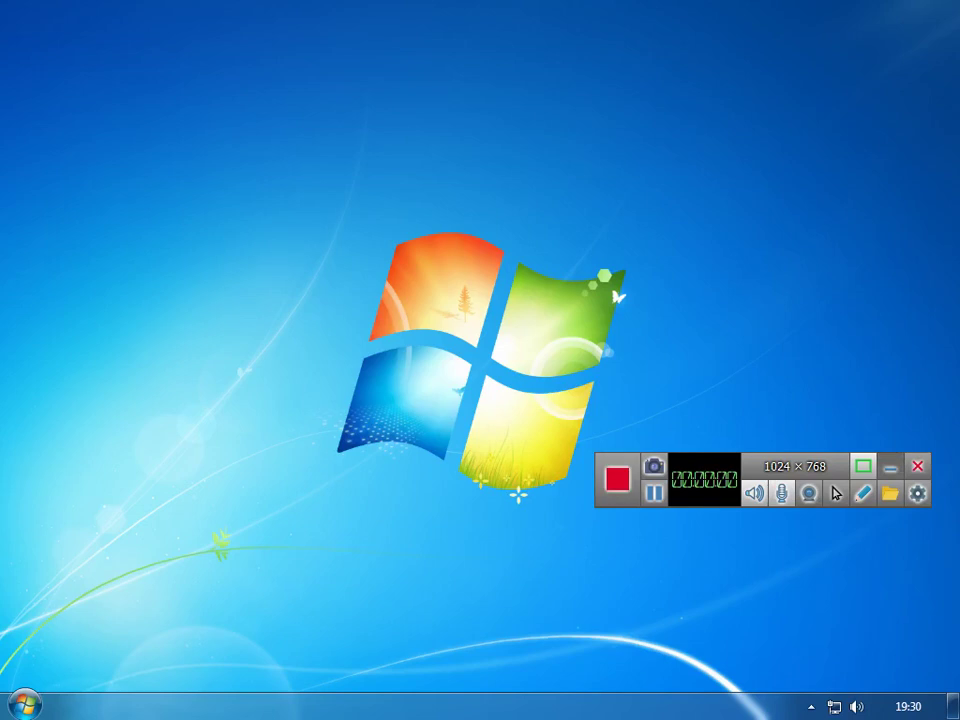
# Step: Make the desktop icons visible from the desktop's View options
pyautogui.rightClick(391, 38)
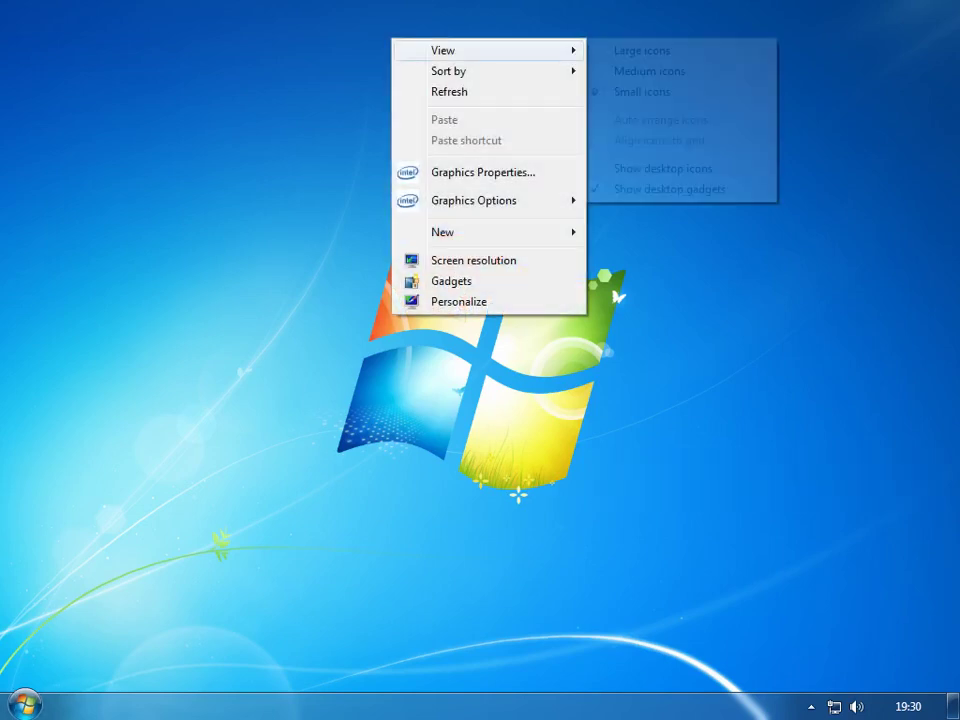
pyautogui.click(664, 167)
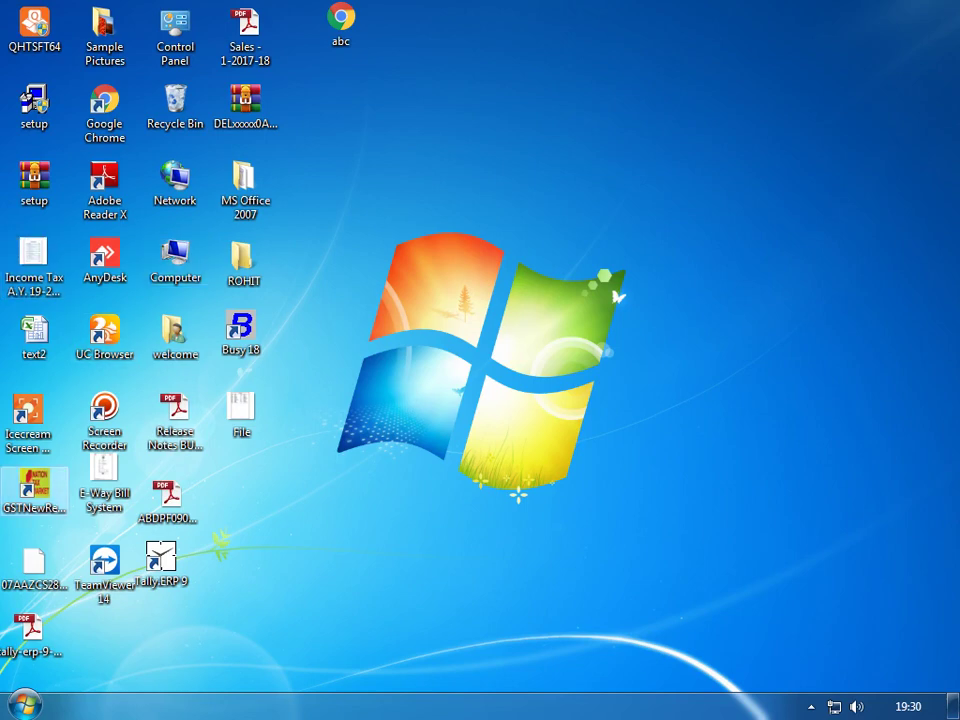
pyautogui.press('super')
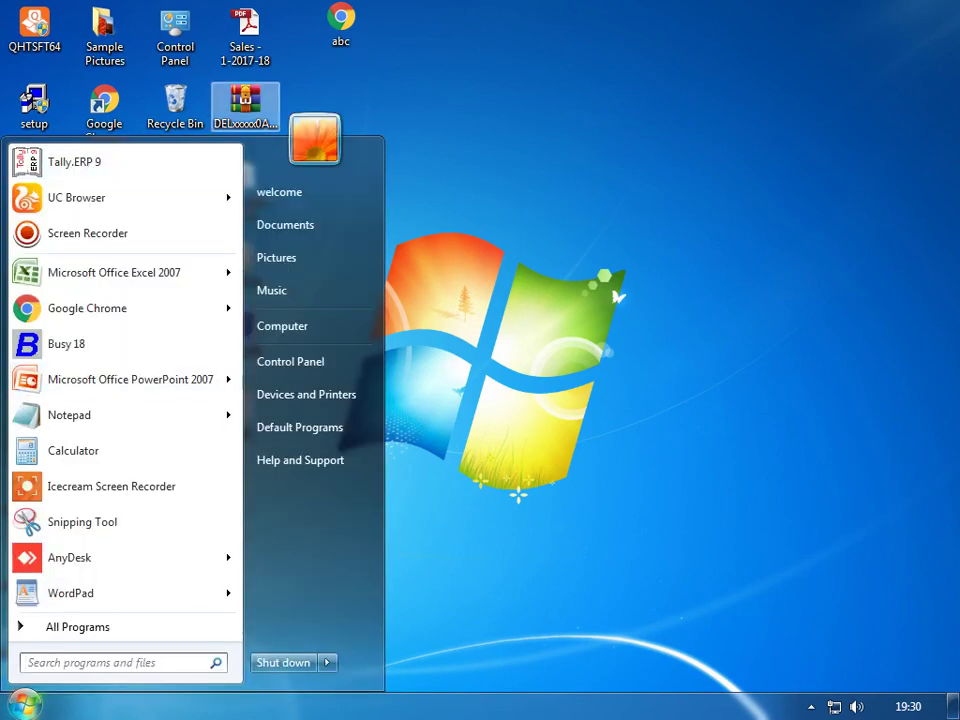
pyautogui.press('Escape')
# Step: Move the Tally.ERP 9 shortcut beside Sales and Chrome abc to the lower left
pyautogui.moveTo(161, 560); pyautogui.dragTo(510, 90)
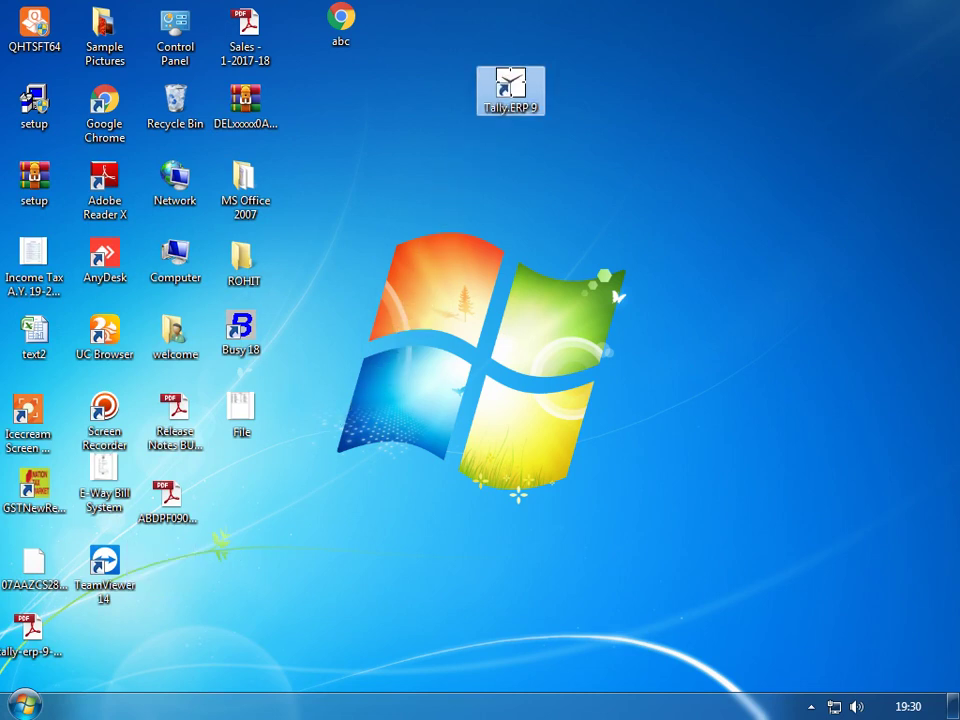
pyautogui.moveTo(340, 18); pyautogui.dragTo(104, 652)
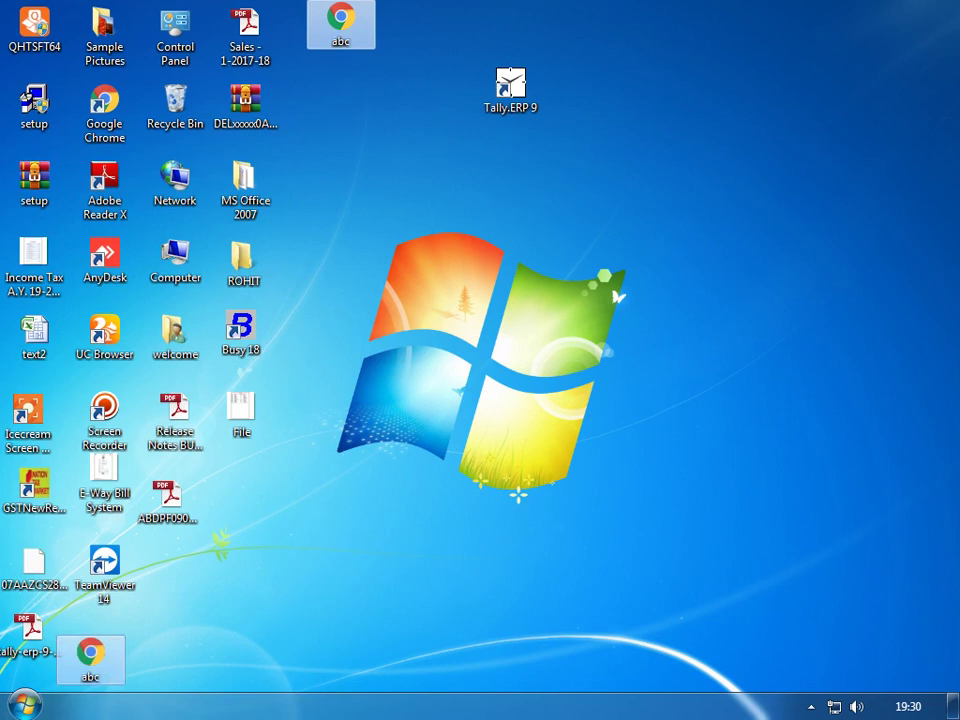
pyautogui.click(508, 85)
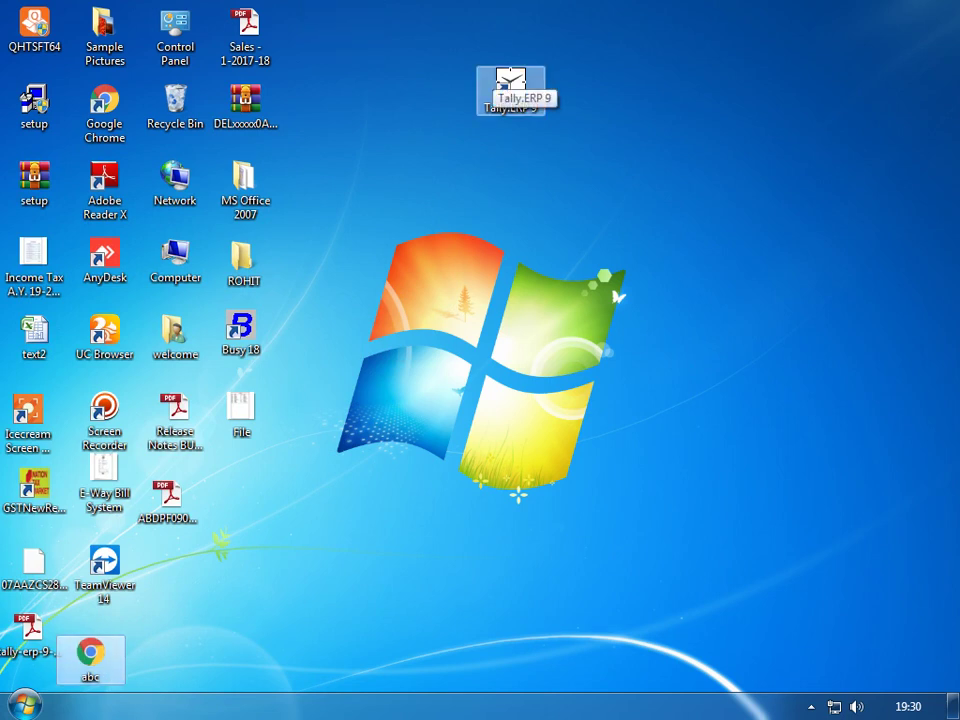
pyautogui.moveTo(510, 85); pyautogui.dragTo(326, 30)
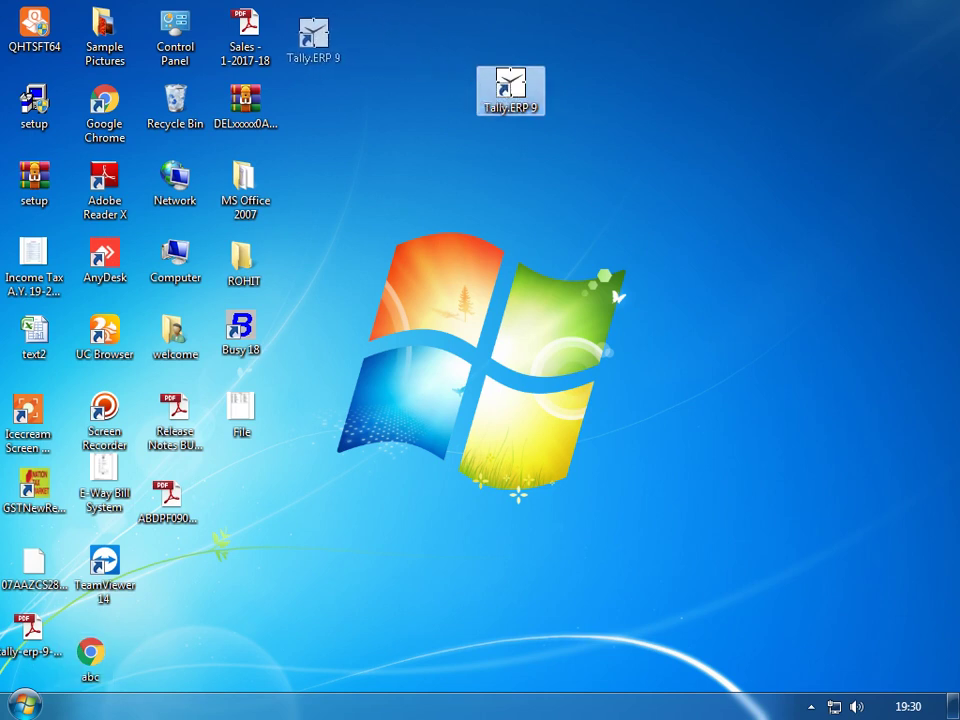
pyautogui.click(280, 80)
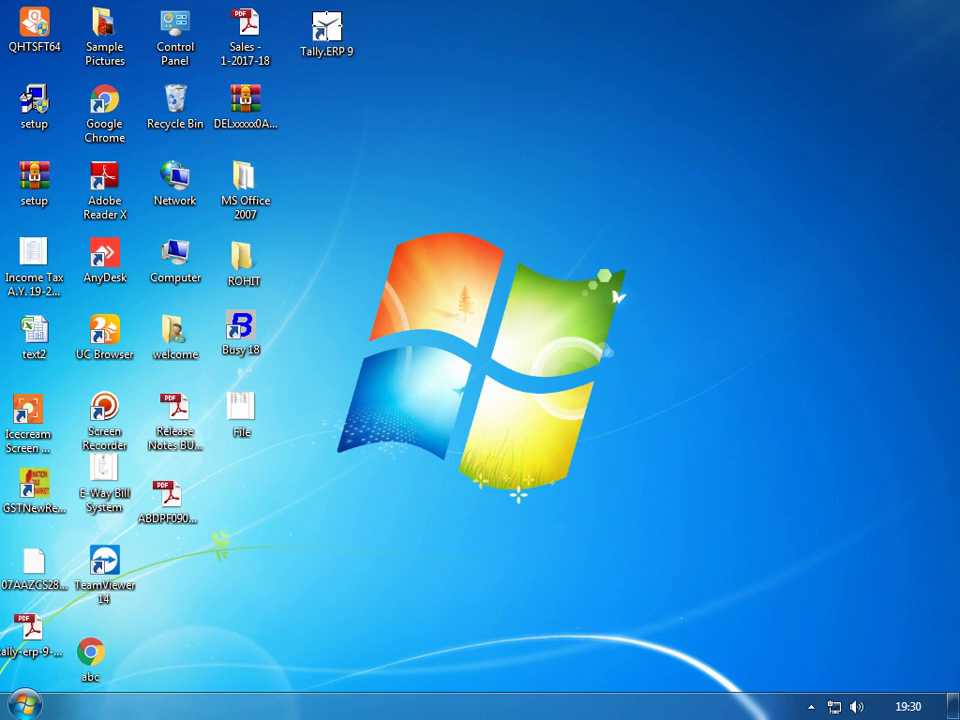
pyautogui.click(330, 35)
# Step: Change the Tally.ERP 9 shortcut's icon to the Tally book icon
pyautogui.rightClick(338, 38)
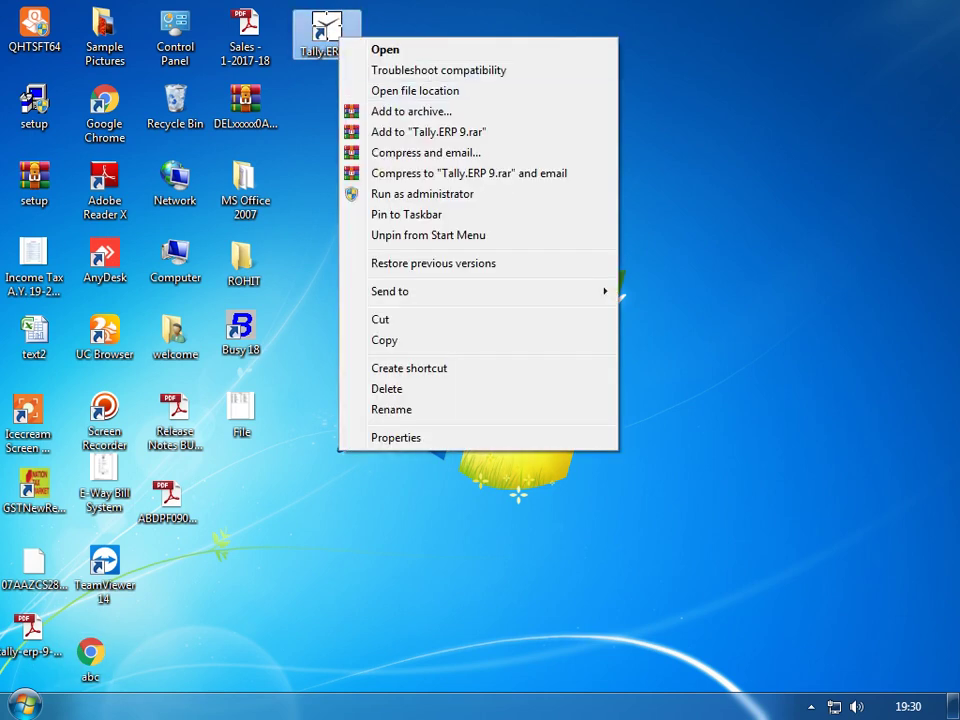
pyautogui.click(396, 437)
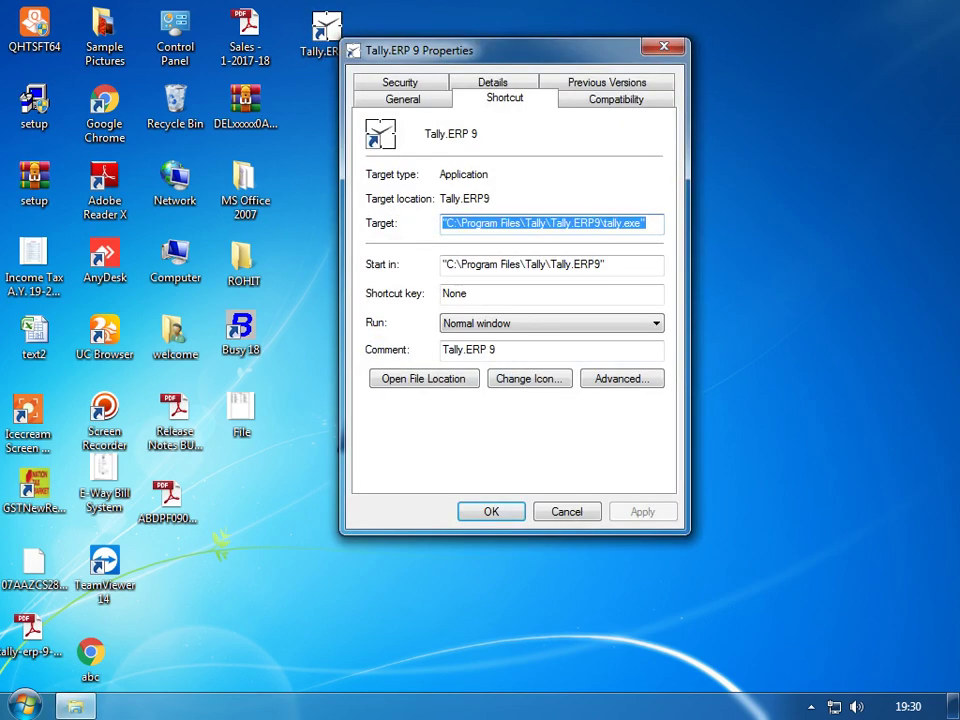
pyautogui.click(542, 439)
pyautogui.click(439, 246)
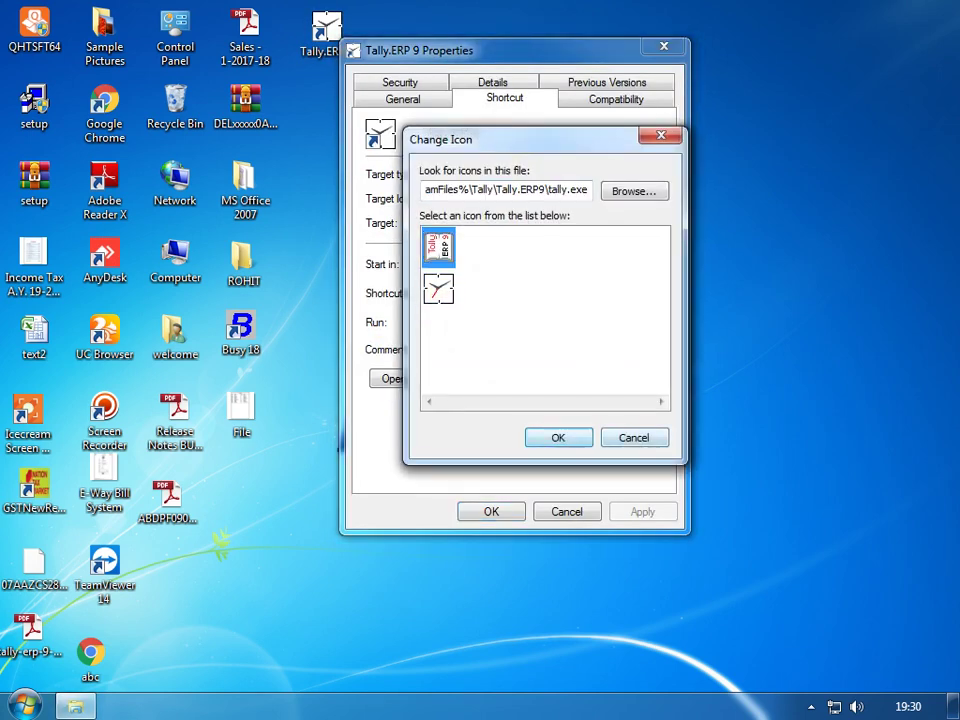
pyautogui.press('Return')
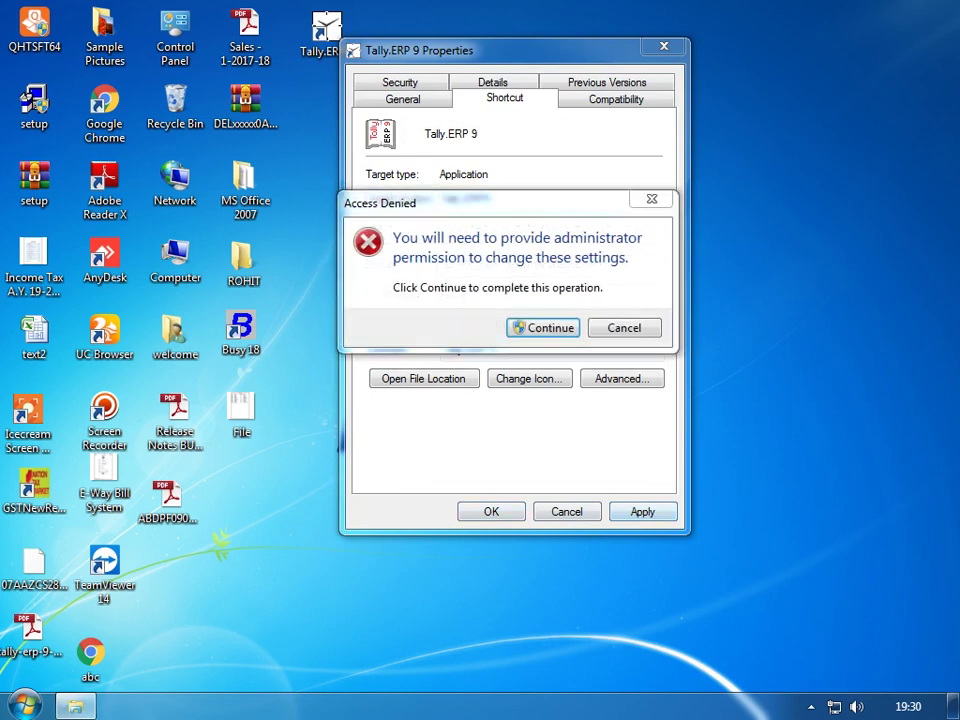
pyautogui.press('Return')
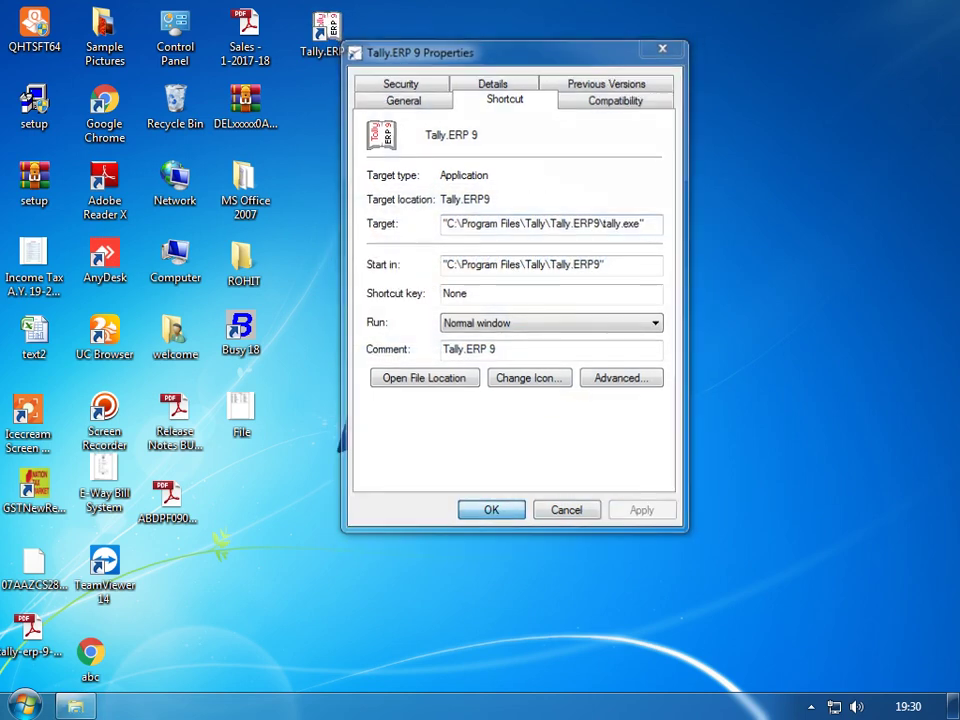
pyautogui.press('Return')
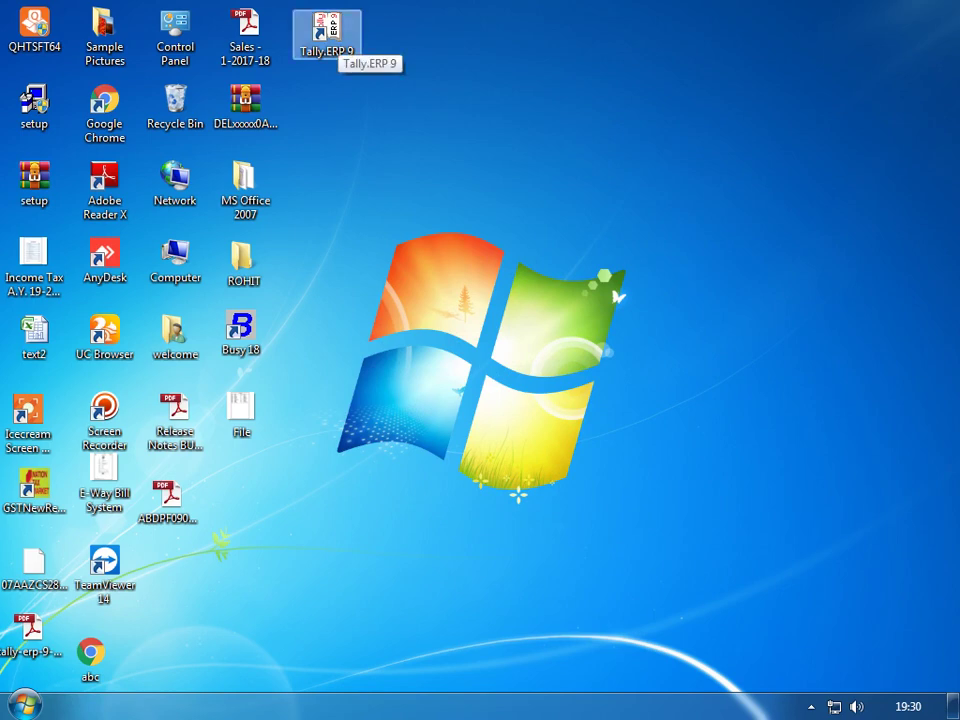
# Step: Assign the shortcut key Ctrl + Alt + T to the Tally.ERP 9 shortcut and refresh the desktop
pyautogui.rightClick(342, 40)
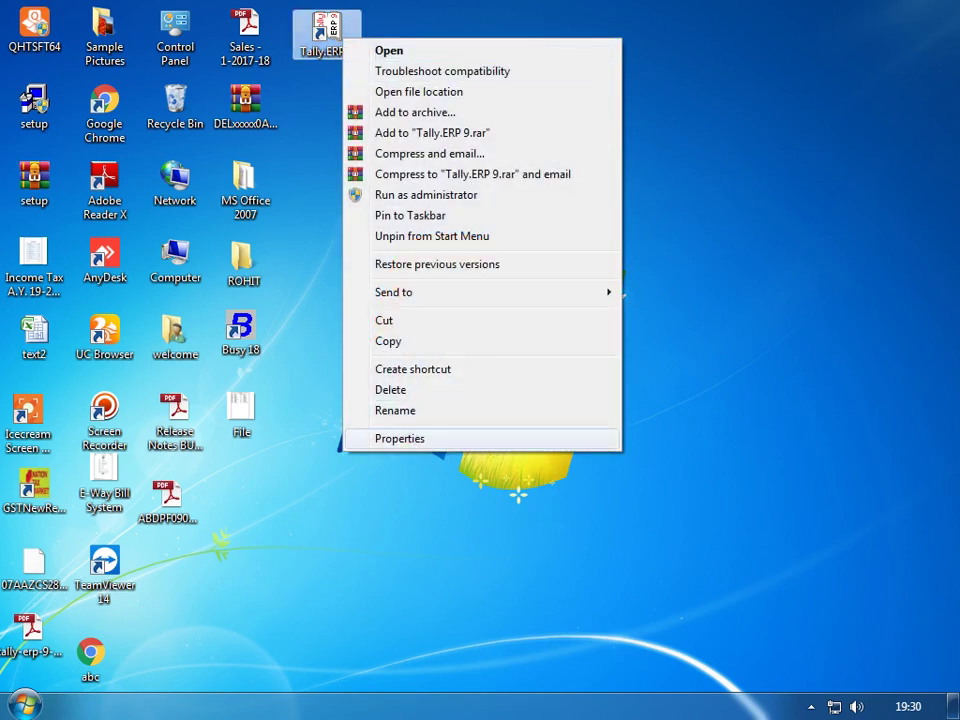
pyautogui.press('Return')
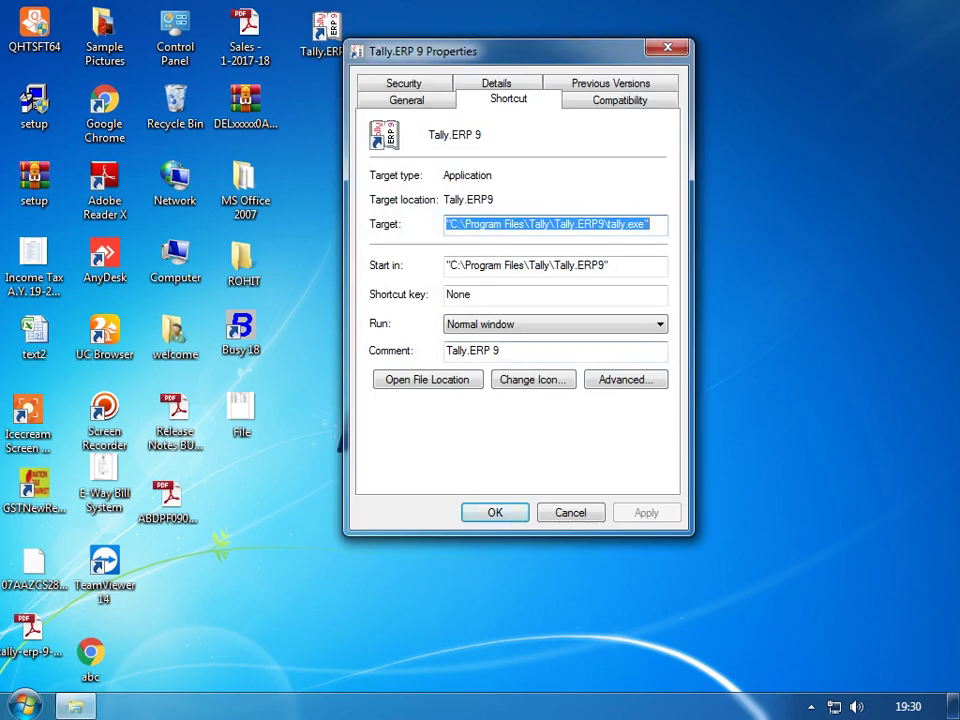
pyautogui.click(480, 294)
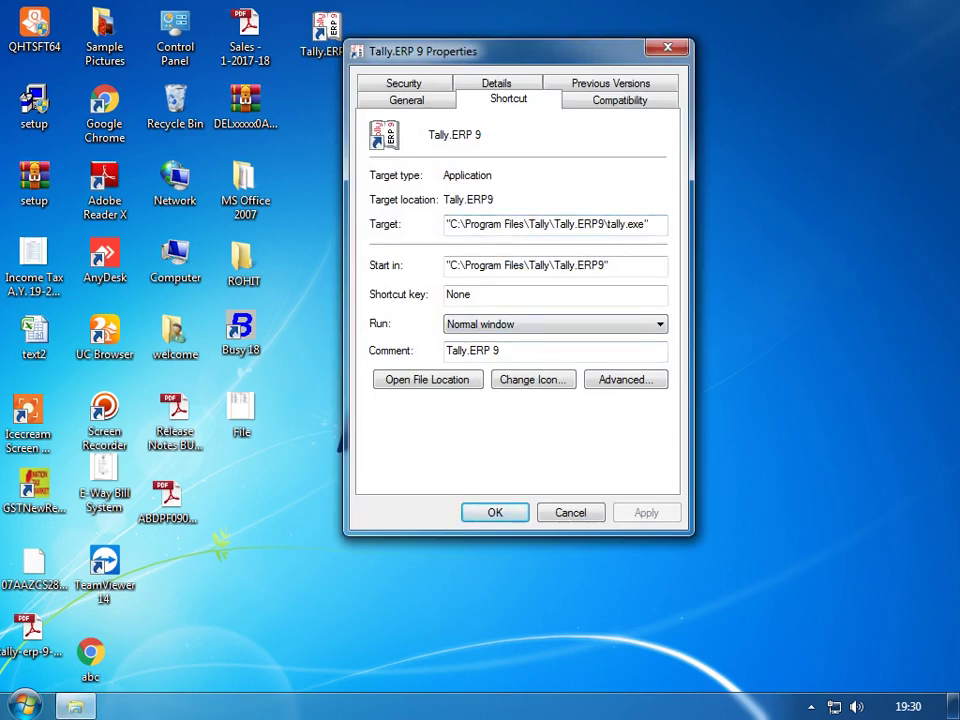
pyautogui.hotkey('ctrl', 'alt', 't')
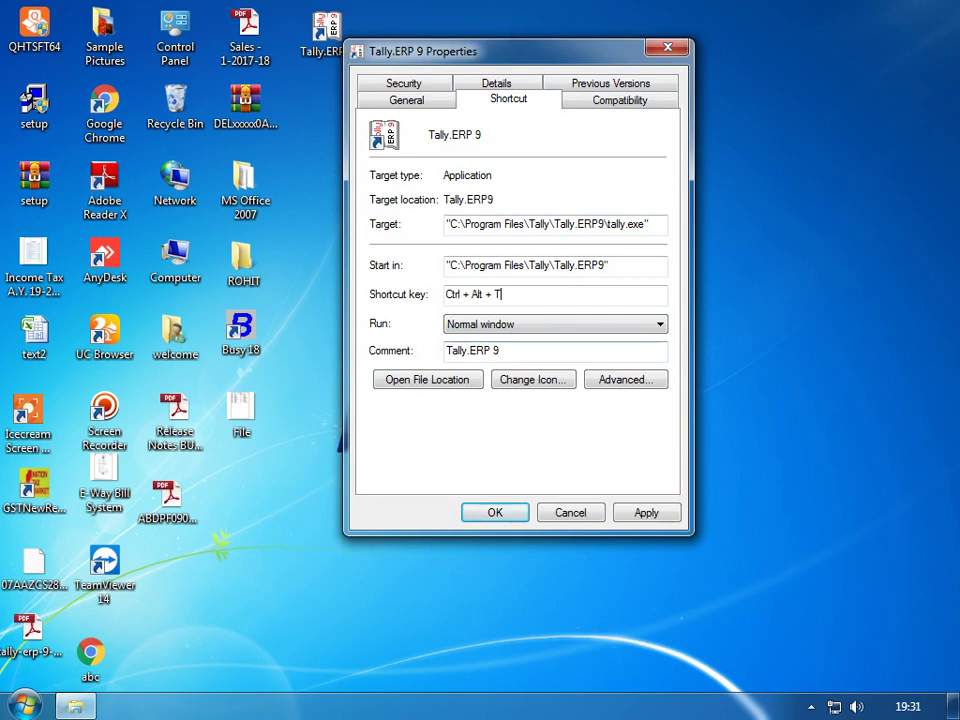
pyautogui.click(646, 512)
pyautogui.press('Return')
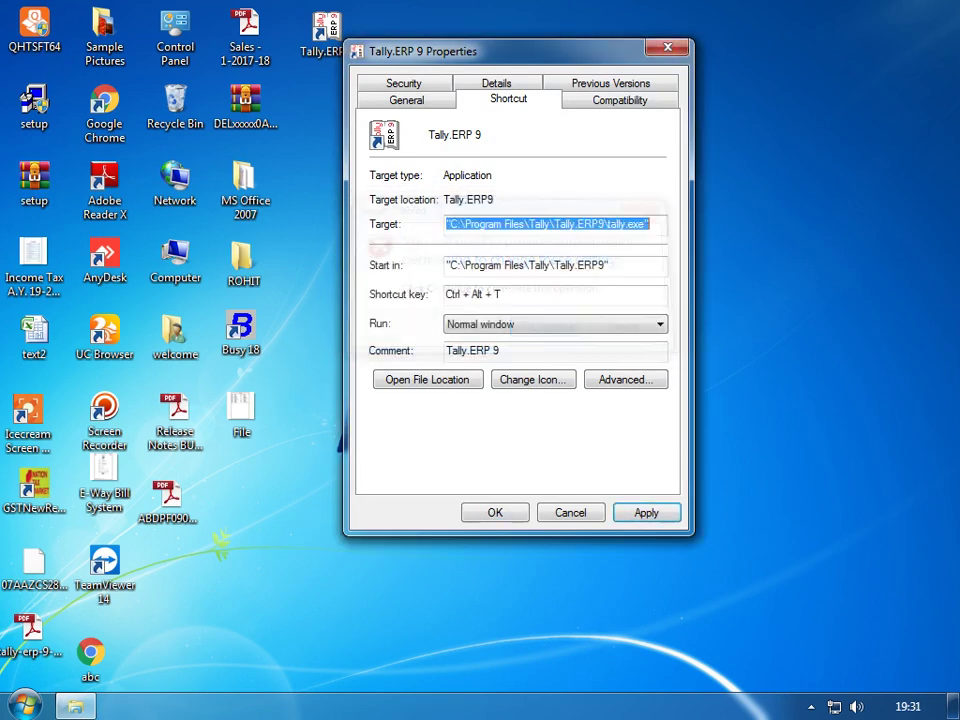
pyautogui.press('Return')
pyautogui.rightClick(490, 123)
pyautogui.click(540, 174)
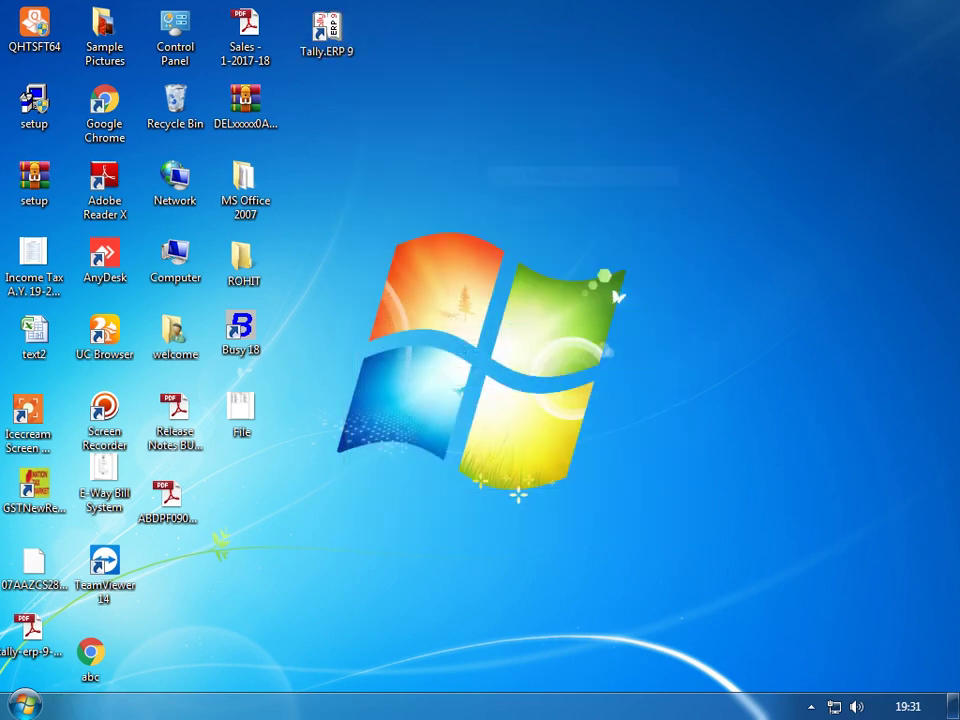
# Step: Refresh the desktop, then quit Tally with Q and Y and relaunch it
pyautogui.rightClick(507, 222)
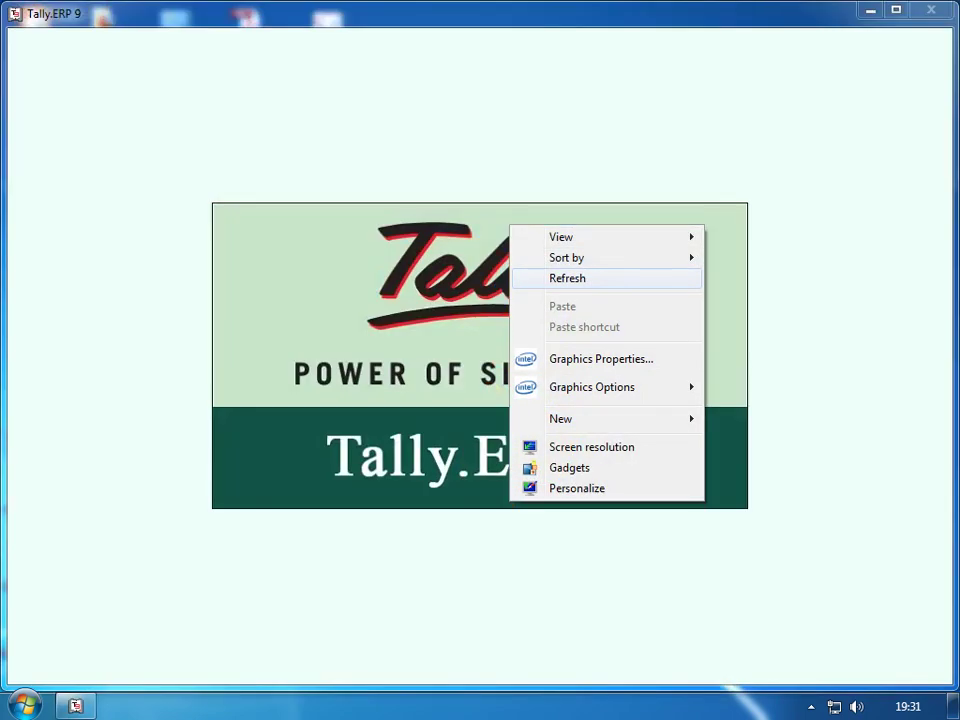
pyautogui.click(567, 277)
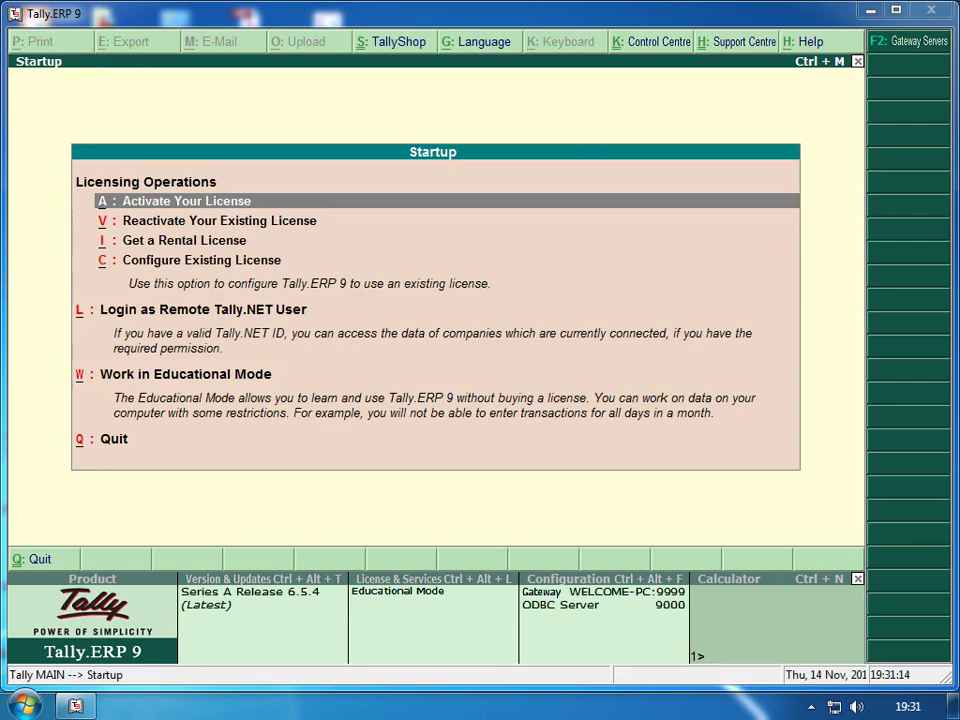
pyautogui.press('q')
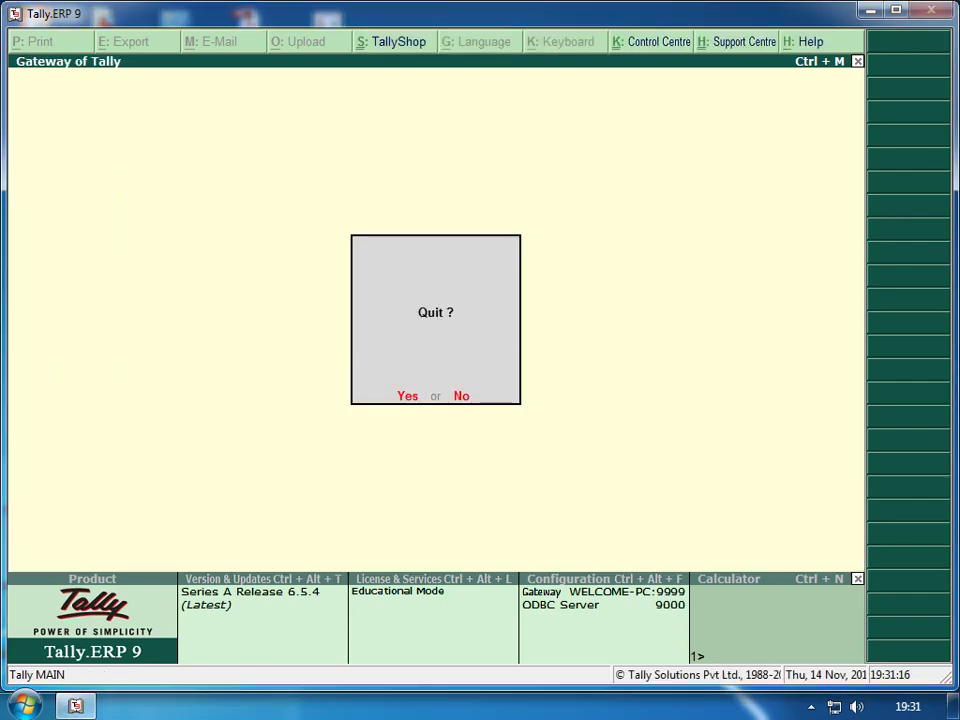
pyautogui.press('y')
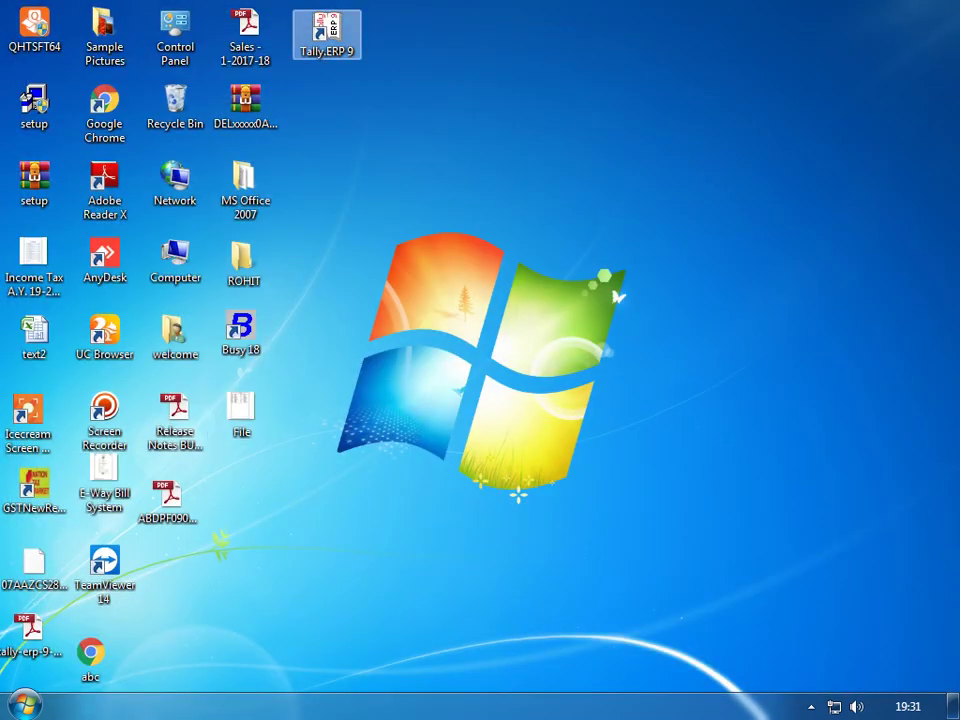
pyautogui.press('Return')
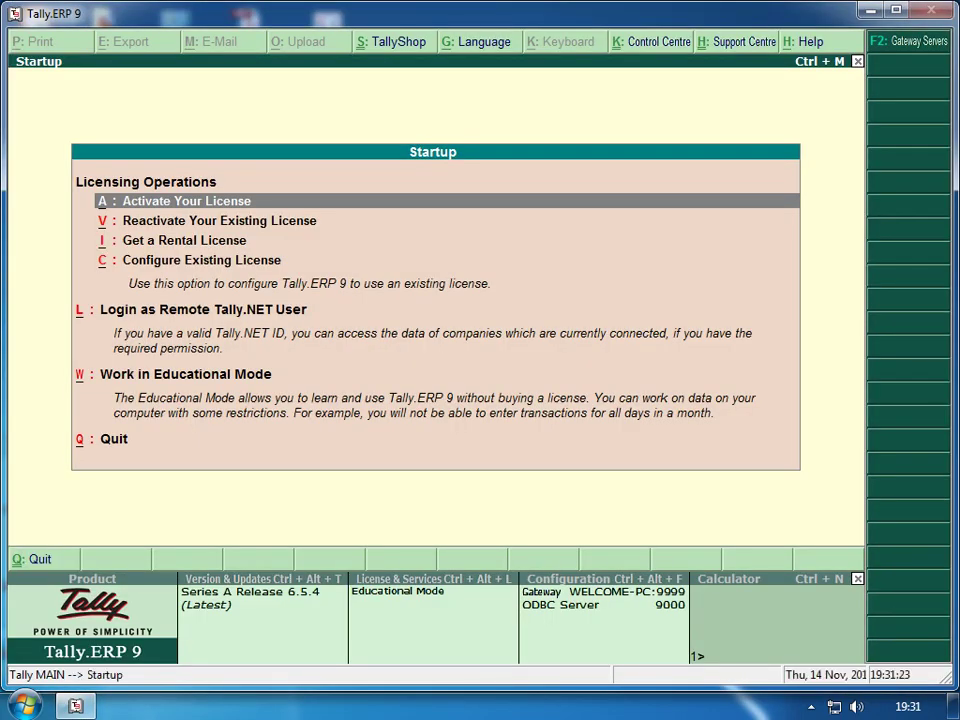
# Step: Quit Tally again and relaunch it by searching 'tally' in the Start menu
pyautogui.press('Escape')
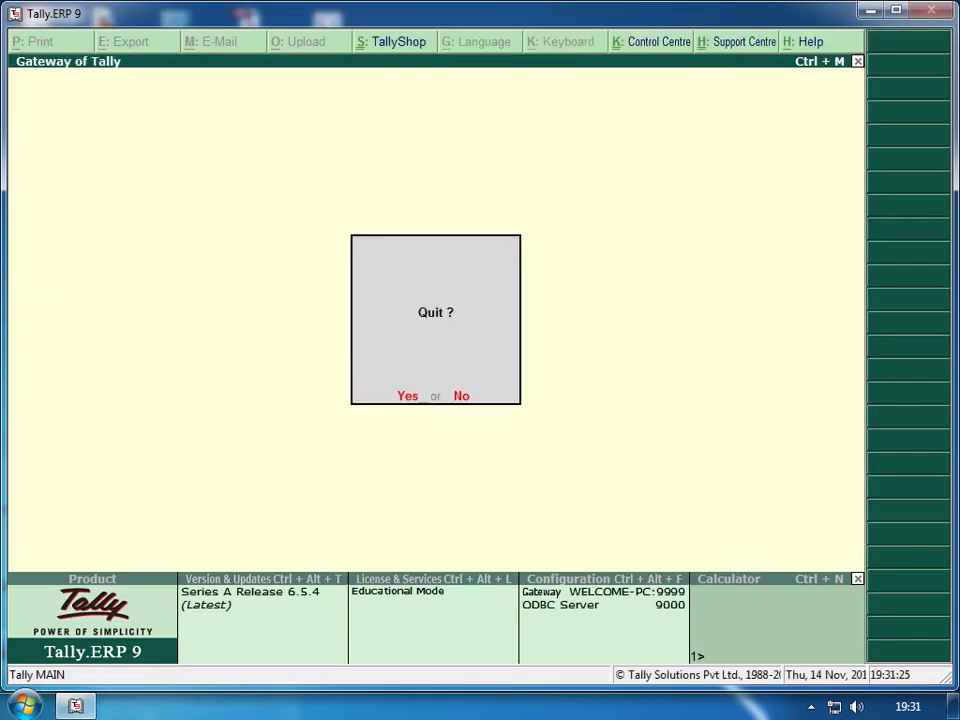
pyautogui.press('Return')
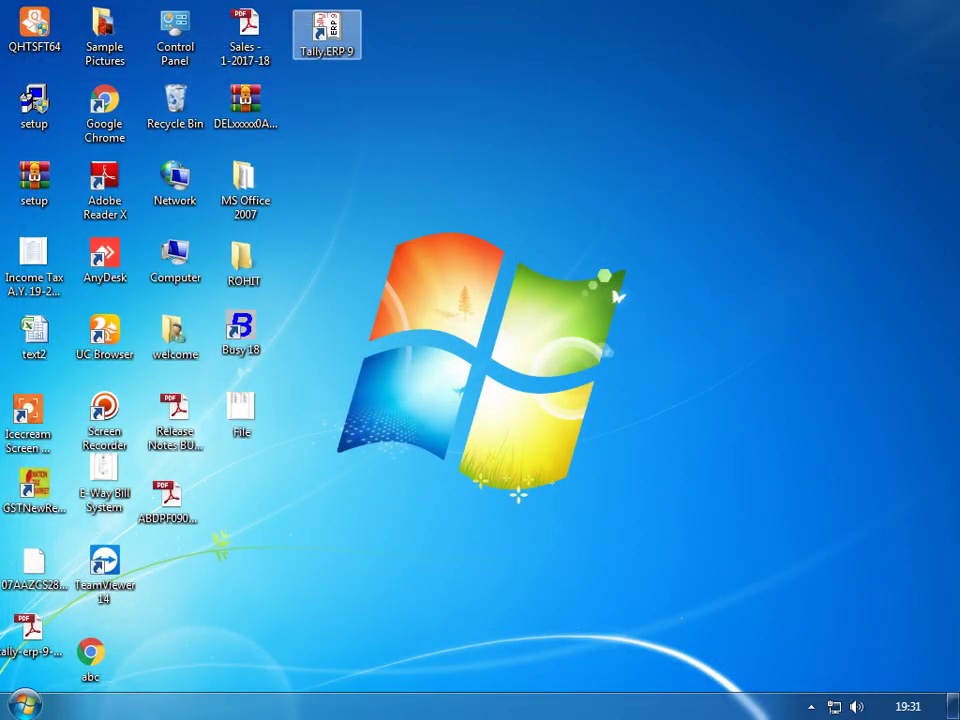
pyautogui.press('super')
pyautogui.write('tally')
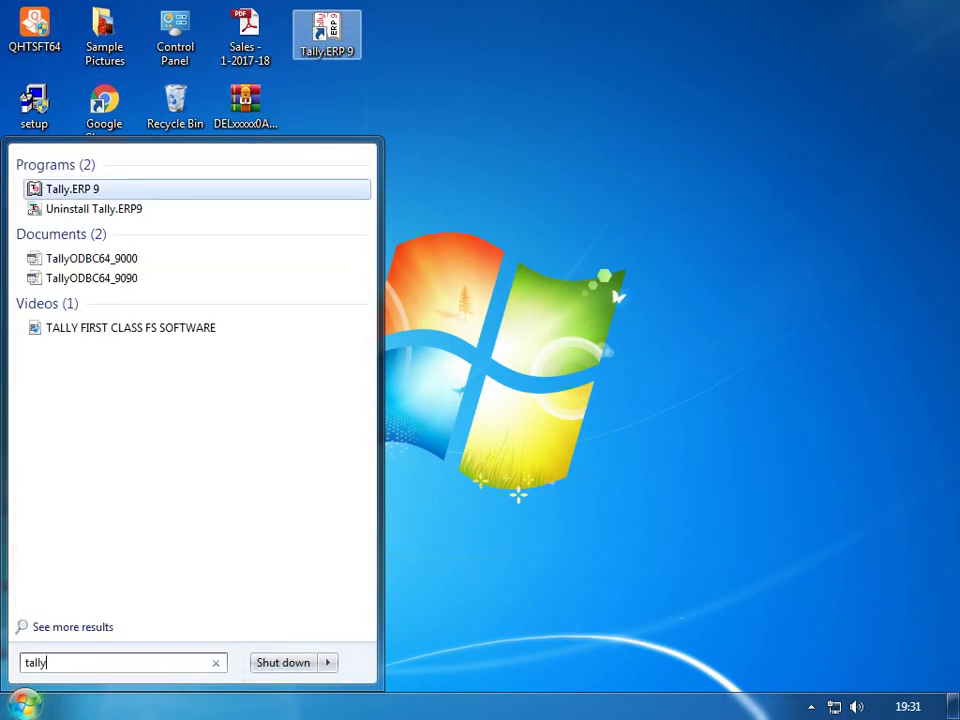
pyautogui.press('Return')
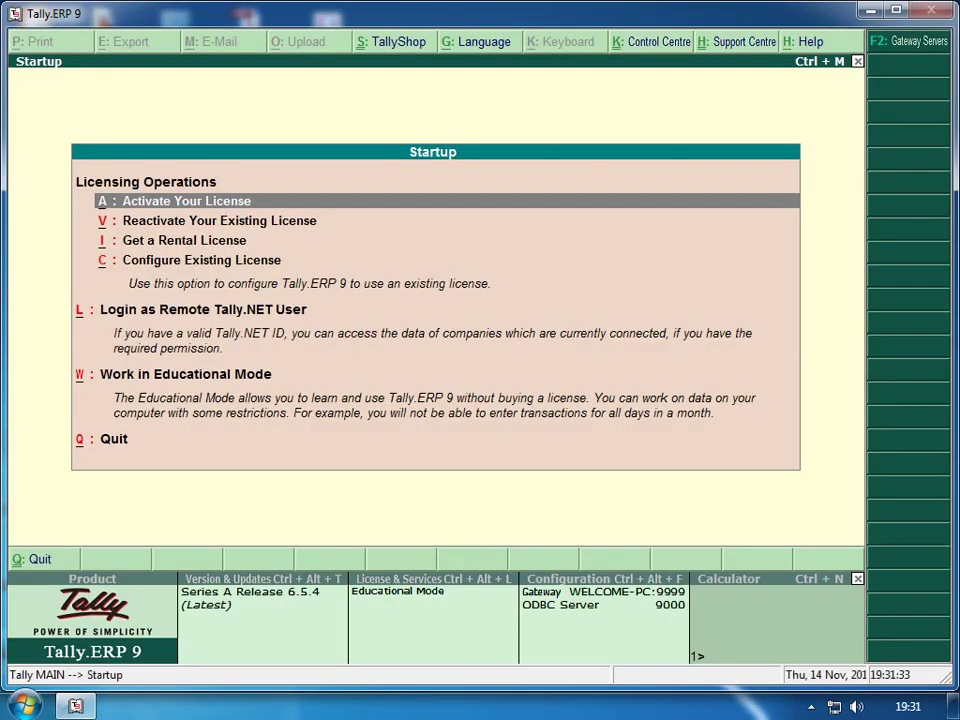
# Step: Quit Tally once more and relaunch it from the Tally.ERP 9 desktop icon
pyautogui.press('Escape')
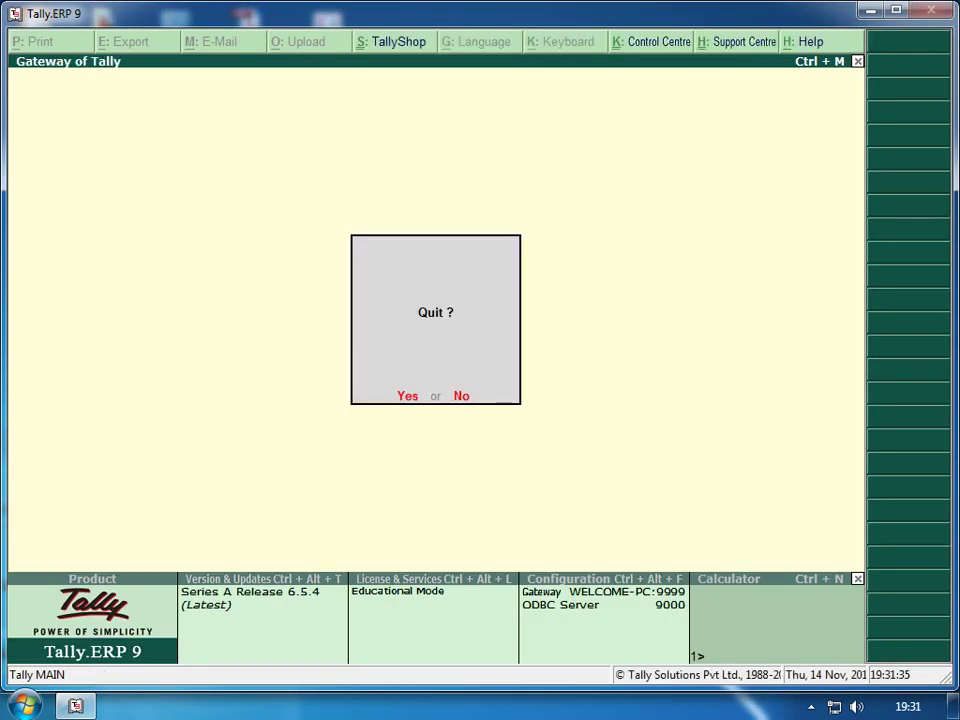
pyautogui.press('Return')
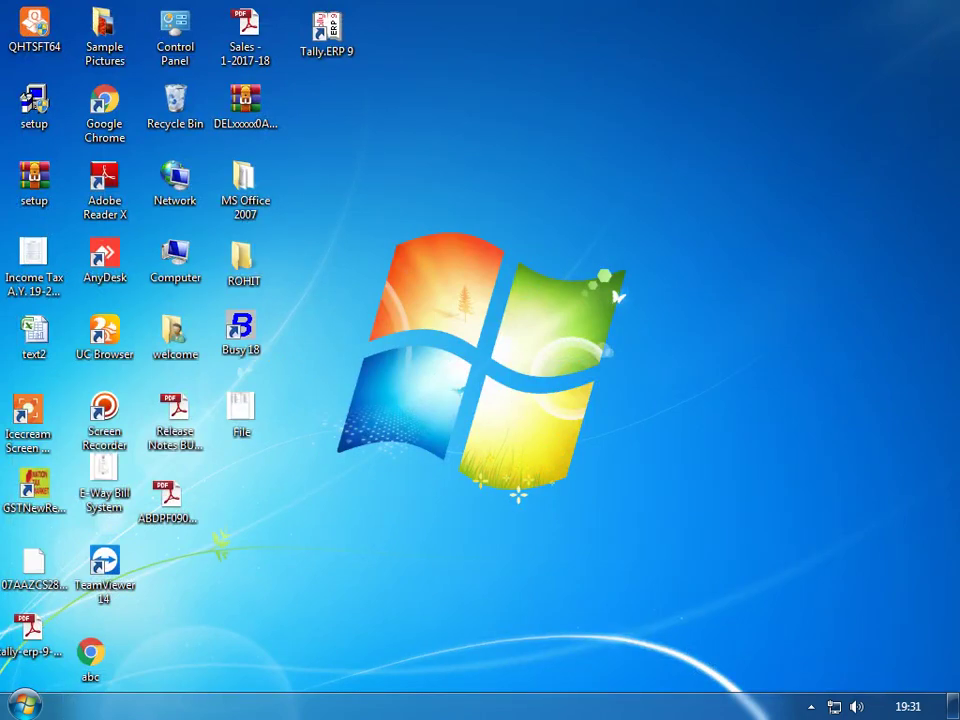
pyautogui.doubleClick(327, 35)
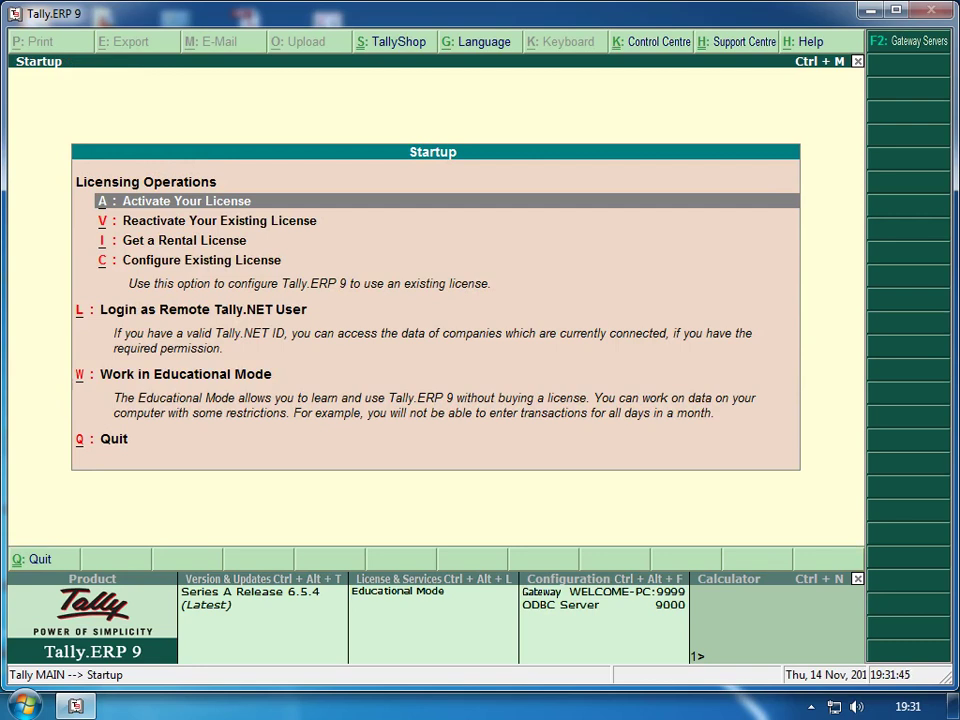
# Step: Choose 'Work in Educational Mode' on the Startup screen to load Computer World International
pyautogui.press('Down')
pyautogui.press('Down')
pyautogui.press('Down')
pyautogui.press('Down')
pyautogui.press('Down')
pyautogui.press('Down')
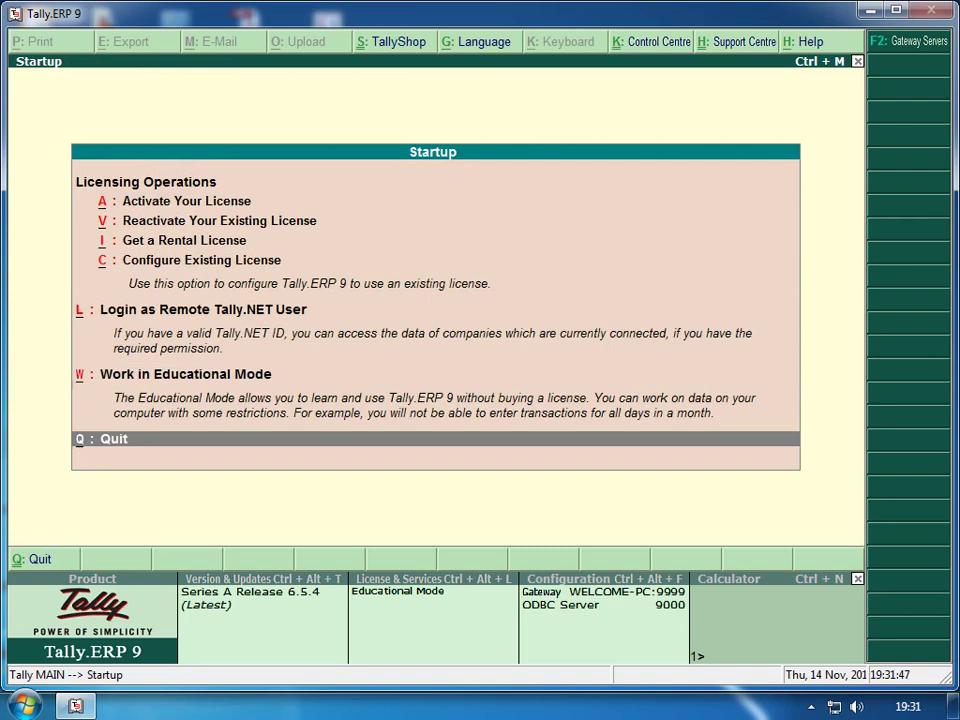
pyautogui.press('Up')
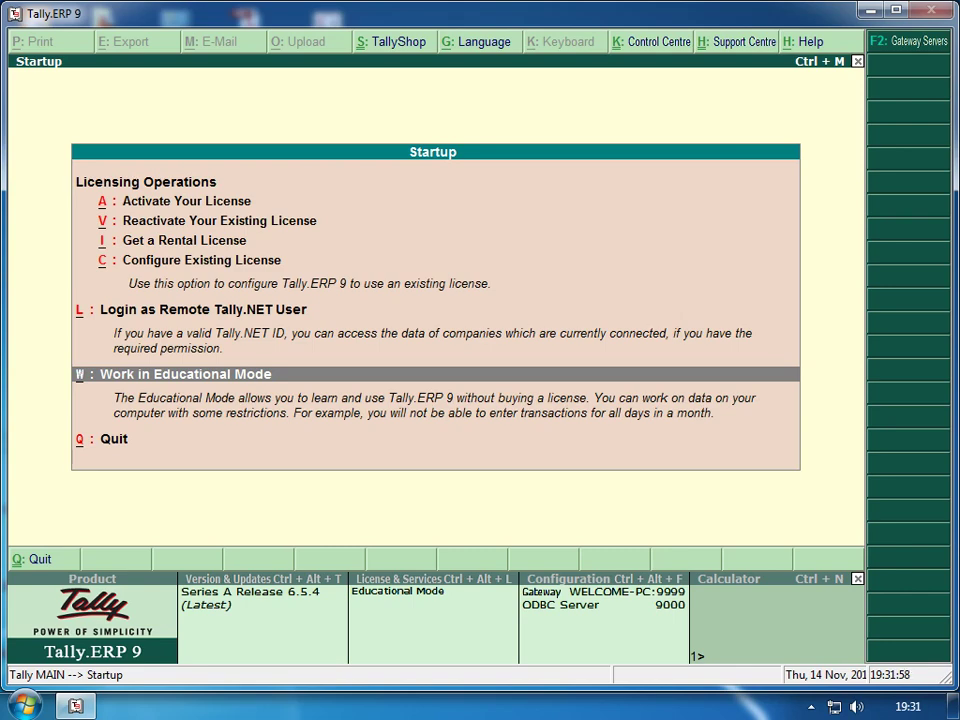
pyautogui.press('Return')
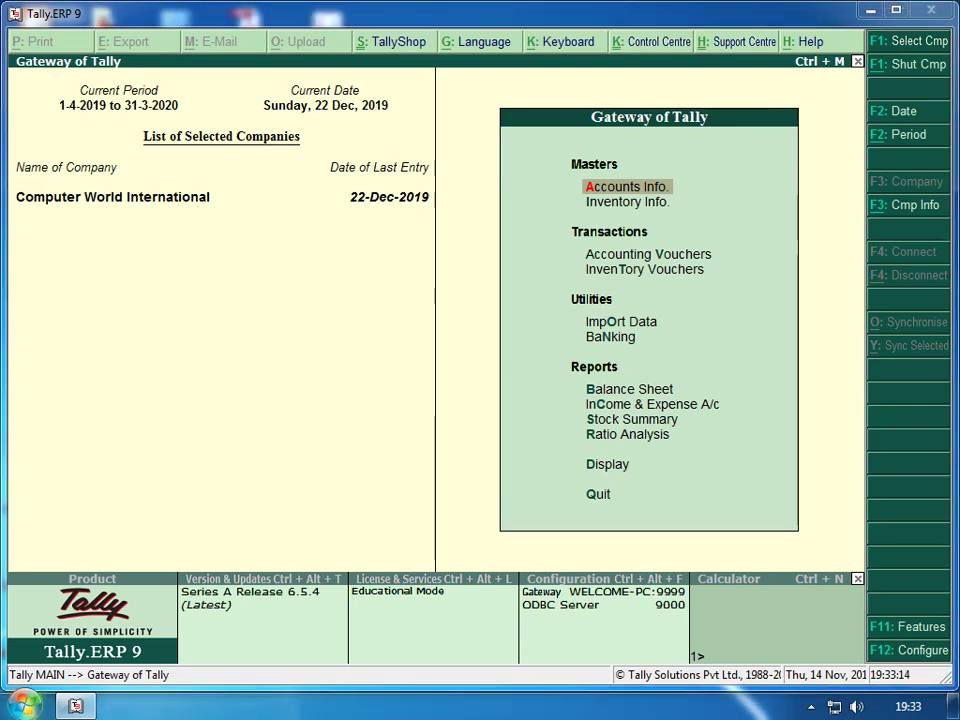
# Step: Open the Company Info. menu with Alt+F3 from the Gateway of Tally
pyautogui.press('super')
pyautogui.press('Escape')
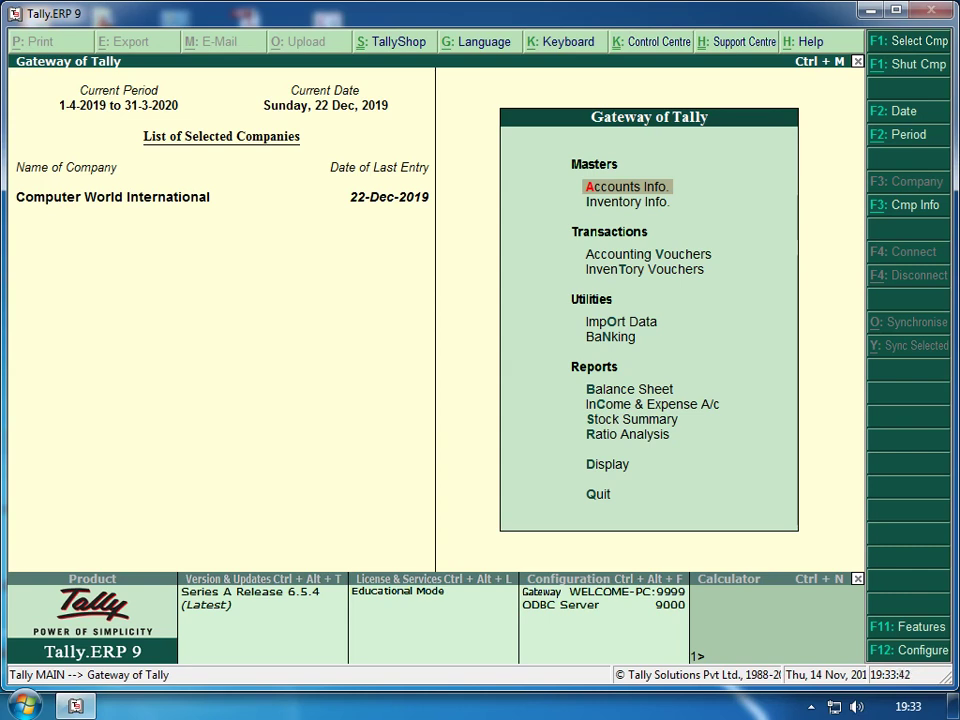
pyautogui.hotkey('alt', 'F3')
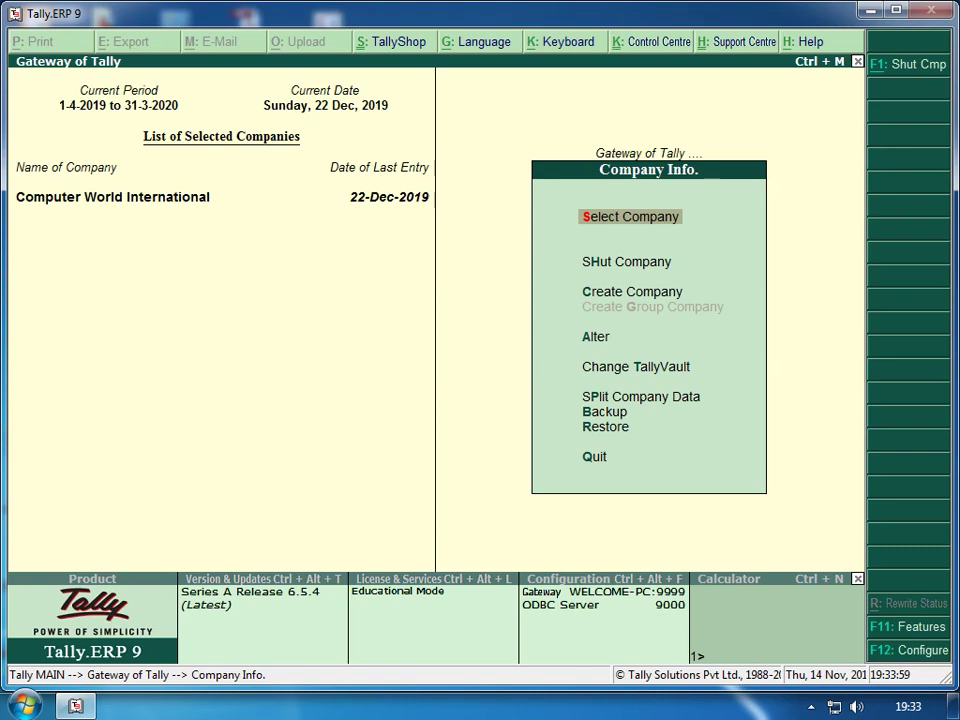
# Step: Load Demo-2, FS SOFTWARE AND SERVICES and SS,SOFTWARE AND SERVICES through Select Company
pyautogui.press('Return')
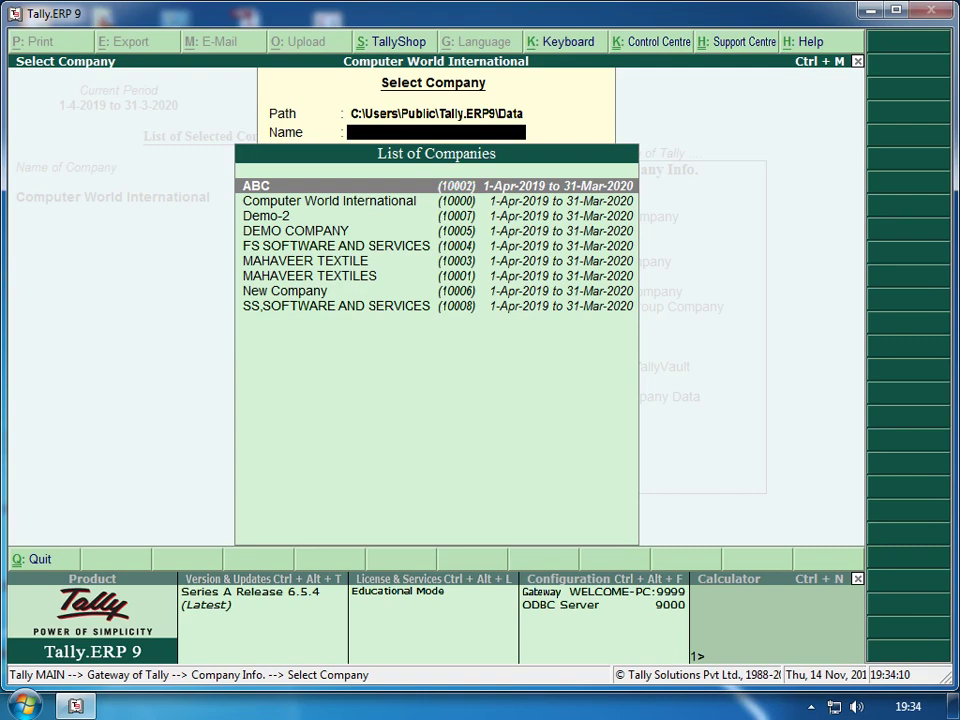
pyautogui.press('Down')
pyautogui.press('Down')
pyautogui.press('Return')
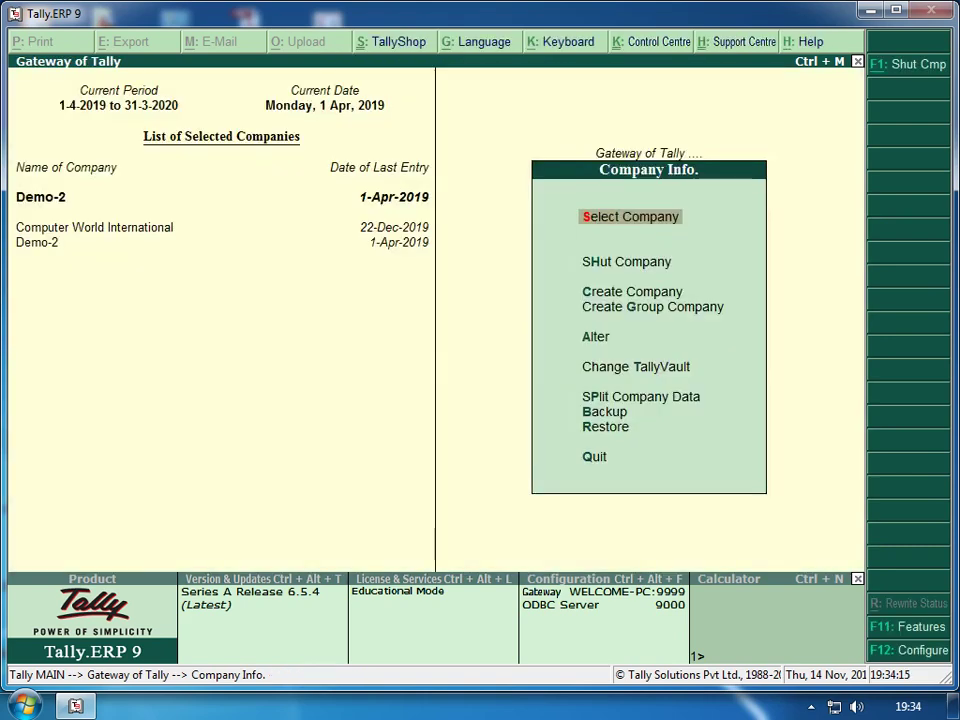
pyautogui.press('Return')
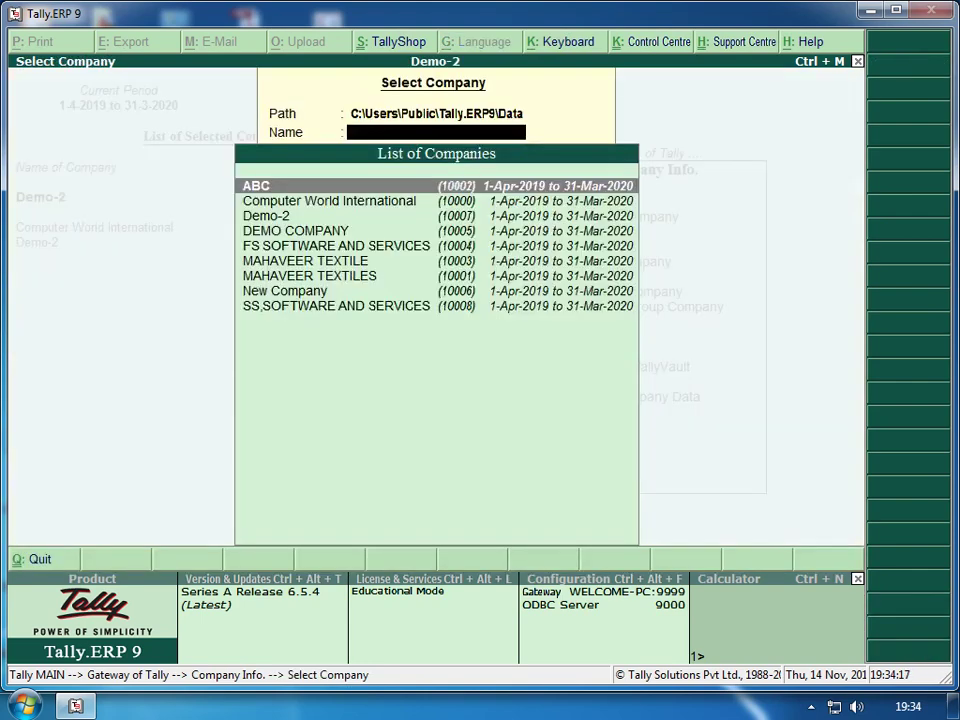
pyautogui.press('Down')
pyautogui.press('Down')
pyautogui.press('Down')
pyautogui.press('Down')
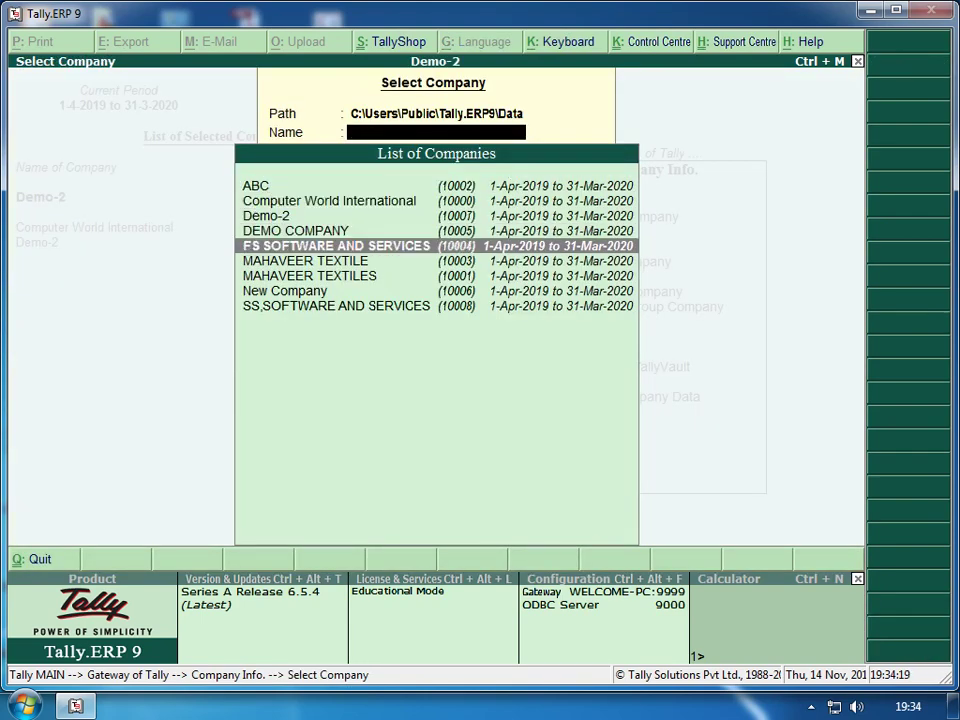
pyautogui.press('Return')
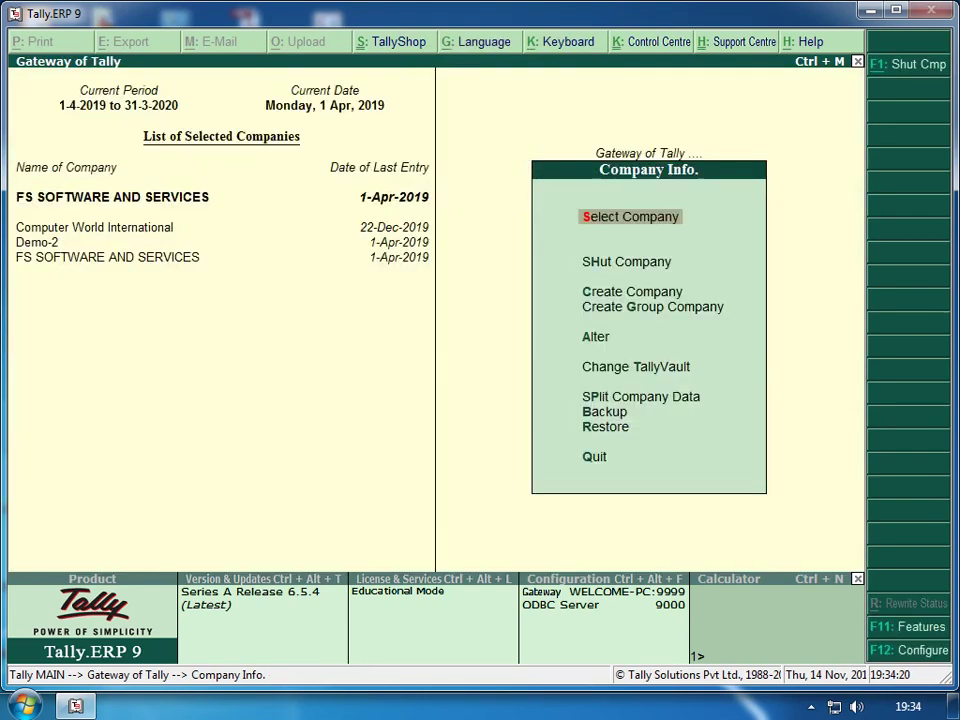
pyautogui.press('Return')
pyautogui.press('Down')
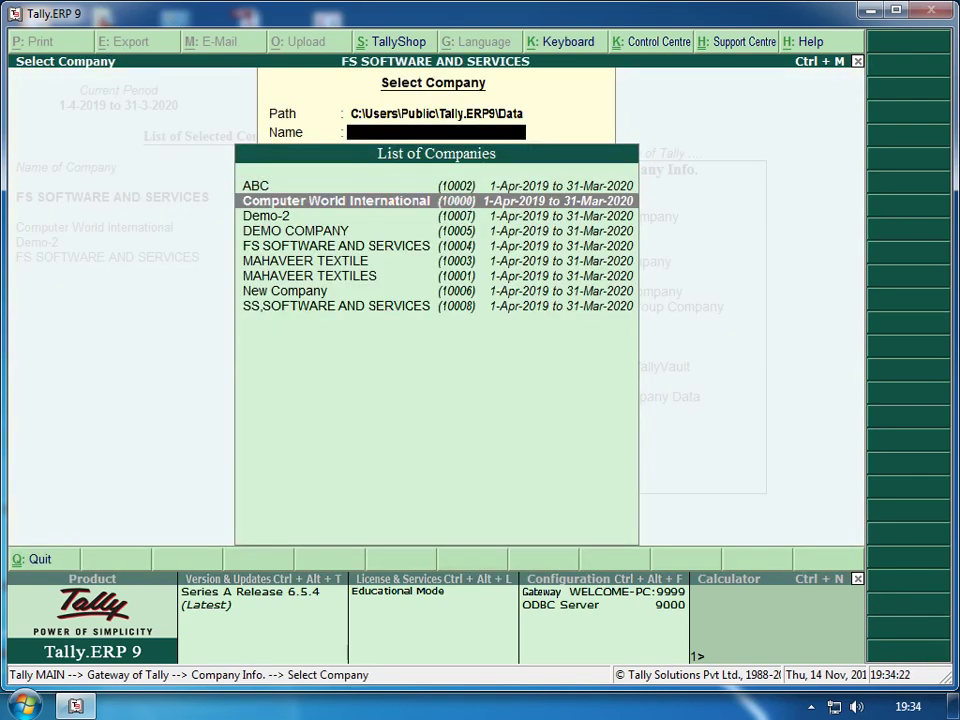
pyautogui.press('Down')
pyautogui.press('Down')
pyautogui.press('Down')
pyautogui.press('Down')
pyautogui.press('Down')
pyautogui.press('Down')
pyautogui.press('Down')
pyautogui.press('Return')
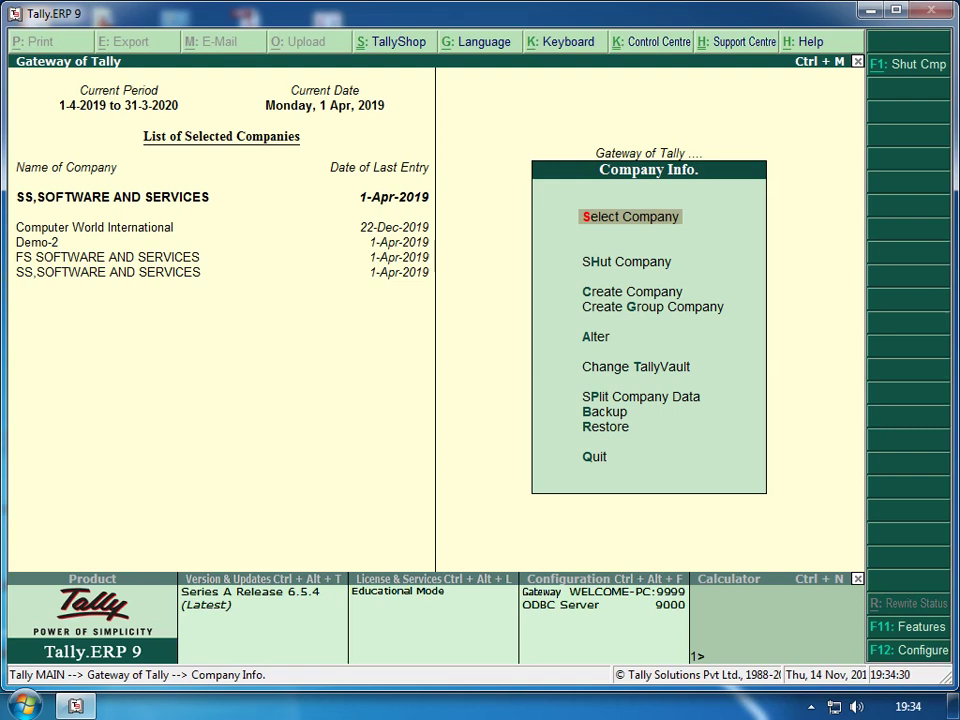
pyautogui.press('Down')
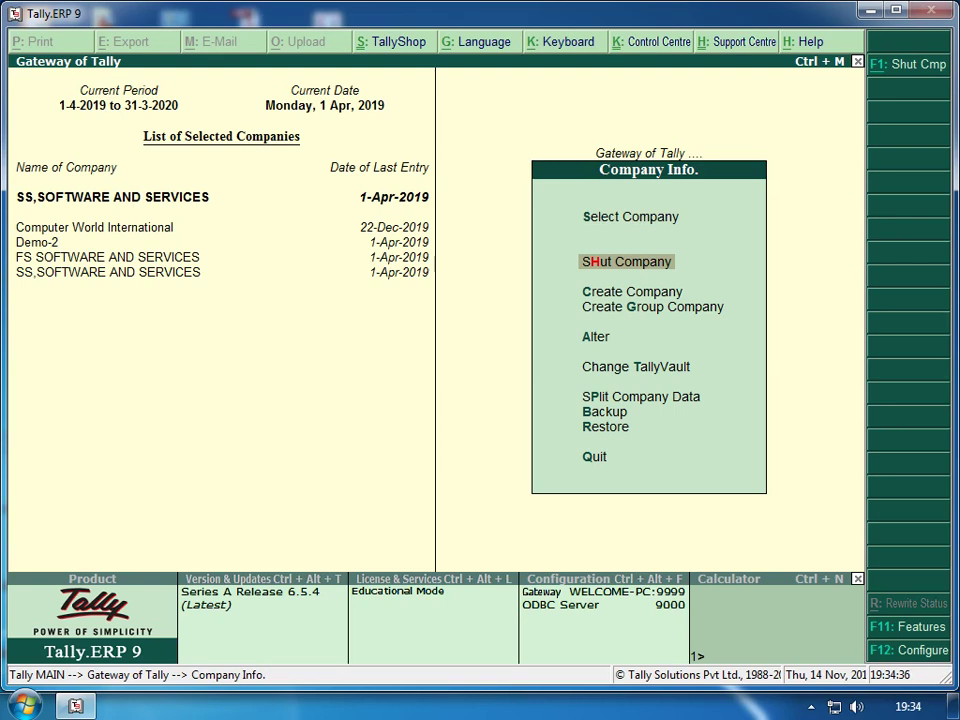
# Step: Shut SS,SOFTWARE AND SERVICES and Computer World International via Shut Company
pyautogui.press('Return')
pyautogui.press('Return')
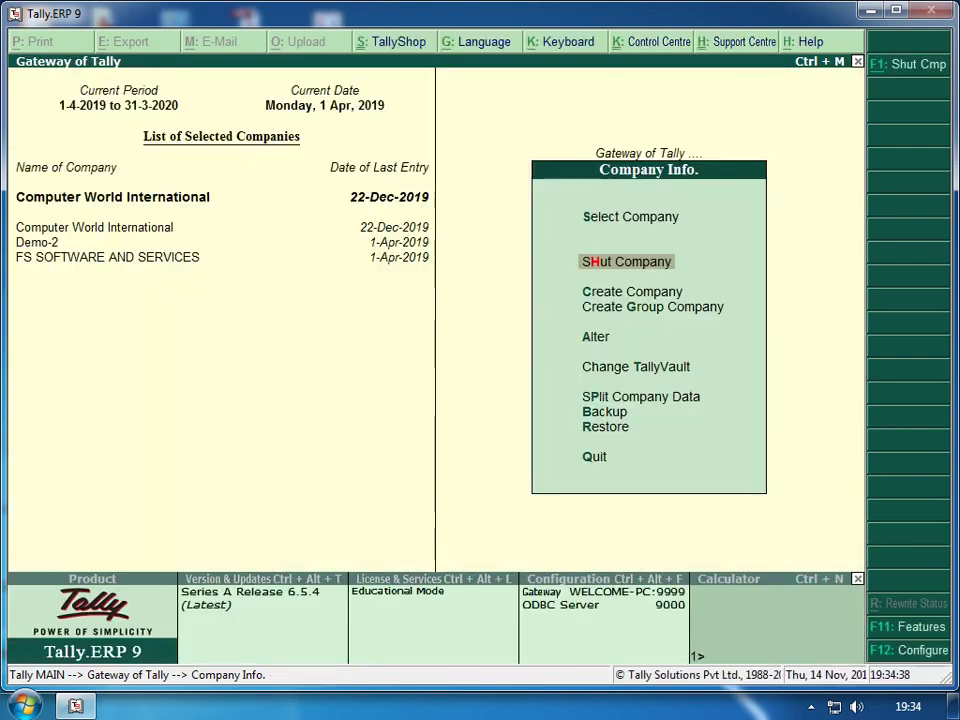
pyautogui.press('Return')
pyautogui.press('Return')
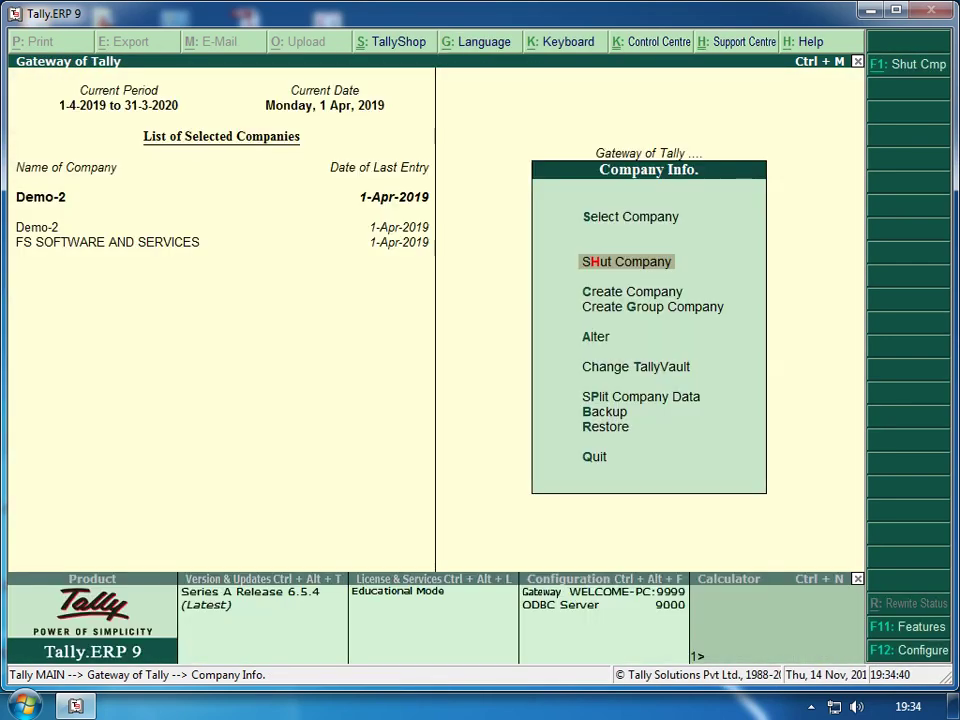
pyautogui.press('Return')
pyautogui.press('Return')
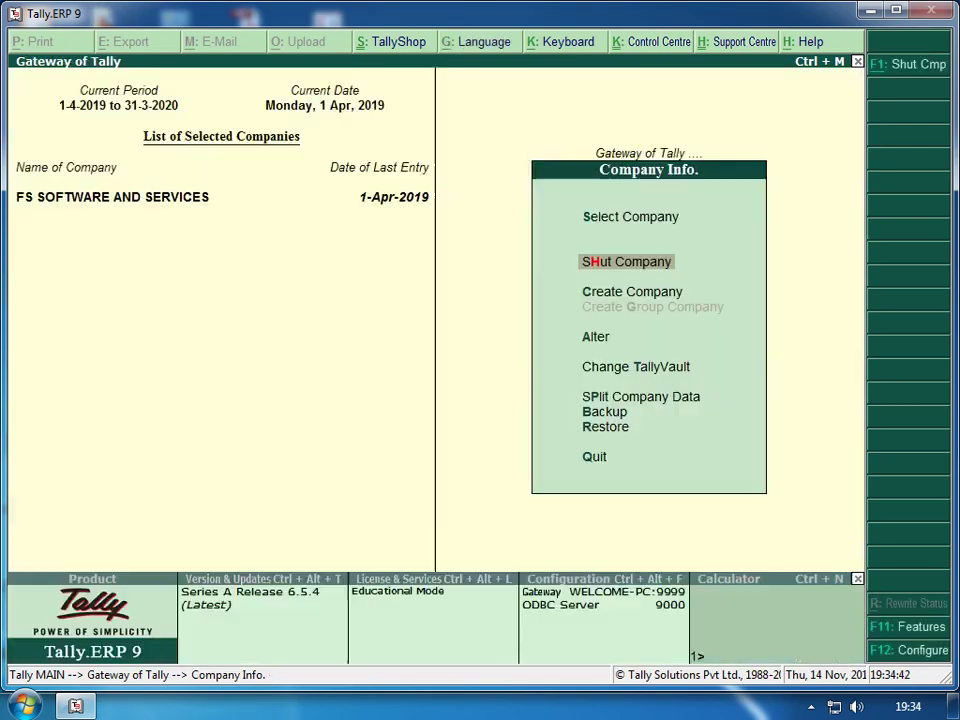
pyautogui.press('Return')
pyautogui.press('Return')
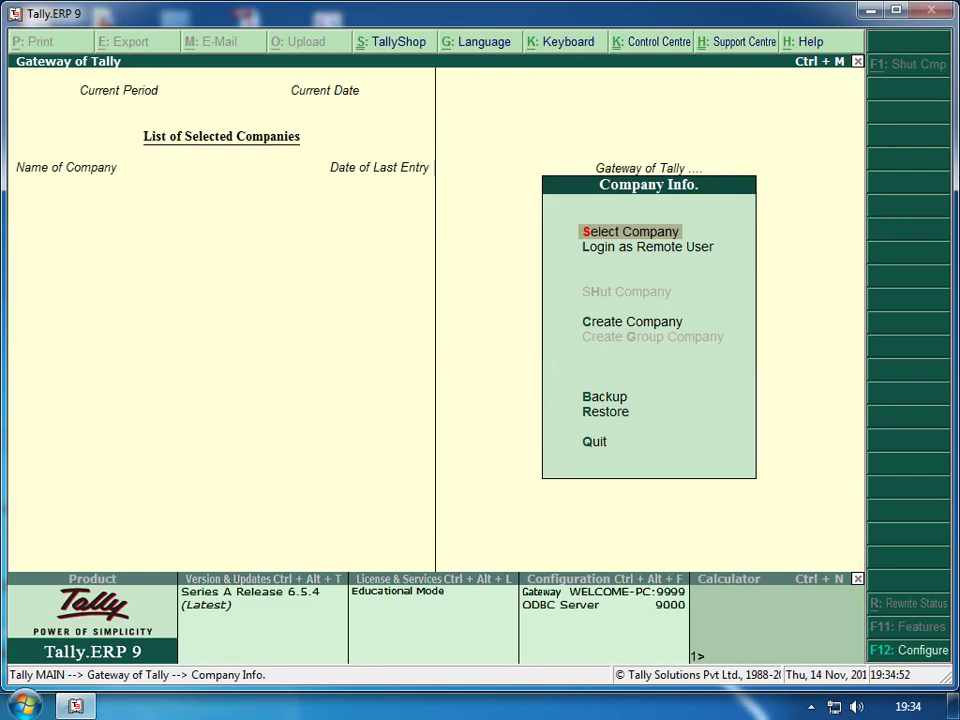
# Step: Select MAHAVEER TEXTILE from the List of Companies to load it
pyautogui.press('Return')
pyautogui.press('Down')
pyautogui.press('Down')
pyautogui.press('Down')
pyautogui.press('Down')
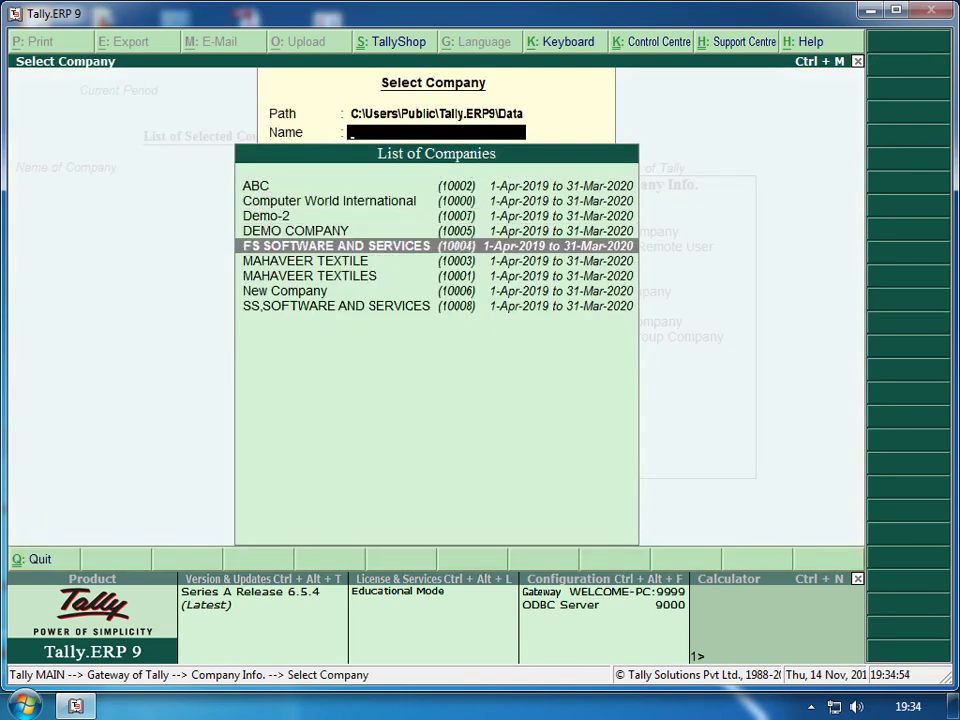
pyautogui.press('Down')
pyautogui.press('Return')
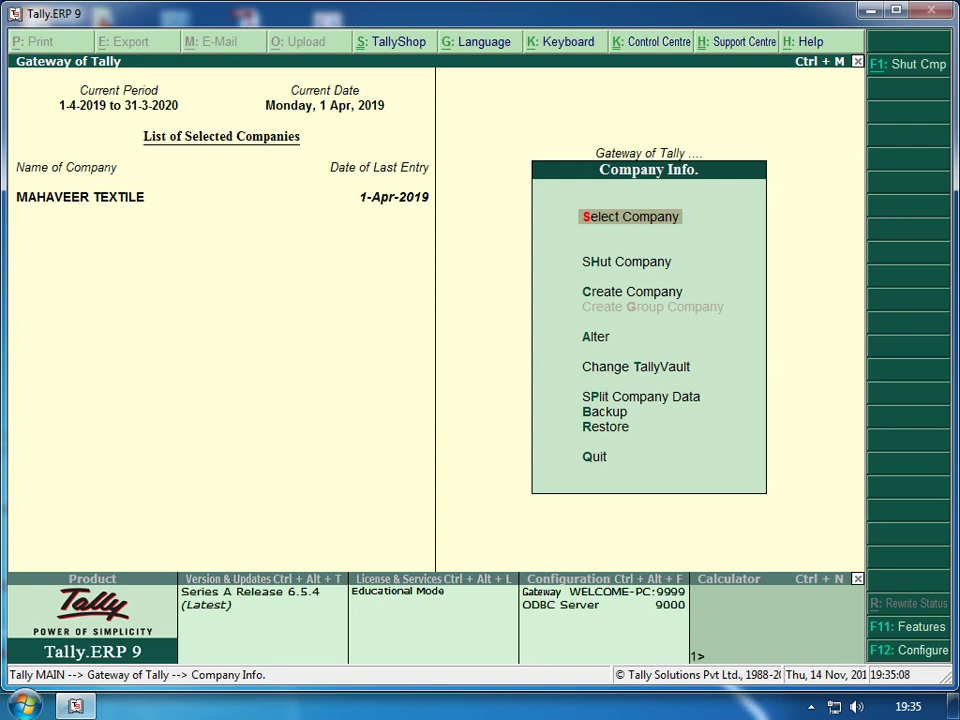
pyautogui.press('Down')
pyautogui.press('Down')
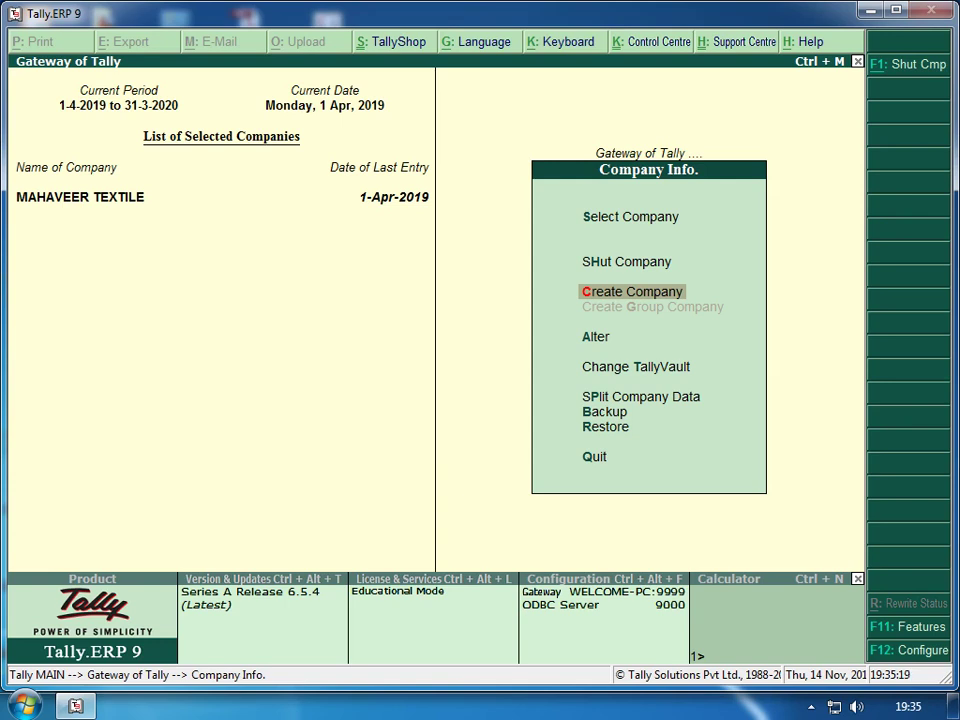
# Step: Open the Company Creation form and step back to its data Directory field
pyautogui.press('Return')
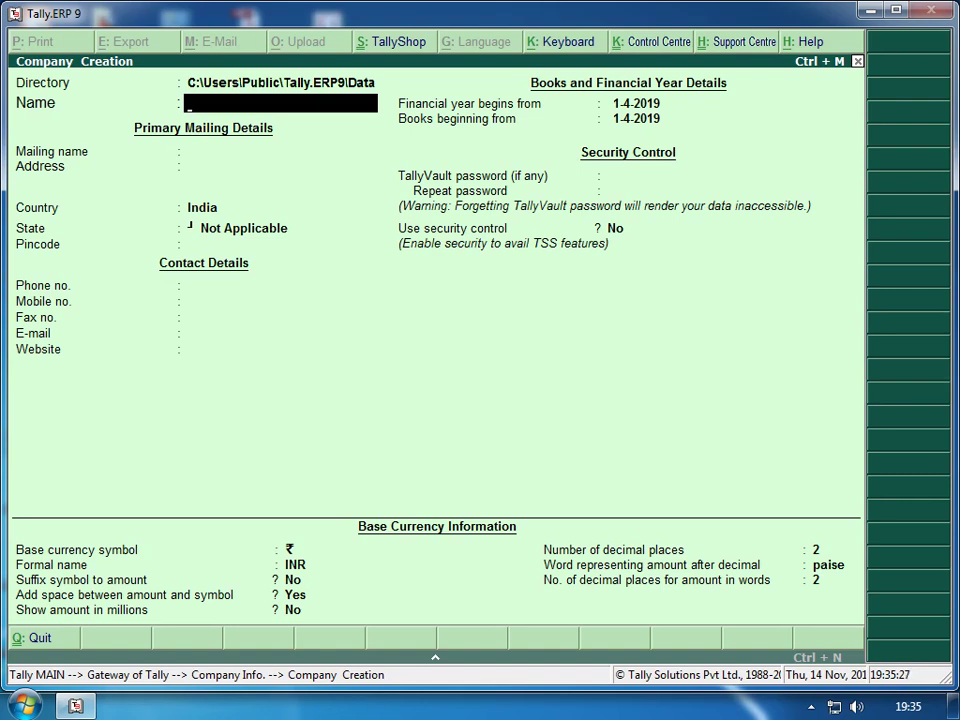
pyautogui.press('BackSpace')
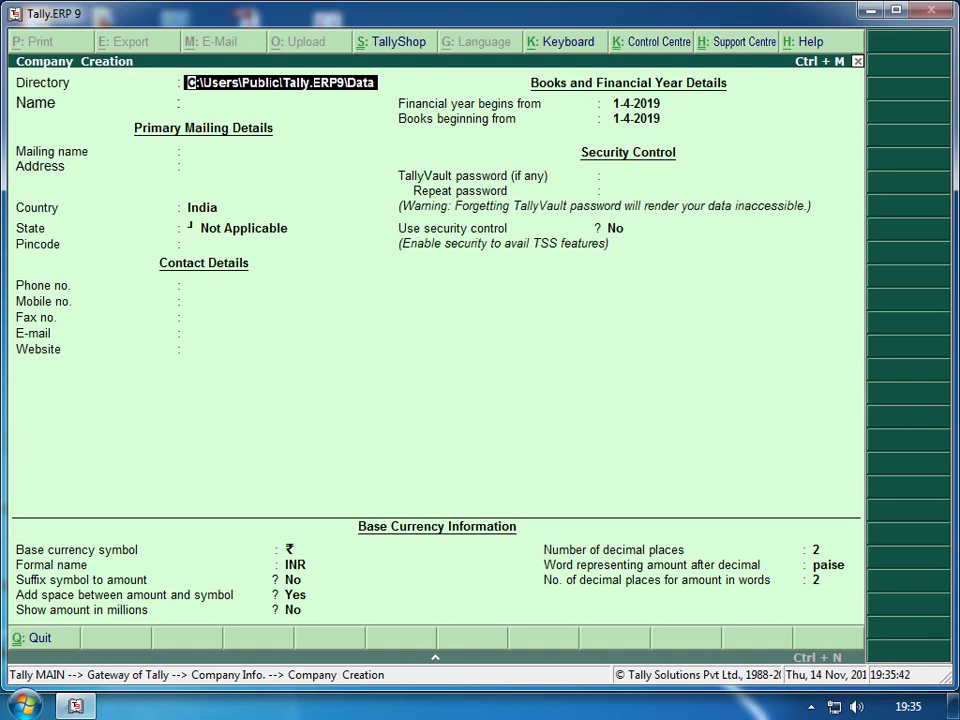
# Step: Show the desktop and open drive D: from the Computer window
pyautogui.rightClick(258, 706)
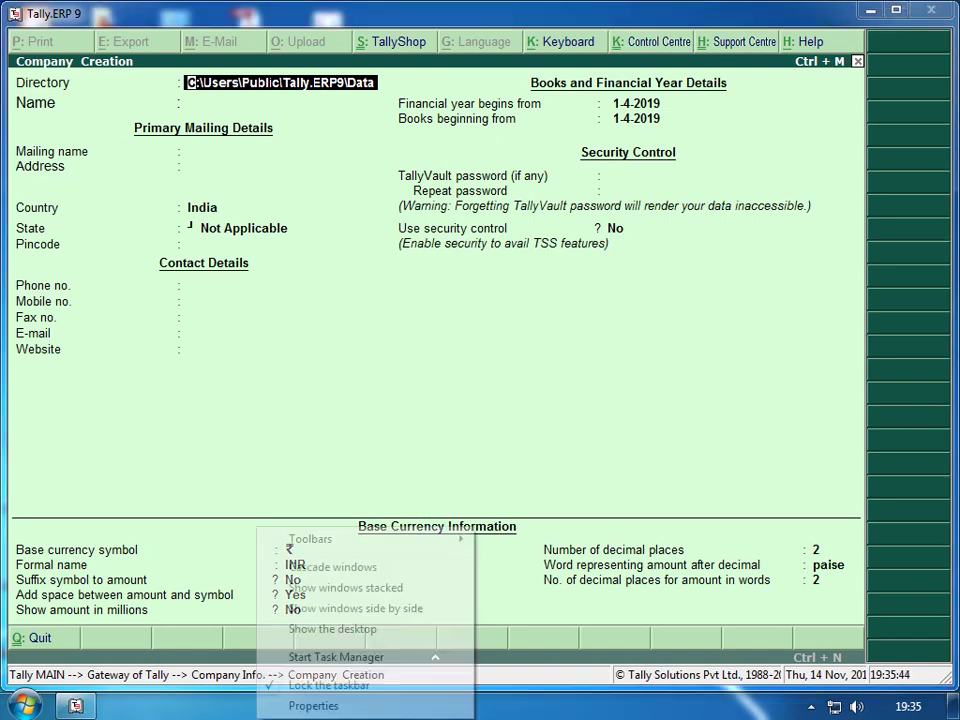
pyautogui.click(320, 628)
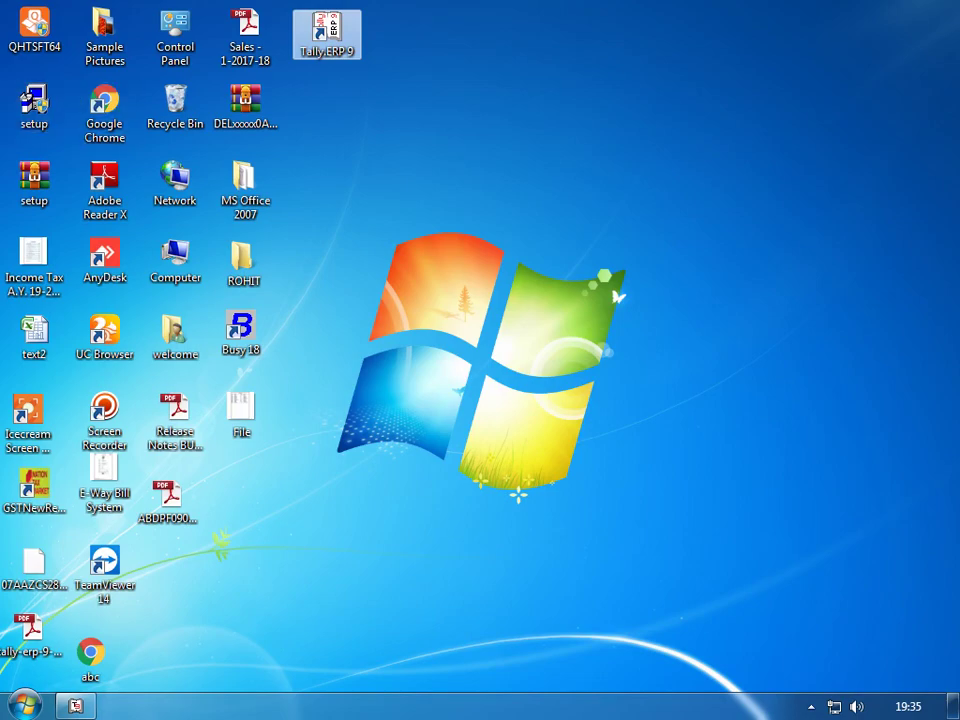
pyautogui.doubleClick(175, 262)
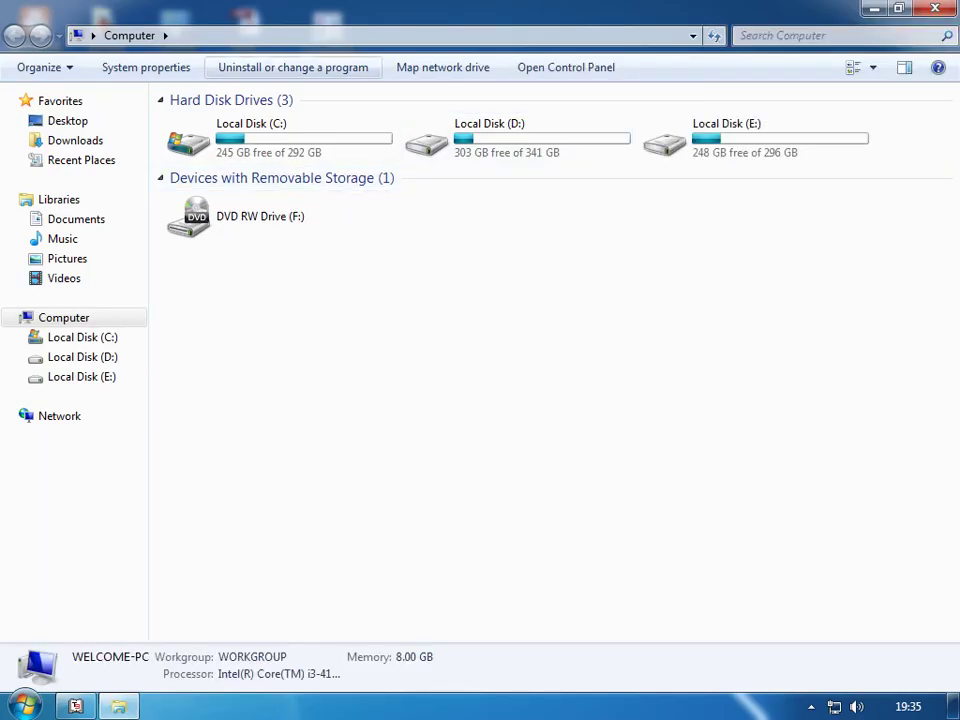
pyautogui.doubleClick(489, 138)
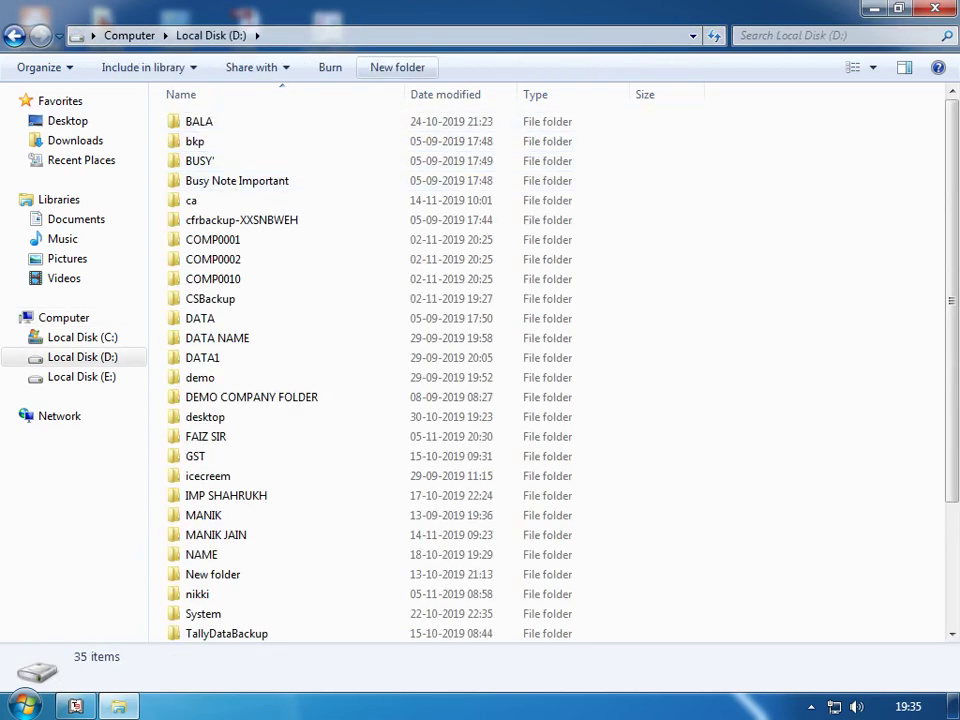
# Step: Create a new folder named 'tally data' on D: and close the drive window
pyautogui.click(397, 67)
pyautogui.write('ta')
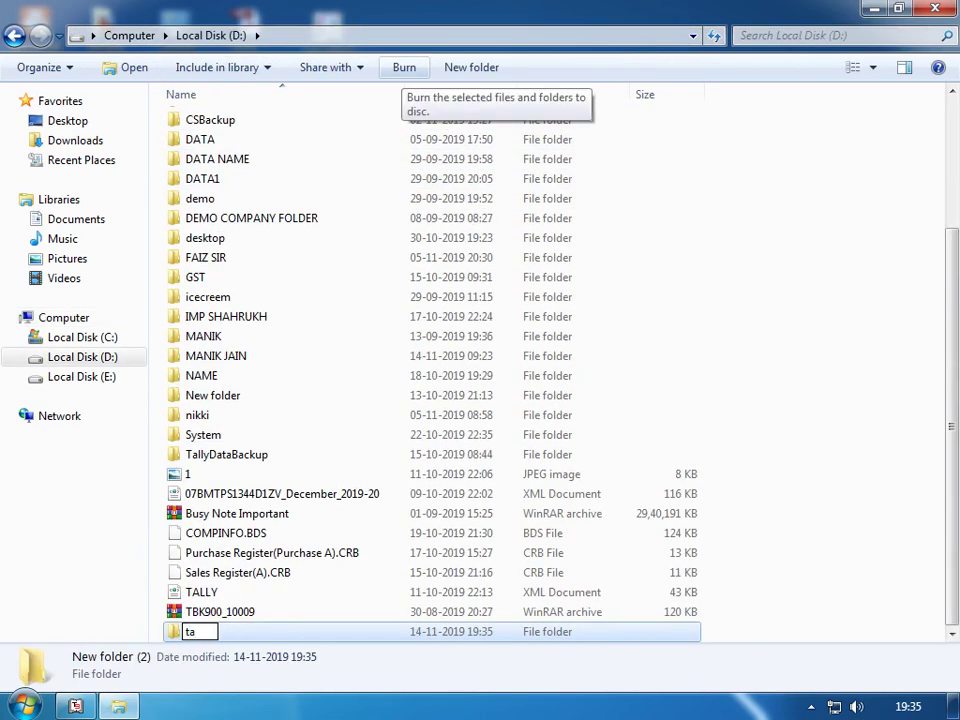
pyautogui.write('lly data')
pyautogui.press('Return')
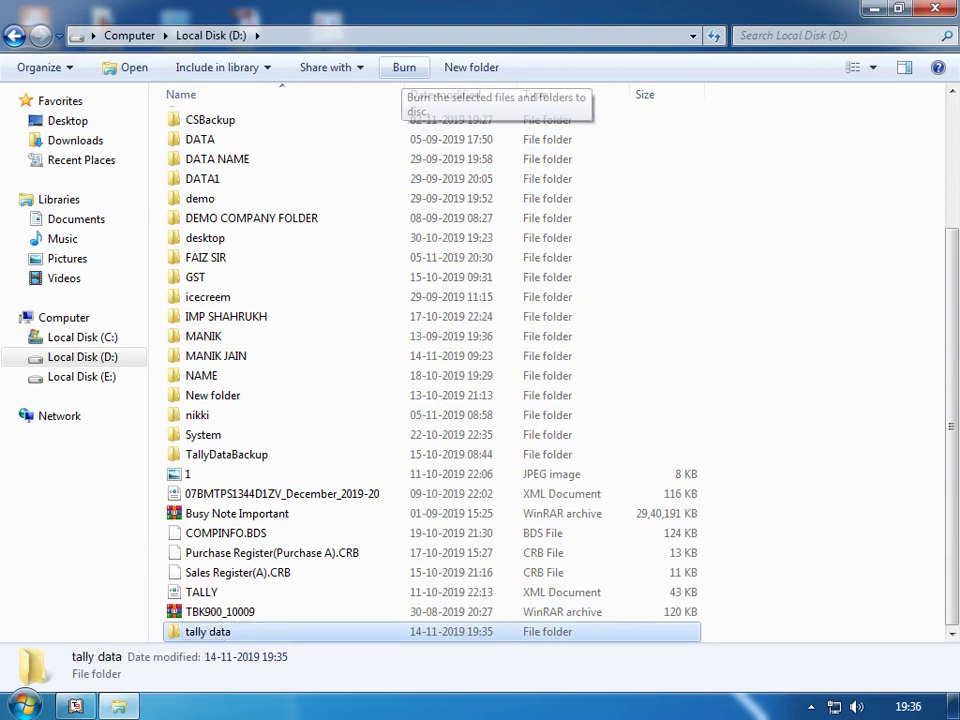
pyautogui.hotkey('alt', 'F4')
# Step: Open the empty tally data folder on drive D in Windows Explorer
pyautogui.press('super')
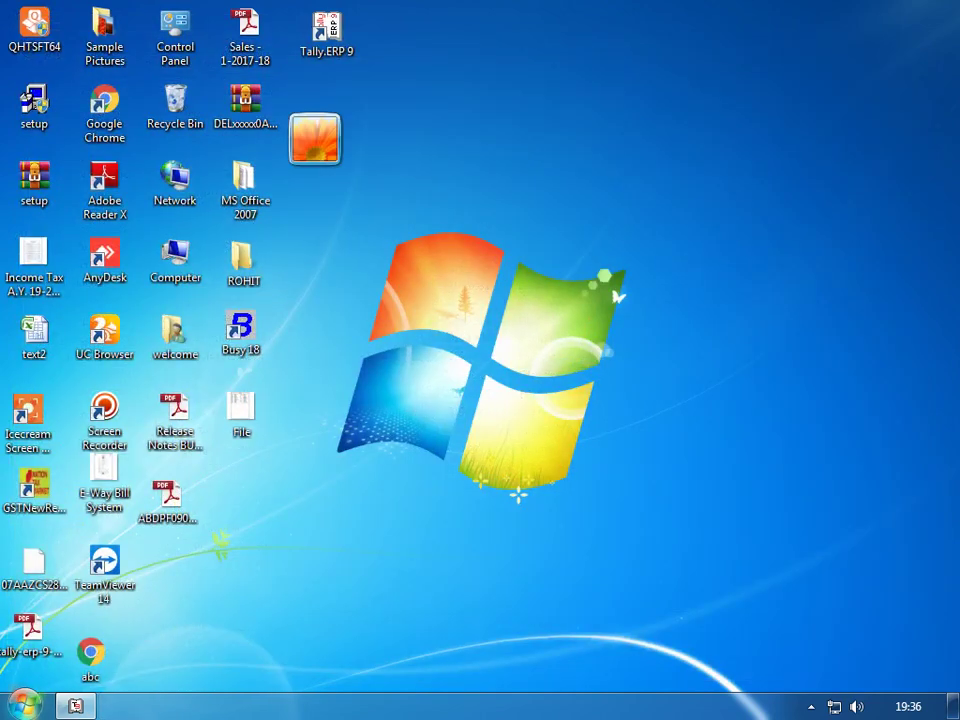
pyautogui.press('Up')
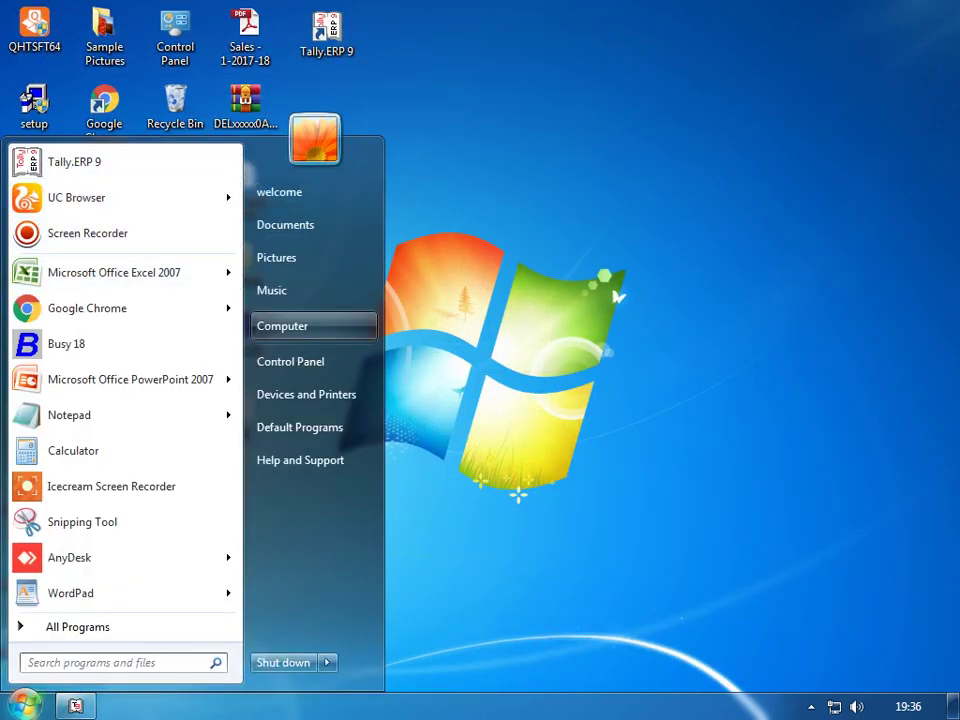
pyautogui.press('Return')
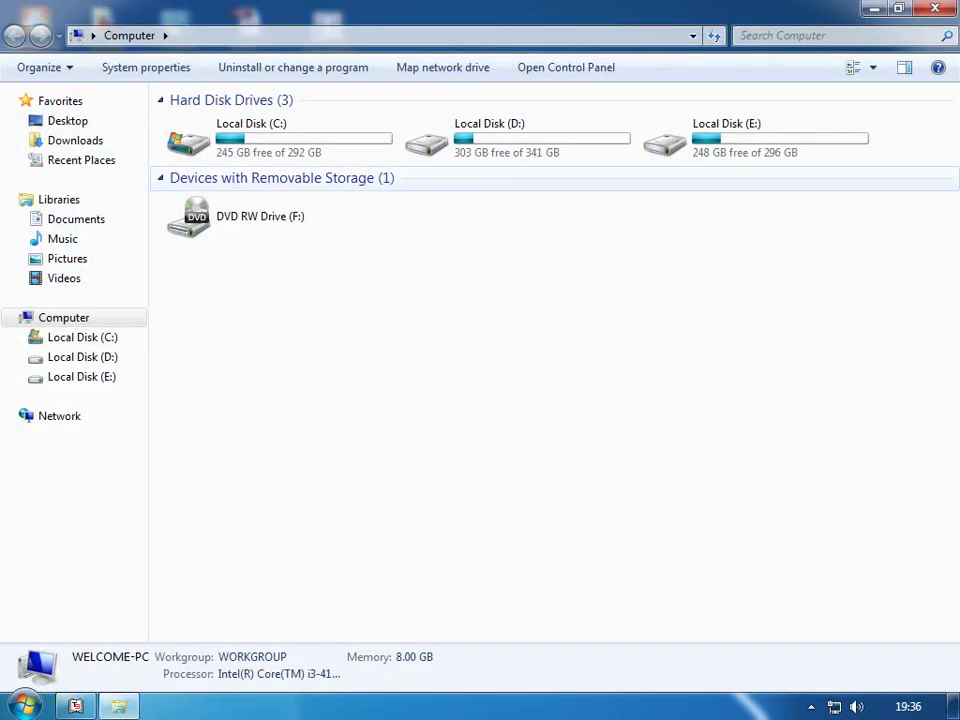
pyautogui.doubleClick(488, 140)
pyautogui.rightClick(488, 140)
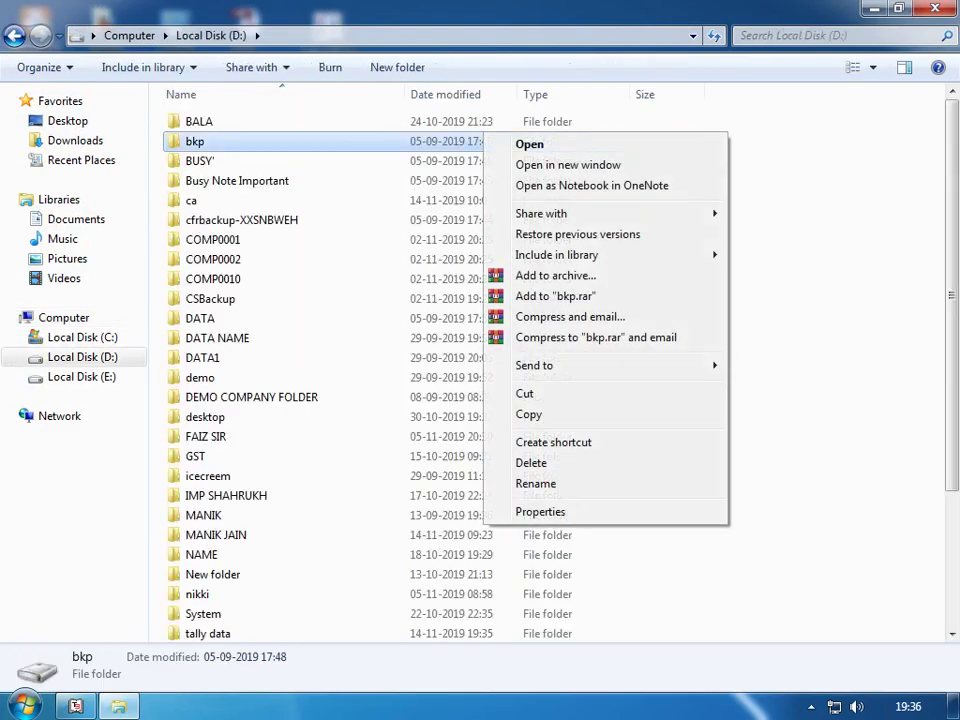
pyautogui.click(488, 180)
pyautogui.scroll(-3, 430, 400)
pyautogui.click(207, 454)
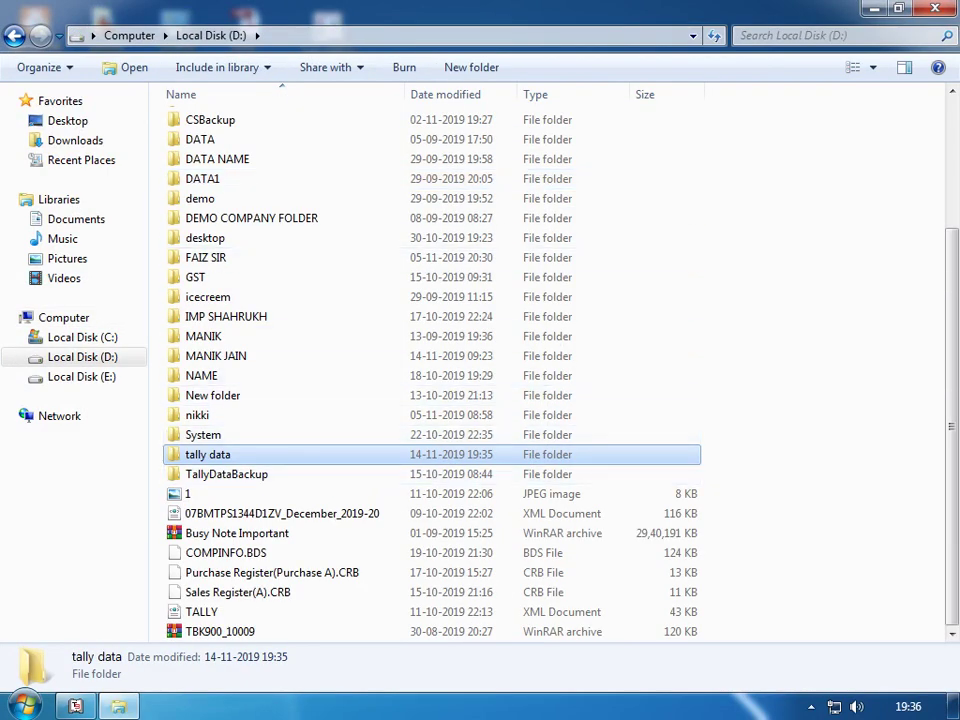
pyautogui.doubleClick(207, 454)
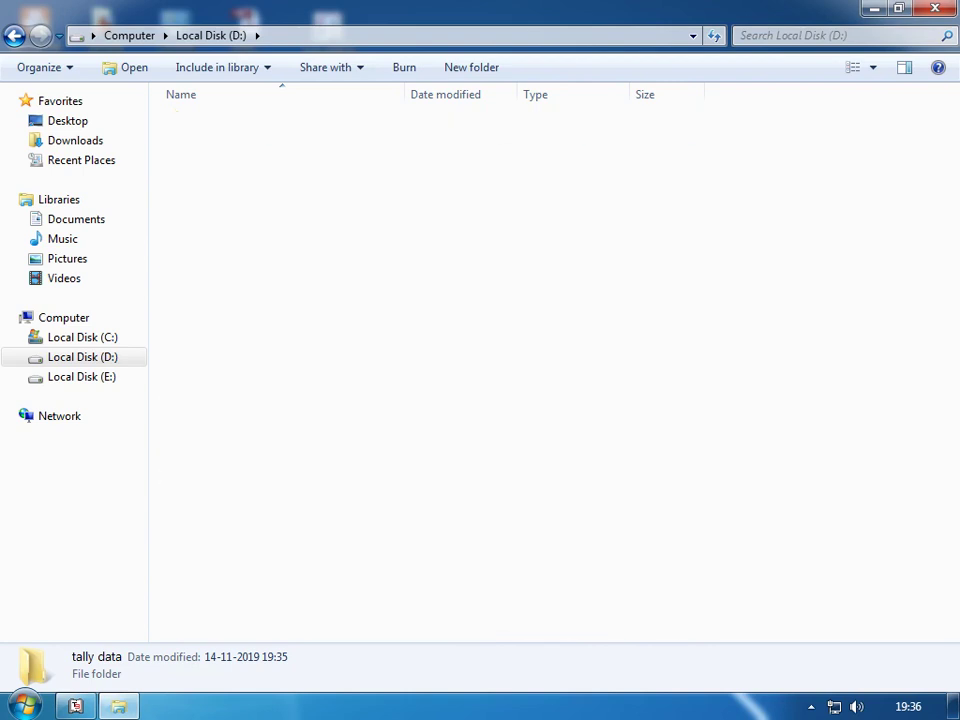
# Step: Copy the D:\tally data folder path and return to Tally's Company Creation screen
pyautogui.click(420, 35)
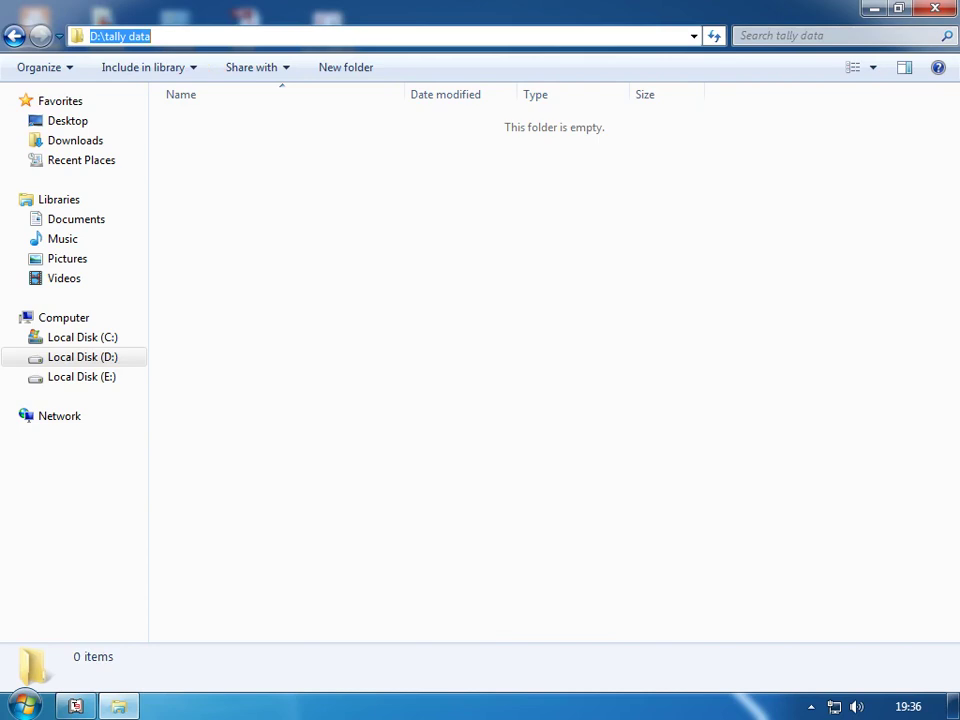
pyautogui.rightClick(133, 36)
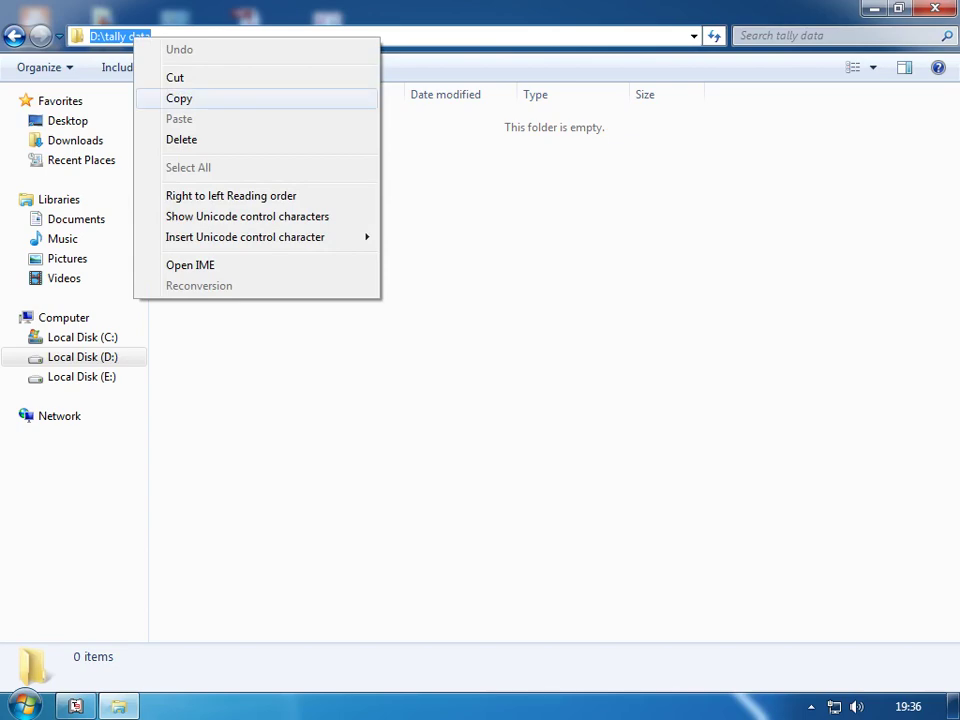
pyautogui.click(179, 98)
pyautogui.hotkey('alt', 'Tab')
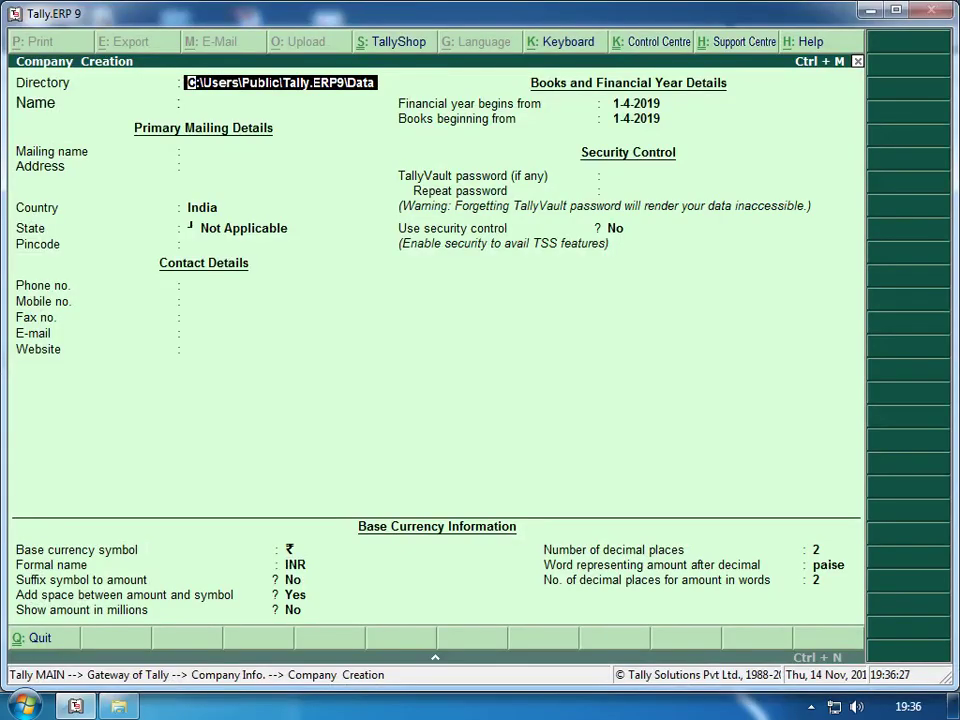
# Step: Replace the default Directory path with D:\tally data
pyautogui.press('BackSpace')
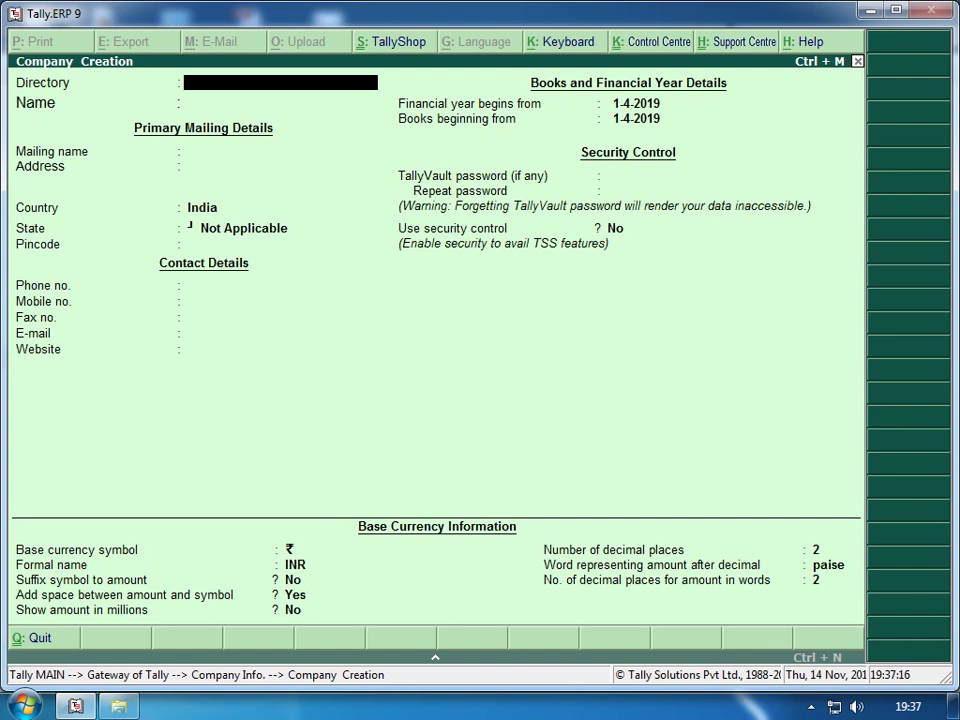
pyautogui.write('D:\tally data')
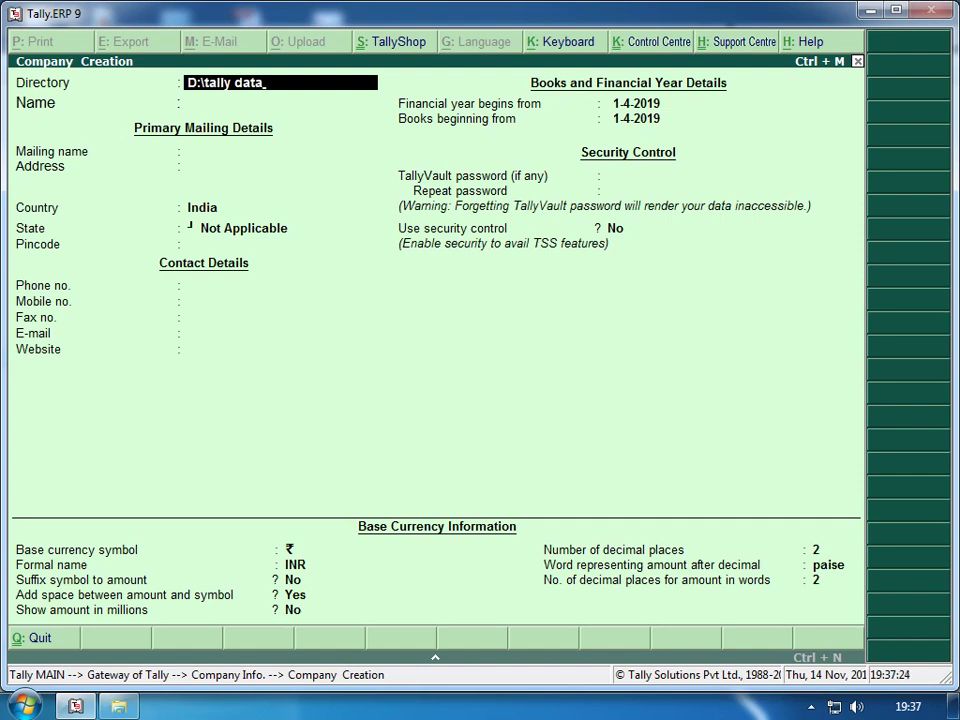
# Step: Return to the Directory field and re-enter D:\tally data
pyautogui.press('Return')
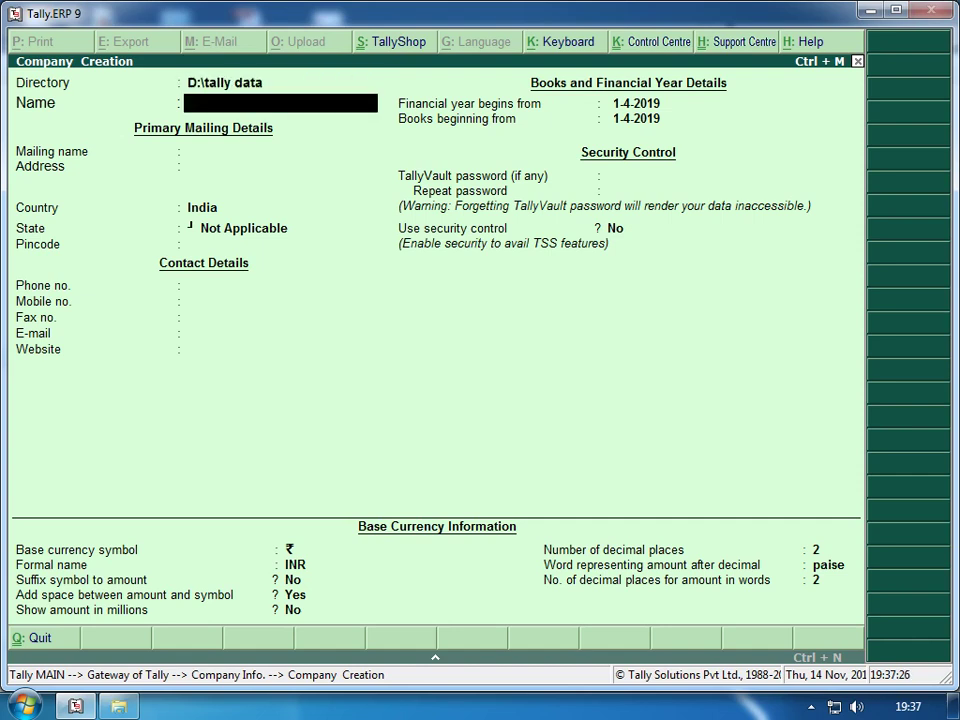
pyautogui.press('BackSpace')
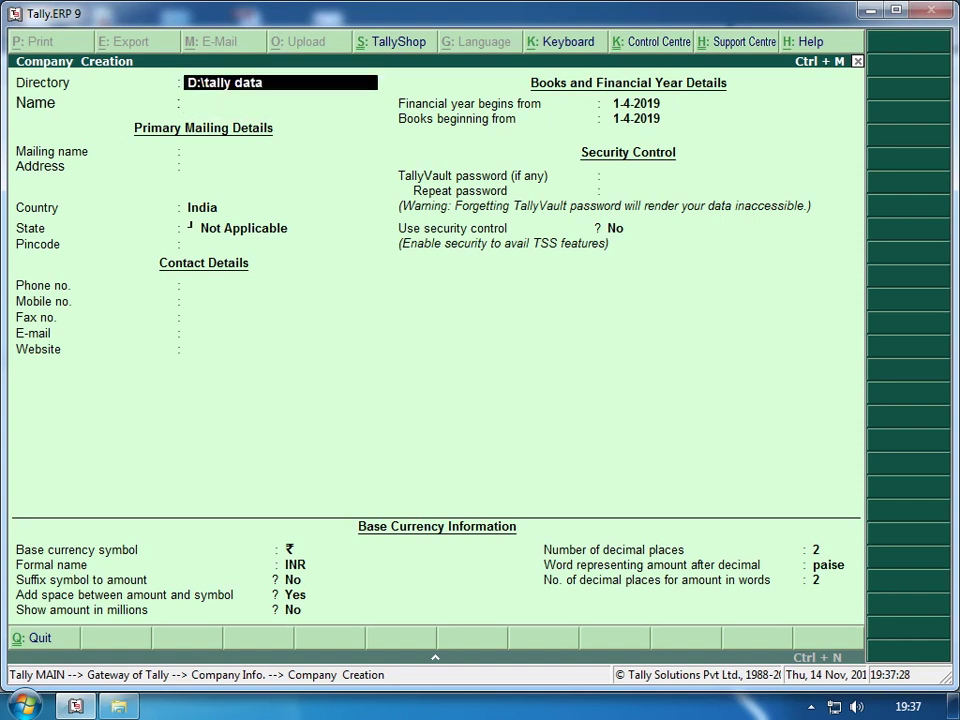
pyautogui.write('D:\\t')
pyautogui.write('ally')
pyautogui.write(' data')
pyautogui.press('Return')
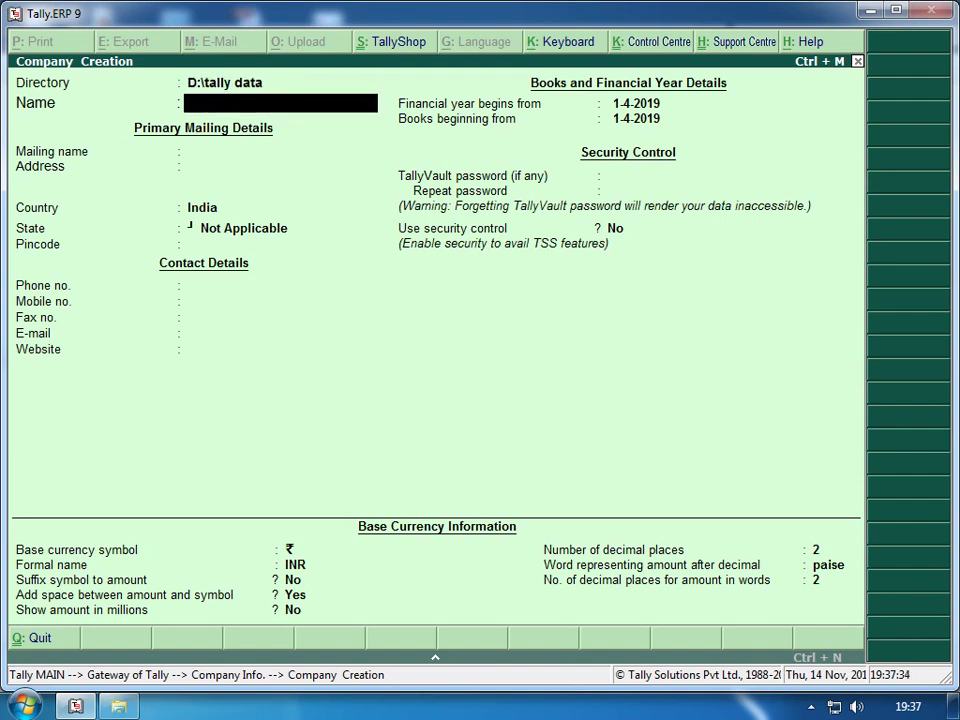
# Step: Retype the directory in capitals as D:\TALLY DATA, then begin typing the company name
pyautogui.press('Up')
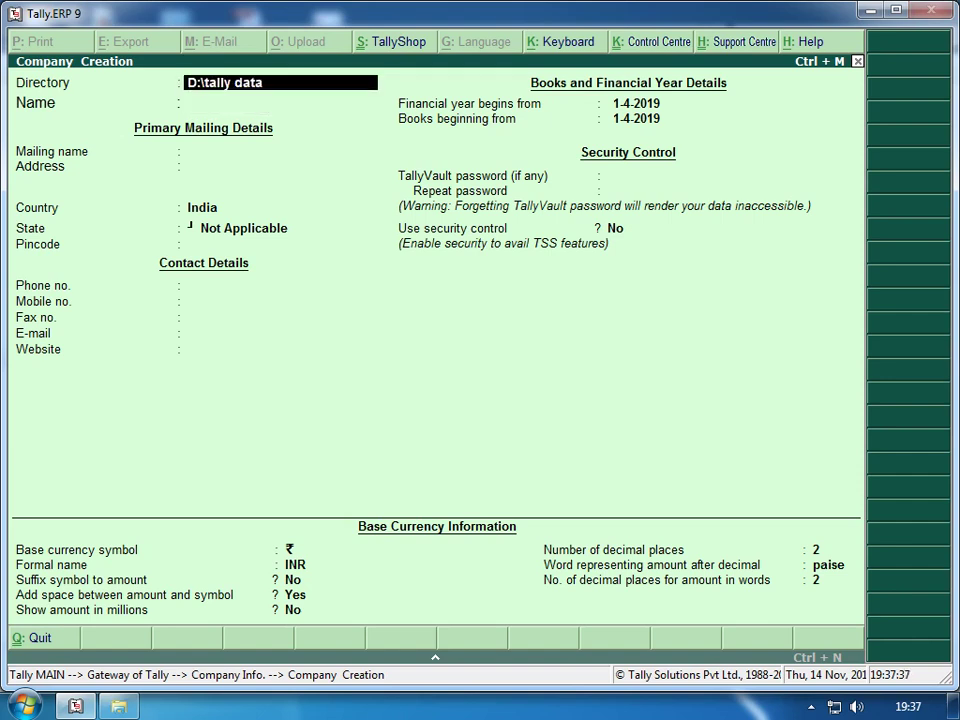
pyautogui.write('c')
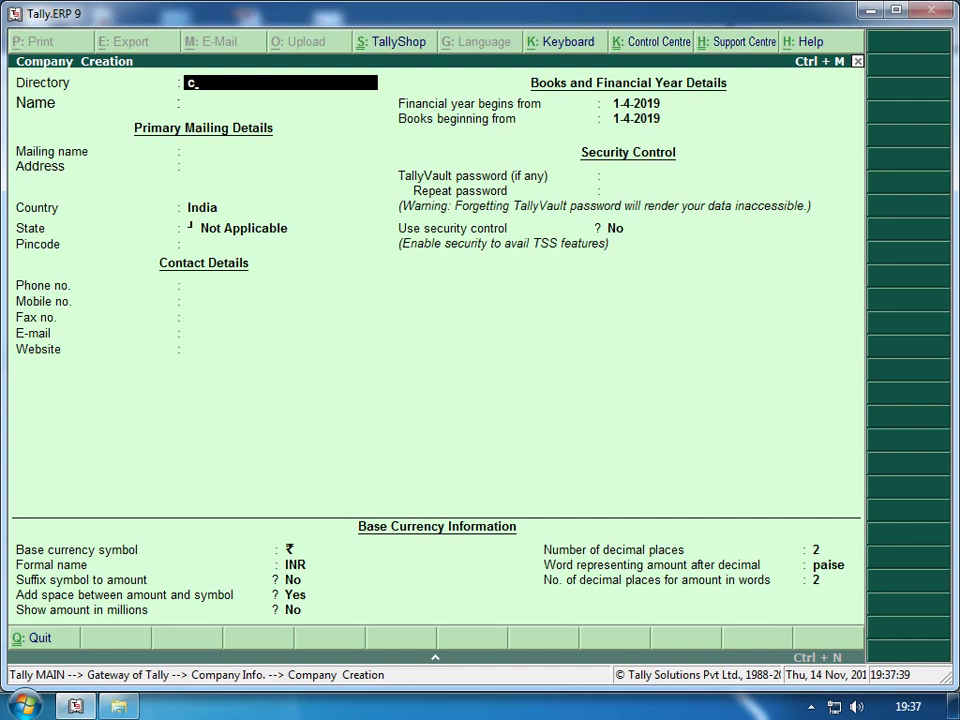
pyautogui.press('BackSpace')
pyautogui.write('C:')
pyautogui.press('BackSpace')
pyautogui.press('BackSpace')
pyautogui.write('E')
pyautogui.write(':\\')
pyautogui.press('BackSpace')
pyautogui.press('BackSpace')
pyautogui.press('BackSpace')
pyautogui.write('D:\\')
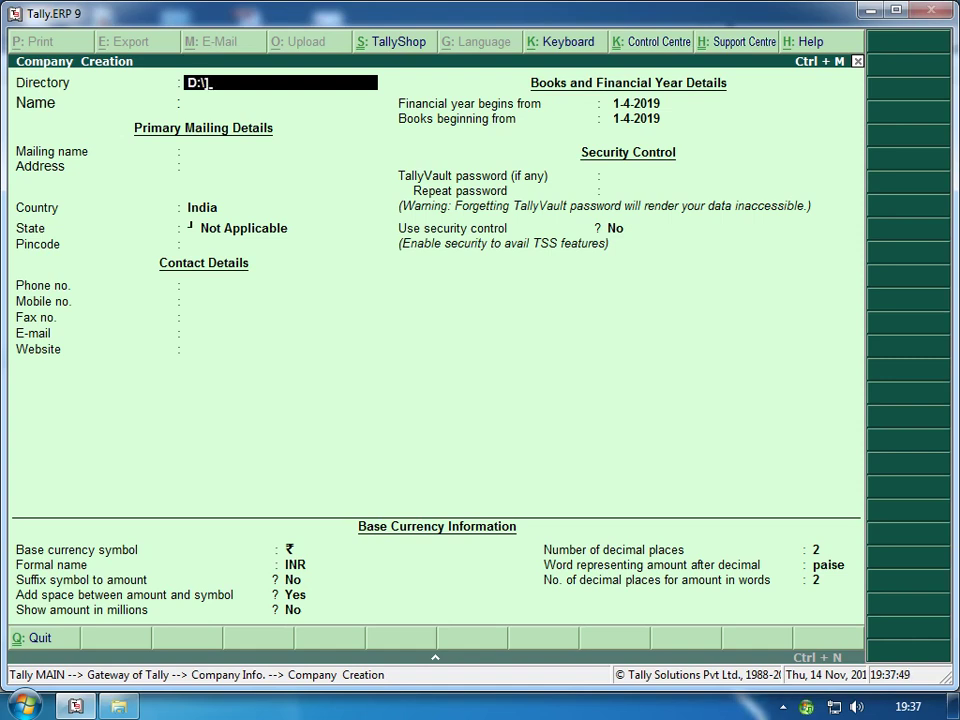
pyautogui.write('TALLY DAT')
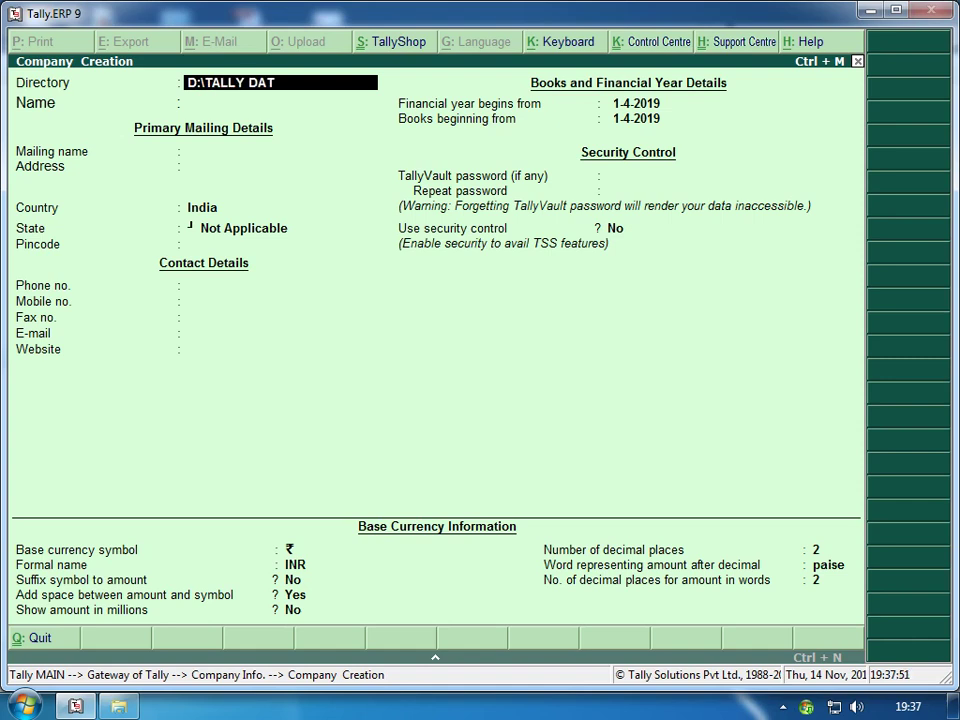
pyautogui.write('A')
pyautogui.press('Return')
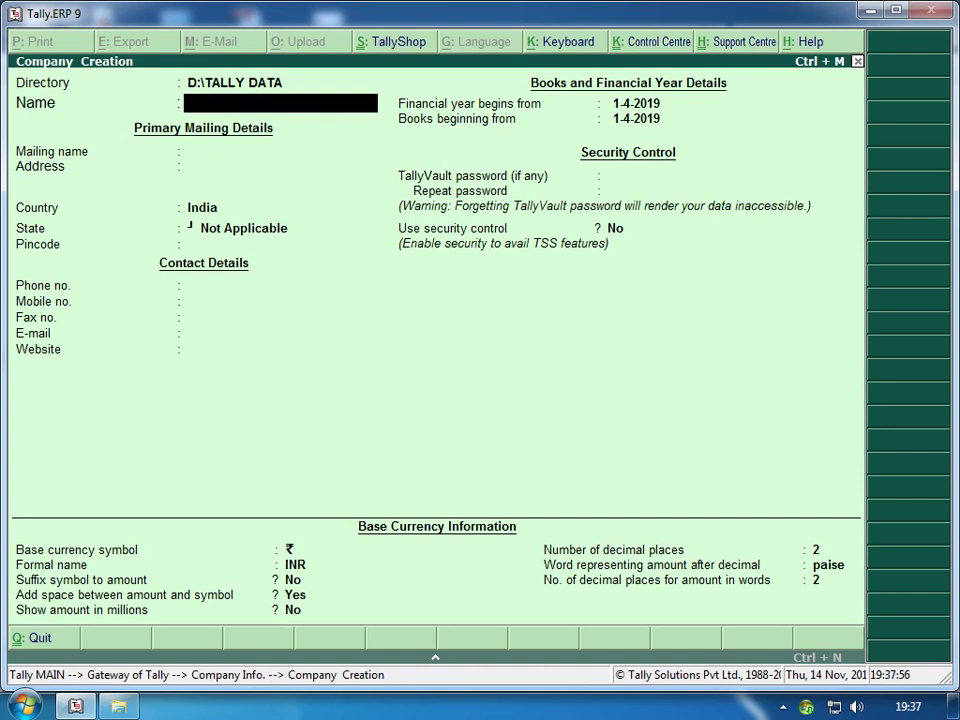
pyautogui.write('S')
pyautogui.write('S.S')
pyautogui.write('PF')
# Step: Name the company S.S.SOFTWARE AND SERVICES with mailing name SS SOFTWARE AND SERVICES
pyautogui.press('BackSpace')
pyautogui.press('BackSpace')
pyautogui.write('O')
pyautogui.write('FTWARE A')
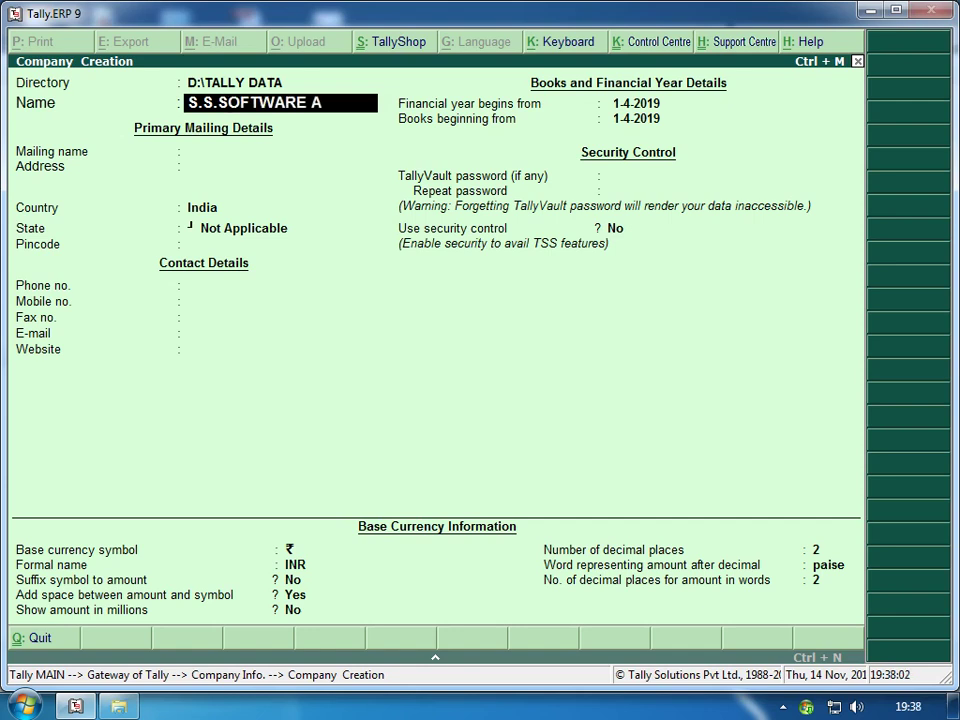
pyautogui.write('ND SERVICS')
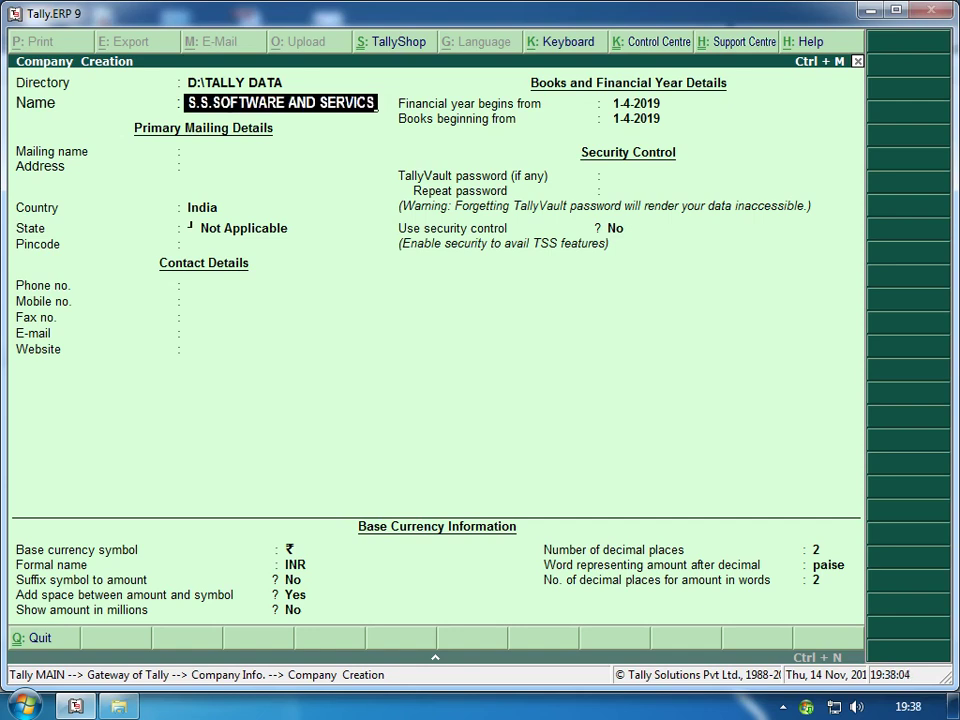
pyautogui.press('BackSpace')
pyautogui.write('ES')
pyautogui.press('Return')
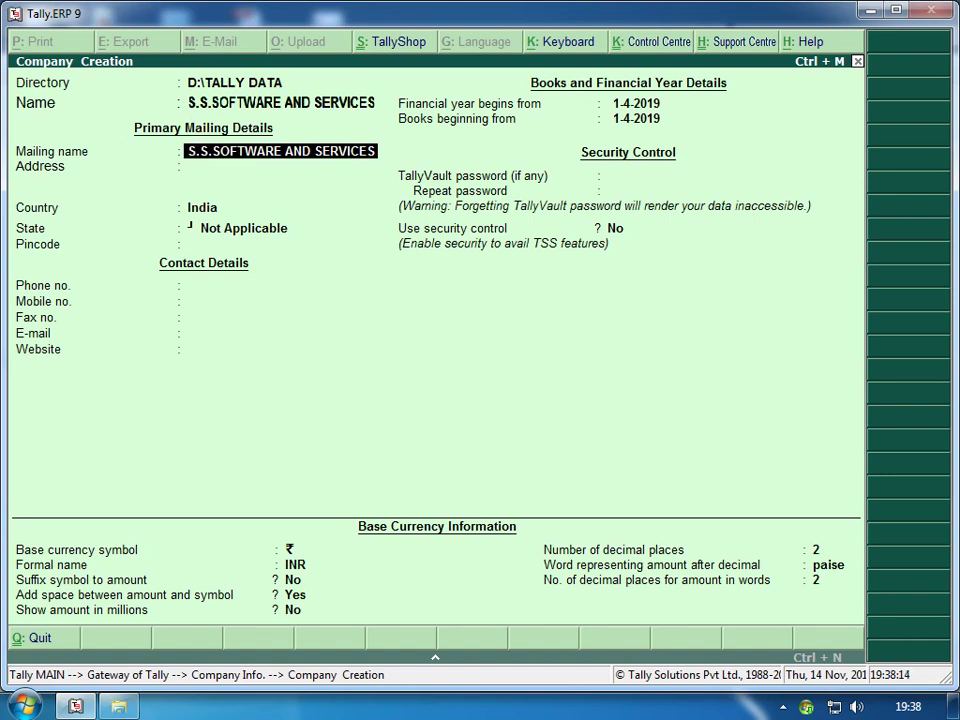
pyautogui.write('SS')
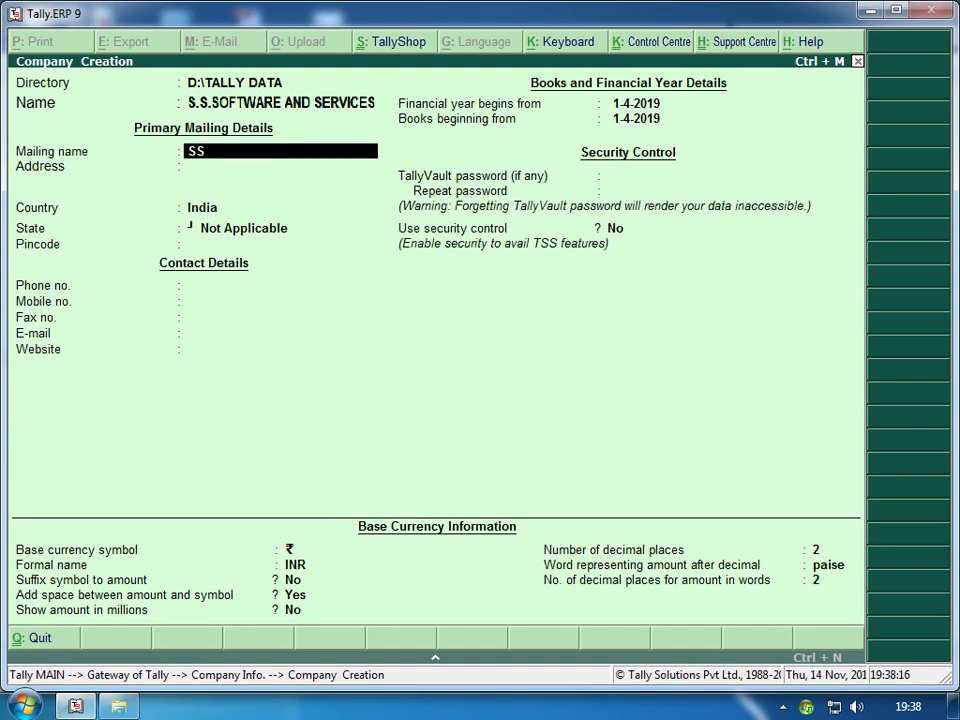
pyautogui.write(' SOFTWARE')
pyautogui.write(' AND SERV')
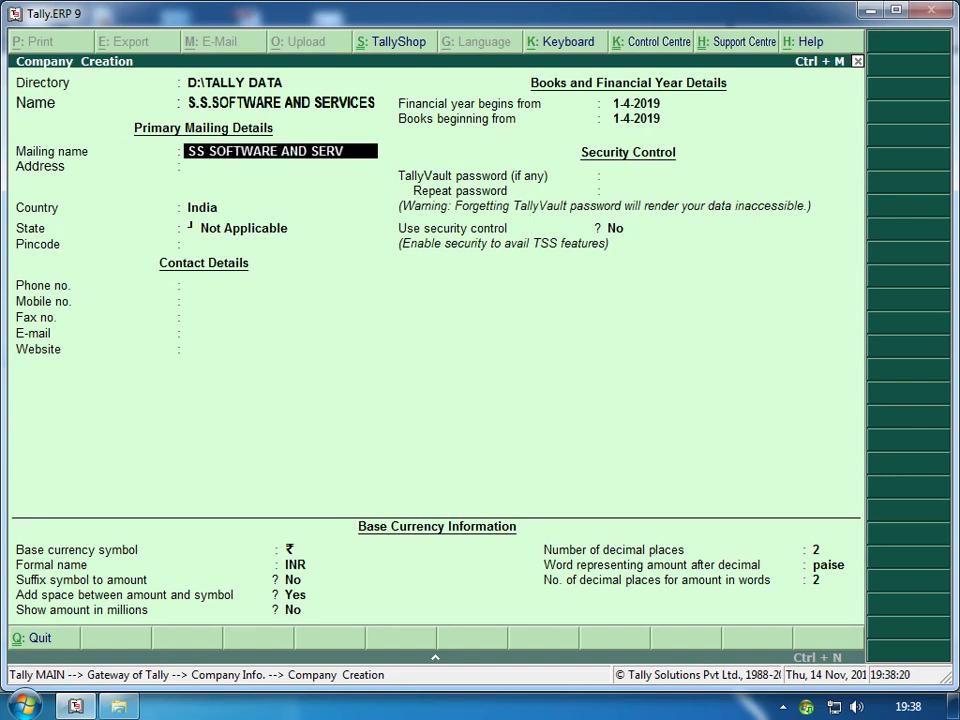
pyautogui.write('ICES')
pyautogui.press('Return')
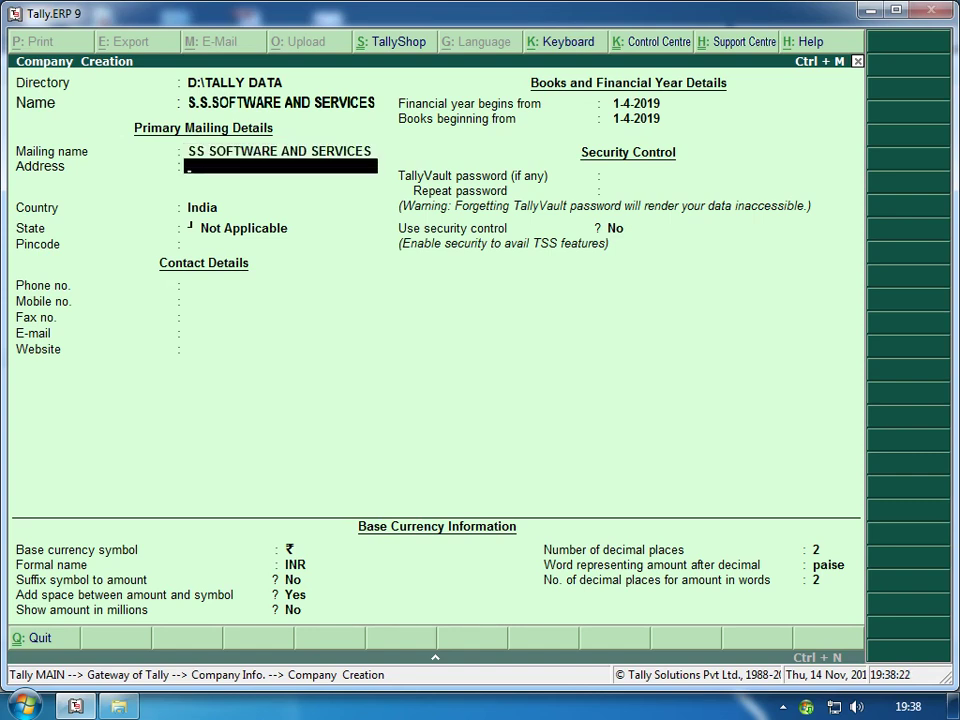
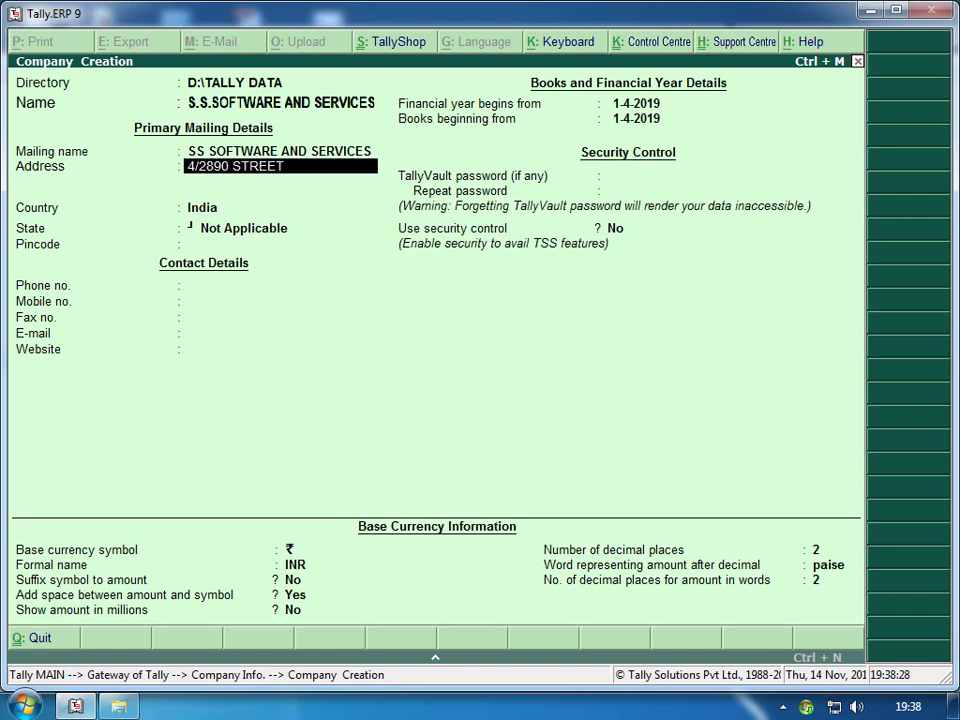
# Step: Enter the company's three-line postal address and move on to Country
pyautogui.press('Return')
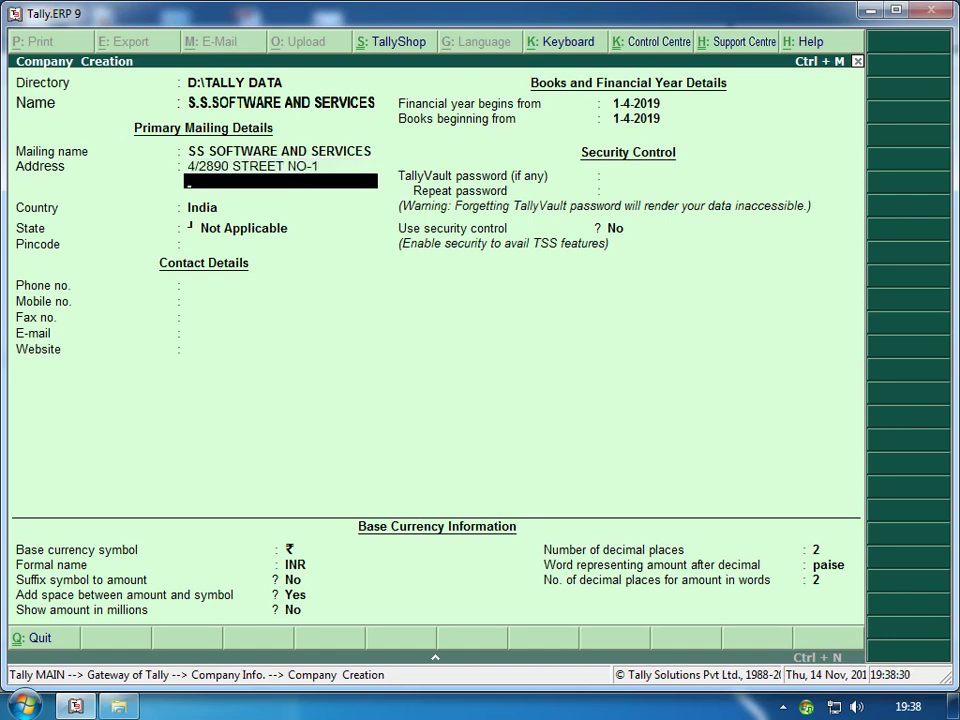
pyautogui.write('RAM NAGAR DEL')
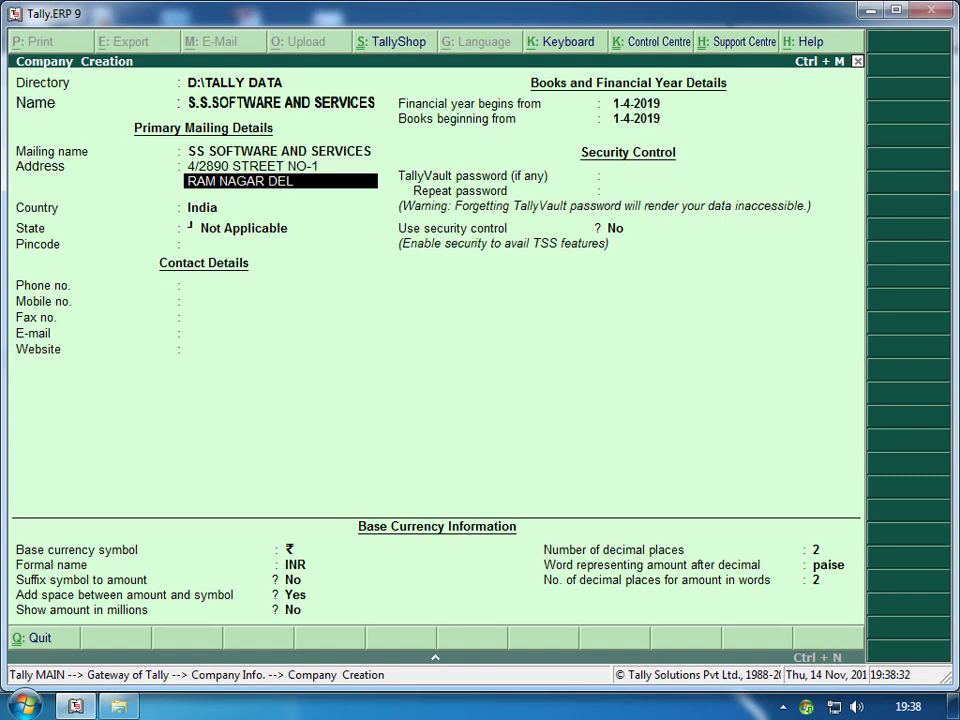
pyautogui.write('HI')
pyautogui.press('Return')
pyautogui.write('-1100')
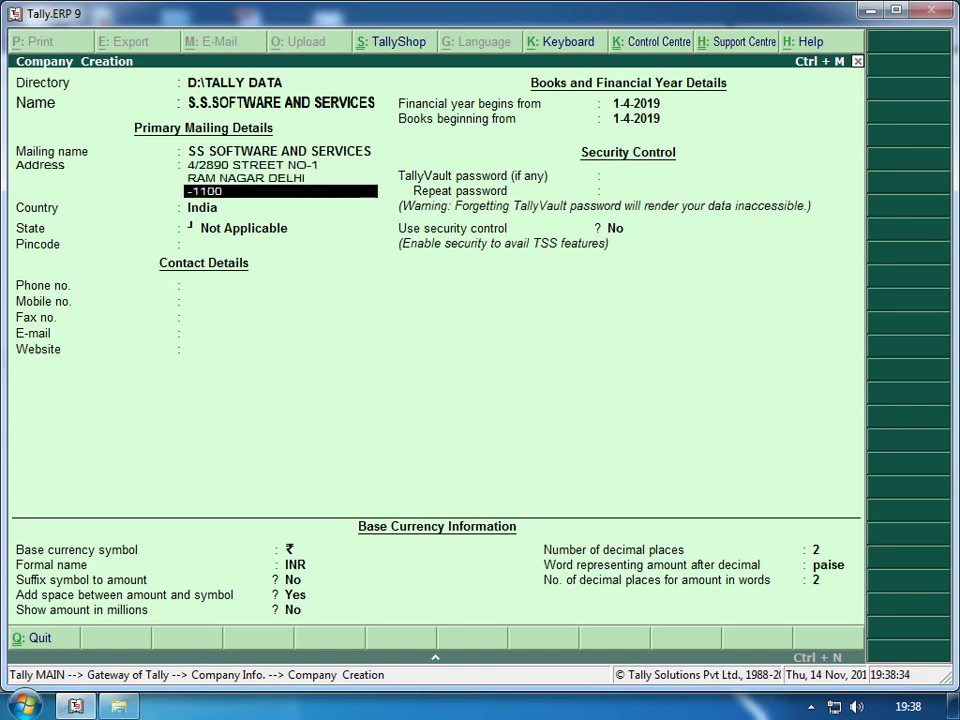
pyautogui.write('36')
pyautogui.press('Return')
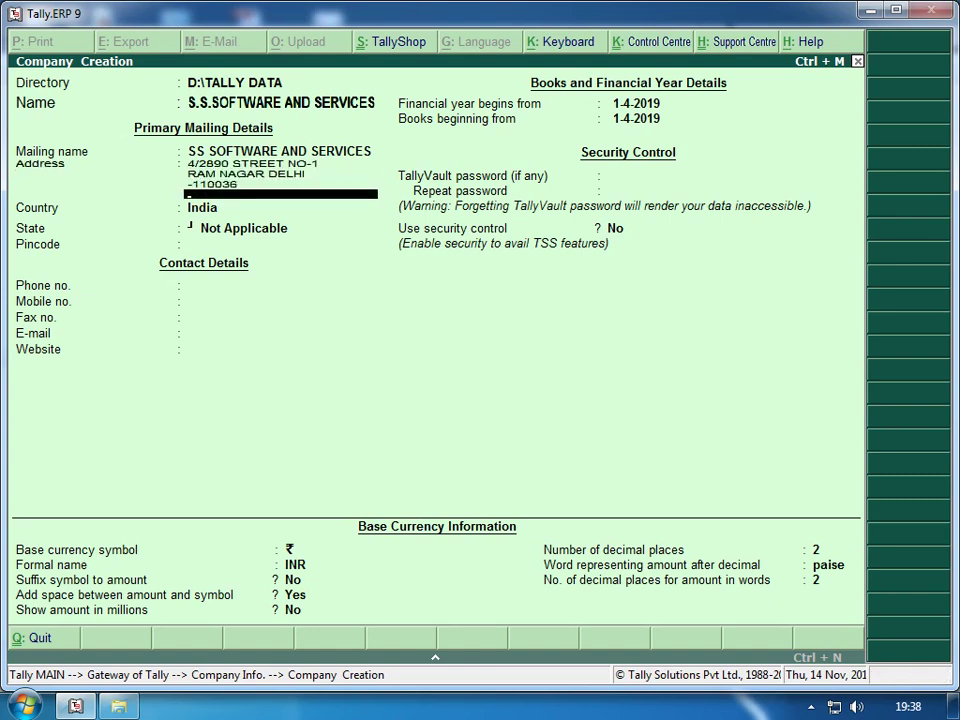
pyautogui.press('Return')
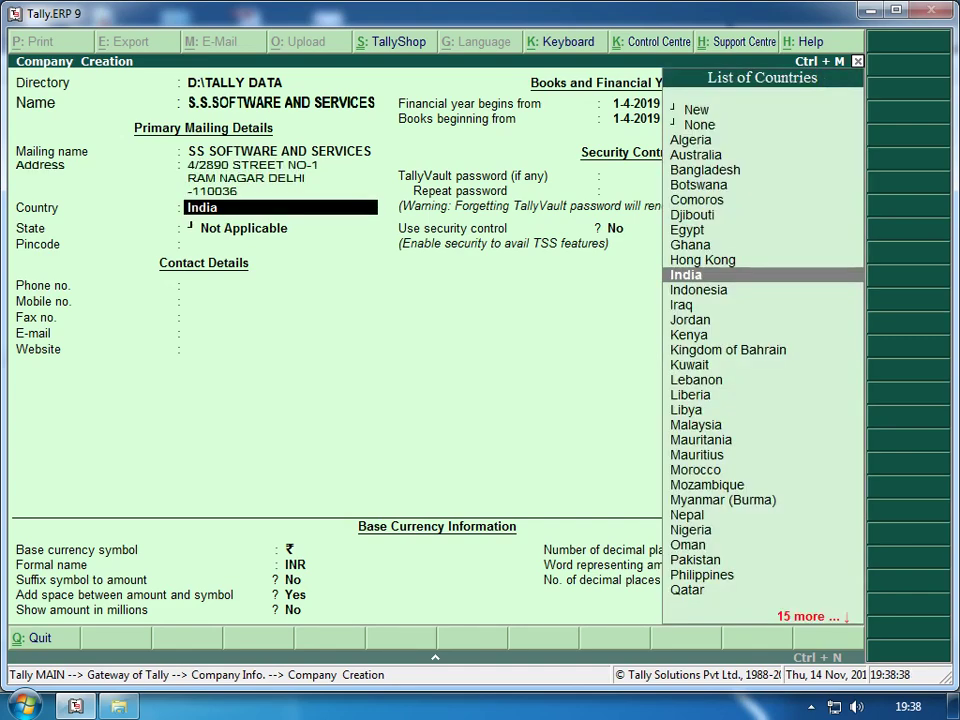
# Step: Set the country to India, the state to Delhi, and fill in the pincode
pyautogui.press('Return')
pyautogui.write('D')
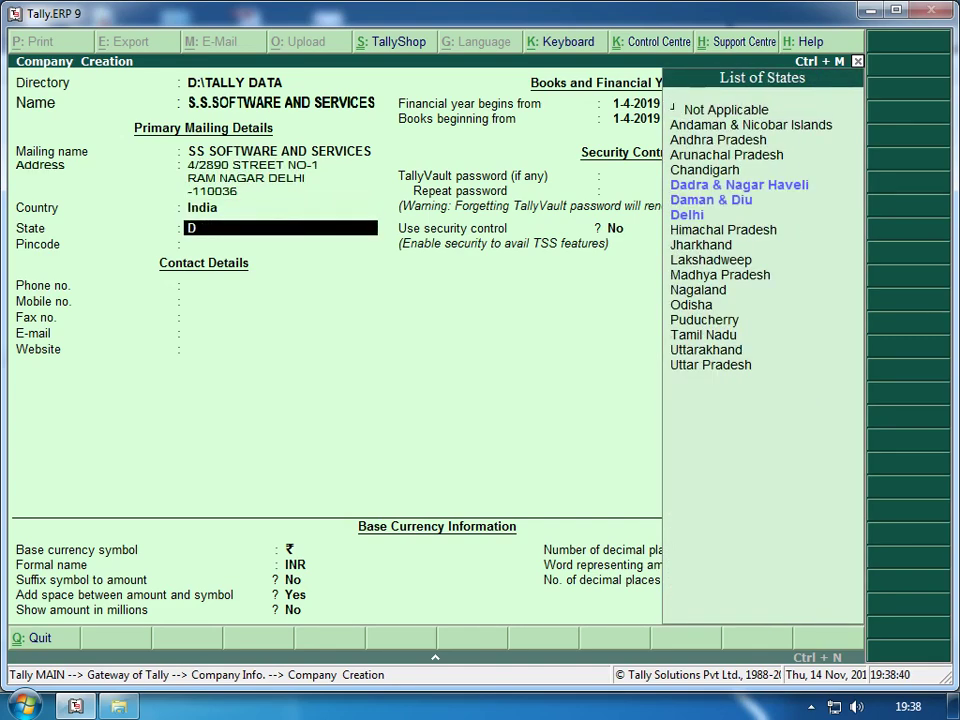
pyautogui.write('e')
pyautogui.press('Return')
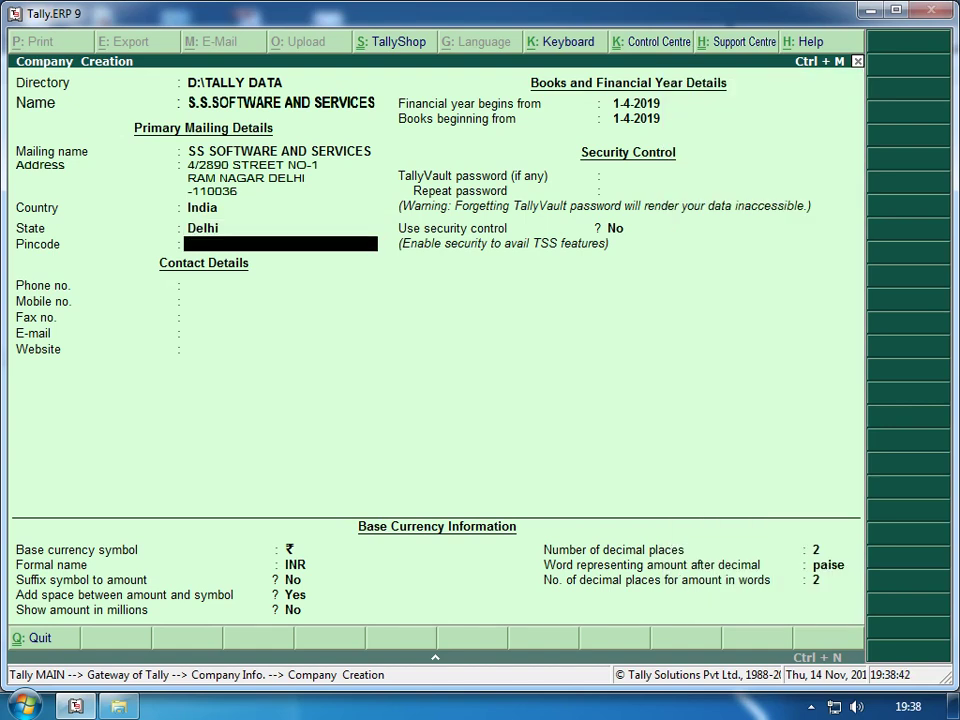
pyautogui.write('11003')
pyautogui.write('6')
pyautogui.press('Return')
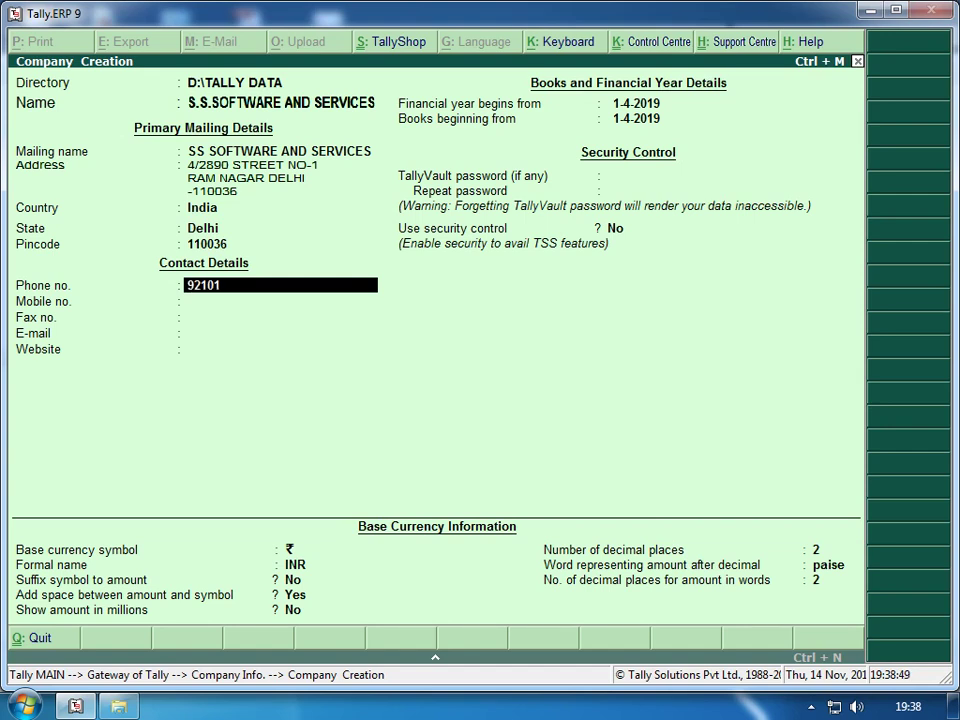
# Step: Enter the company's phone number and start typing its mobile number
pyautogui.press('Return')
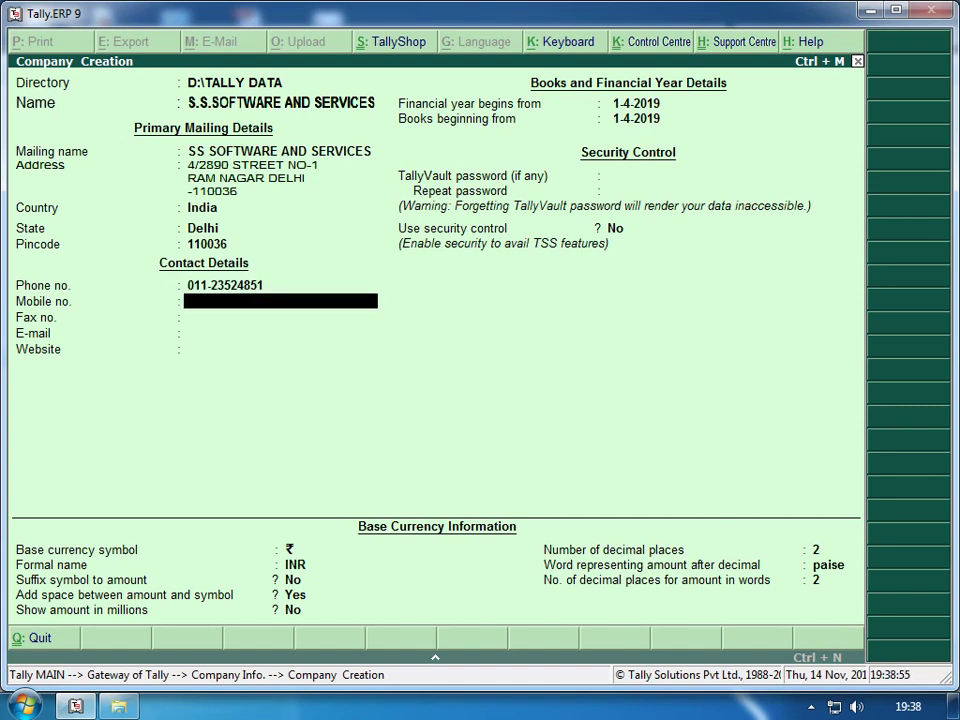
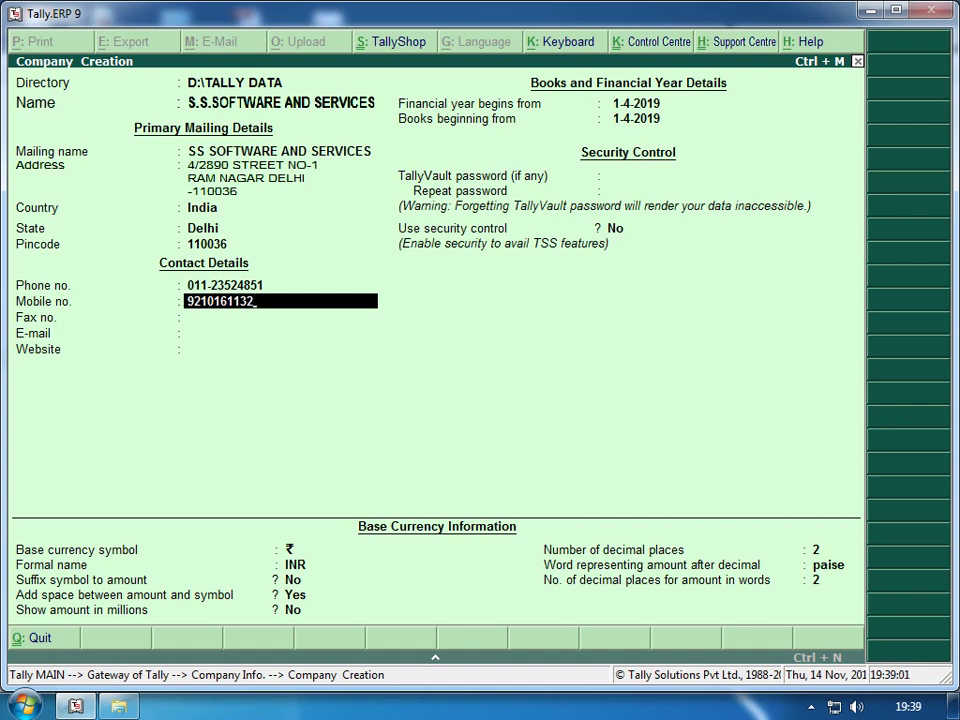
# Step: Confirm the mobile number, leave Fax blank, and enter the company's e-mail and website
pyautogui.press('Return')
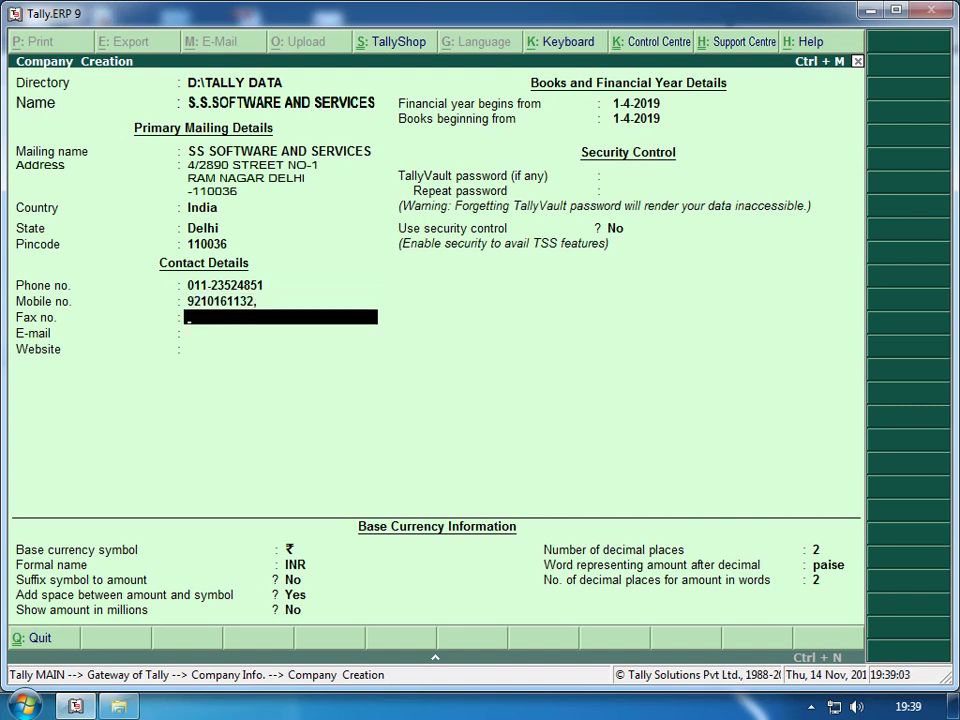
pyautogui.press('Return')
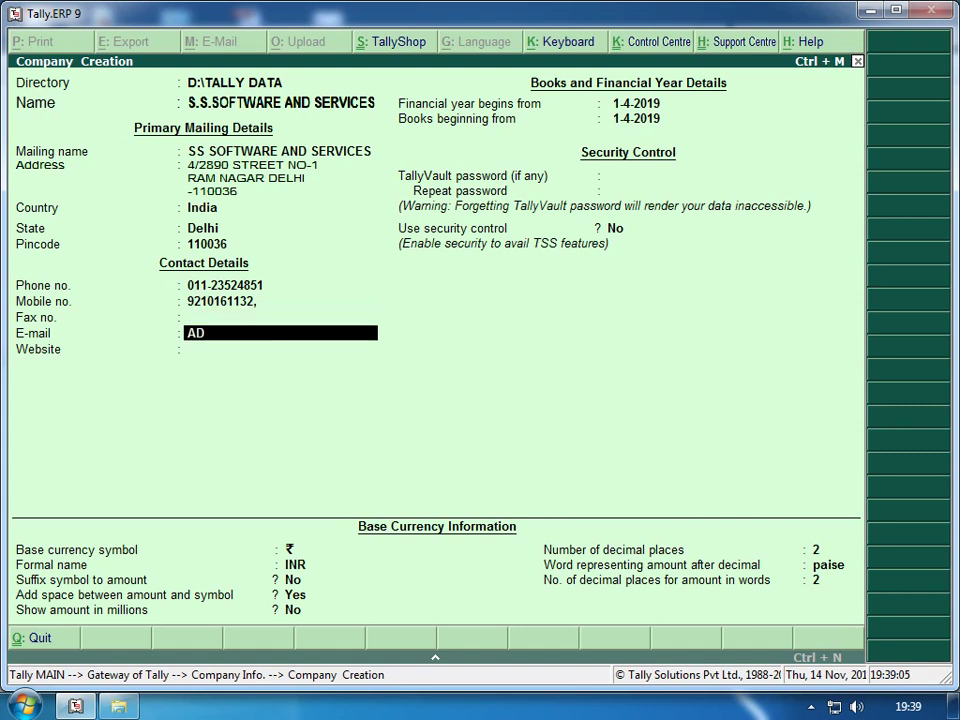
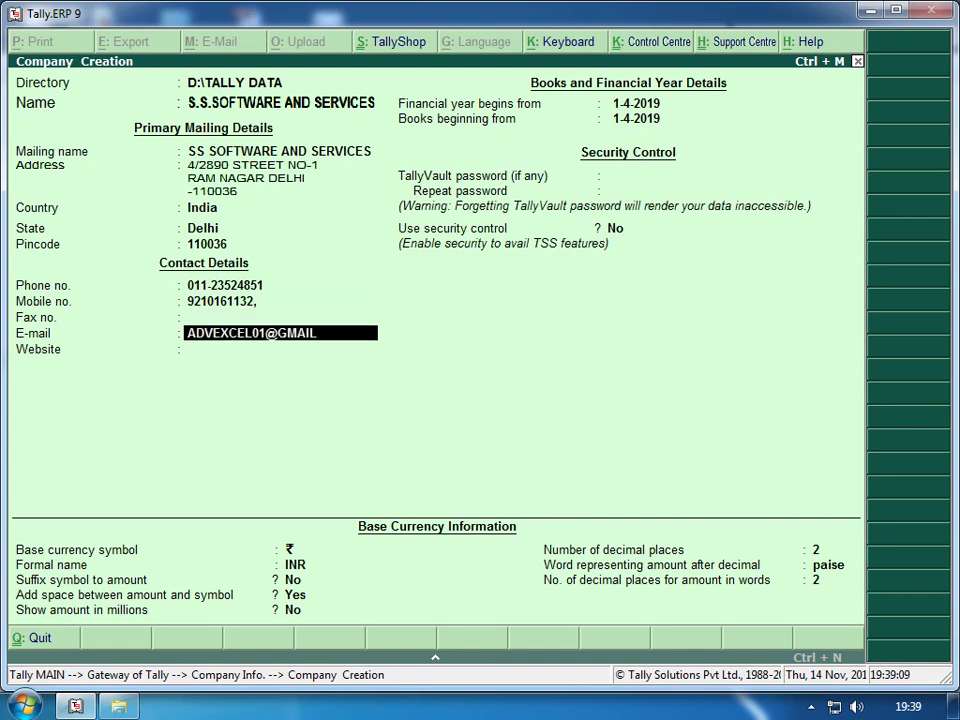
pyautogui.press('Return')
pyautogui.write('SSAD')
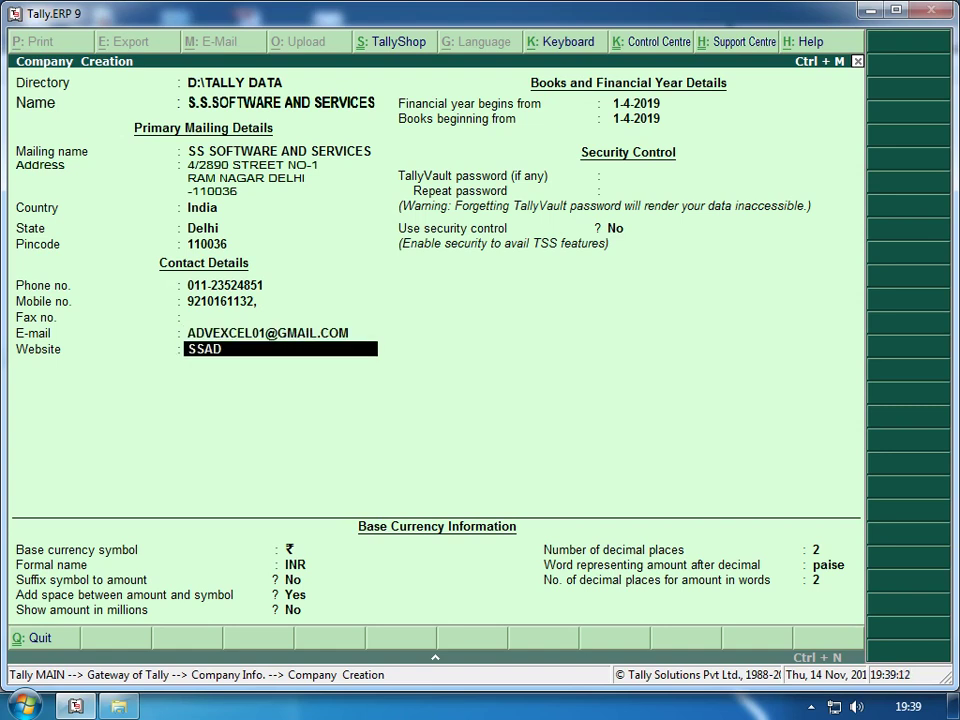
pyautogui.write('V01')
pyautogui.press('BackSpace')
pyautogui.write('=')
pyautogui.press('BackSpace')
pyautogui.write('1.COM')
pyautogui.press('Return')
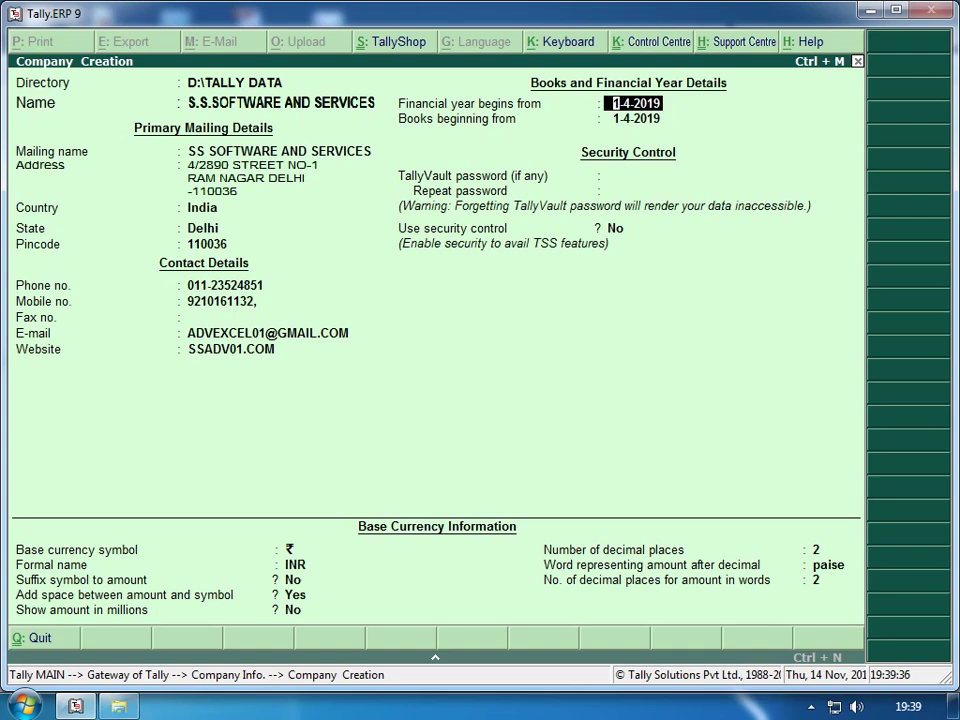
# Step: Launch Excel 2007 and enter F.Y in C5 and 19-20 in D5
pyautogui.click(25, 705)
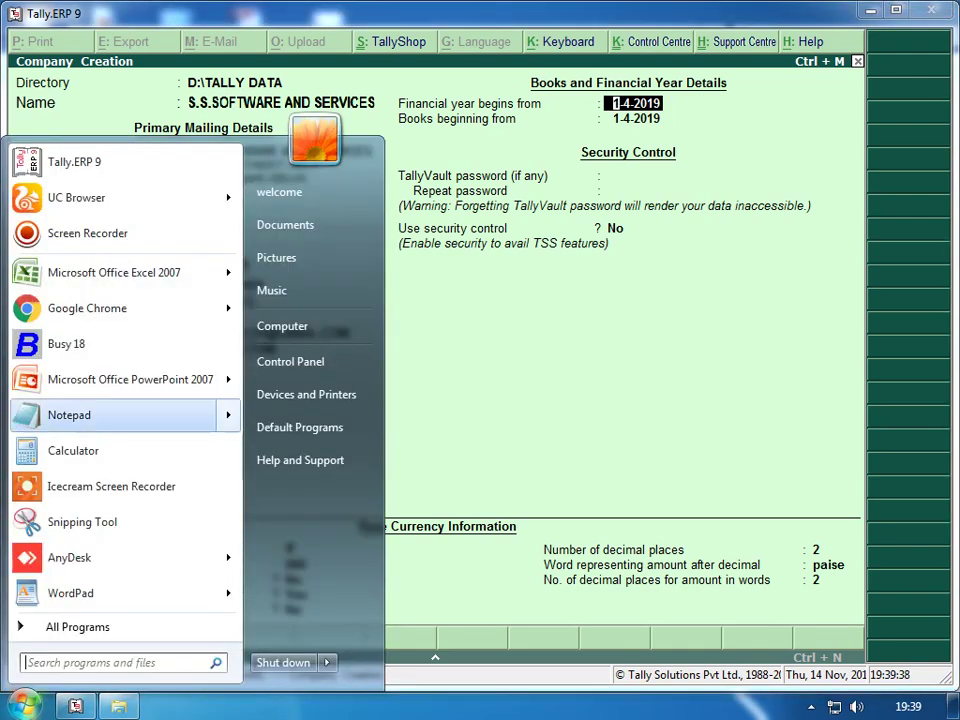
pyautogui.click(114, 272)
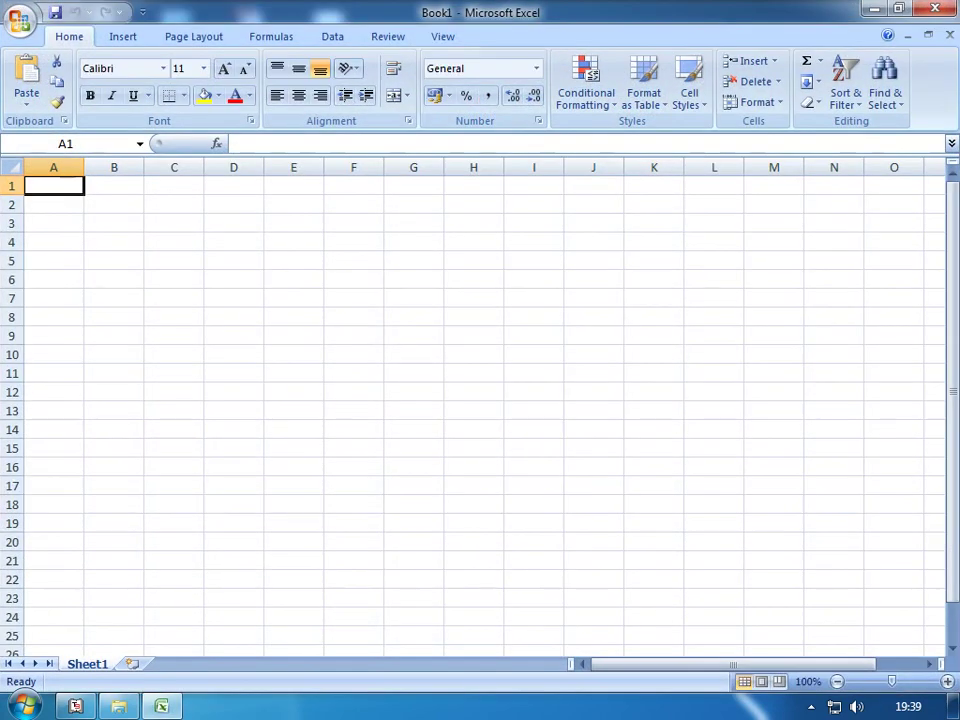
pyautogui.click(174, 260)
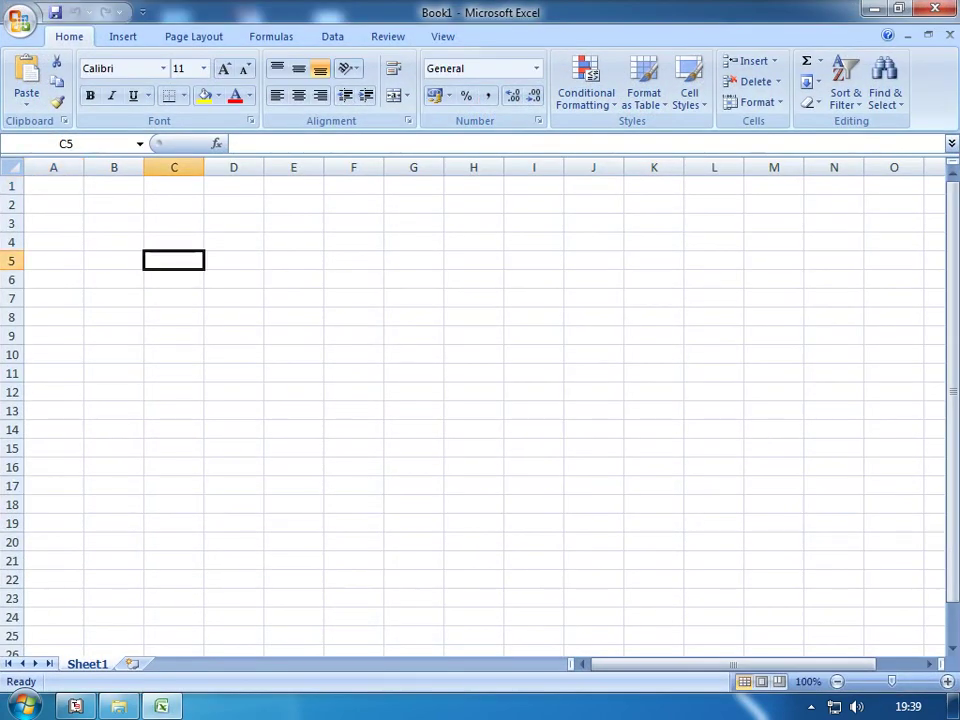
pyautogui.write('f.')
pyautogui.press('BackSpace')
pyautogui.press('BackSpace')
pyautogui.write('F.Y')
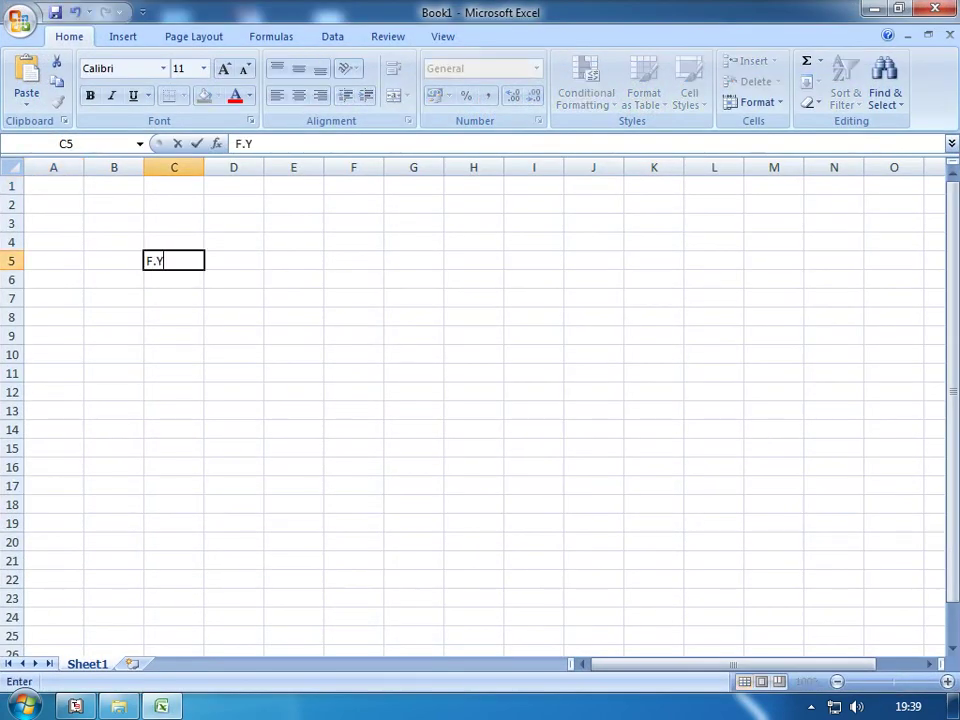
pyautogui.press('Return')
pyautogui.press('Return')
pyautogui.press('Up')
pyautogui.press('Up')
pyautogui.press('Right')
pyautogui.write('19')
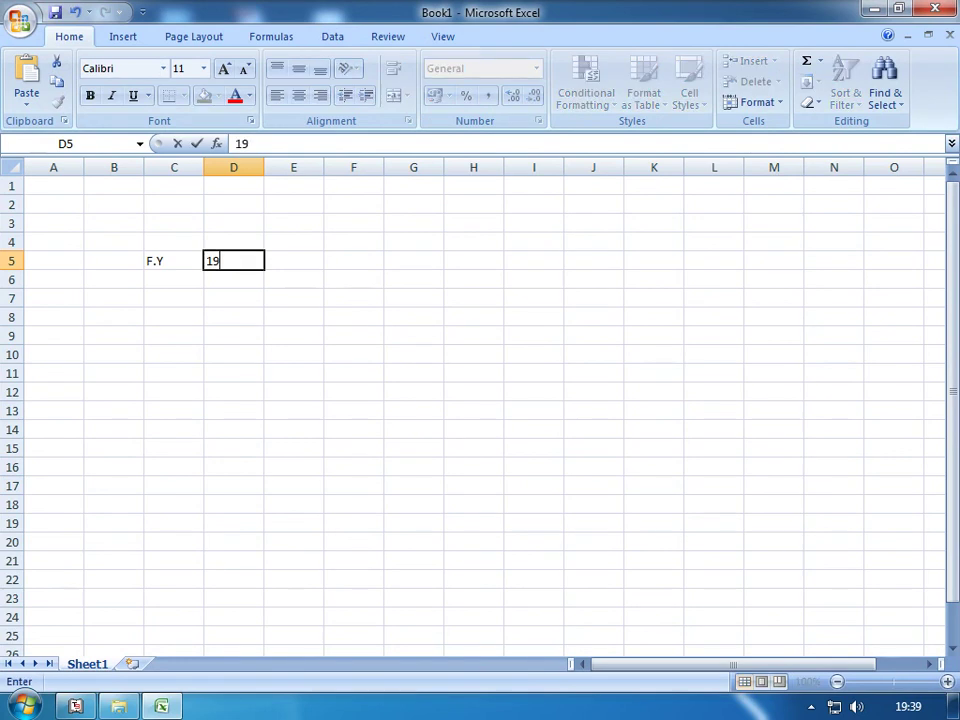
pyautogui.write('-20')
pyautogui.press('Return')
# Step: Enter the heading 9 MONTH in D7 with 19 beneath it in D8
pyautogui.press('Left')
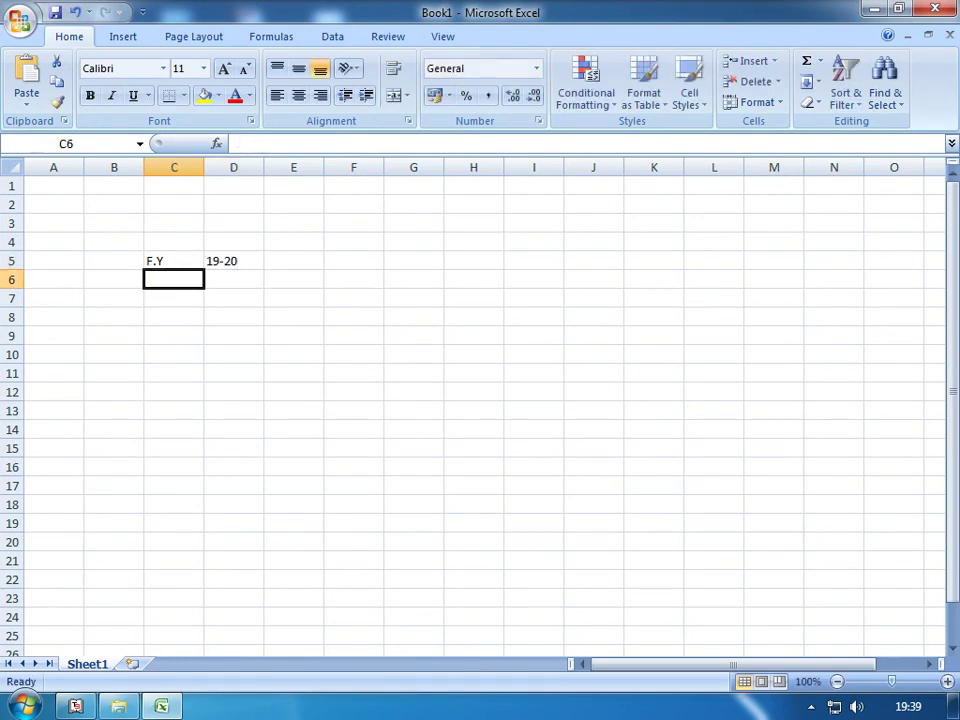
pyautogui.press('Right')
pyautogui.click(233, 298)
pyautogui.write('9')
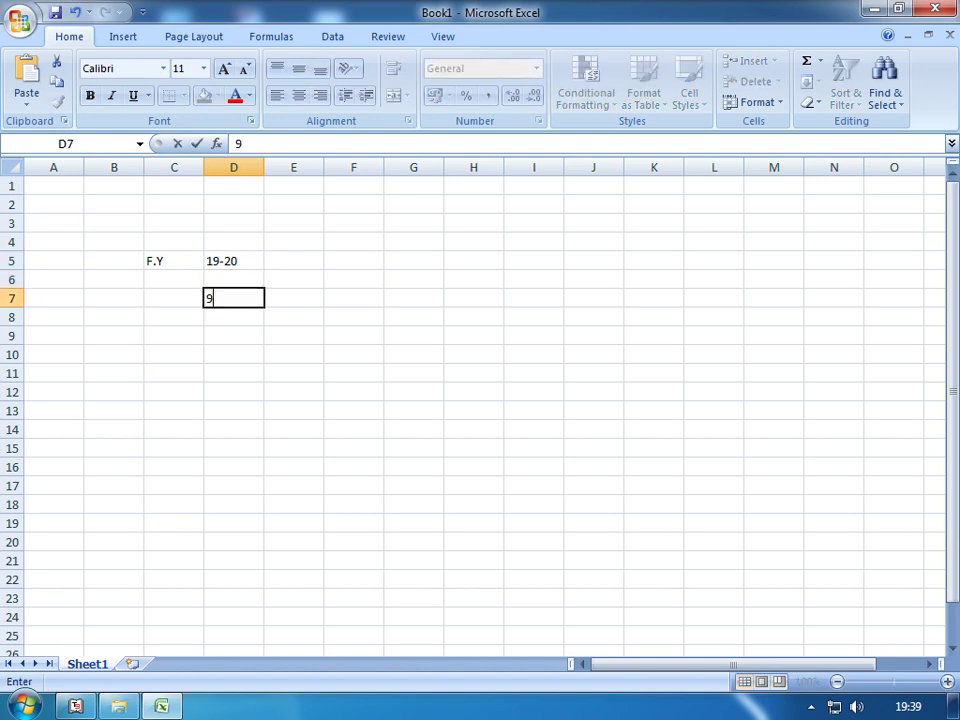
pyautogui.write(' MONTH')
pyautogui.press('Return')
pyautogui.write('1')
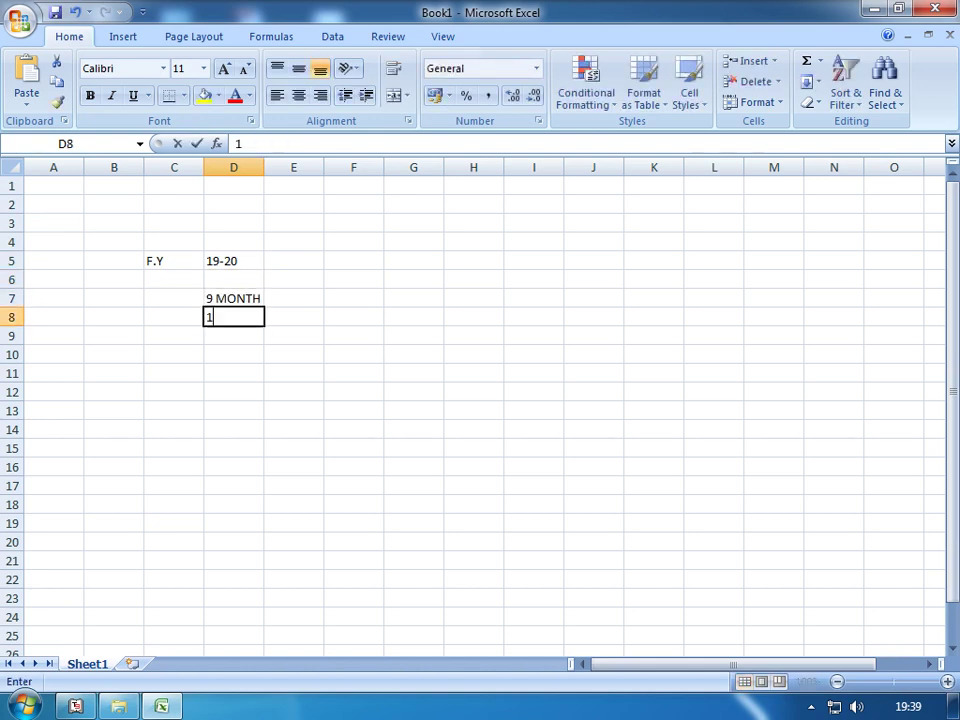
pyautogui.write('9')
pyautogui.press('Escape')
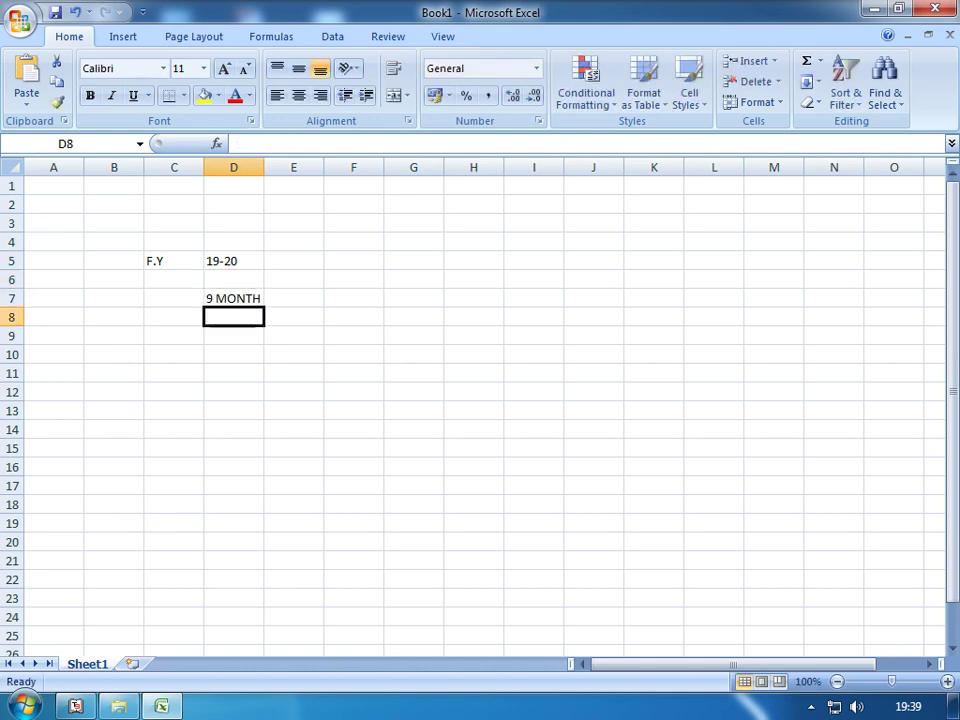
pyautogui.write('19')
pyautogui.press('Return')
# Step: Enter 3 MONTH in E7, 20 in E8, and 19-20 in F8
pyautogui.click(293, 298)
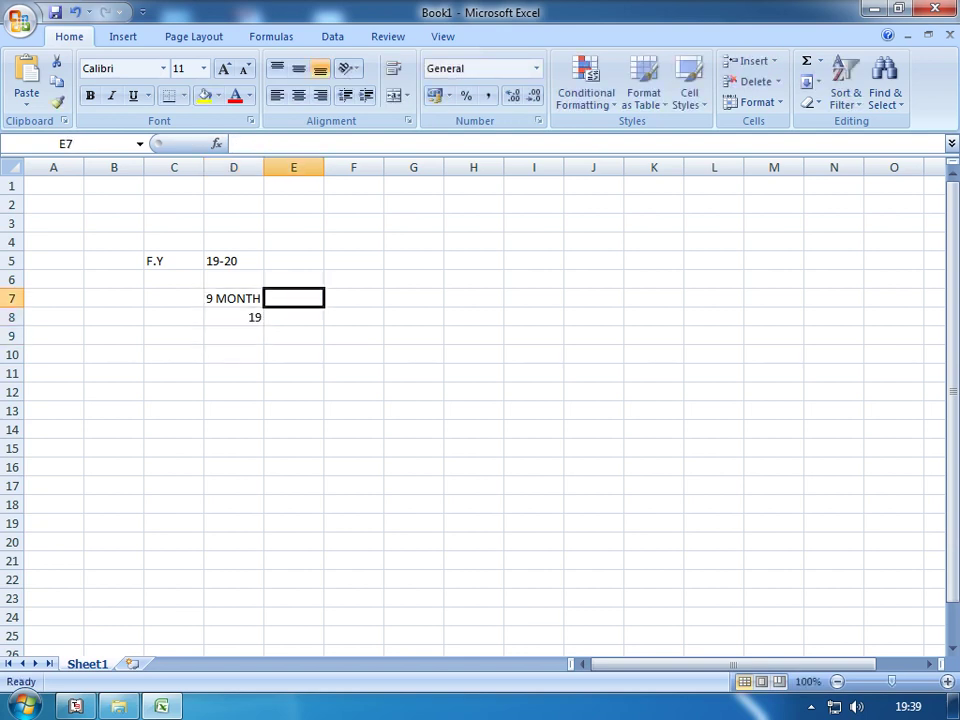
pyautogui.write('3')
pyautogui.press('Return')
pyautogui.press('Up')
pyautogui.press('F2')
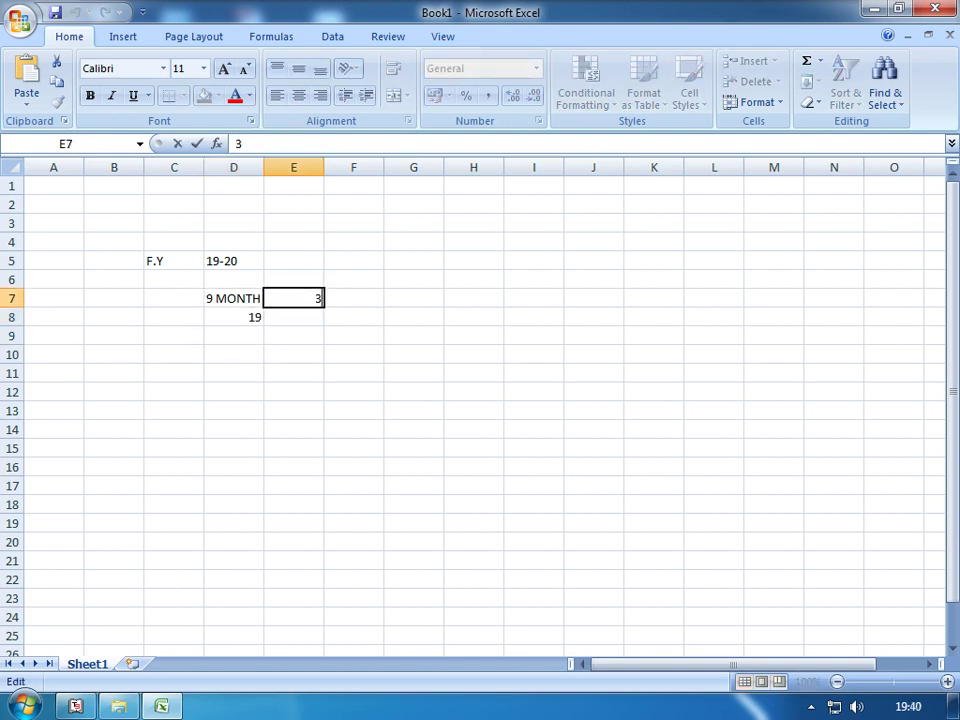
pyautogui.write('MONTH')
pyautogui.press('Return')
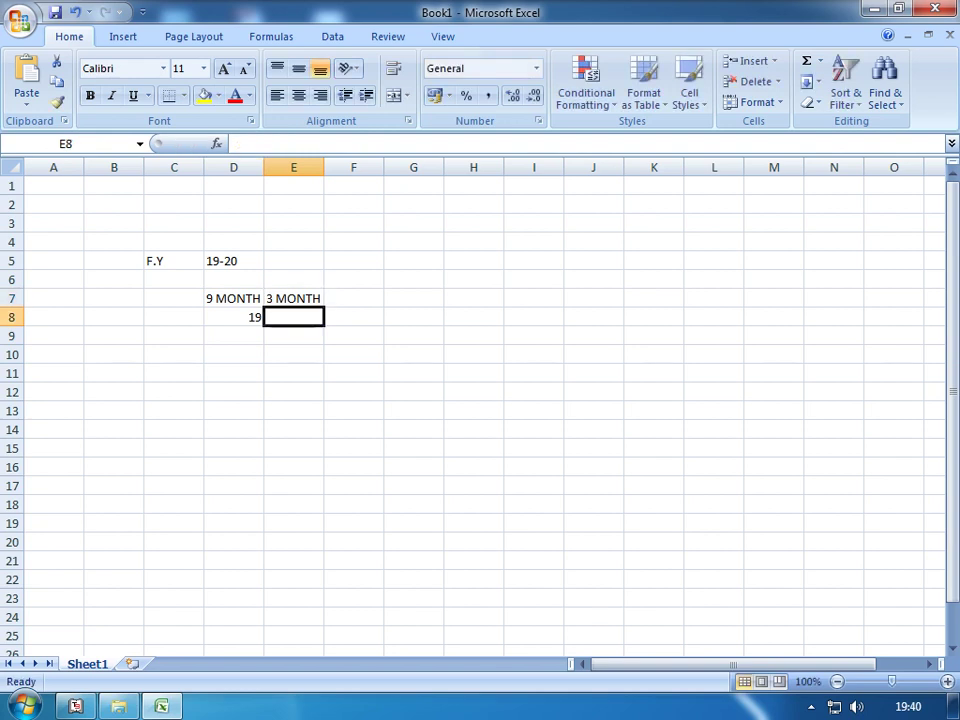
pyautogui.write('20')
pyautogui.press('Return')
pyautogui.press('Up')
pyautogui.press('Right')
pyautogui.write('19')
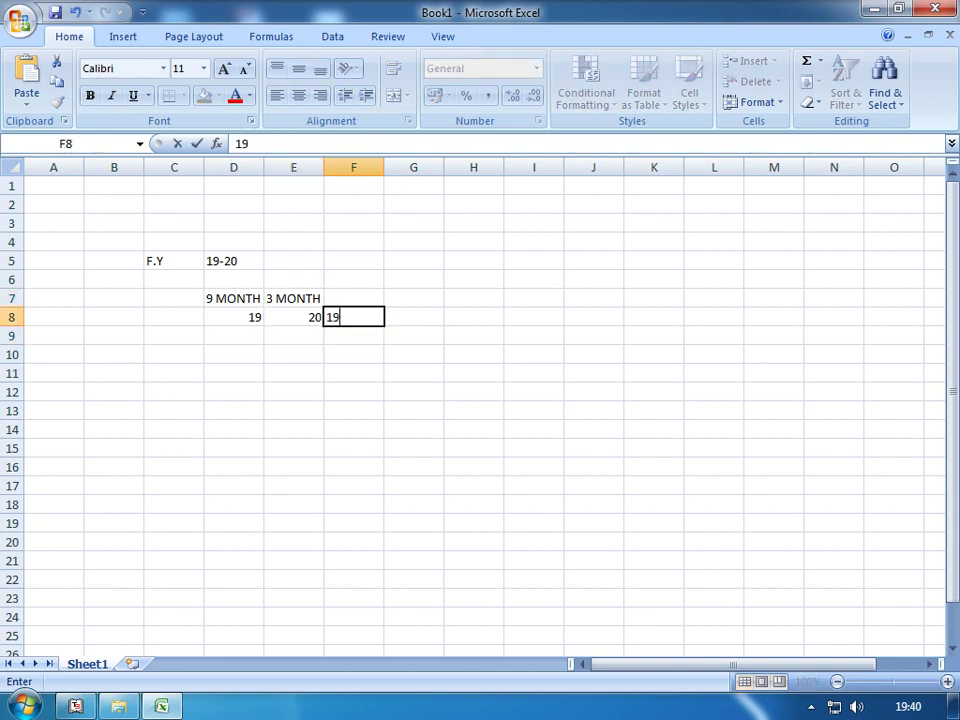
pyautogui.write('-20')
pyautogui.press('Return')
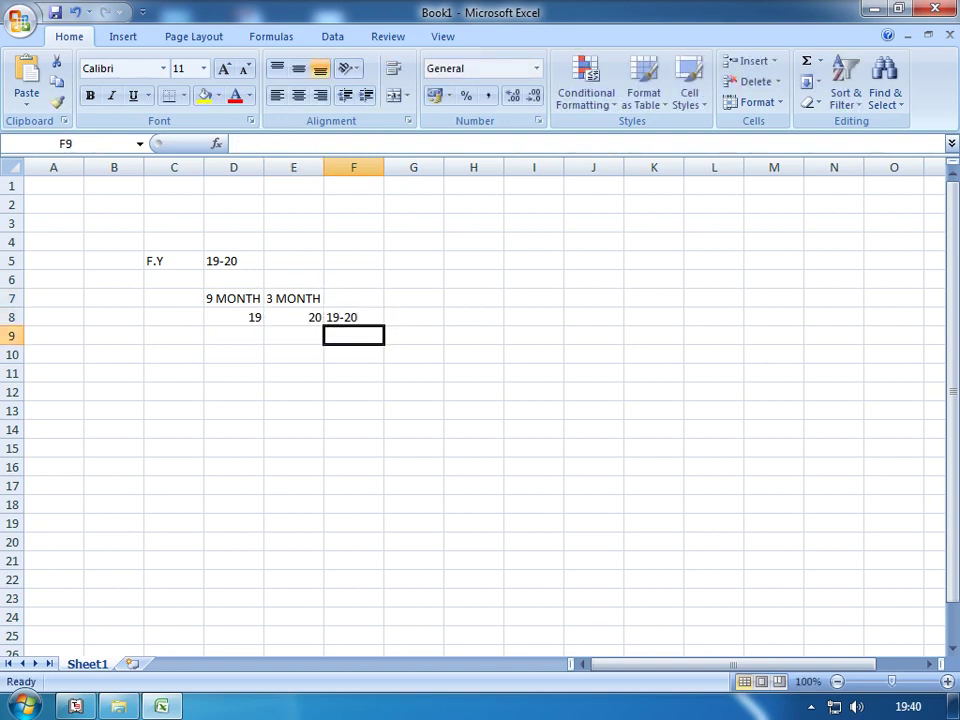
pyautogui.press('Left')
pyautogui.press('Left')
pyautogui.press('Left')
# Step: Add a second F.Y 19-20 entry in cells C10 and D10
pyautogui.press('Down')
pyautogui.write('F')
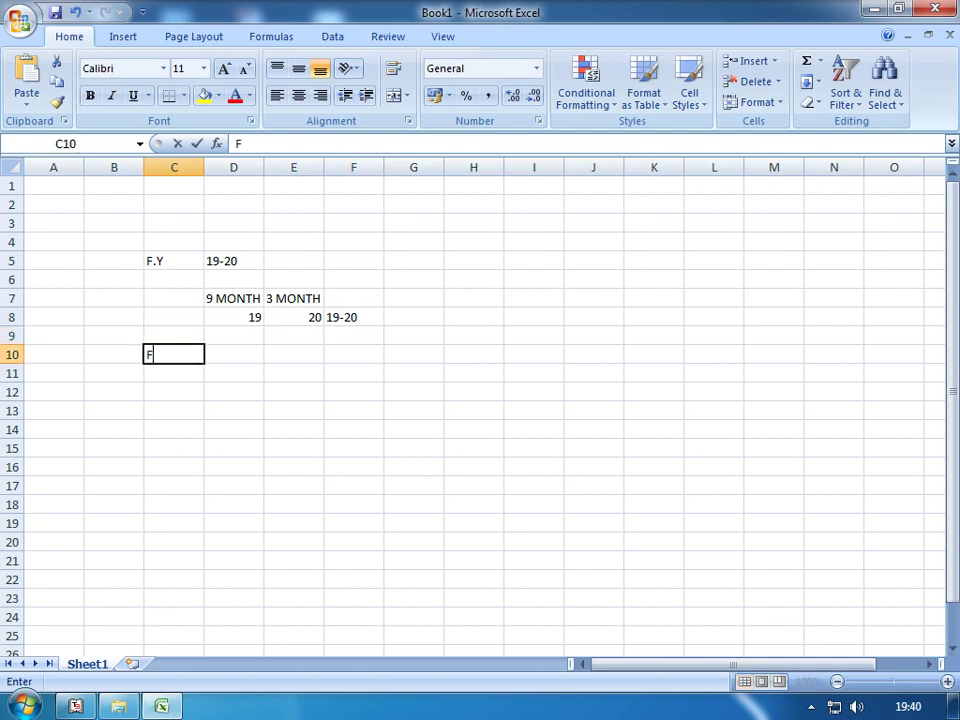
pyautogui.write('.Y')
pyautogui.press('Return')
pyautogui.press('Up')
pyautogui.write('1')
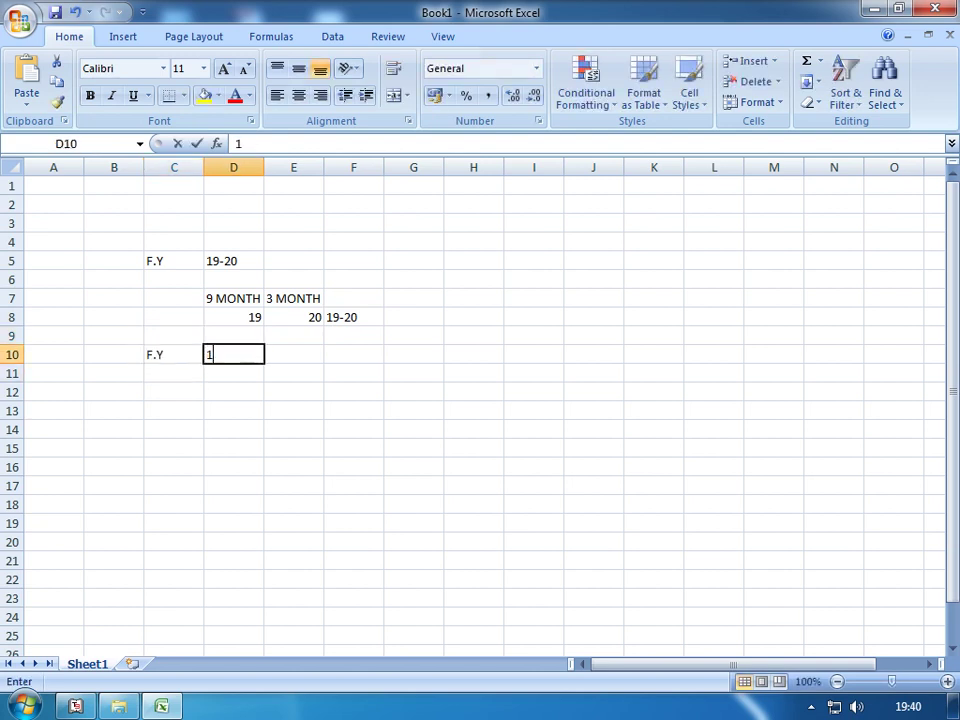
pyautogui.write('9-20')
pyautogui.press('Return')
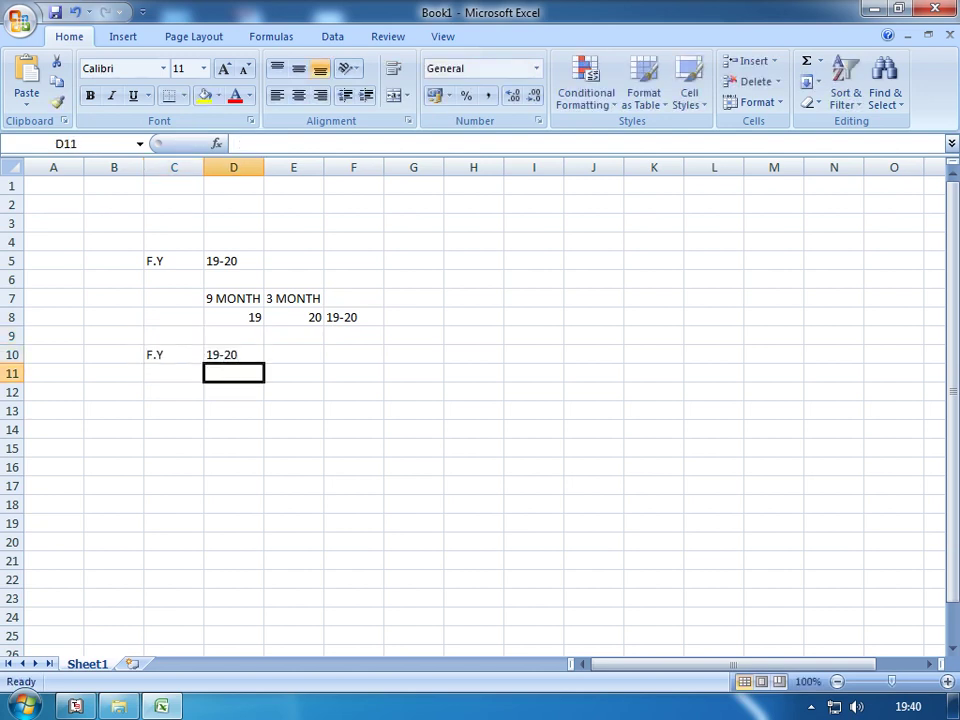
# Step: Enter a start date in D12 and the label ENDING DATE in F12
pyautogui.click(233, 391)
pyautogui.write('01-')
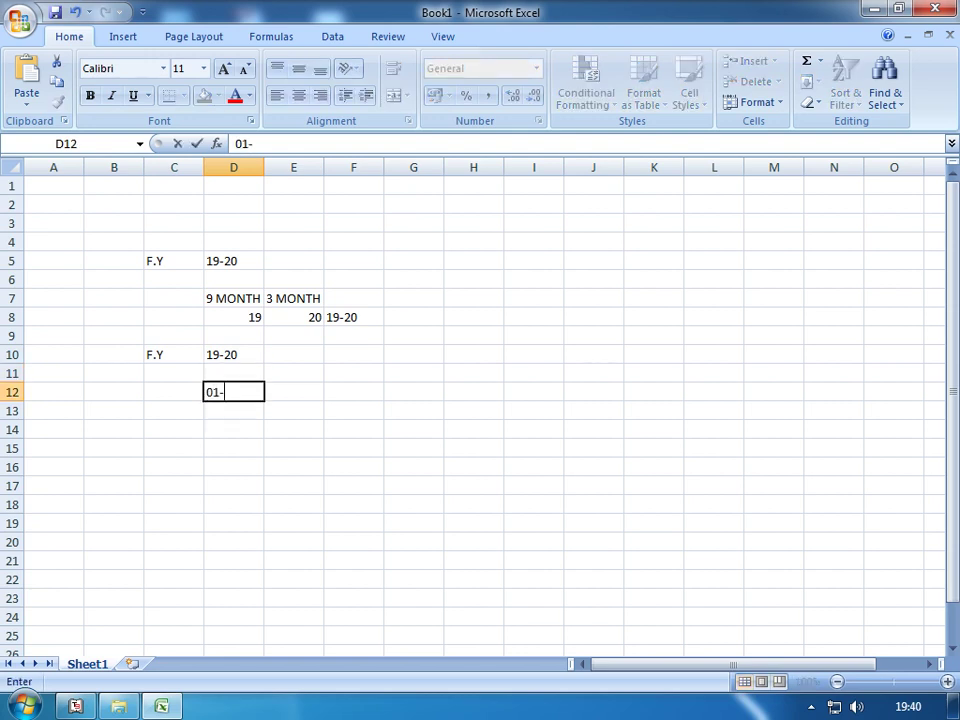
pyautogui.write('08-20')
pyautogui.write('19')
pyautogui.hotkey('ctrl', 'Return')
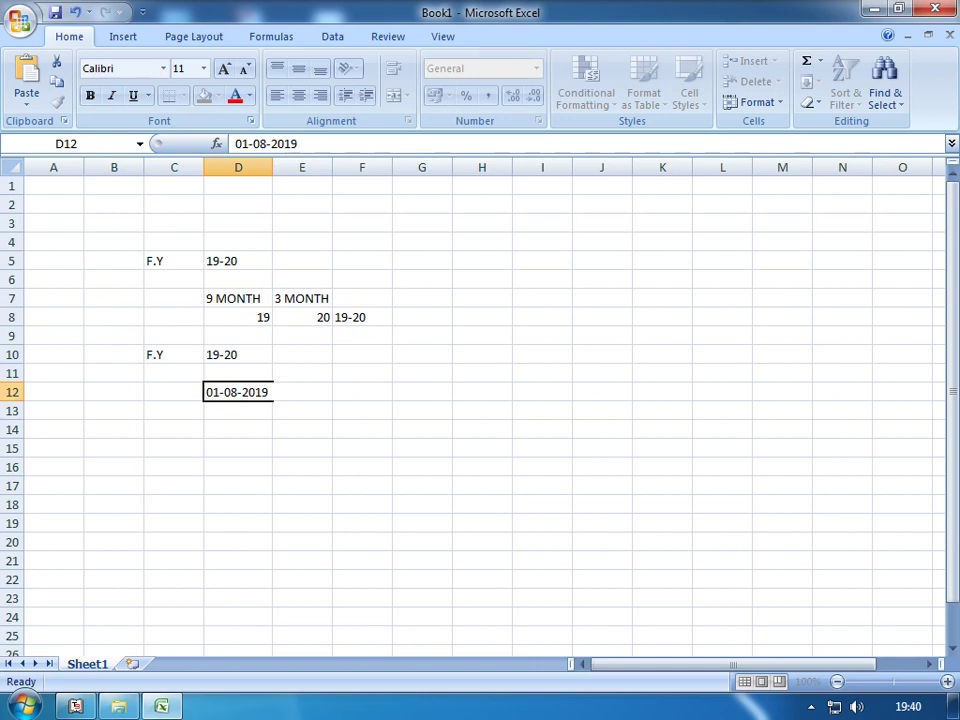
pyautogui.click(238, 429)
pyautogui.click(174, 429)
pyautogui.click(238, 429)
pyautogui.click(302, 429)
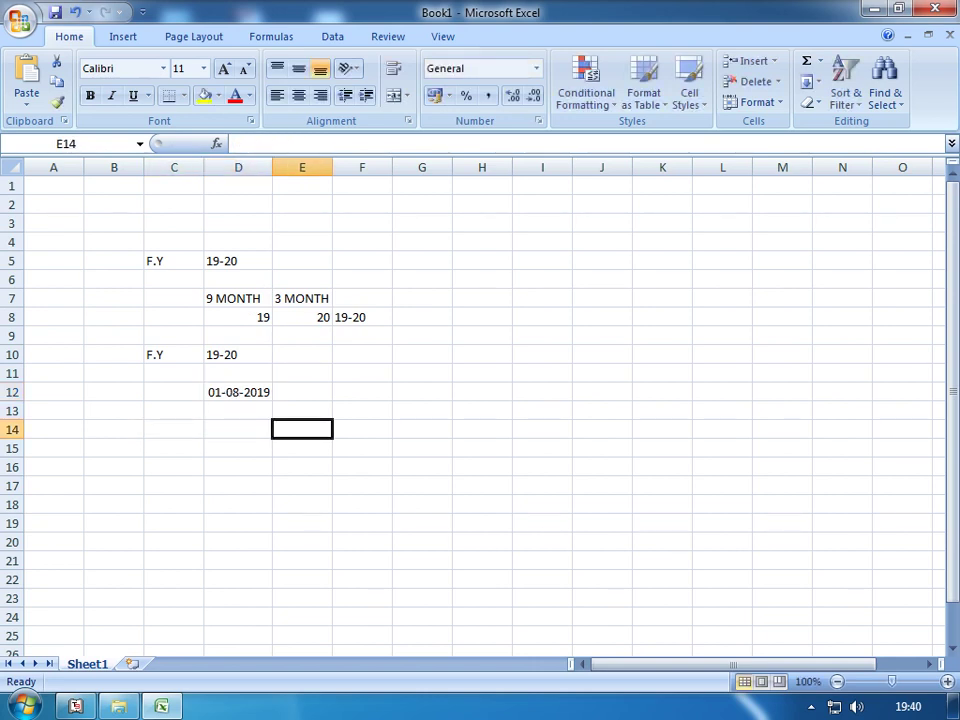
pyautogui.click(302, 392)
pyautogui.click(362, 392)
pyautogui.write('ENDI')
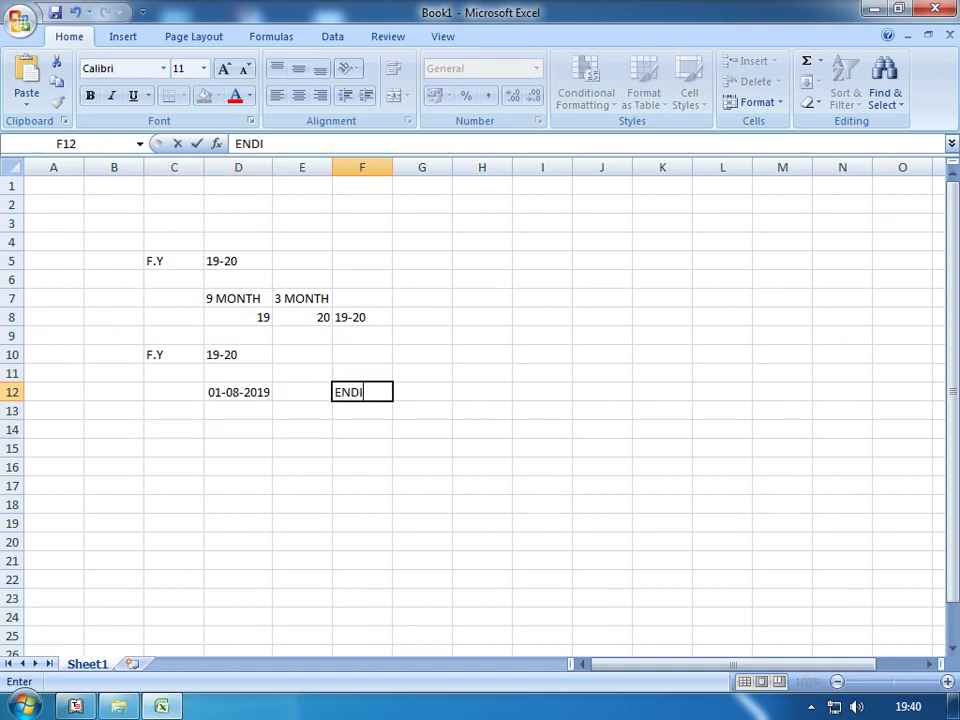
pyautogui.write('NG DATE')
pyautogui.press('Return')
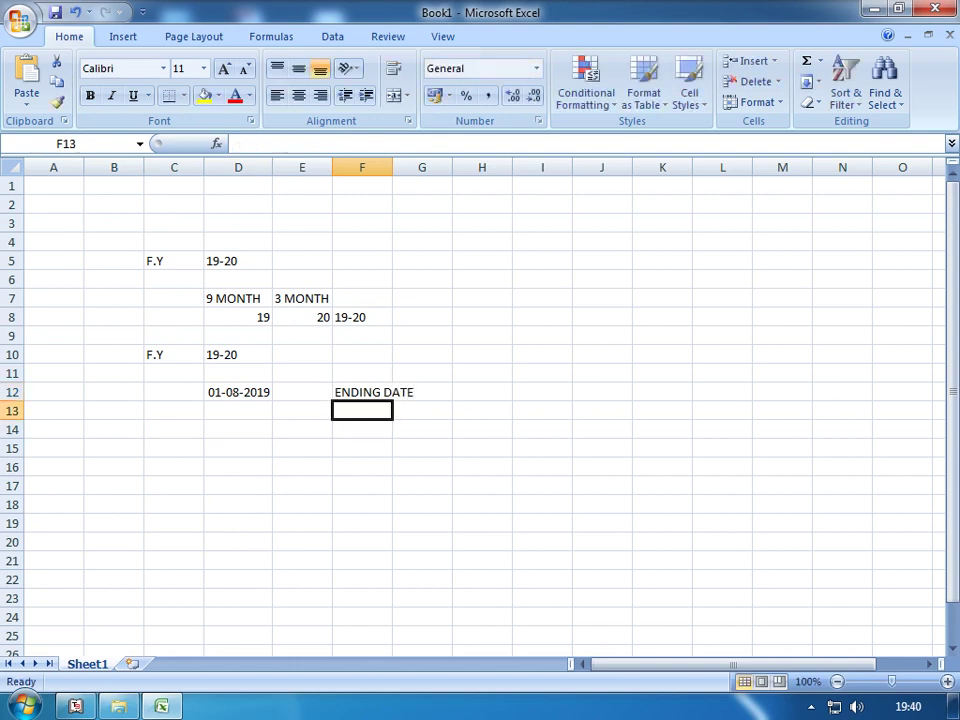
# Step: Enter the ending date in I12, correcting it to 31-03-2020
pyautogui.click(362, 392)
pyautogui.click(542, 392)
pyautogui.write('31')
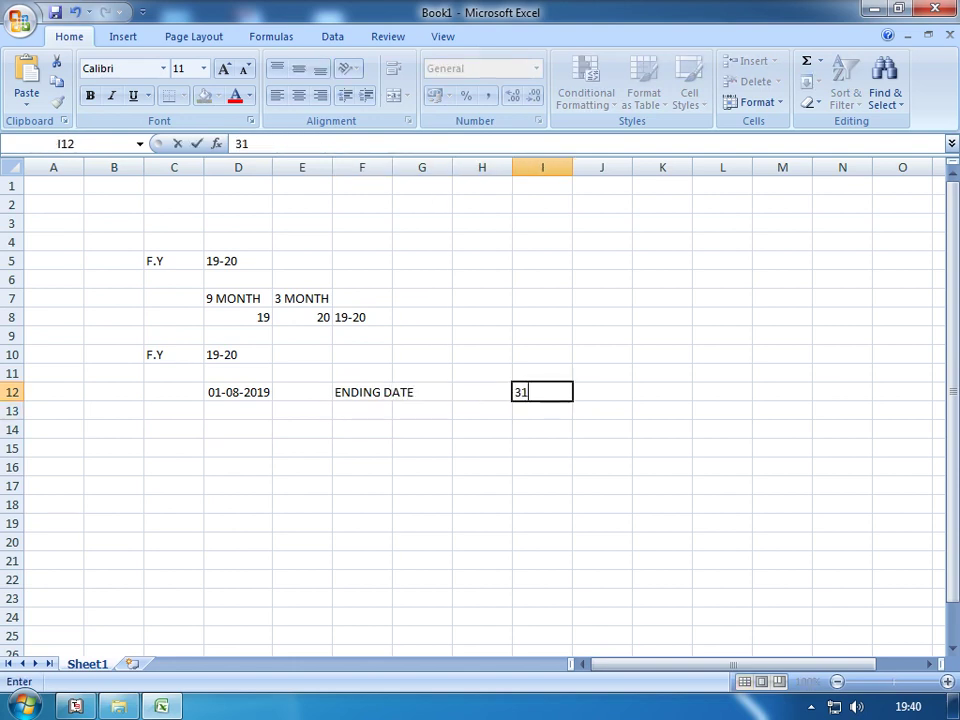
pyautogui.write('-12-2020')
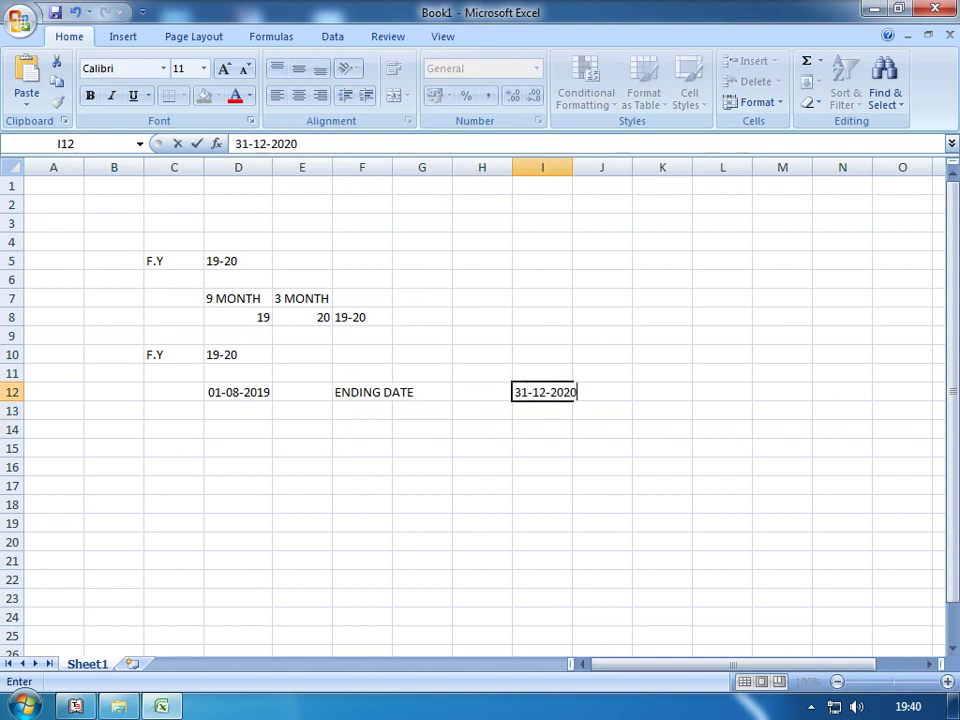
pyautogui.hotkey('ctrl', 'Return')
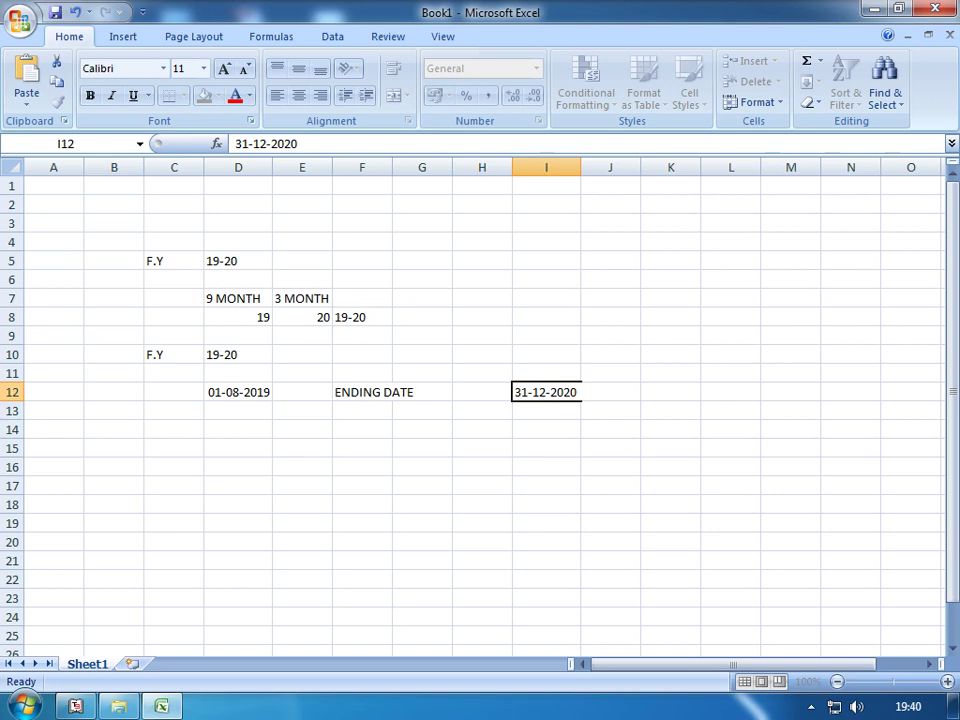
pyautogui.hotkey('ctrl', 'Return')
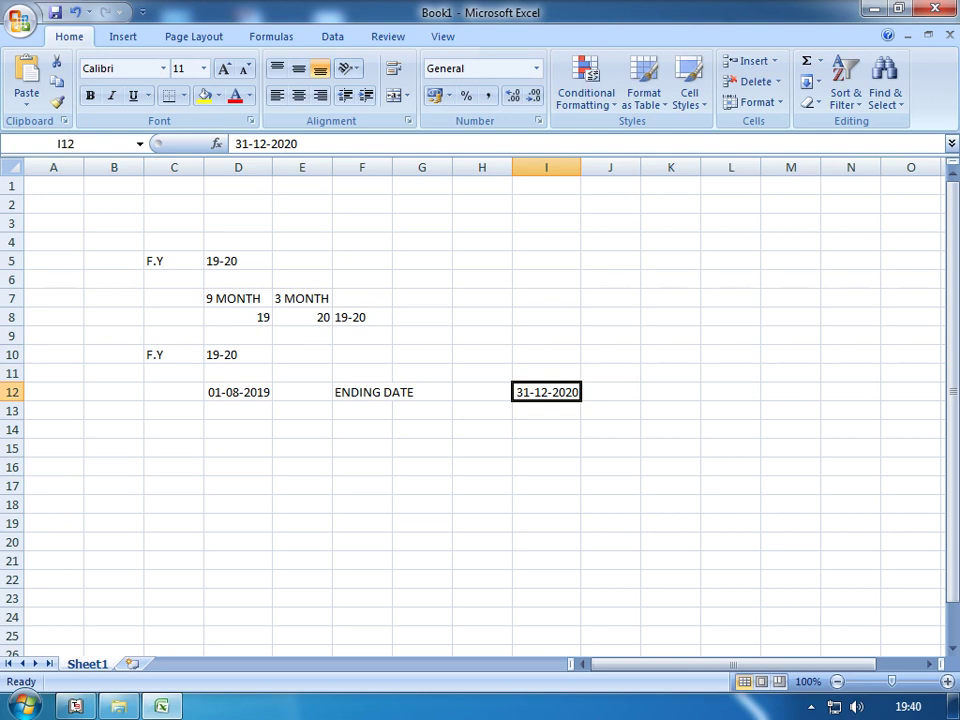
pyautogui.write('31-')
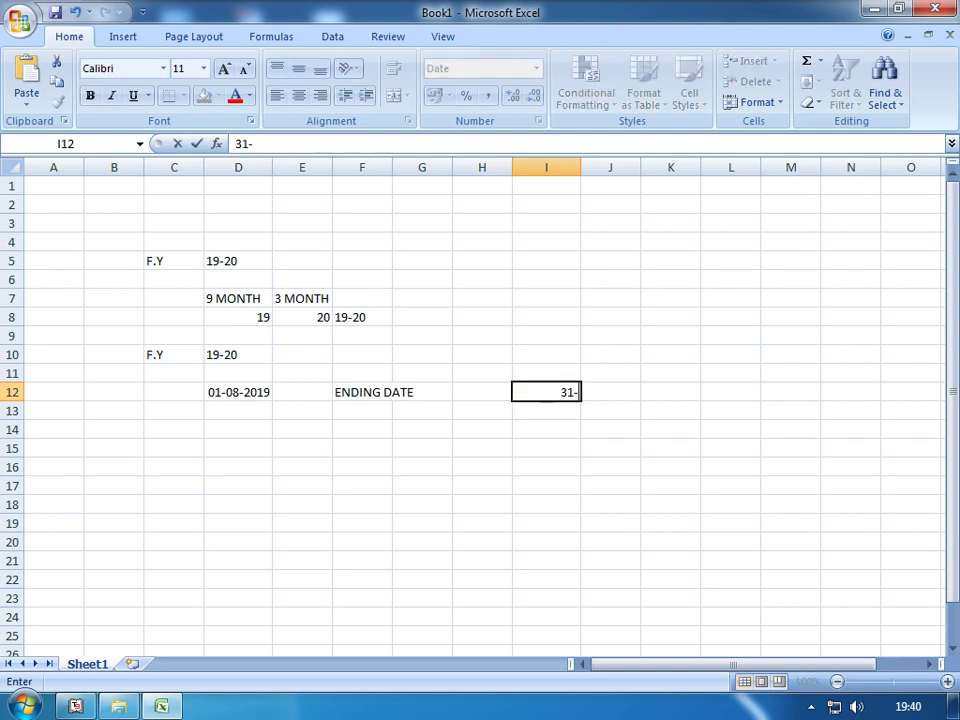
pyautogui.write('3-20')
pyautogui.write('20')
pyautogui.press('Return')
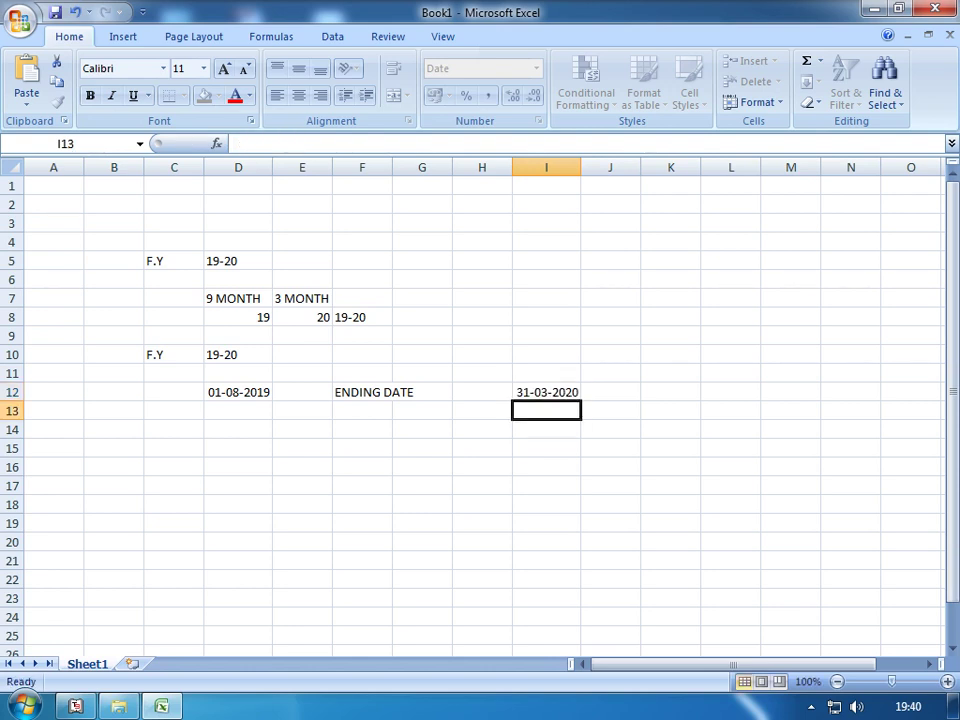
# Step: Correct the start date in D12 to 01-01-2020
pyautogui.press('Left')
pyautogui.press('Left')
pyautogui.press('Left')
pyautogui.press('Left')
pyautogui.press('Left')
pyautogui.press('Up')
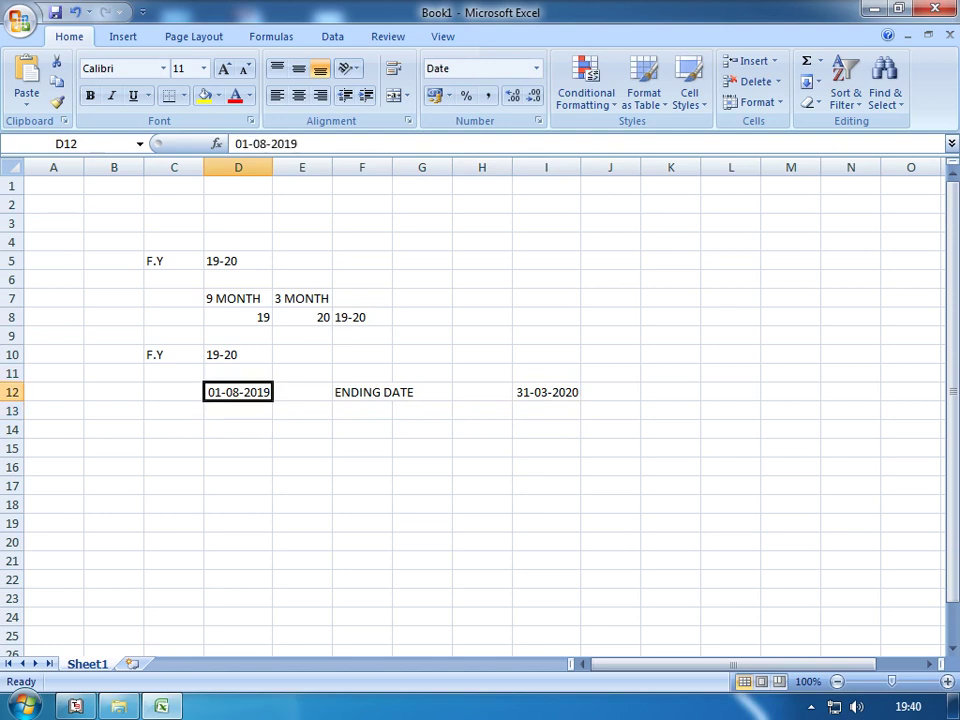
pyautogui.write('01-1-20')
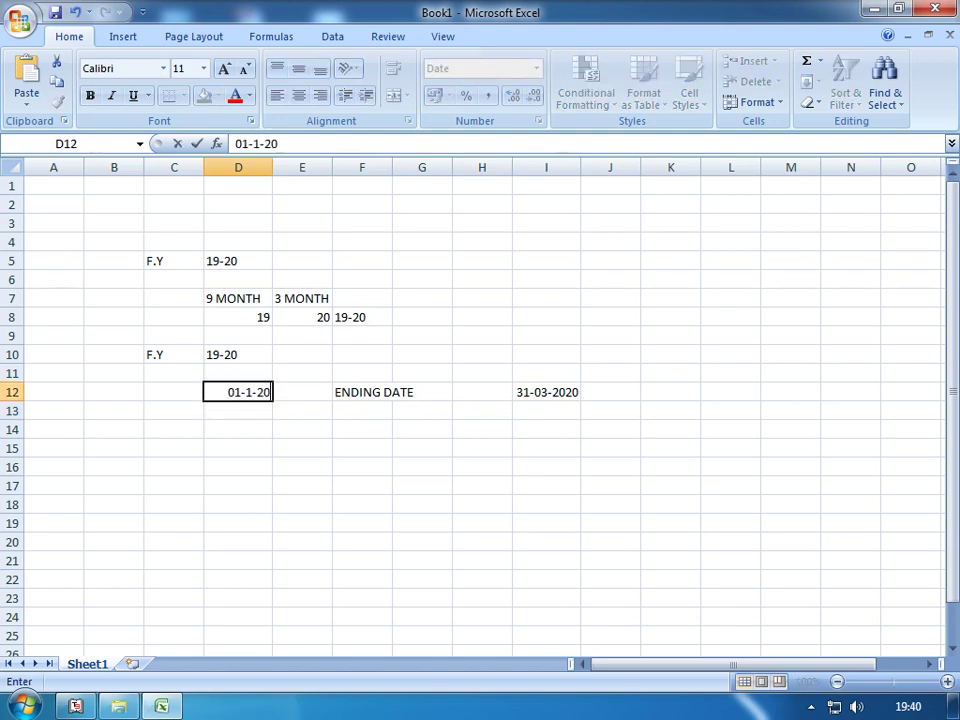
pyautogui.write('0')
pyautogui.press('BackSpace')
pyautogui.write('20')
pyautogui.hotkey('ctrl', 'Return')
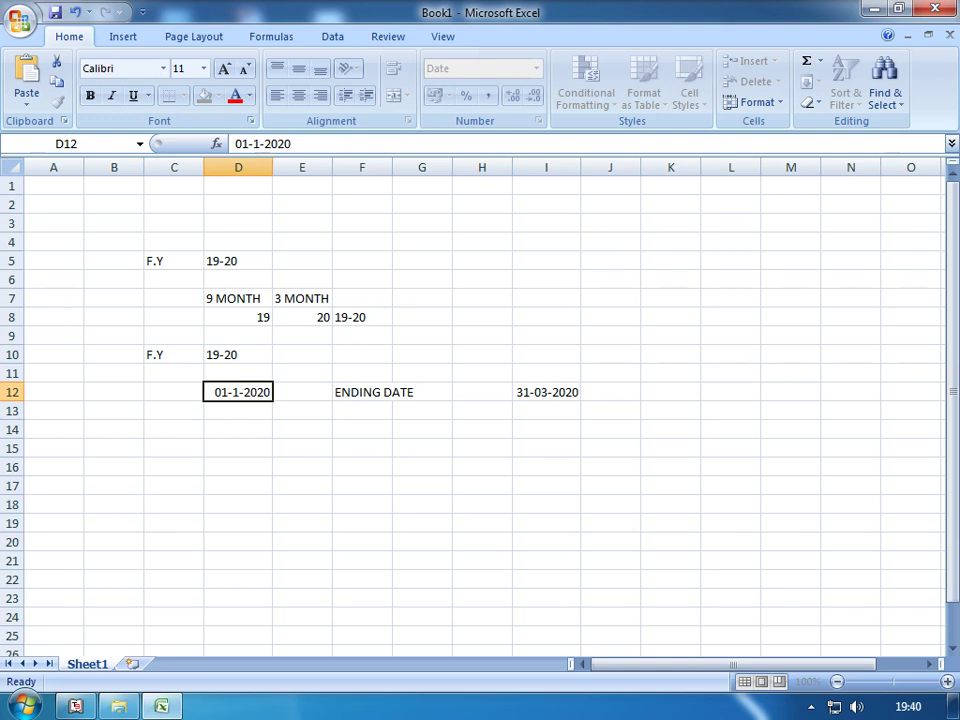
pyautogui.press('Return')
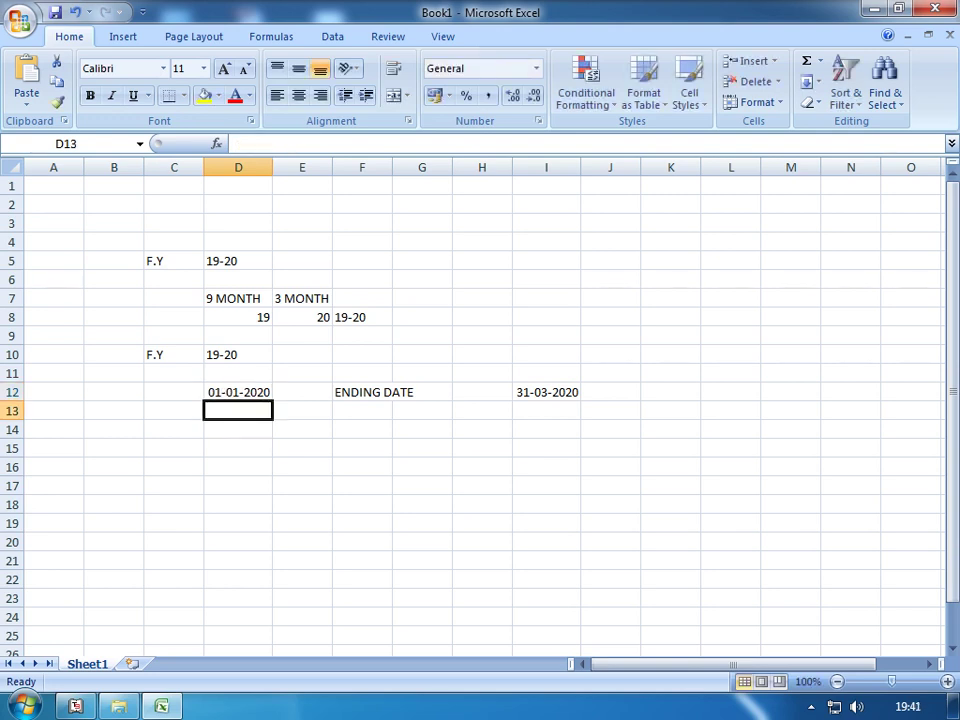
pyautogui.click(238, 392)
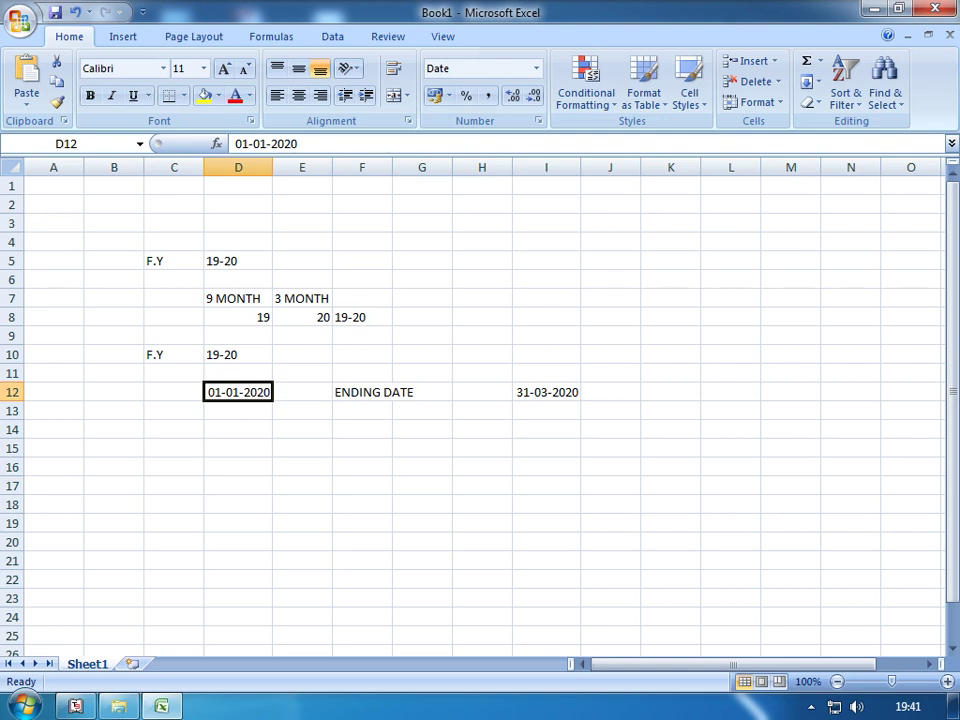
# Step: Change the row 12 period dates to 01-04-2020 in D12 and 31-03-2021 in I12
pyautogui.write('01-4')
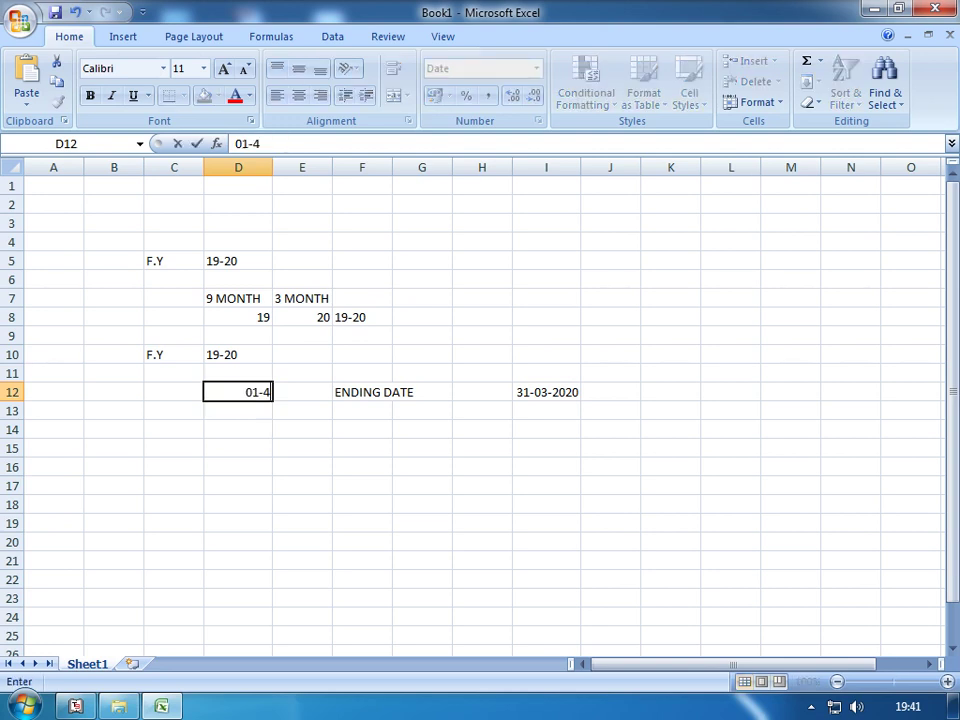
pyautogui.write('-20')
pyautogui.press('Return')
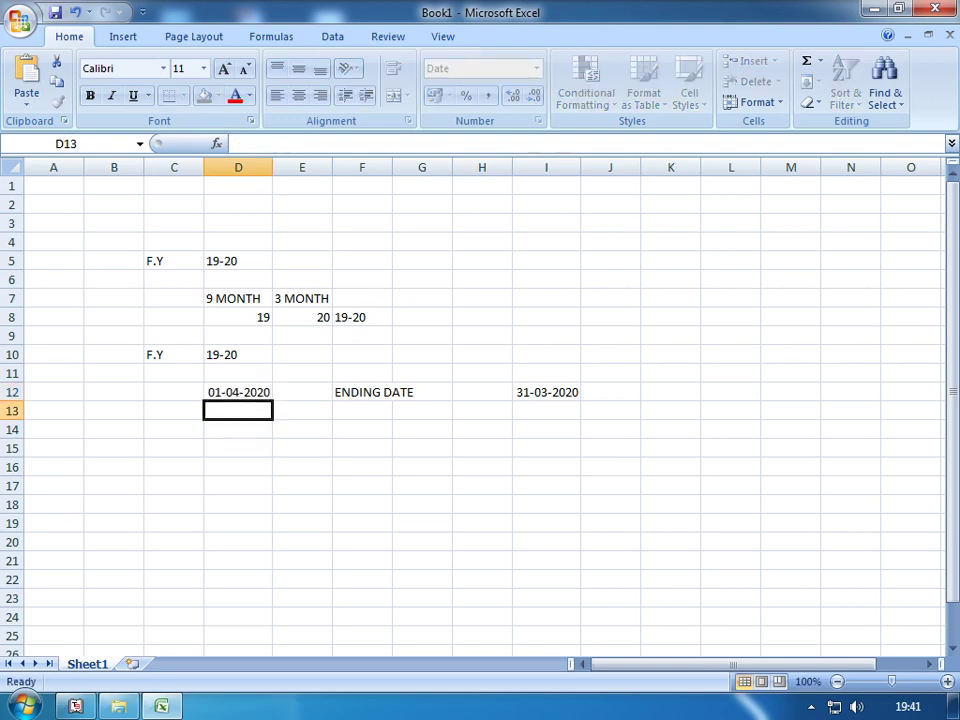
pyautogui.press('Right')
pyautogui.press('Right')
pyautogui.press('Right')
pyautogui.press('Right')
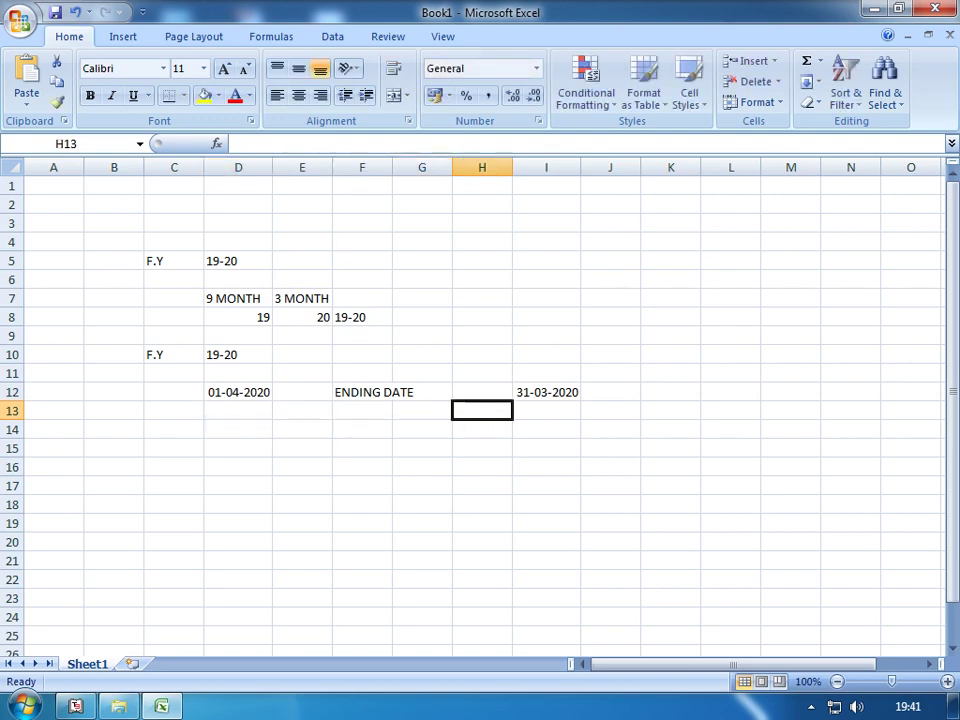
pyautogui.press('Right')
pyautogui.press('Up')
pyautogui.press('BackSpace')
pyautogui.press('F1')
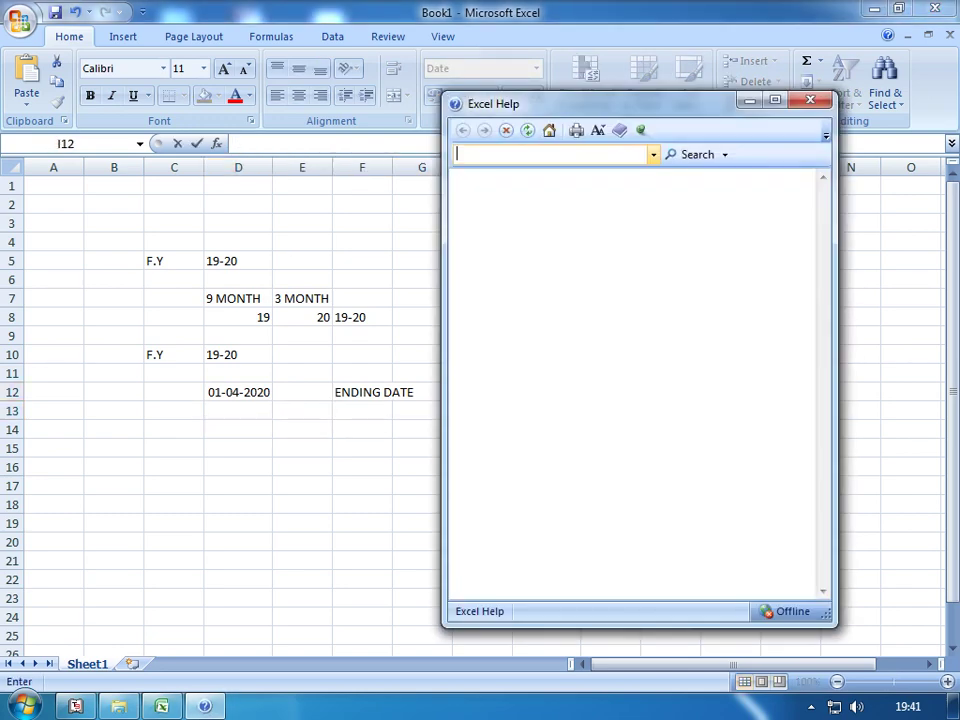
pyautogui.hotkey('alt', 'F4')
pyautogui.write('31-3')
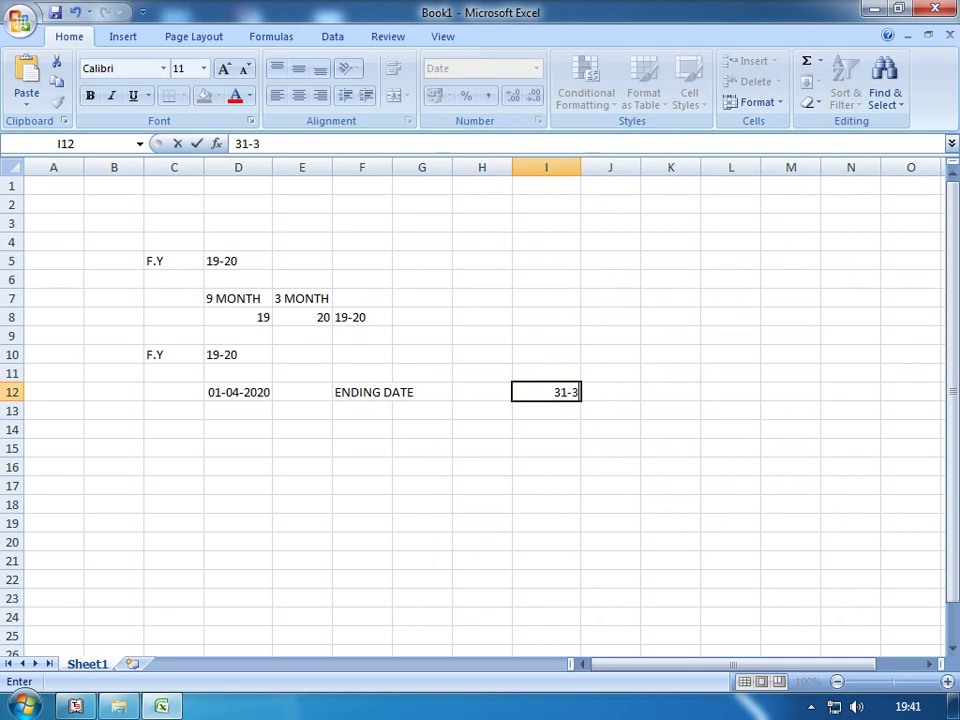
pyautogui.write('-220')
pyautogui.press('BackSpace')
pyautogui.press('BackSpace')
pyautogui.write('021')
pyautogui.press('Return')
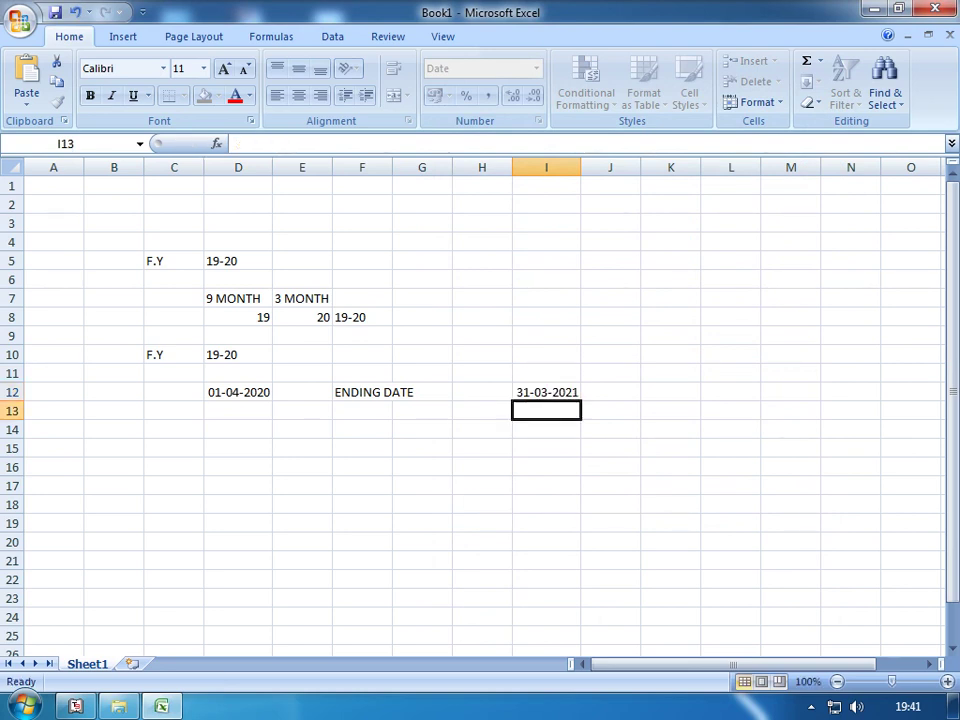
# Step: Enter 19-20 in cell D15
pyautogui.press('Left')
pyautogui.press('Left')
pyautogui.press('Left')
pyautogui.press('Left')
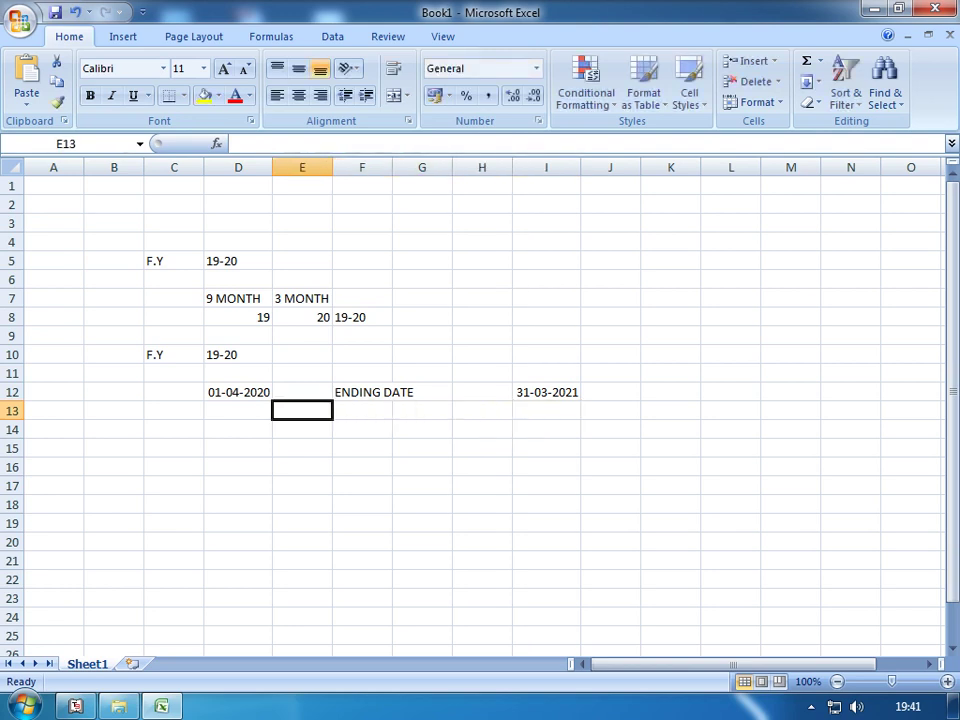
pyautogui.press('Left')
pyautogui.press('Down')
pyautogui.press('Down')
pyautogui.write('1')
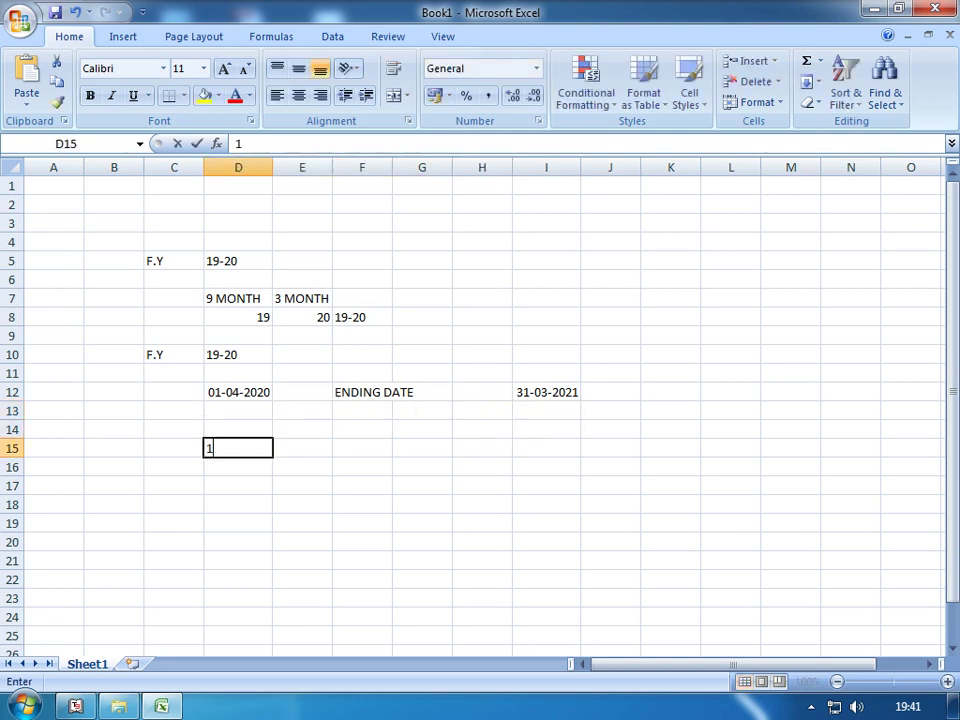
pyautogui.write('9-20')
pyautogui.press('Return')
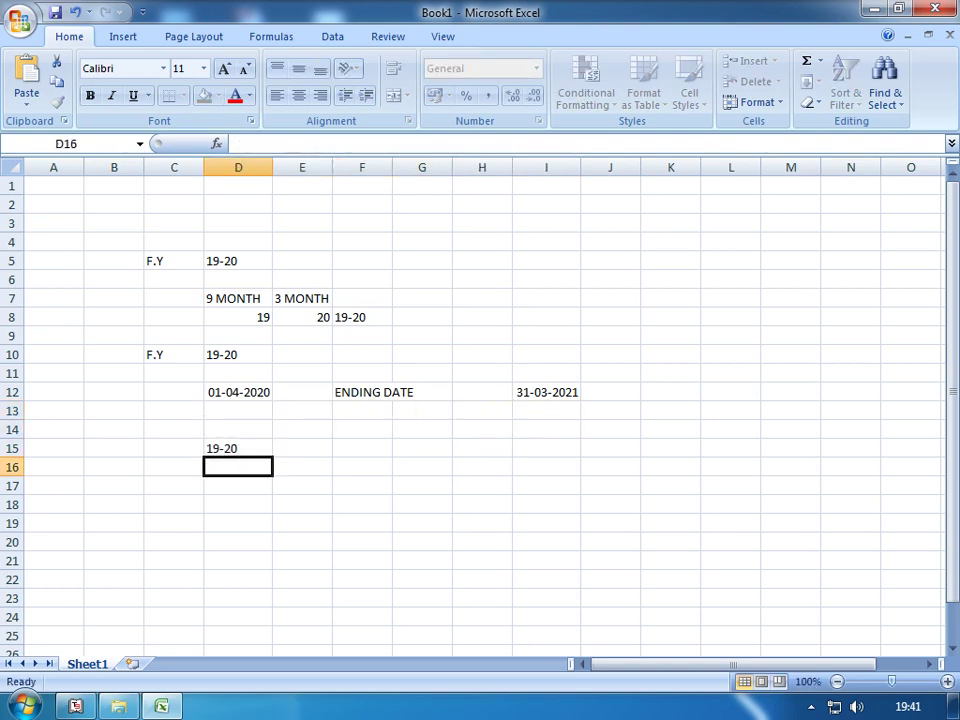
# Step: Select the 3 MONTH heading and its value 20 in E7:E8, then return to Tally
pyautogui.click(238, 317)
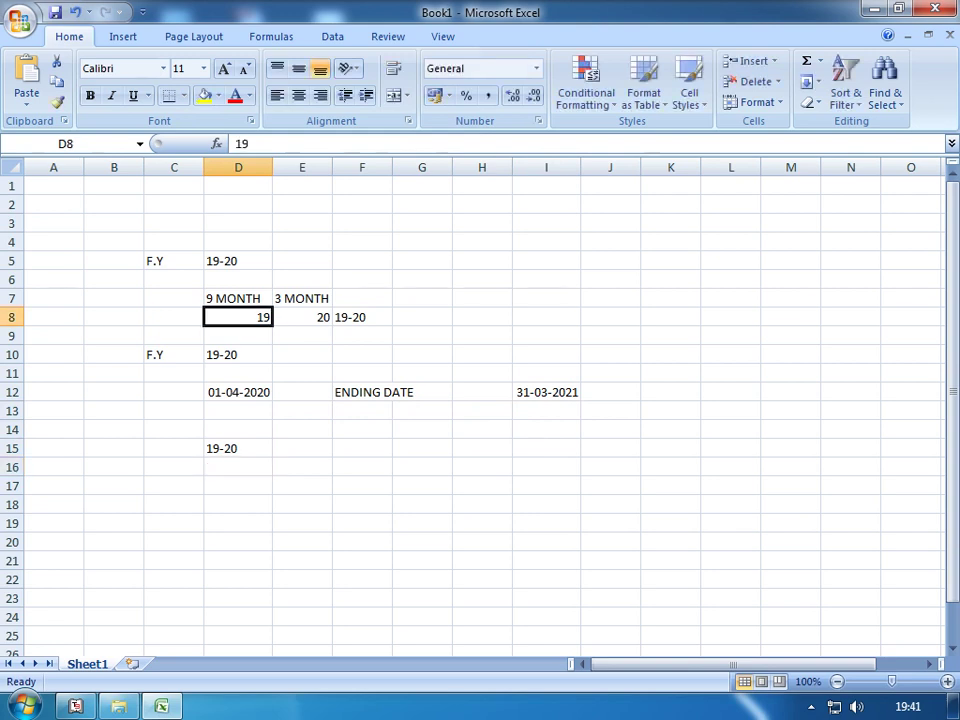
pyautogui.moveTo(238, 317); pyautogui.dragTo(238, 298)
pyautogui.click(302, 298)
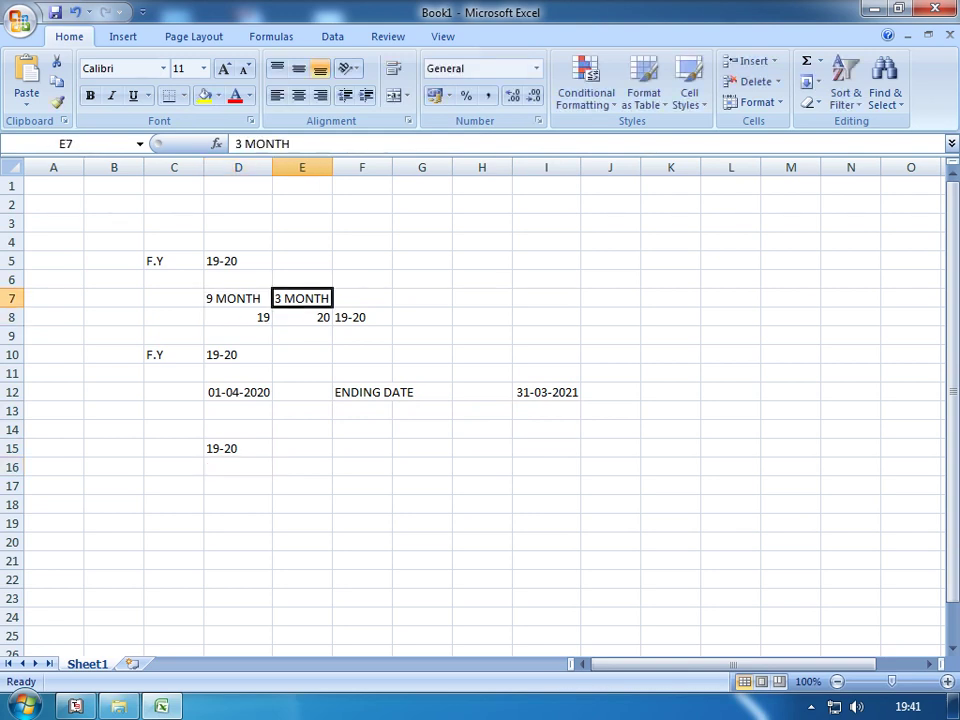
pyautogui.hotkey('shift', 'Down')
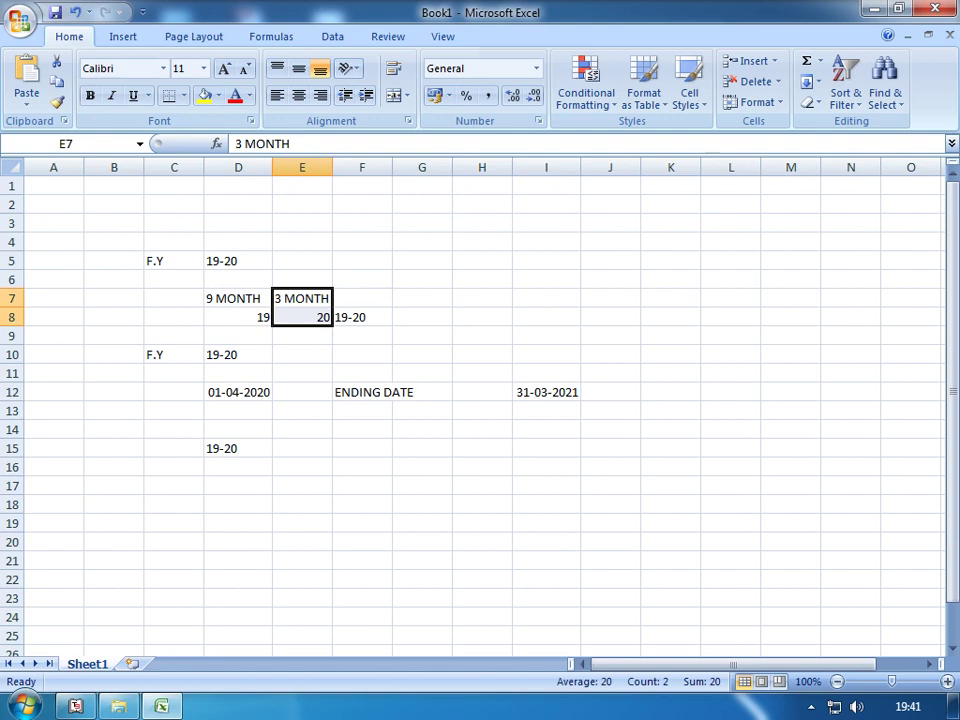
pyautogui.hotkey('alt', 'Tab')
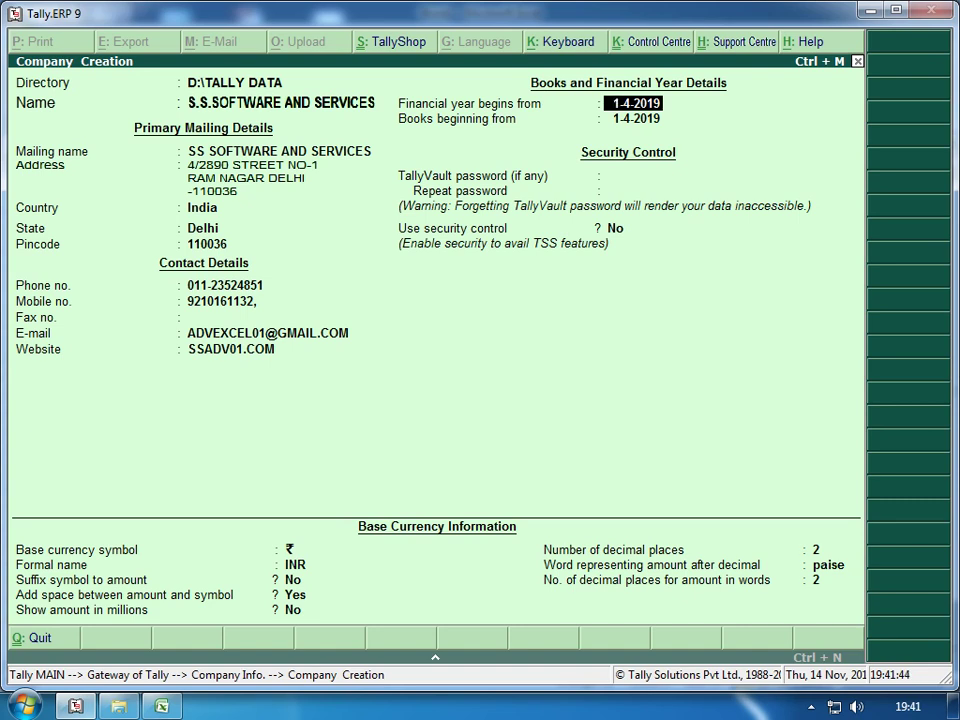
# Step: Move past the 1-4-2019 financial year start to Books beginning from, then go back to Excel
pyautogui.press('Return')
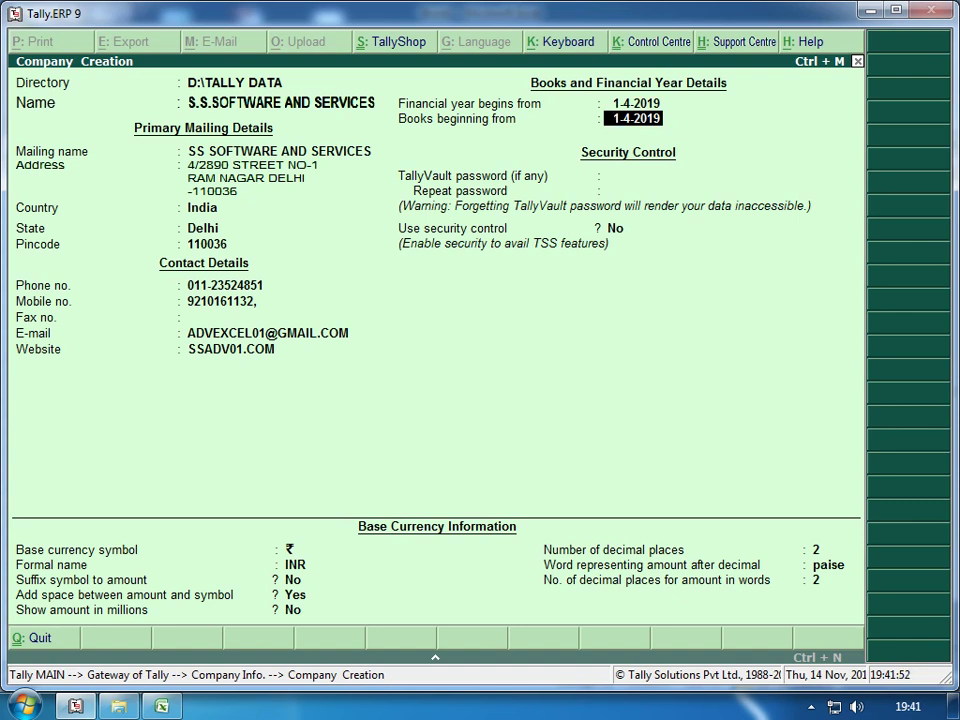
pyautogui.hotkey('alt', 'Tab')
# Step: Enter the date 01-08-2019 in cell I18, correcting the mistyped 2020 year
pyautogui.click(546, 504)
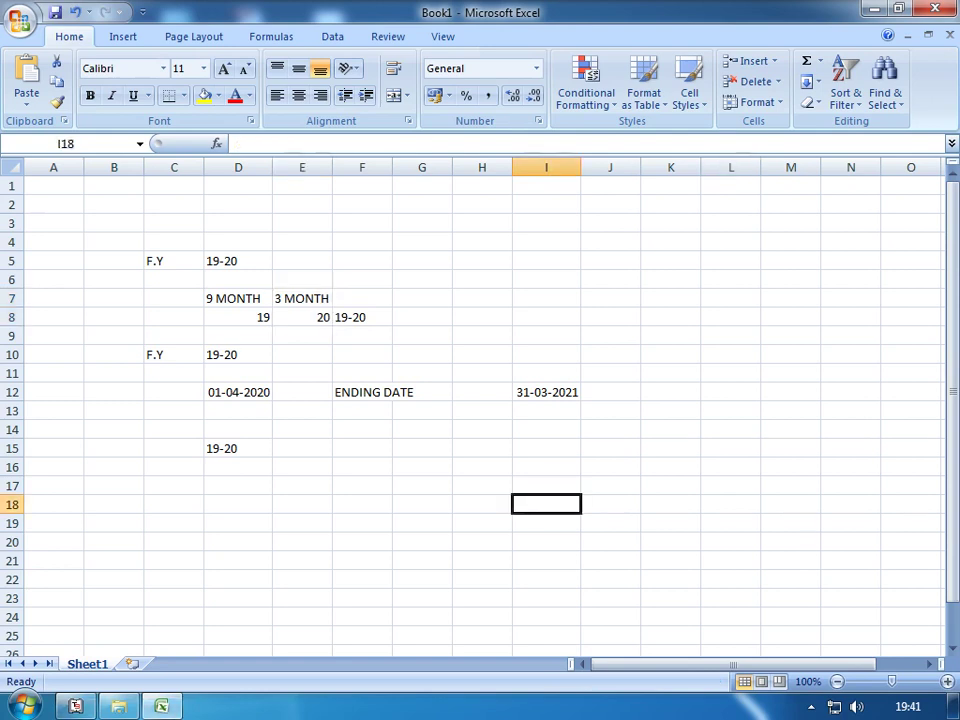
pyautogui.write('01-08-202')
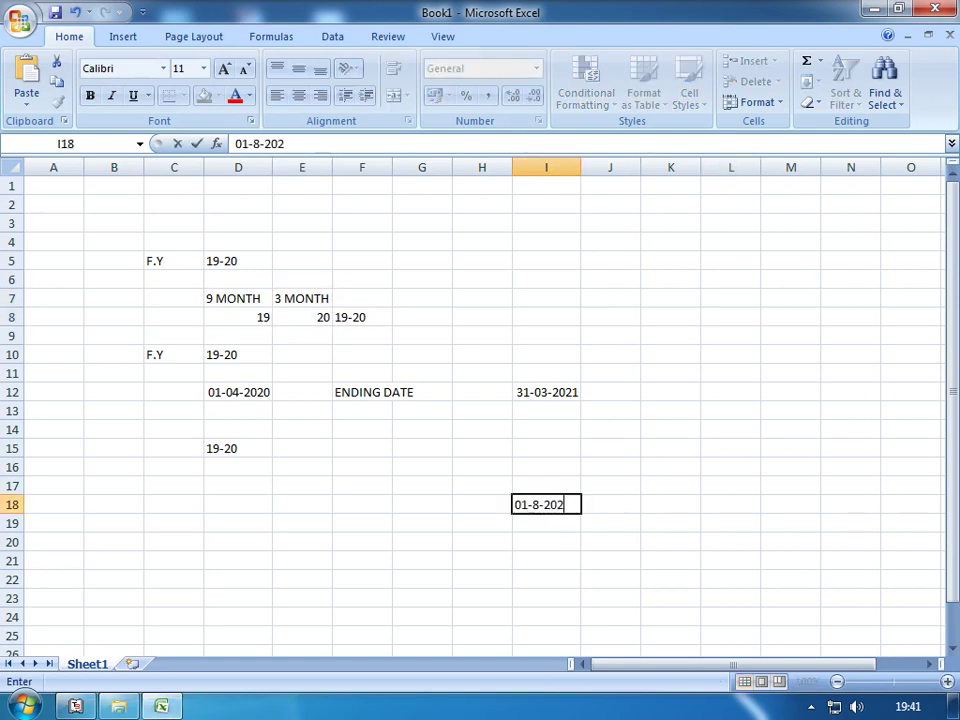
pyautogui.write('0')
pyautogui.press('Return')
pyautogui.click(546, 504)
pyautogui.write('1-0')
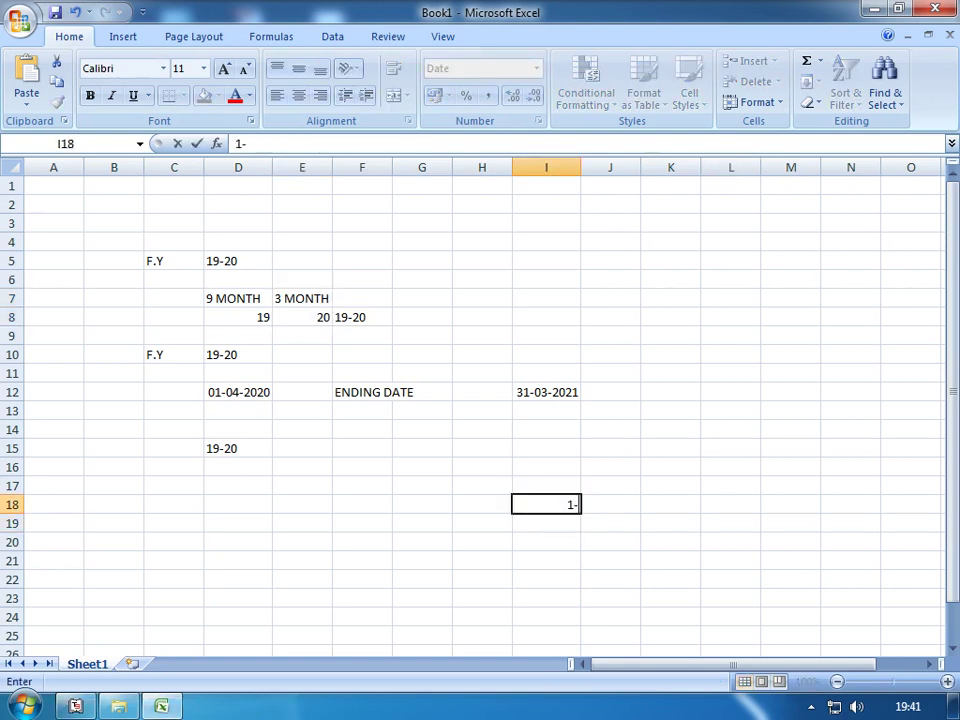
pyautogui.write('8-2019')
pyautogui.press('Return')
pyautogui.press('Up')
pyautogui.press('Right')
pyautogui.press('Right')
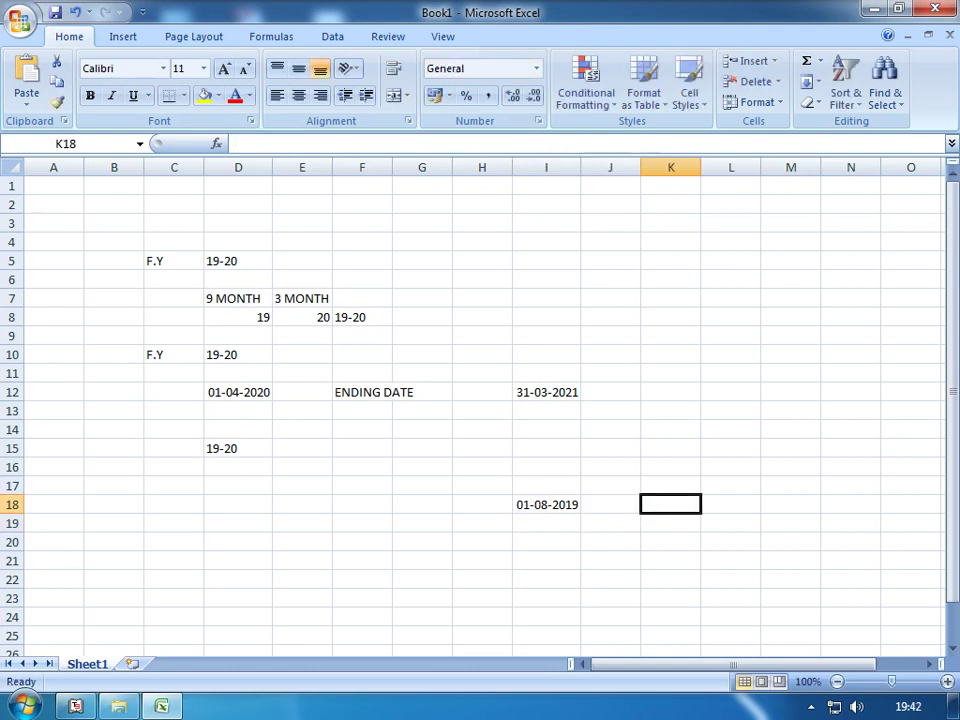
pyautogui.press('Left')
pyautogui.press('Left')
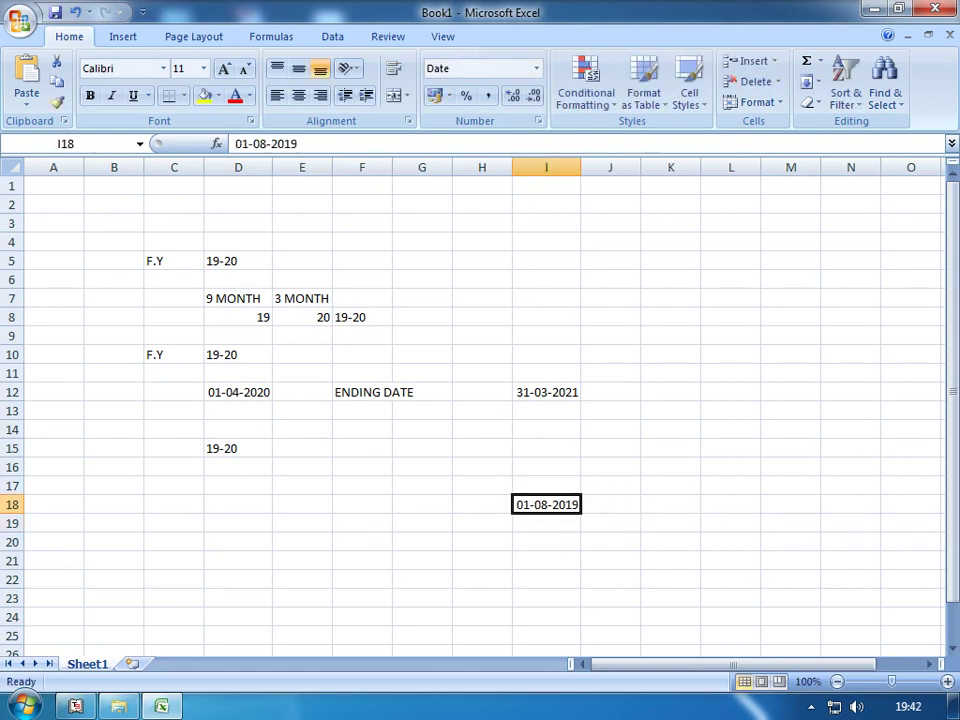
# Step: Enter the period '01-4-2019 TO 31-7-2019' in cell I20
pyautogui.click(546, 541)
pyautogui.write('01-4-')
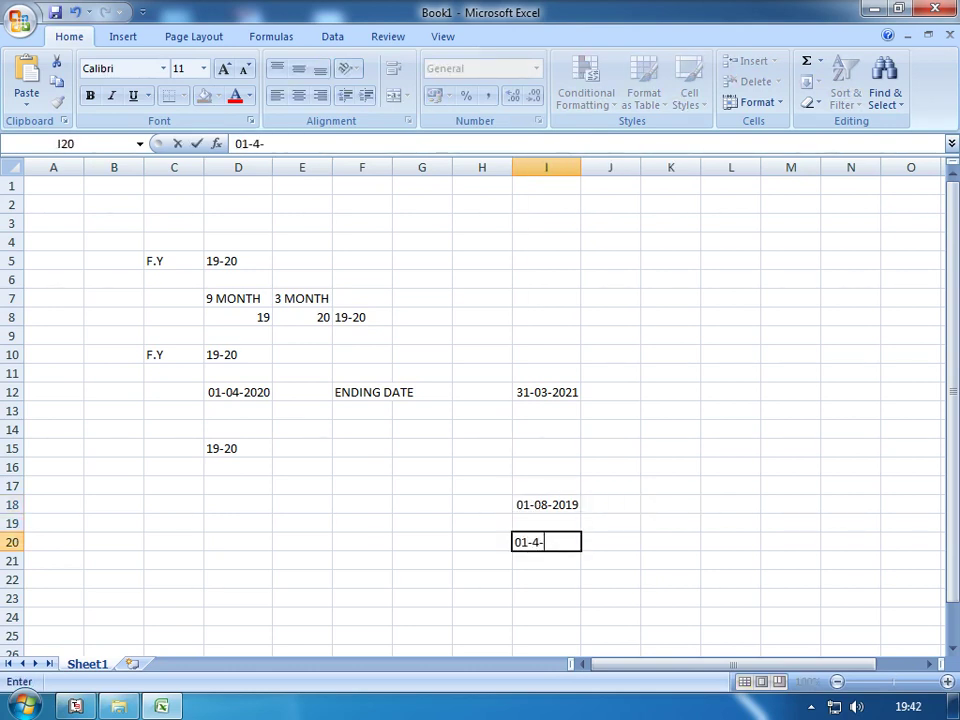
pyautogui.write('2019')
pyautogui.press('Return')
pyautogui.press('Up')
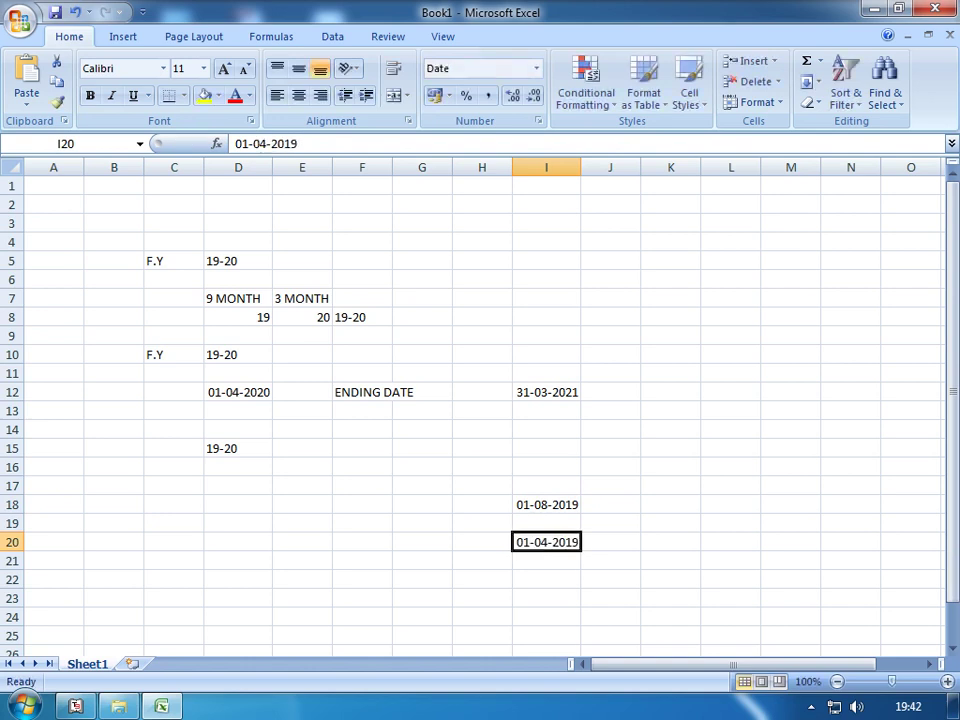
pyautogui.write('01-4-201')
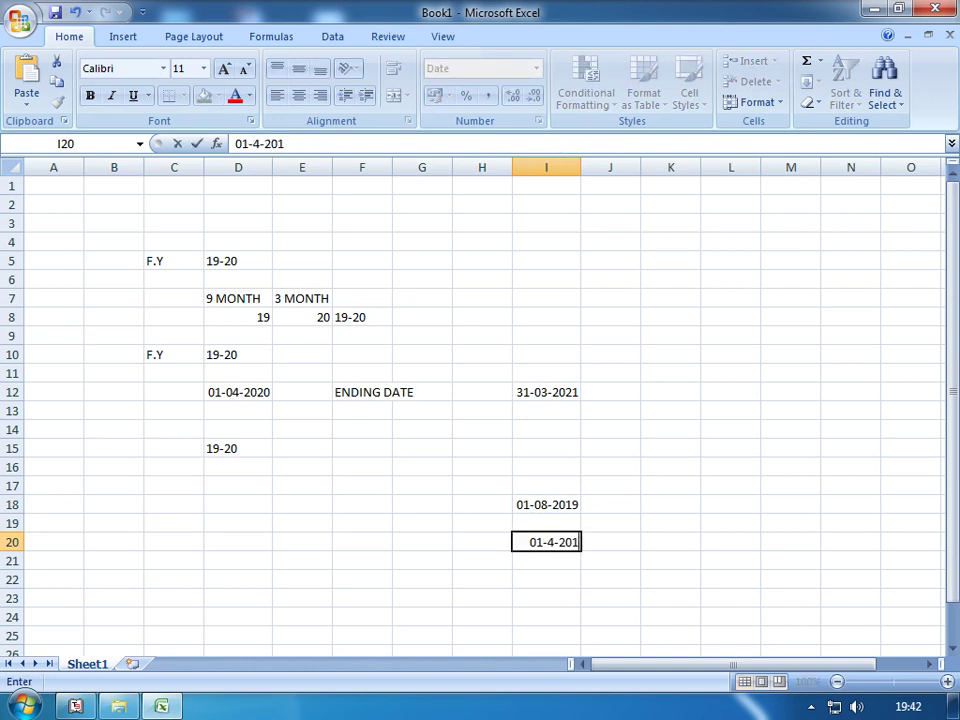
pyautogui.write('9 TO')
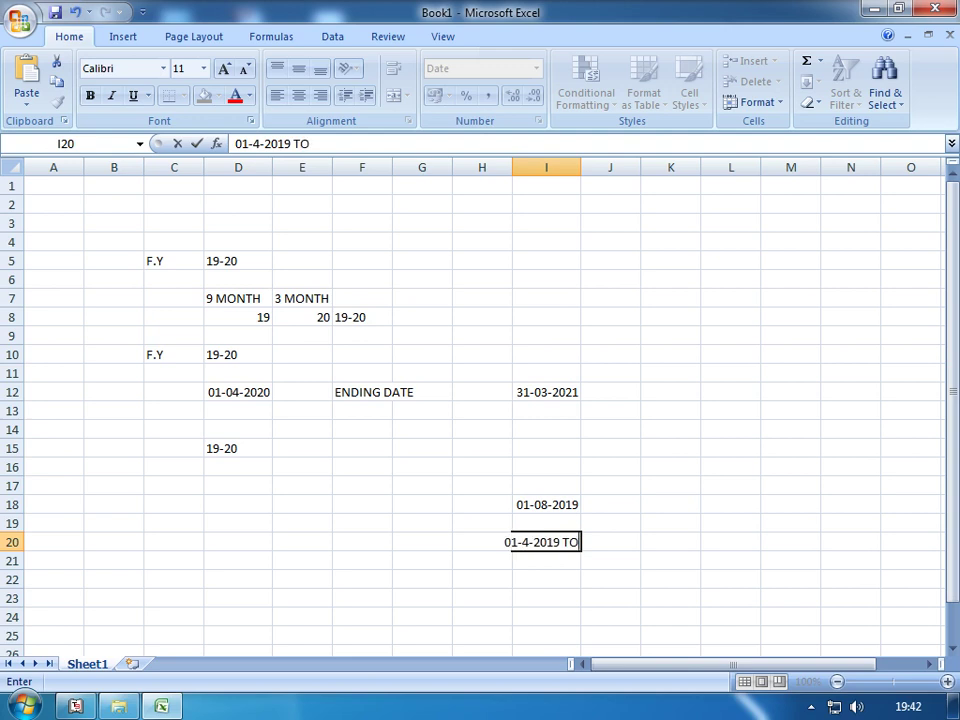
pyautogui.write(' 31-7')
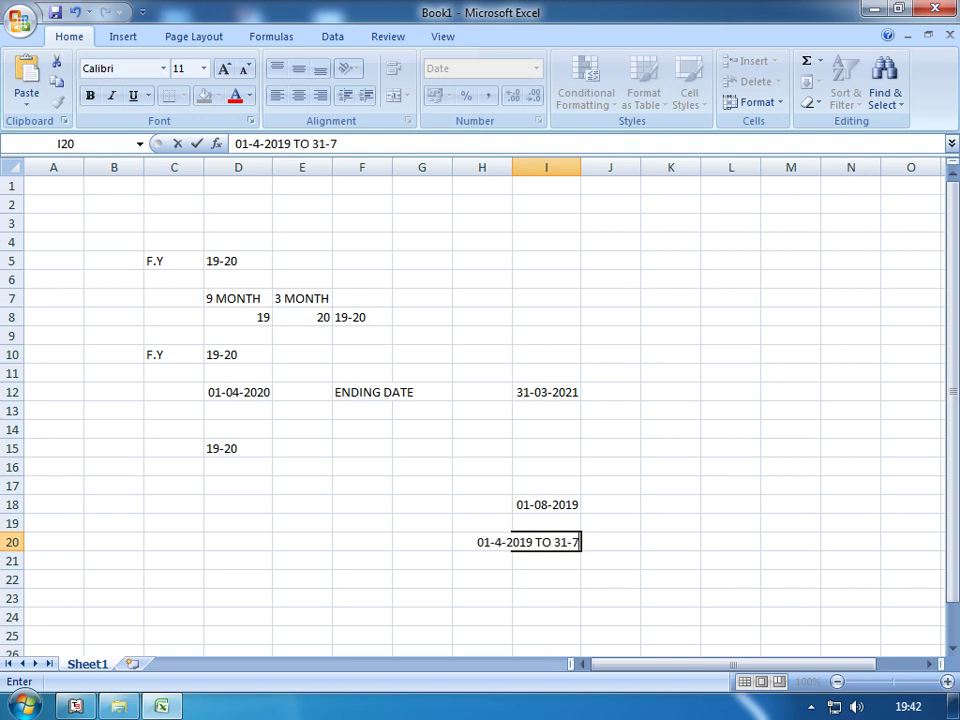
pyautogui.write('-2019')
pyautogui.press('Return')
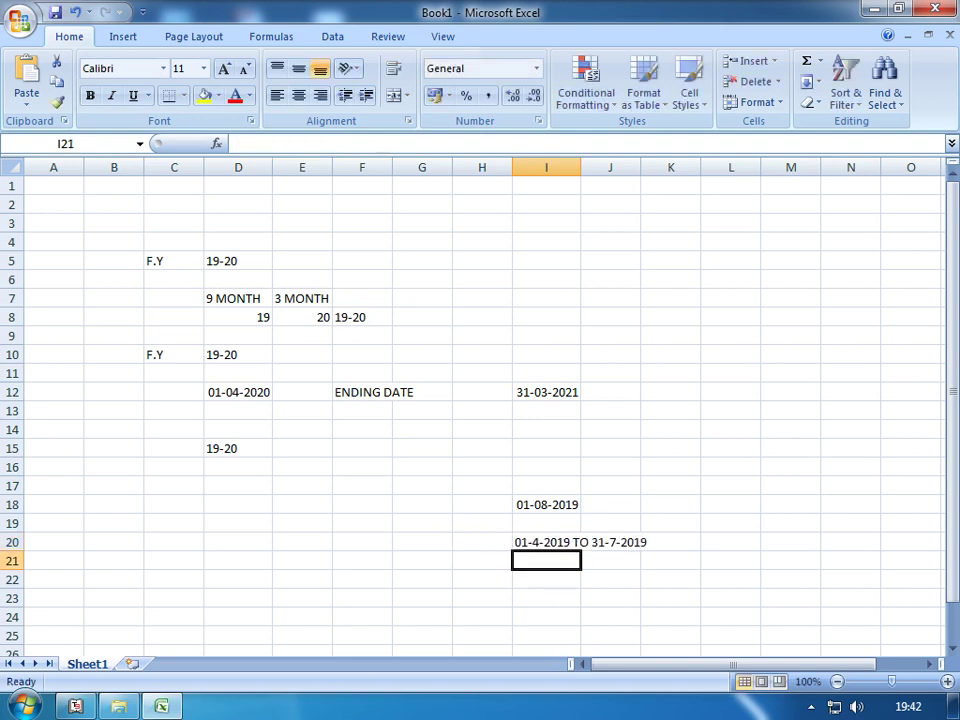
# Step: Try 1-8-2019 as the Tally books beginning date, then set it back to 1-4-2019
pyautogui.hotkey('alt', 'Tab')
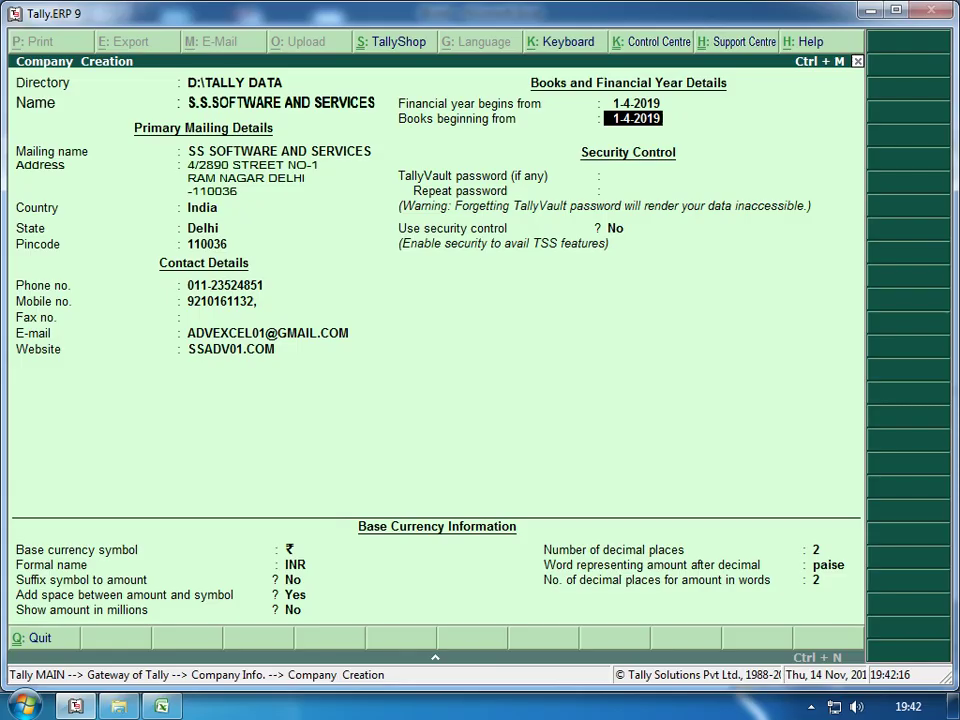
pyautogui.write('01-8-2020')
pyautogui.press('BackSpace')
pyautogui.press('BackSpace')
pyautogui.write('19')
pyautogui.press('Return')
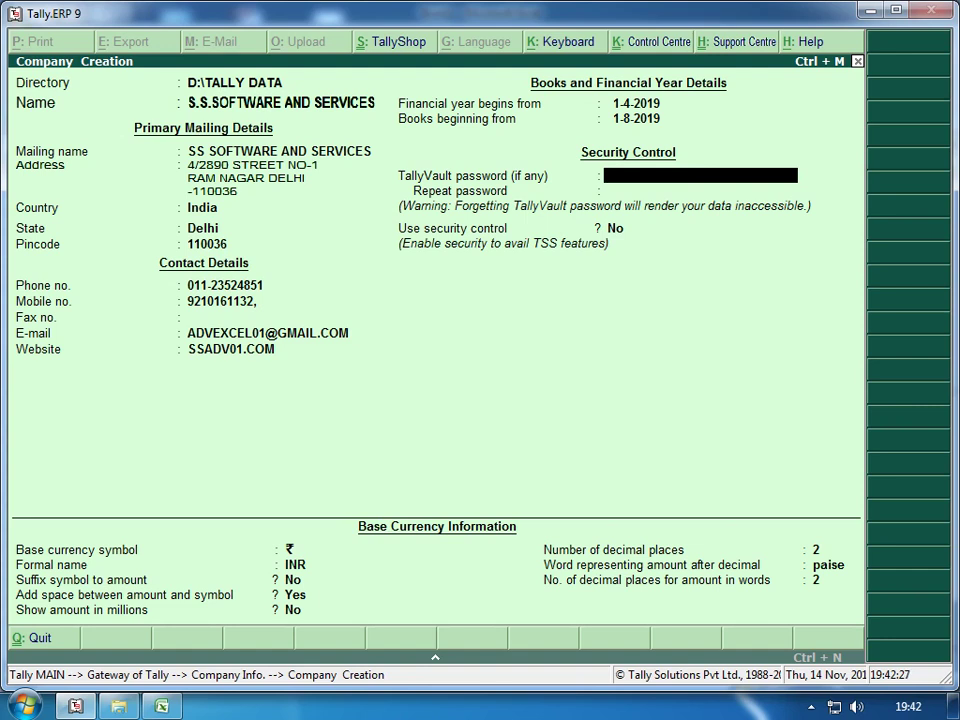
pyautogui.press('BackSpace')
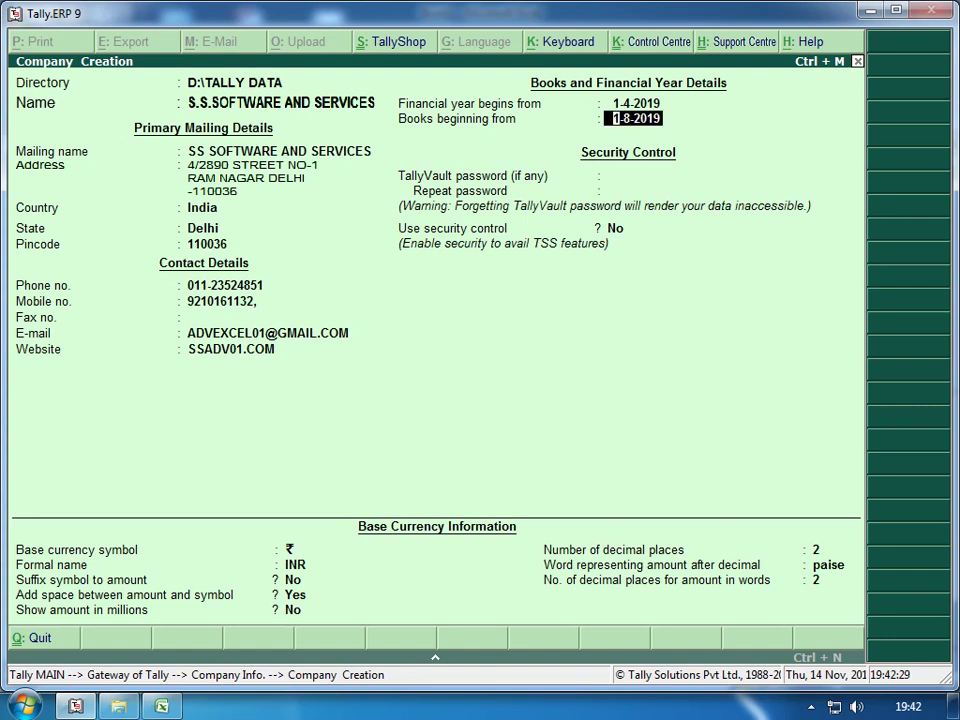
pyautogui.write('01-4')
pyautogui.write('-2119')
pyautogui.press('Return')
pyautogui.write('01-4-201')
pyautogui.press('BackSpace')
pyautogui.press('BackSpace')
pyautogui.write('-201')
pyautogui.write('9')
pyautogui.press('Return')
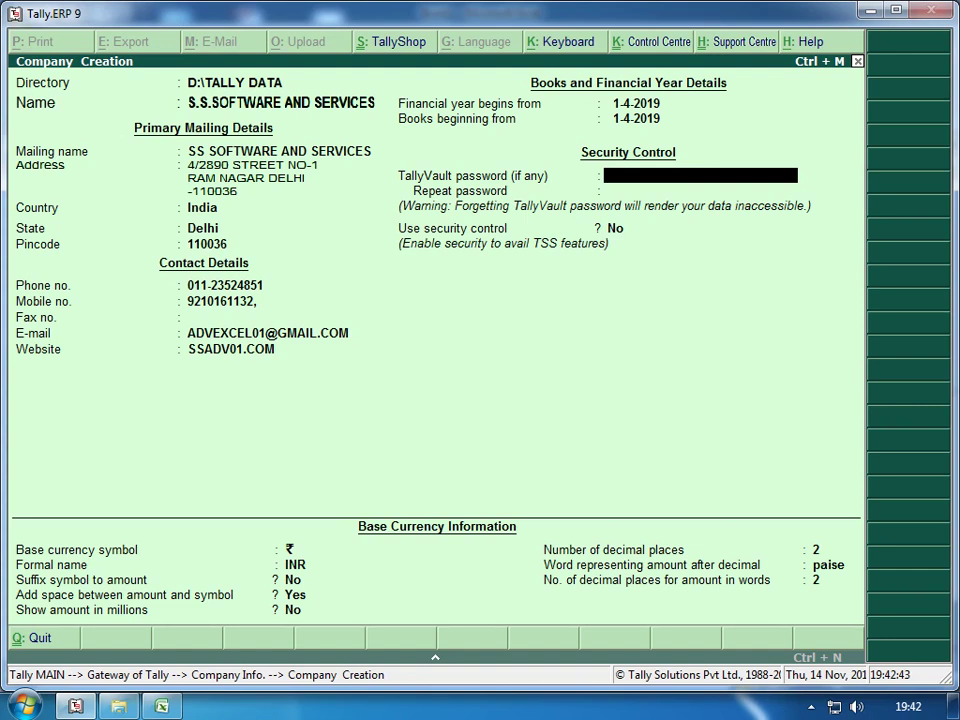
# Step: Step past the TallyVault, security and INR base currency fields to the Accept prompt
pyautogui.press('BackSpace')
pyautogui.press('BackSpace')
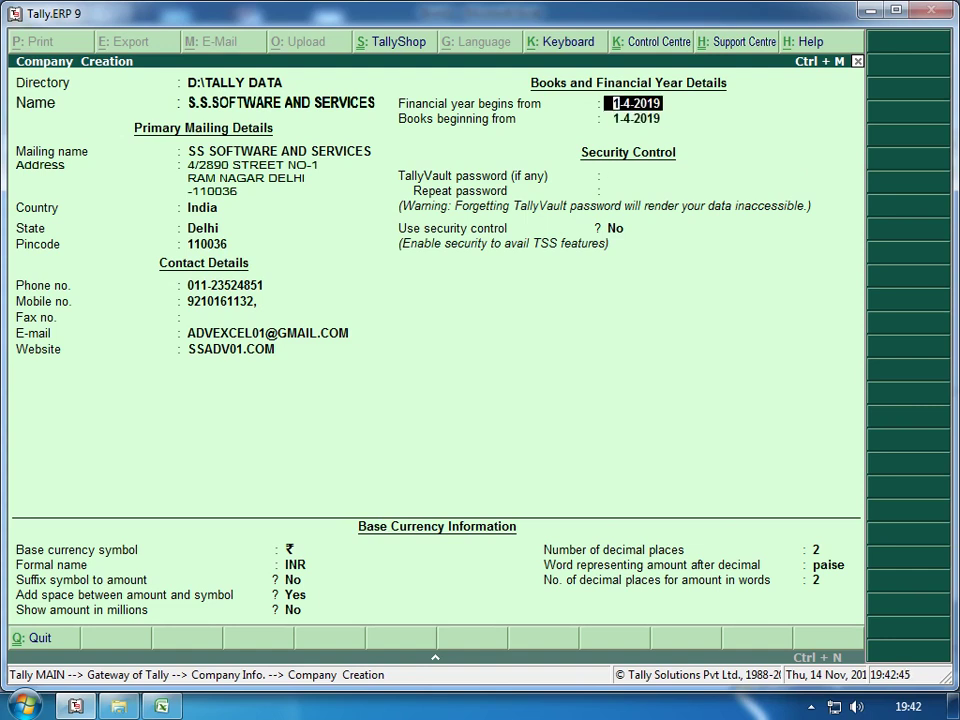
pyautogui.press('Return')
pyautogui.press('Return')
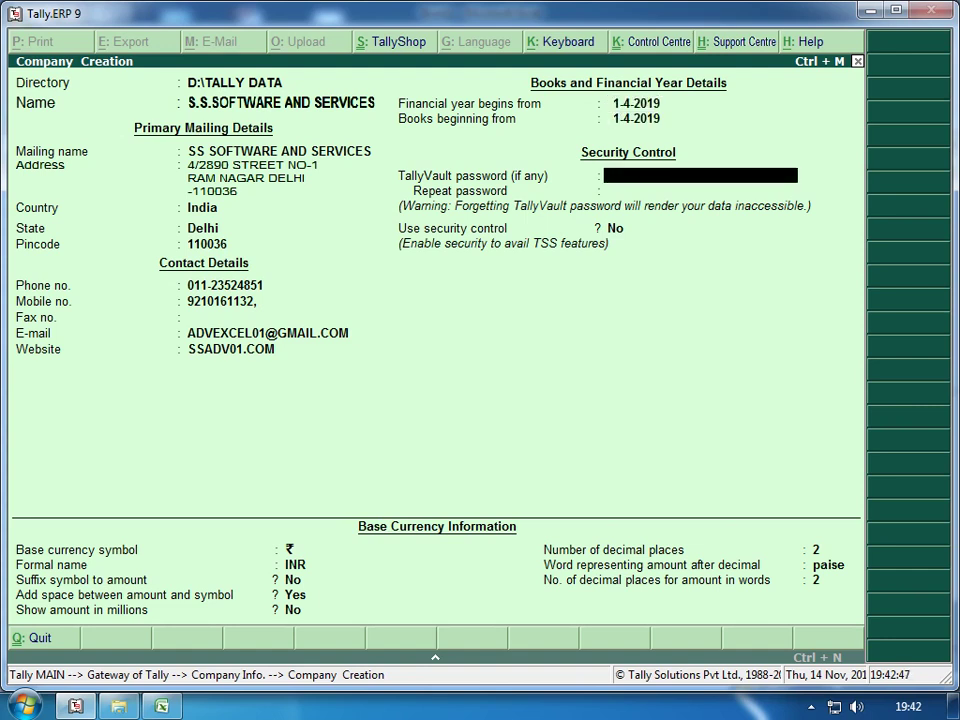
pyautogui.press('Return')
pyautogui.press('Return')
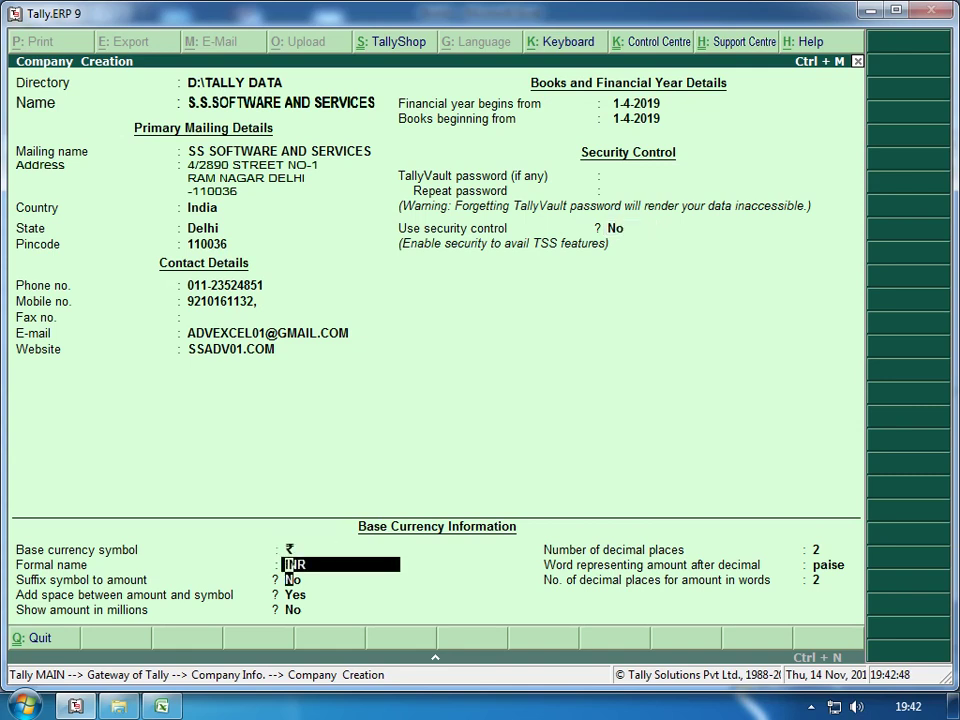
pyautogui.press('Return')
pyautogui.press('Return')
pyautogui.press('Return')
pyautogui.press('Return')
pyautogui.press('Return')
pyautogui.press('Return')
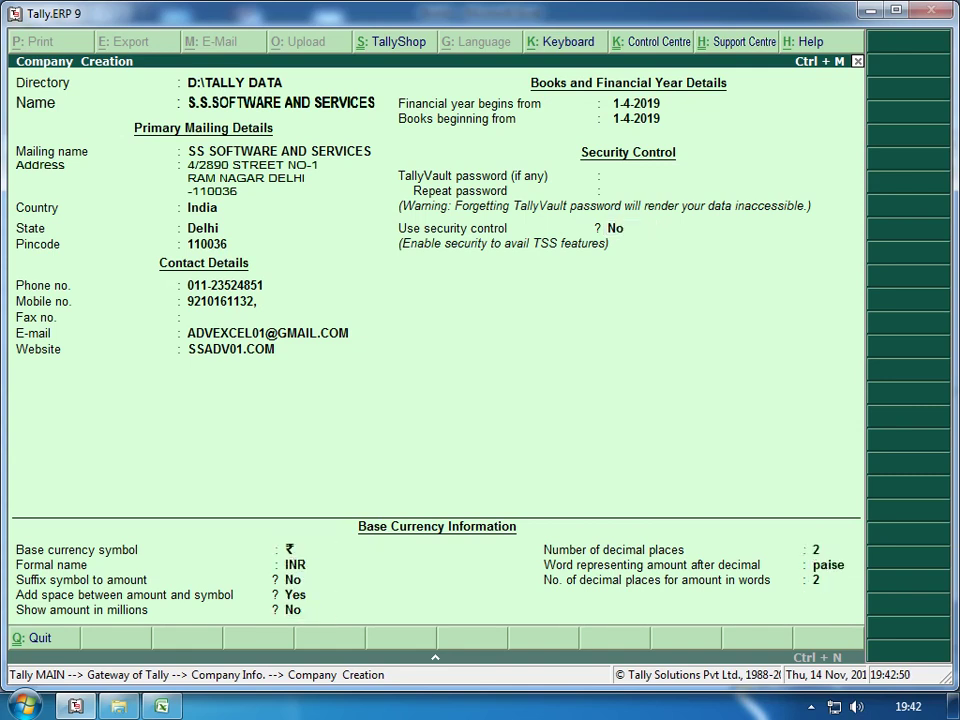
pyautogui.press('Return')
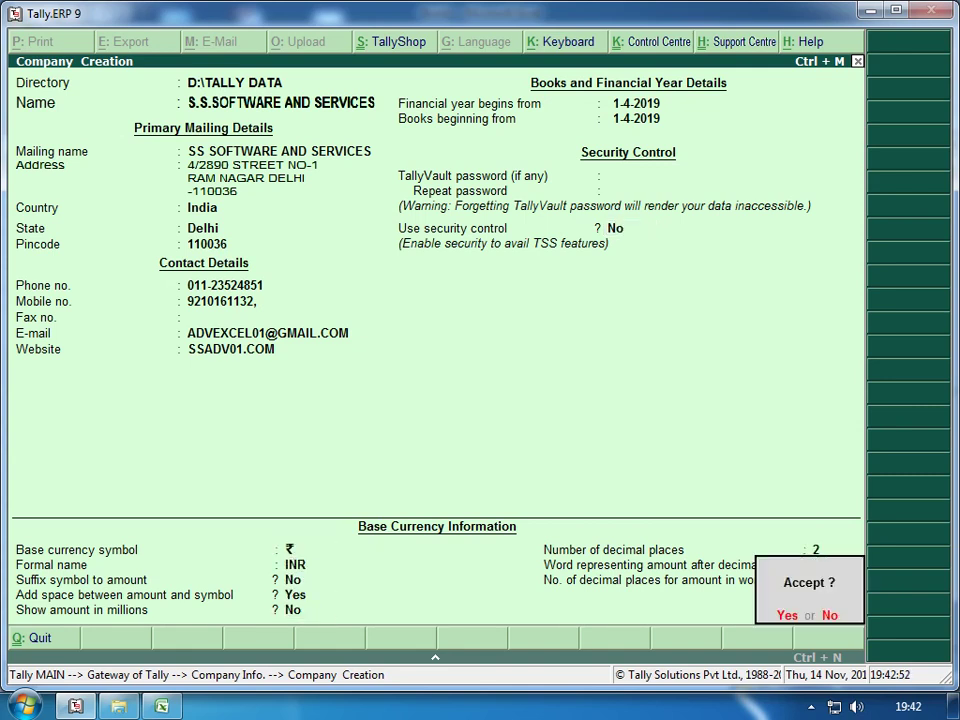
# Step: Accept the Company Creation form so S.S.SOFTWARE AND SERVICES is saved
pyautogui.press('Return')
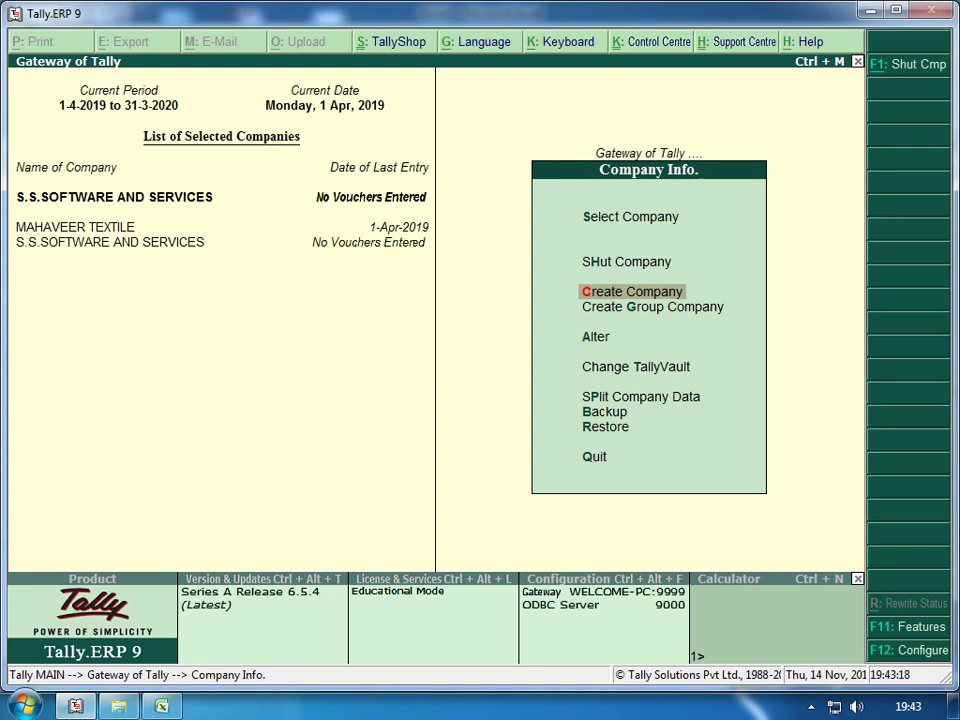
# Step: Open S.S.SOFTWARE AND SERVICES in Company Alteration, review its mailing details, and quit unchanged
pyautogui.press('Down')
pyautogui.press('Down')
pyautogui.press('Down')
pyautogui.press('Up')
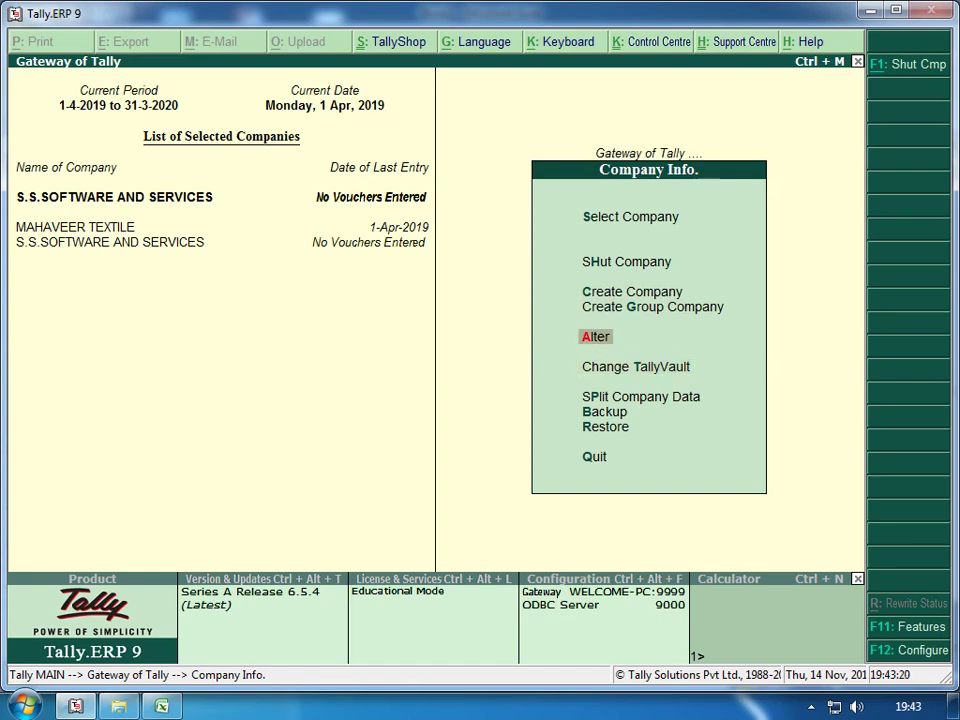
pyautogui.press('Return')
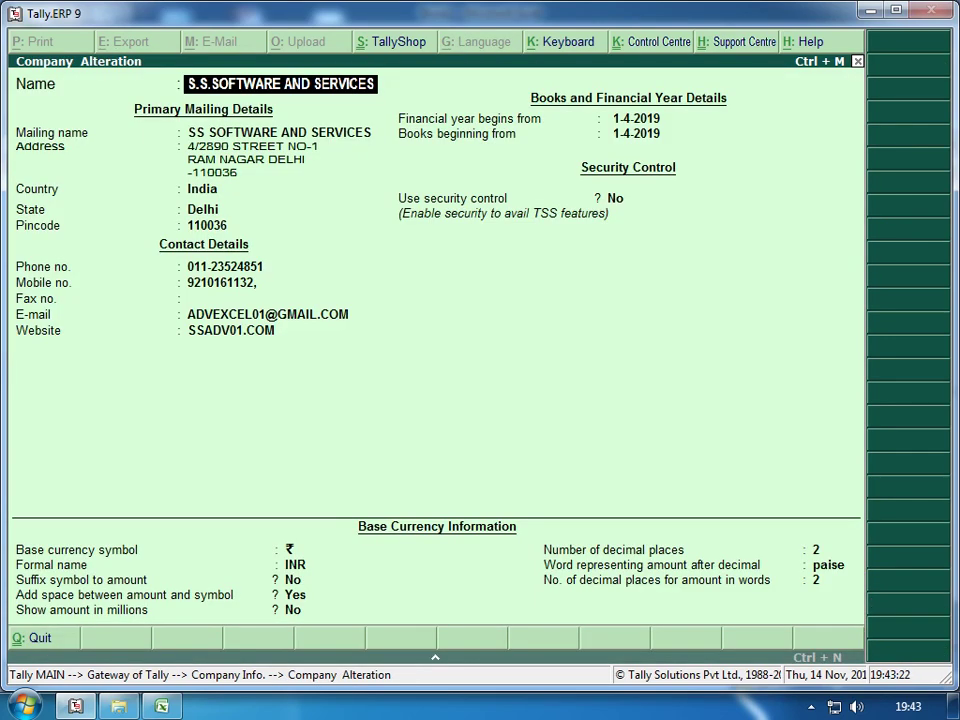
pyautogui.press('Return')
pyautogui.press('Return')
pyautogui.press('Return')
pyautogui.press('Return')
pyautogui.press('Return')
pyautogui.press('Return')
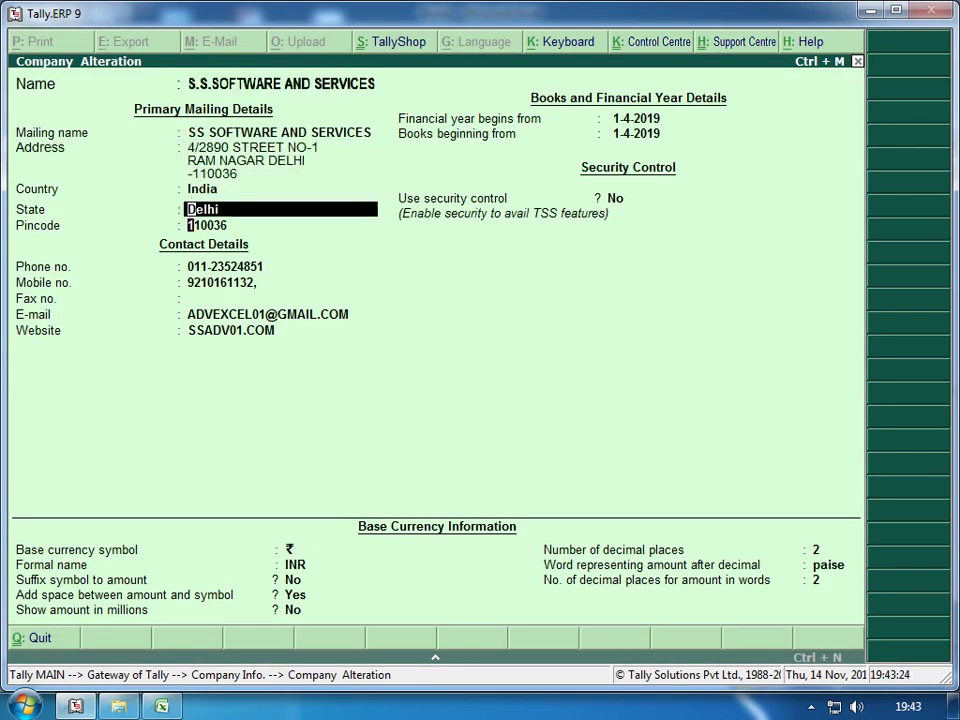
pyautogui.press('Return')
pyautogui.press('Return')
pyautogui.press('Return')
pyautogui.press('Escape')
pyautogui.press('Return')
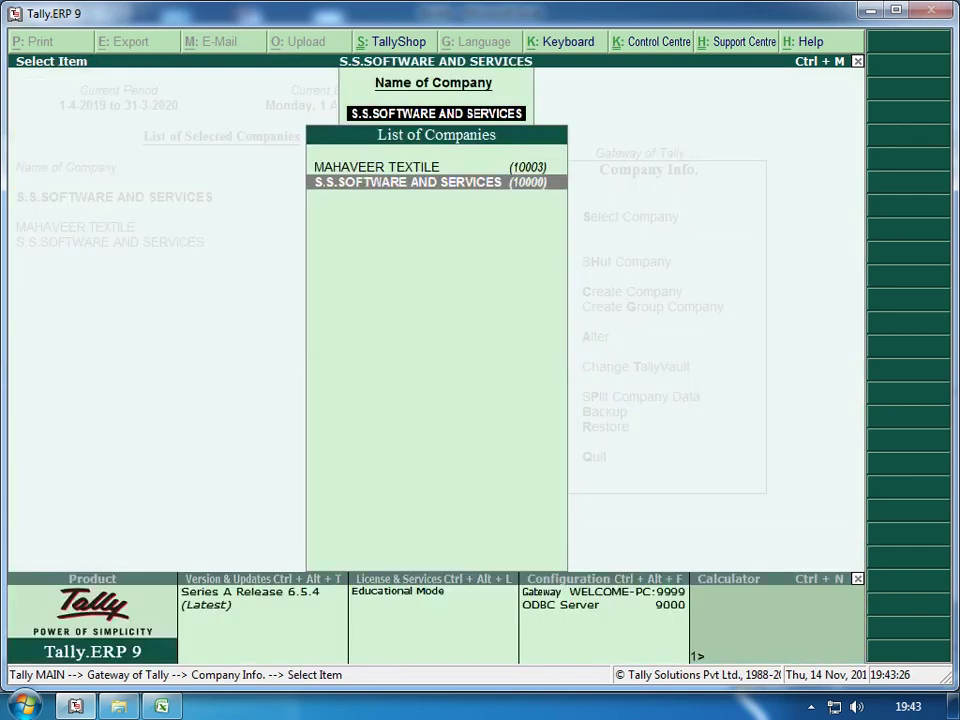
pyautogui.press('Escape')
pyautogui.press('Escape')
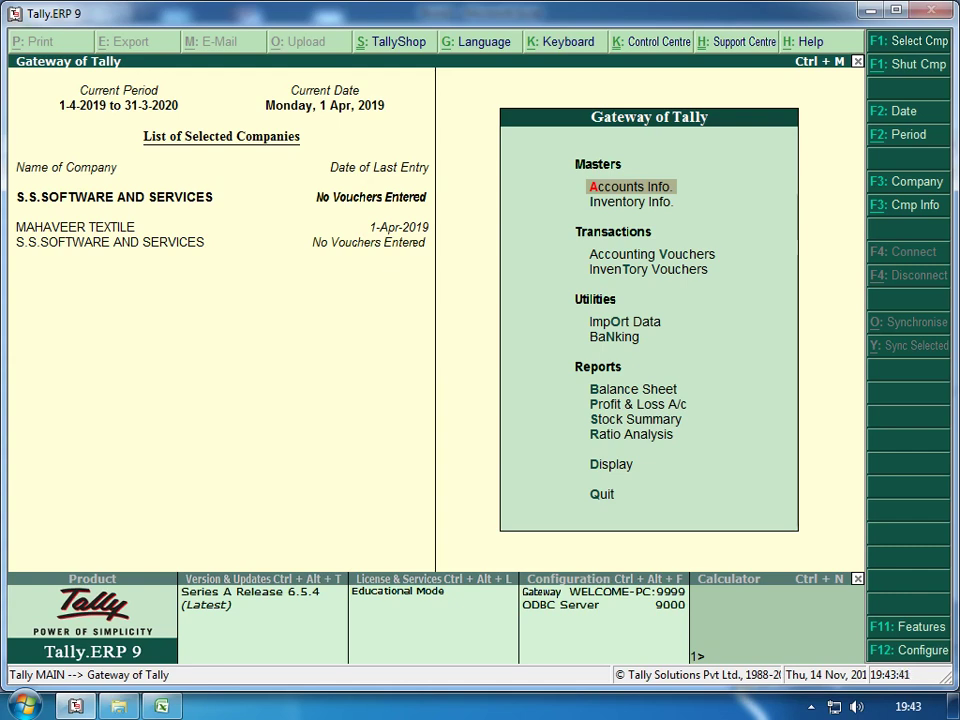
pyautogui.press('F3')
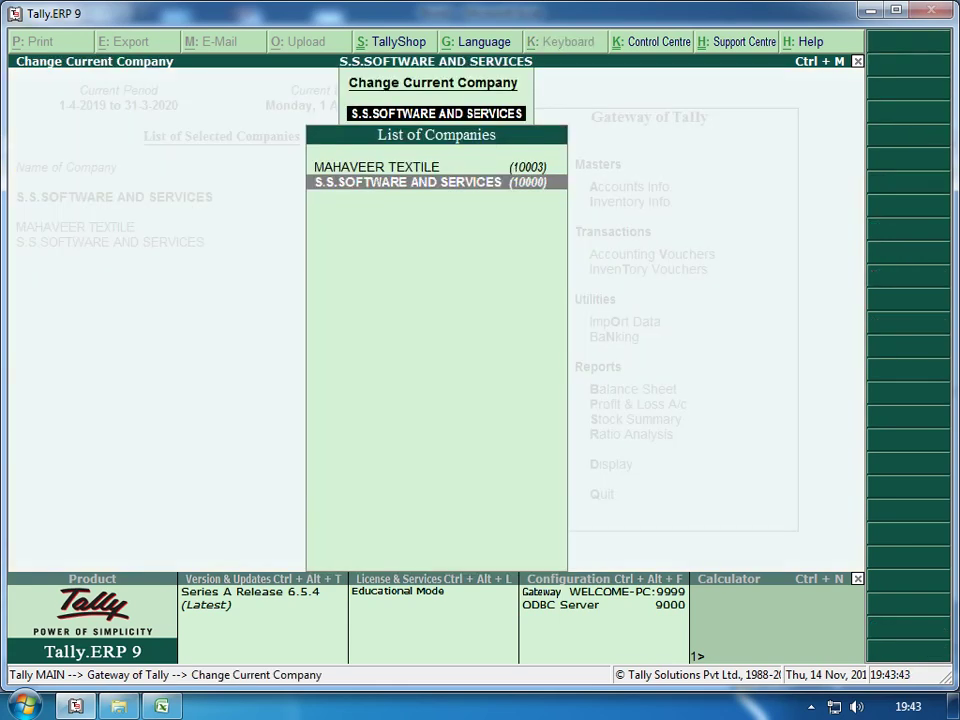
pyautogui.press('Up')
pyautogui.press('Return')
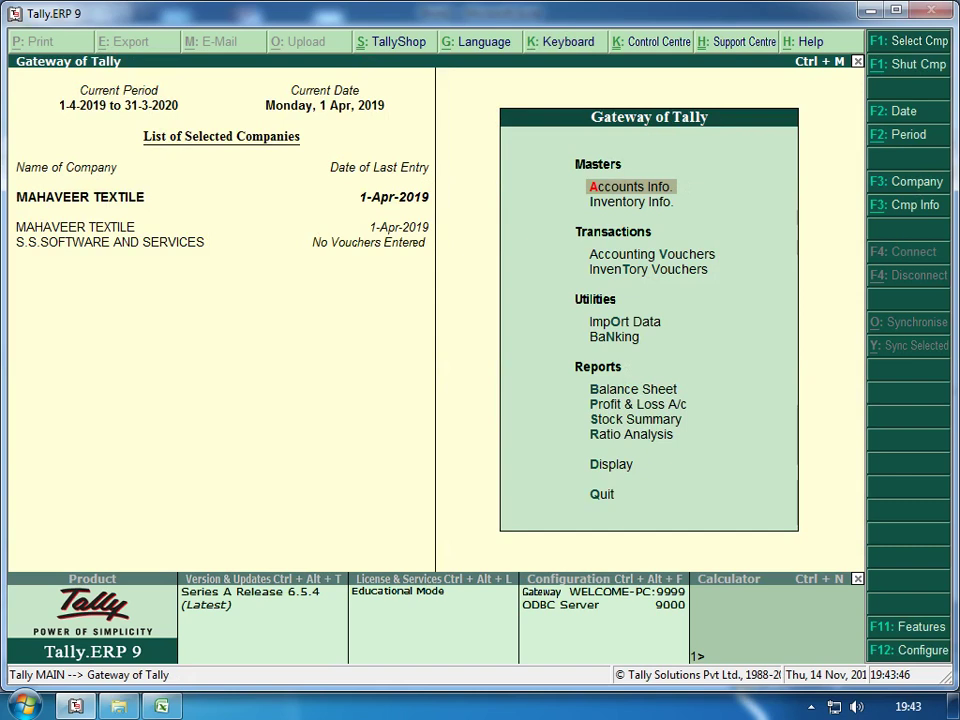
pyautogui.press('F3')
pyautogui.press('Down')
pyautogui.press('Return')
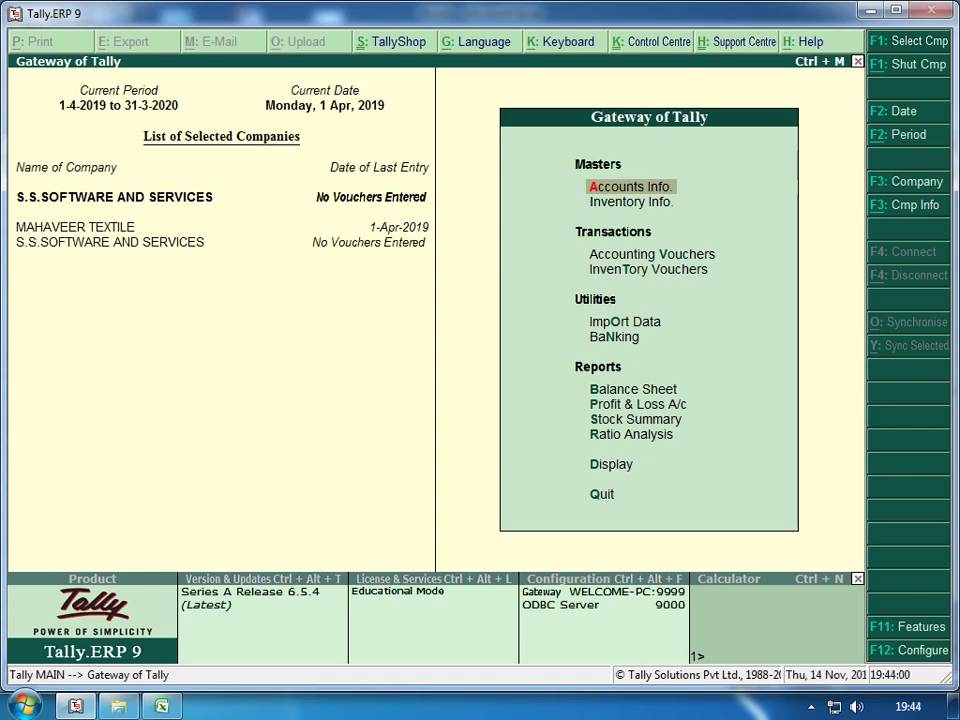
pyautogui.press('Down')
pyautogui.press('Down')
pyautogui.press('Down')
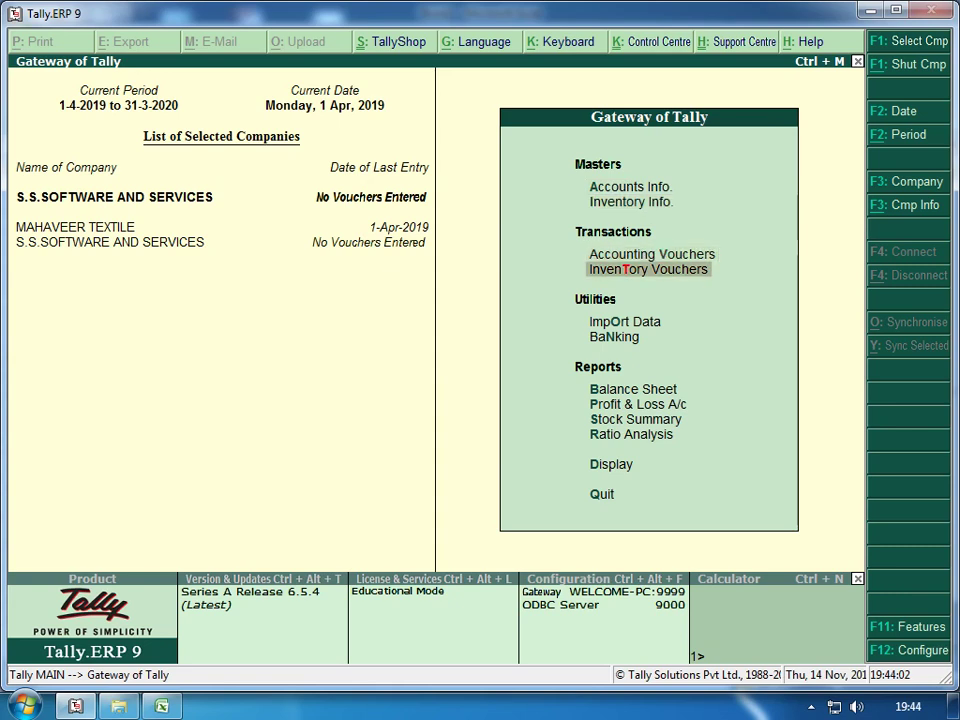
pyautogui.press('Down')
pyautogui.press('Down')
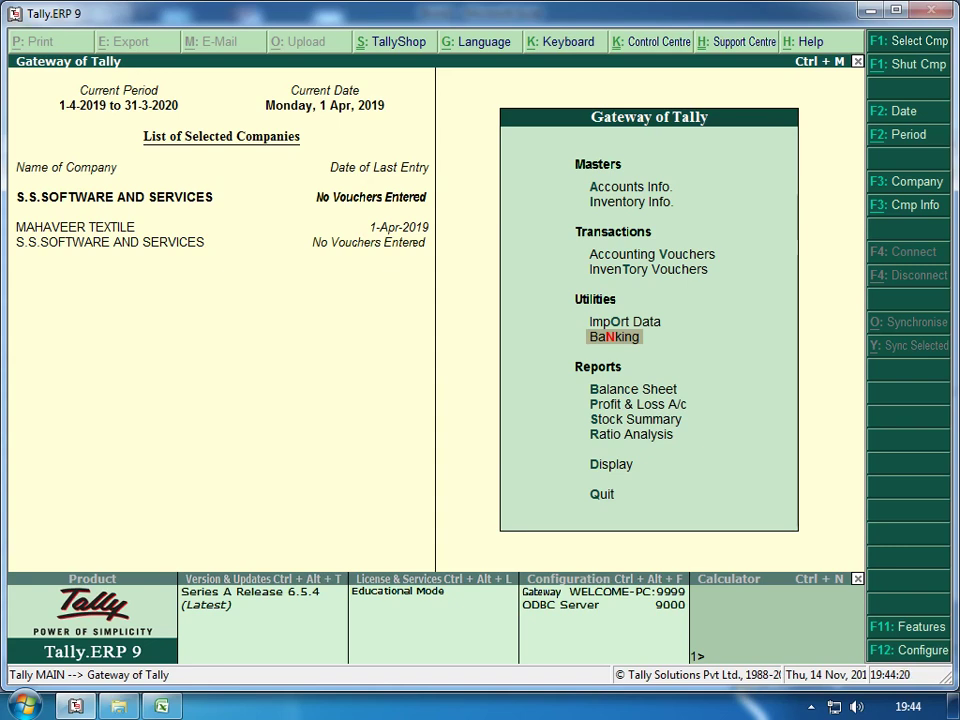
pyautogui.hotkey('alt', 'F3')
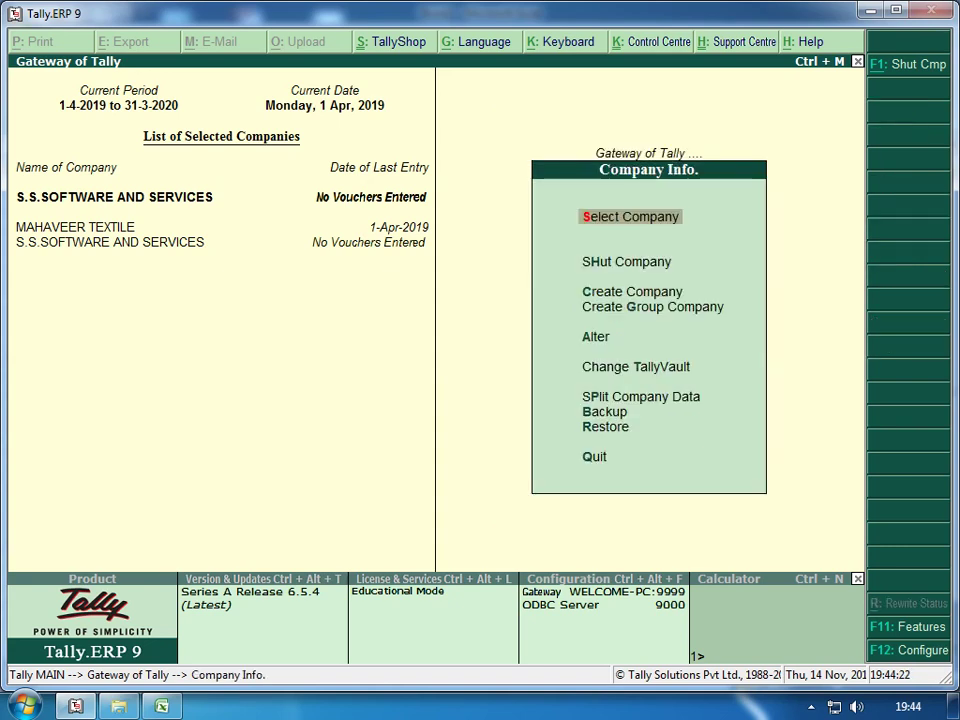
pyautogui.press('Down')
pyautogui.press('Down')
pyautogui.press('Down')
pyautogui.press('Down')
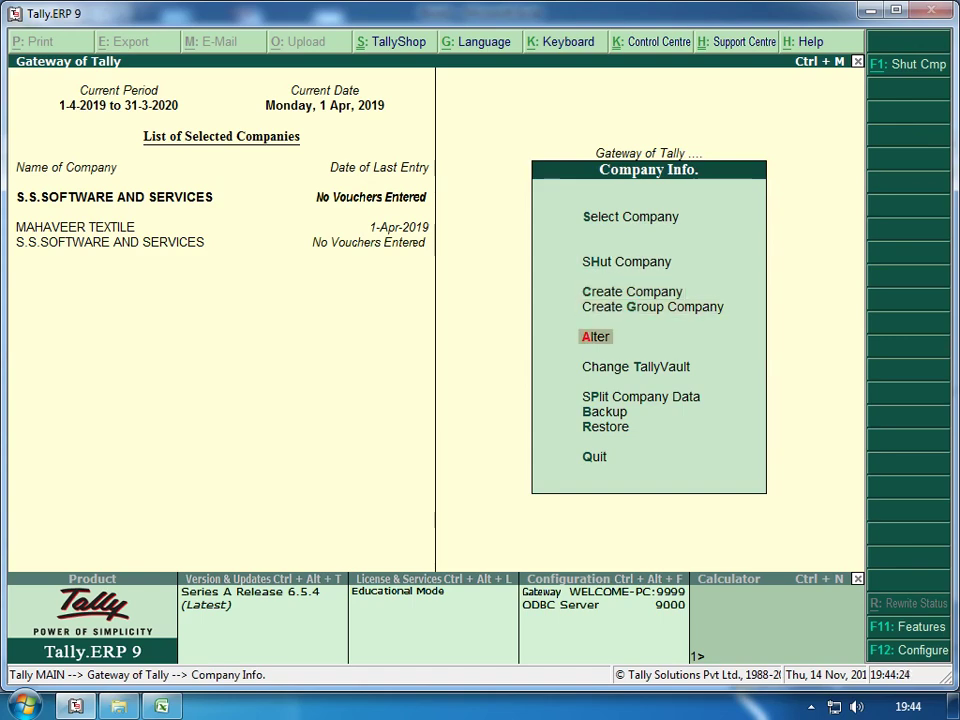
pyautogui.press('Return')
pyautogui.press('Return')
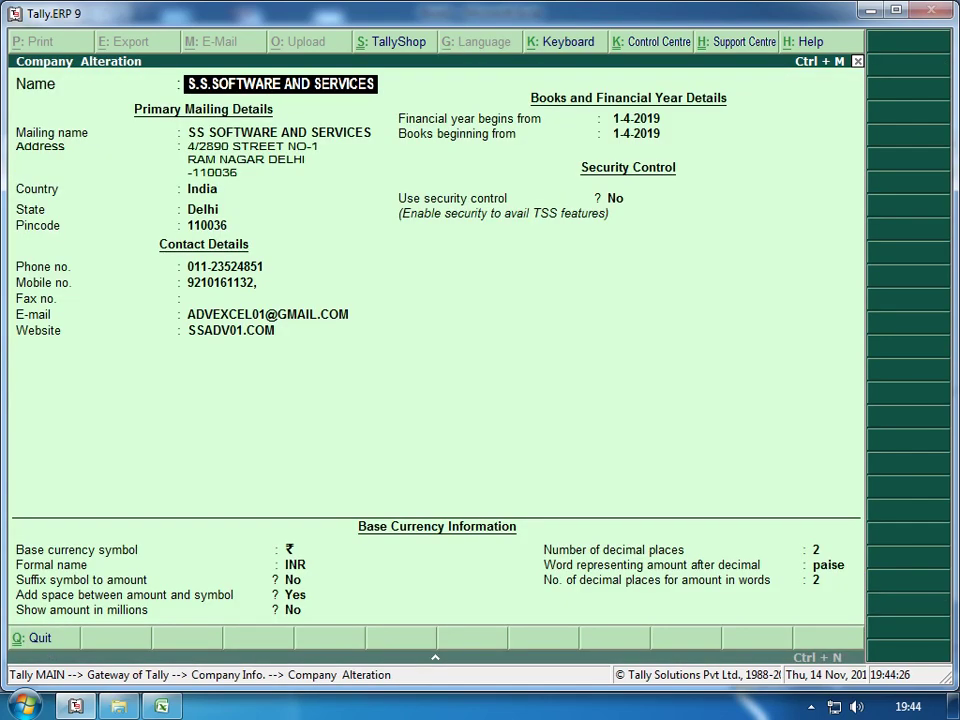
pyautogui.press('Return')
pyautogui.press('Return')
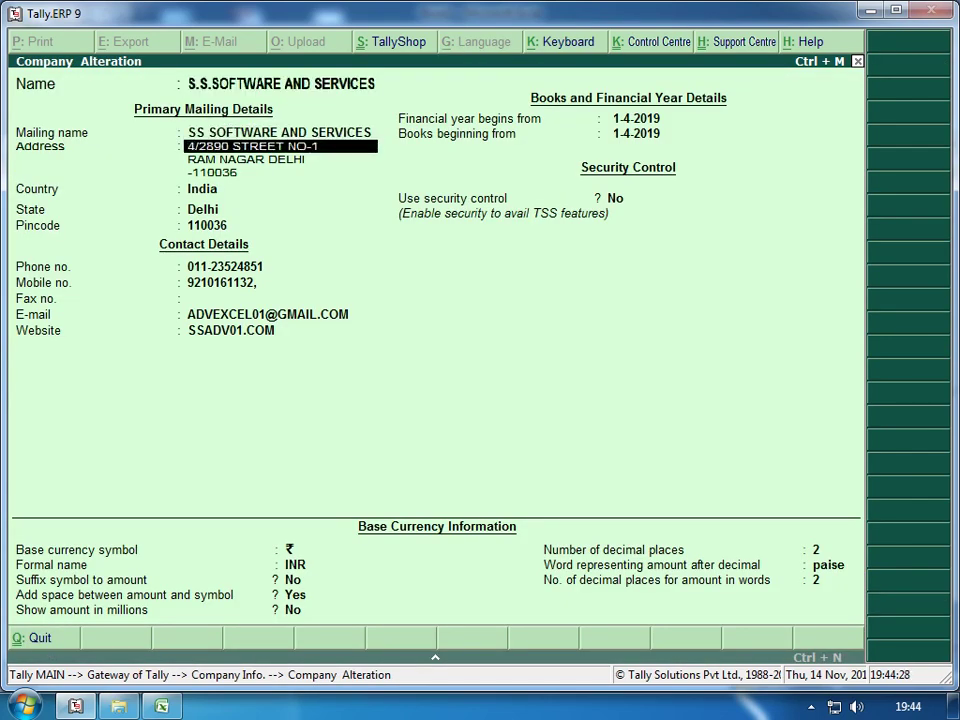
pyautogui.press('Escape')
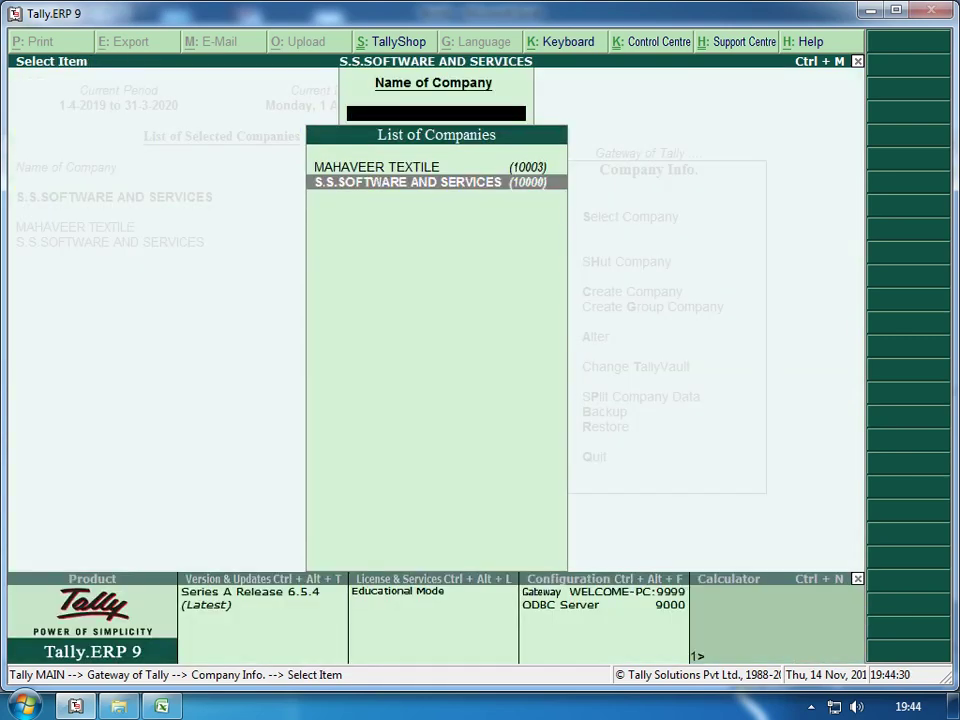
pyautogui.press('Escape')
pyautogui.press('Escape')
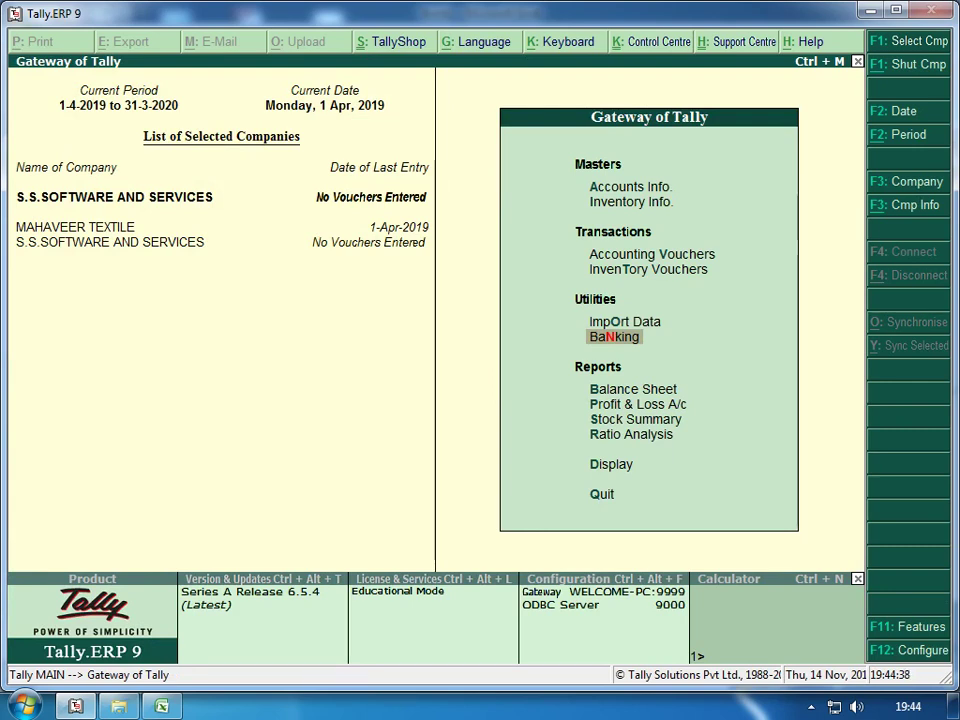
# Step: Alter the company name S.S.SOFTWARE AND SERVICES to SSSS and accept the change
pyautogui.hotkey('alt', 'F3')
pyautogui.press('Down')
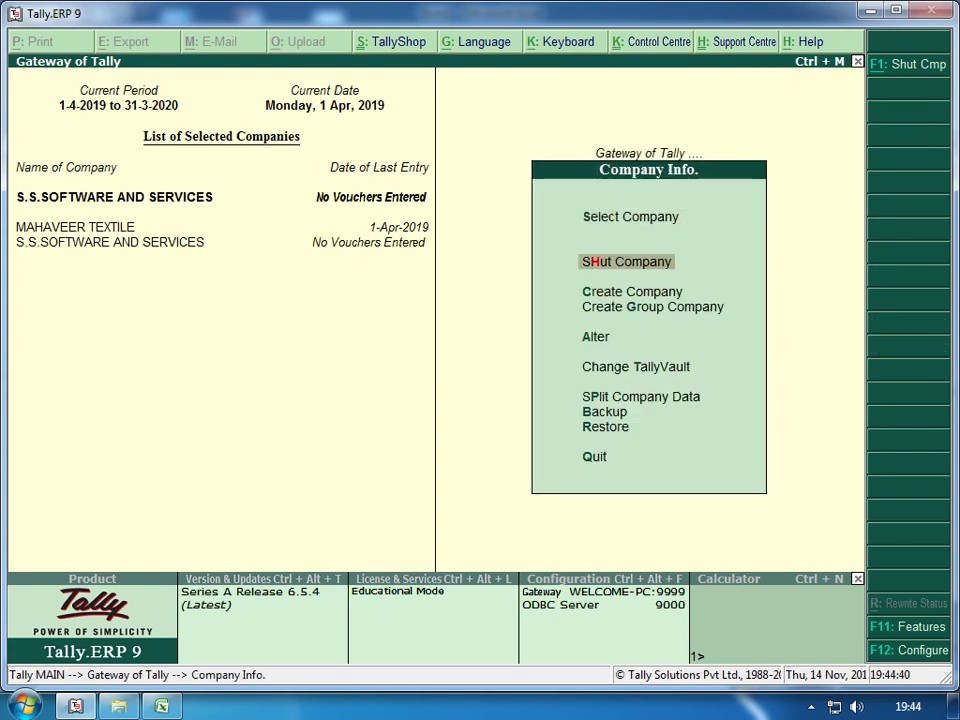
pyautogui.press('Down')
pyautogui.press('Down')
pyautogui.press('Down')
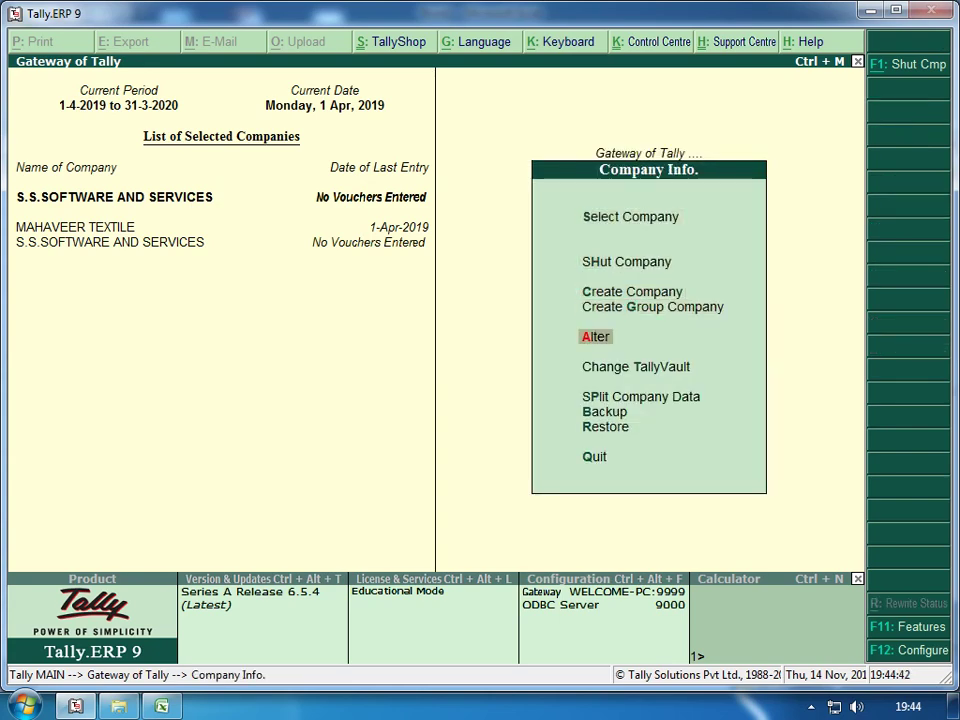
pyautogui.press('Return')
pyautogui.write('SSS')
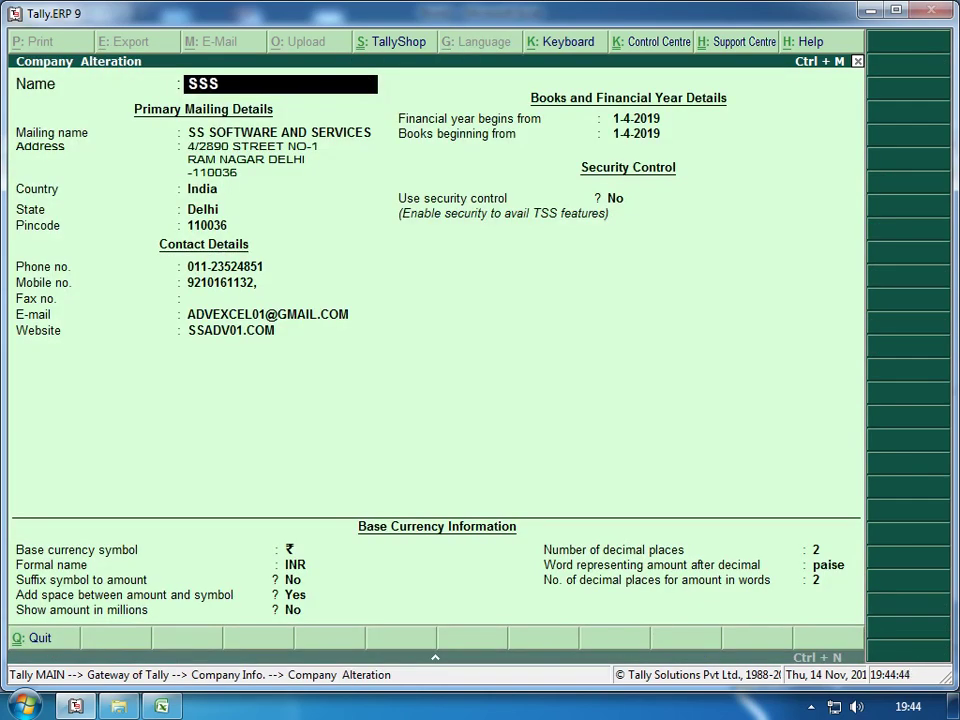
pyautogui.write('S')
pyautogui.press('Return')
pyautogui.press('Return')
pyautogui.press('Return')
pyautogui.press('Return')
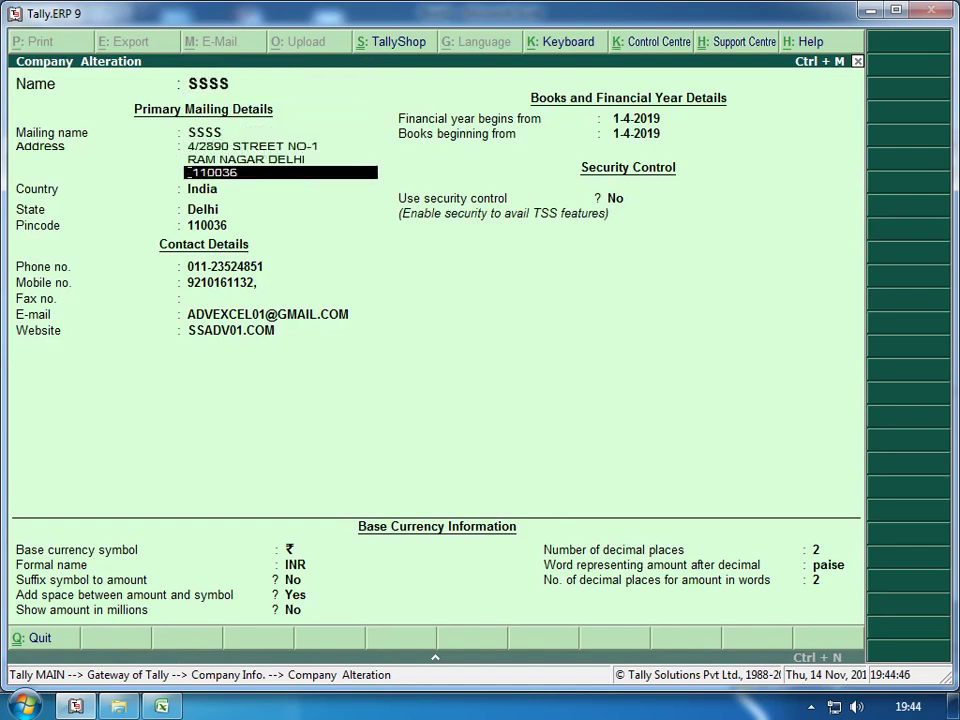
pyautogui.press('Return')
pyautogui.press('Escape')
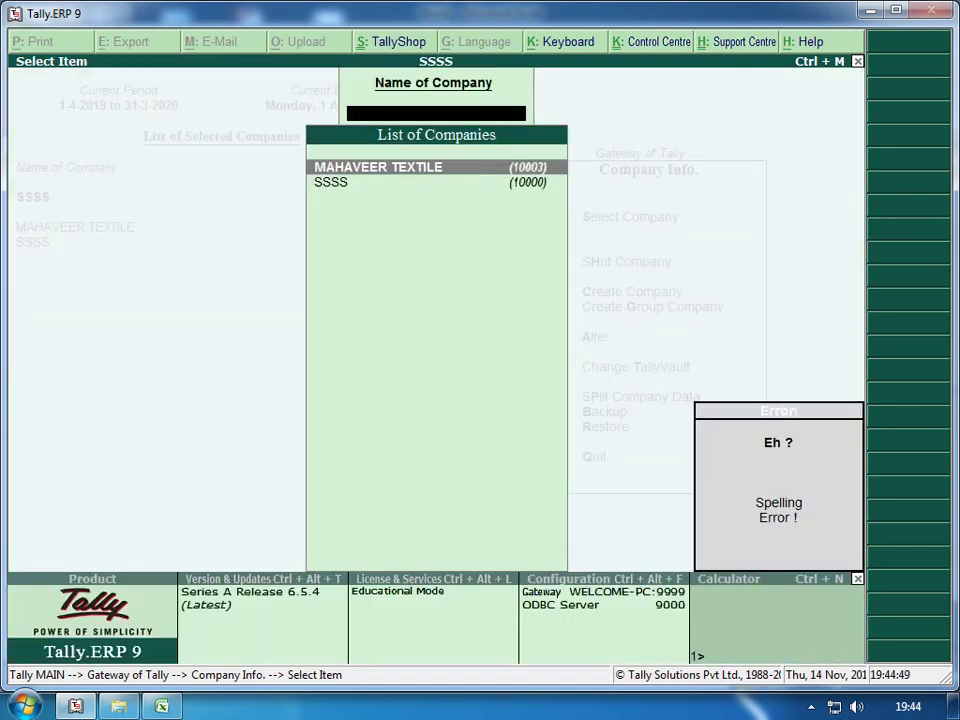
# Step: Check SSSS in the company list without changes, then return to Gateway of Tally
pyautogui.press('Return')
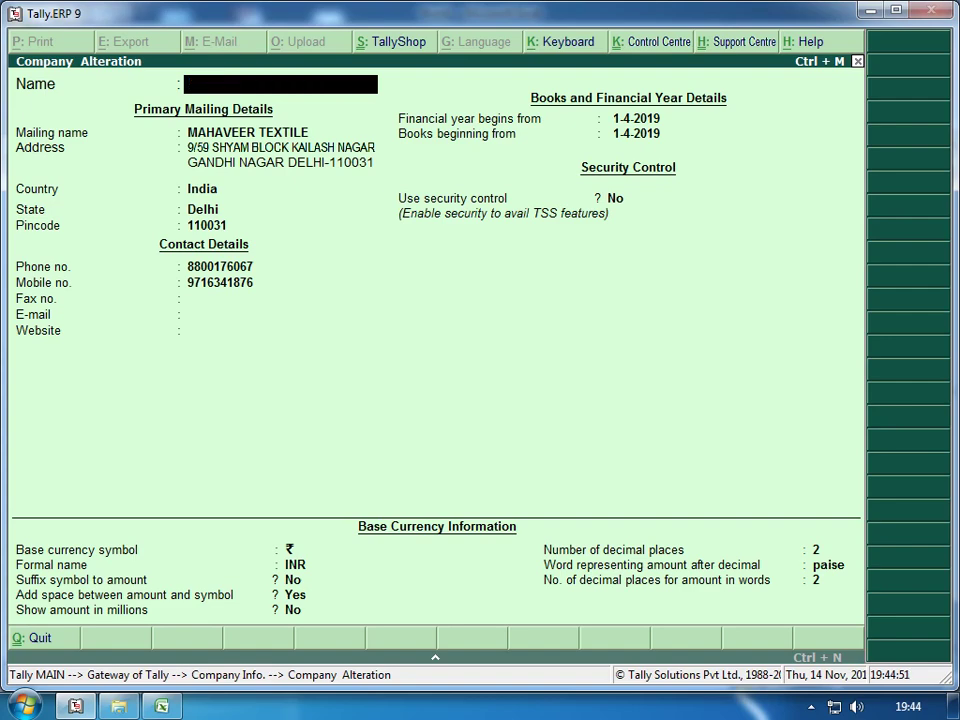
pyautogui.press('Escape')
pyautogui.press('Return')
pyautogui.press('Down')
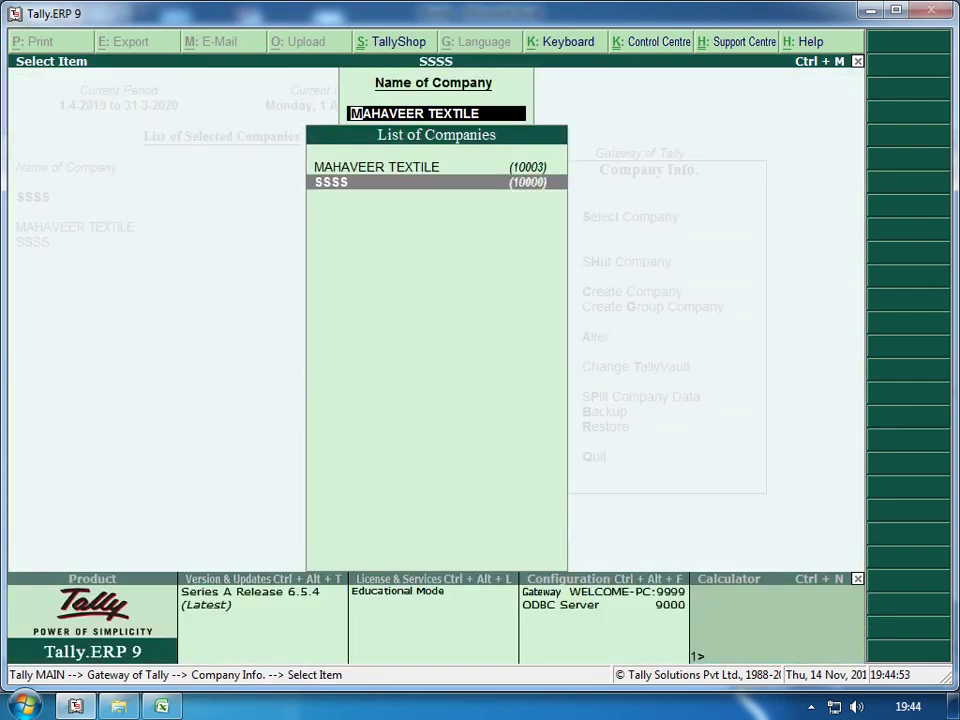
pyautogui.press('Return')
pyautogui.press('Escape')
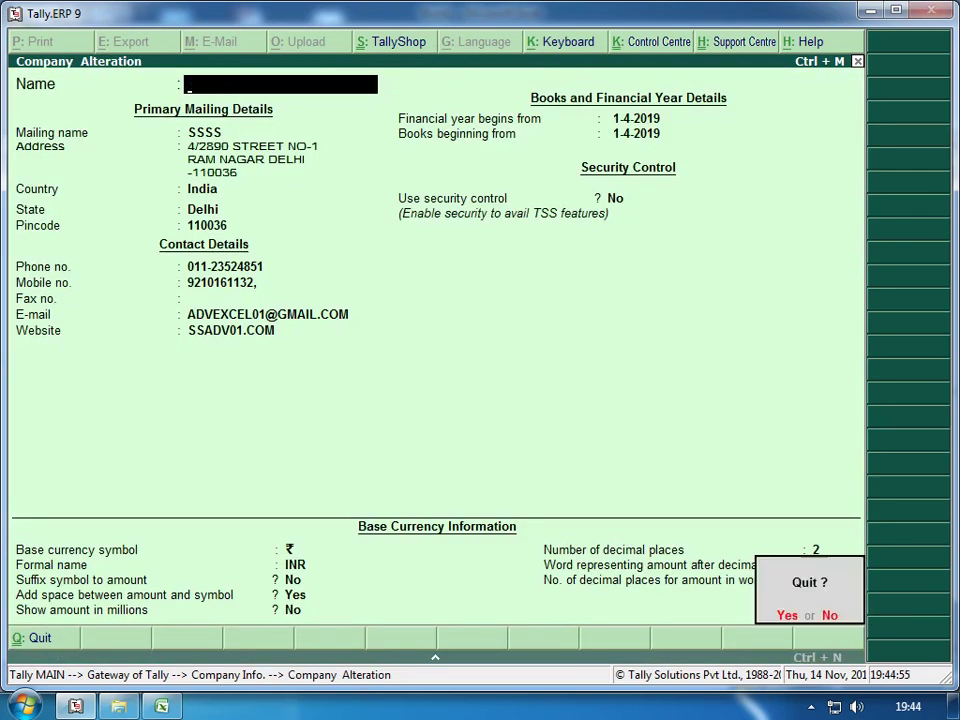
pyautogui.press('Return')
pyautogui.press('Escape')
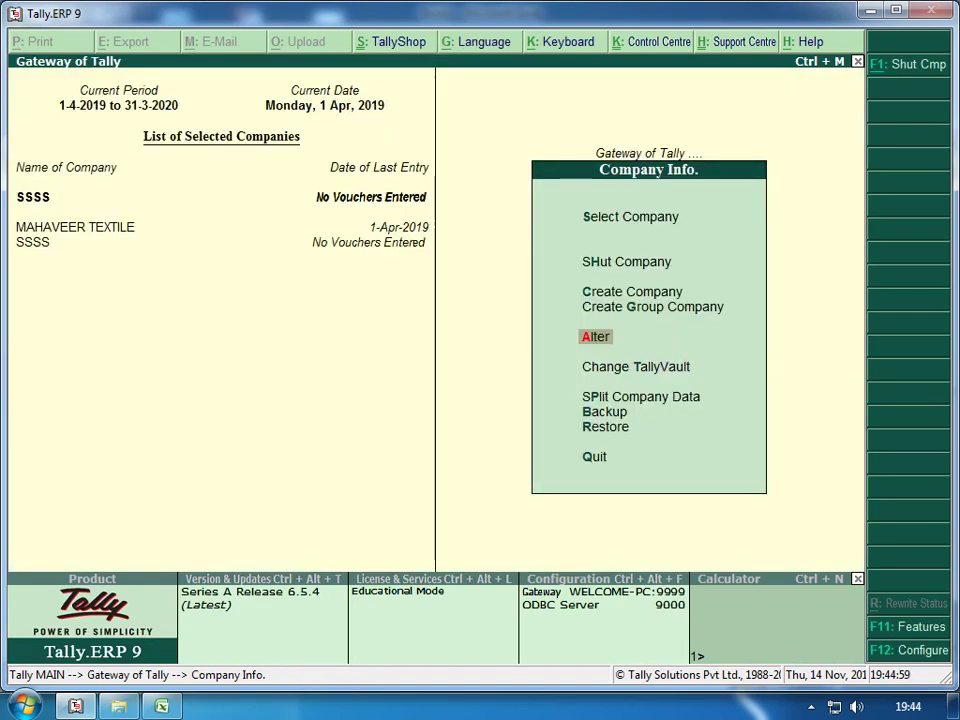
pyautogui.press('Escape')
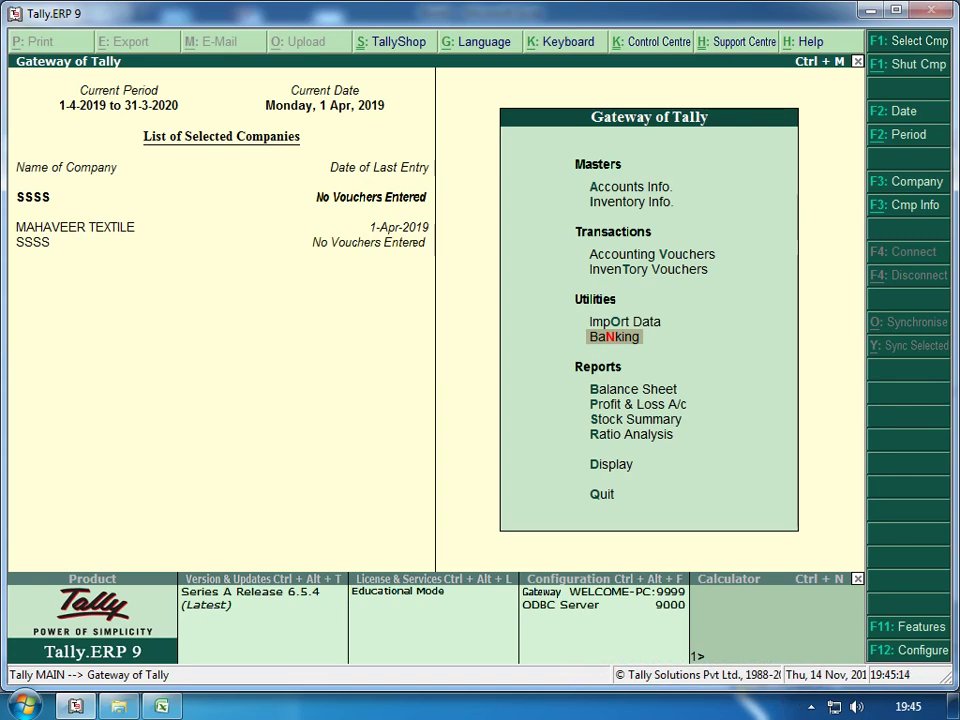
pyautogui.click(24, 706)
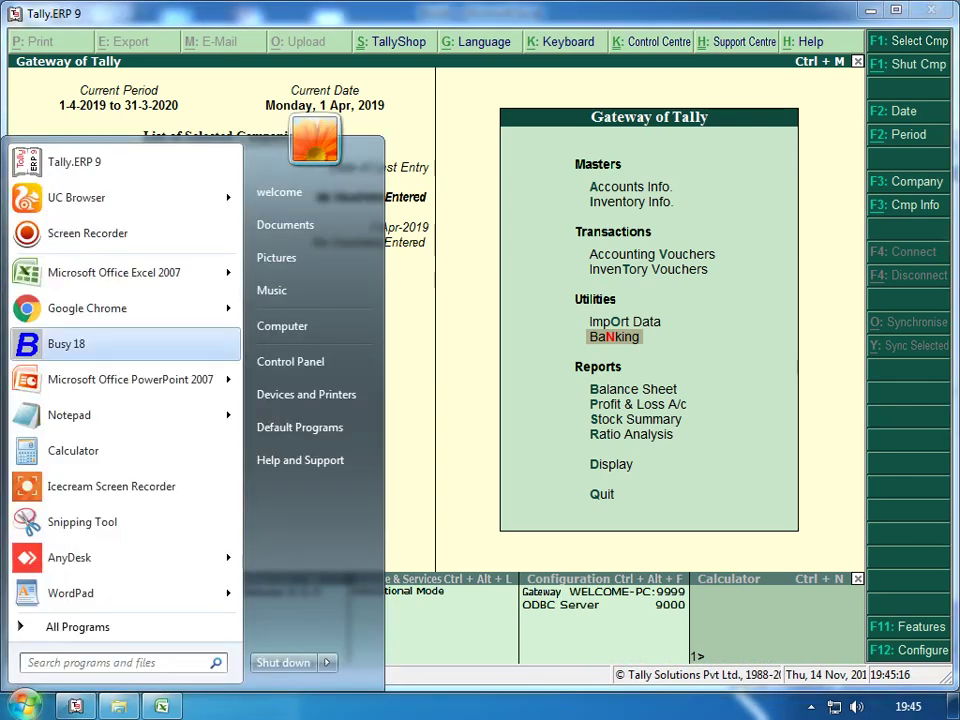
pyautogui.click(66, 343)
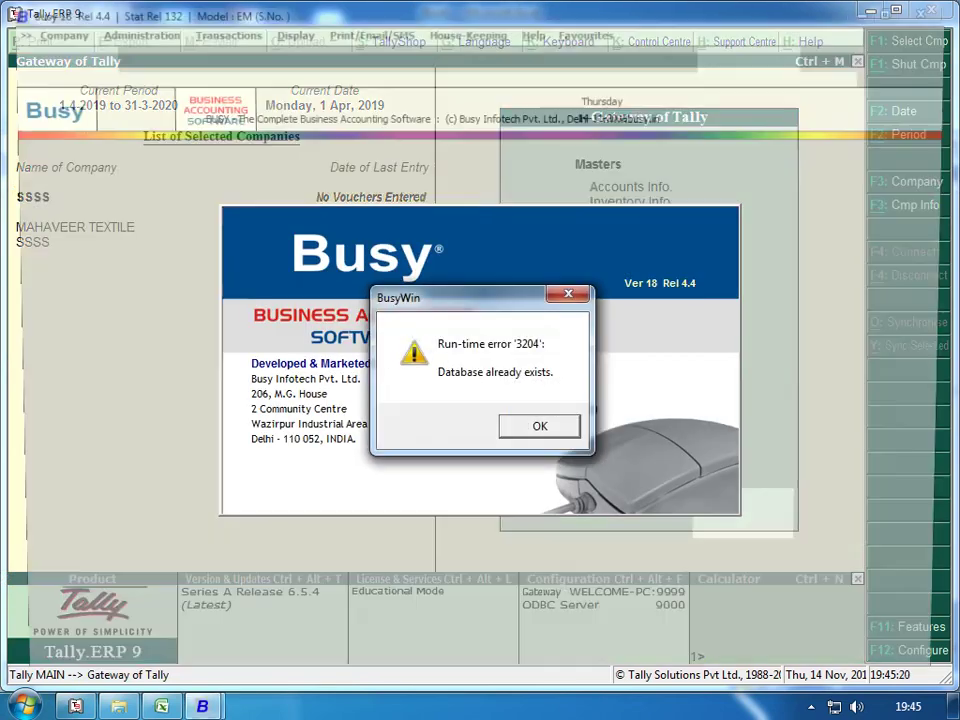
pyautogui.press('Return')
pyautogui.press('Return')
pyautogui.press('Return')
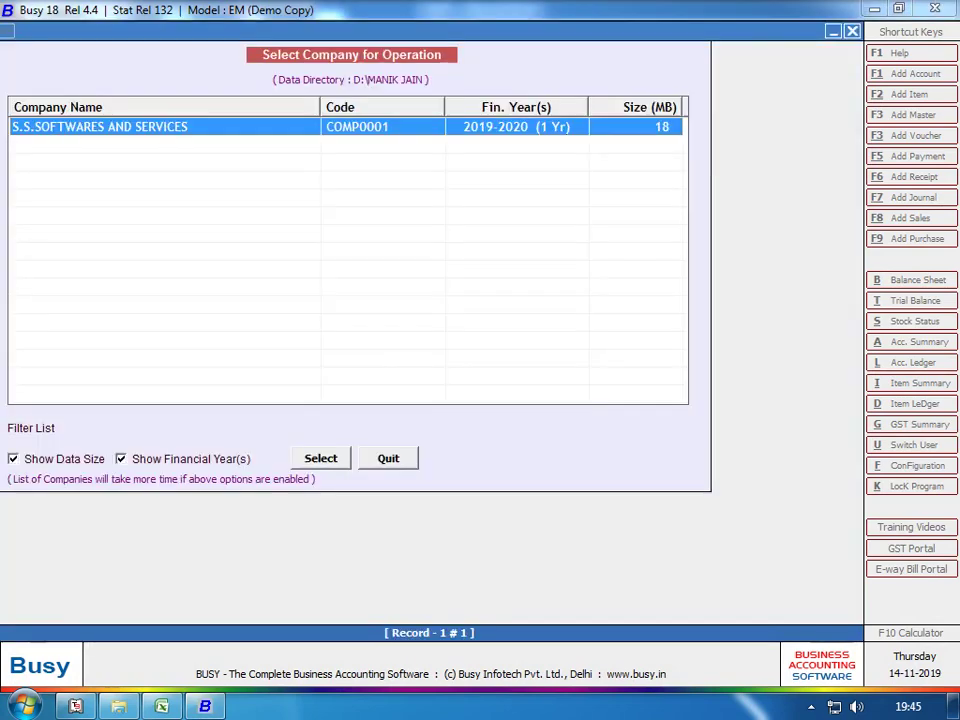
pyautogui.press('Return')
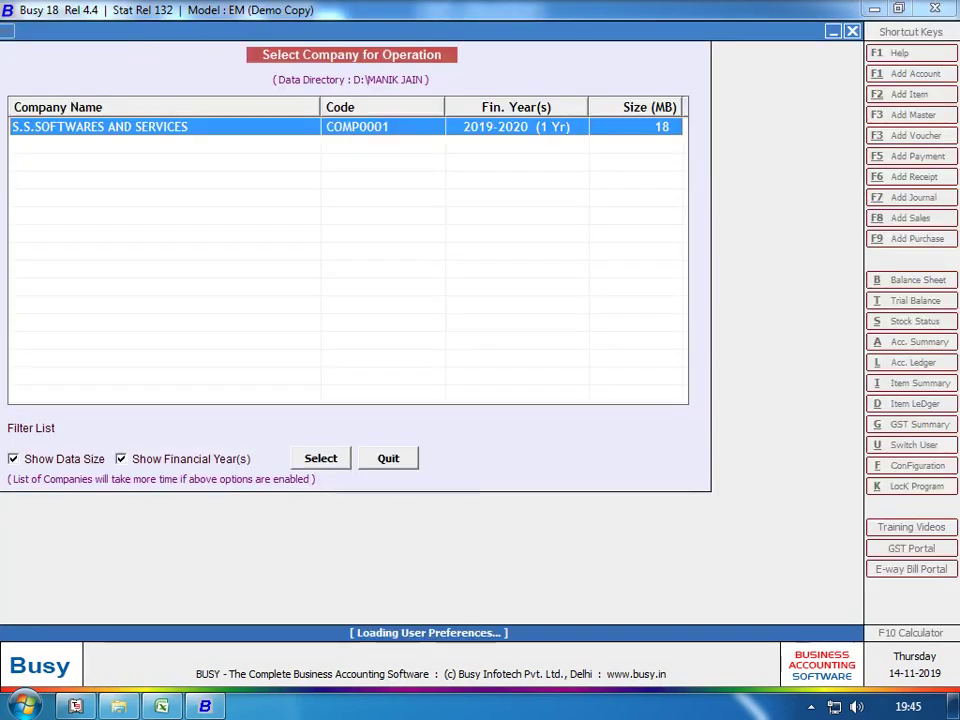
pyautogui.press('Left')
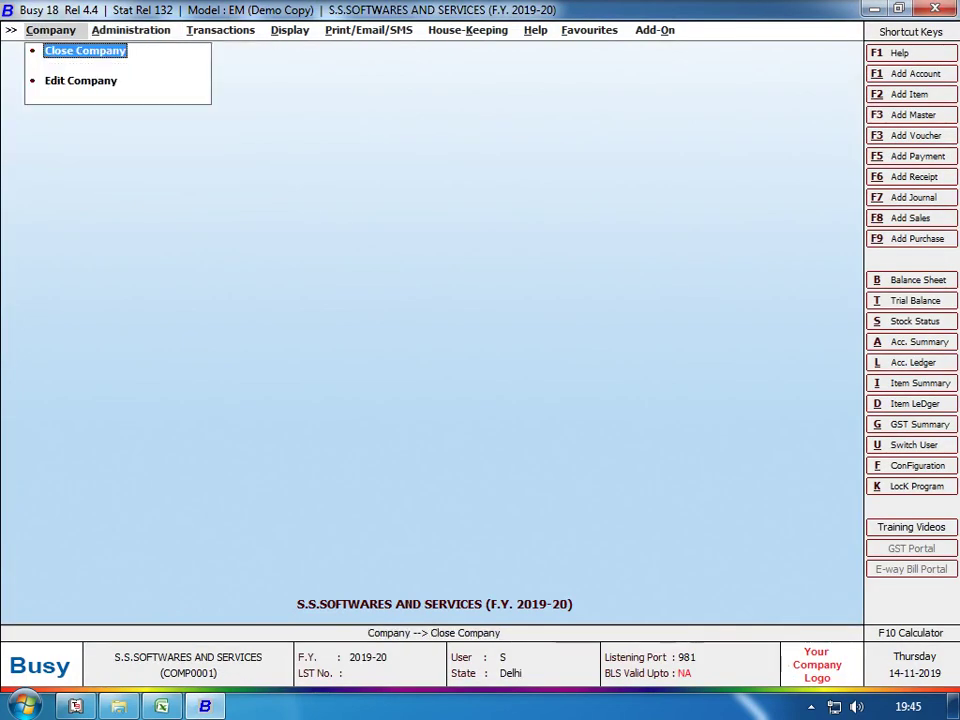
pyautogui.press('Down')
pyautogui.press('Return')
pyautogui.press('Return')
pyautogui.press('Return')
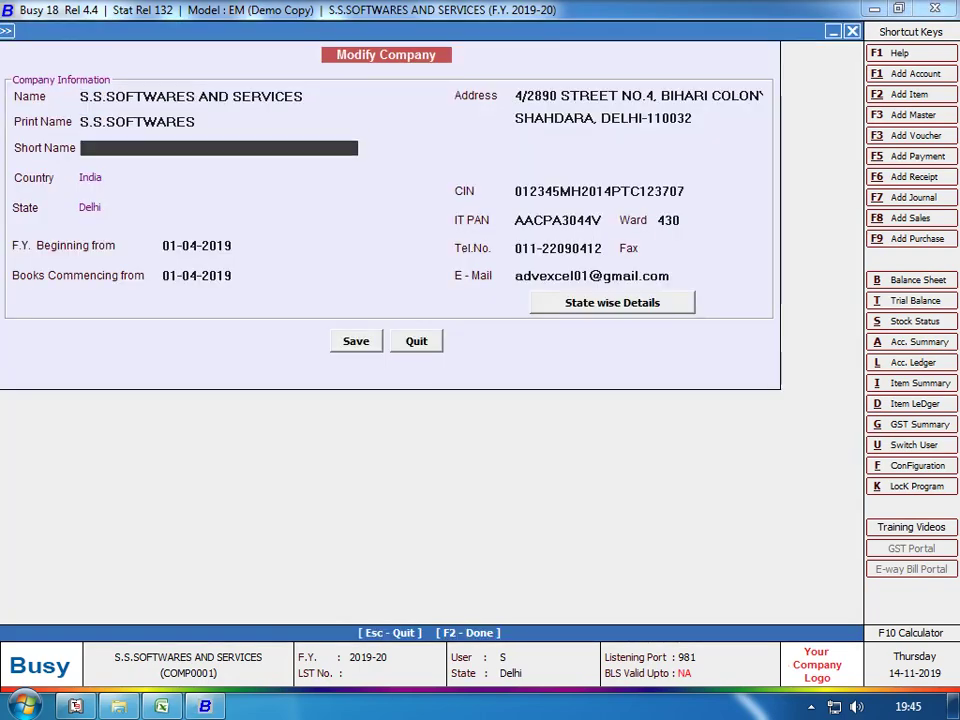
pyautogui.press('Return')
pyautogui.press('Return')
pyautogui.press('Return')
pyautogui.press('Return')
pyautogui.press('Return')
pyautogui.press('Return')
pyautogui.press('Return')
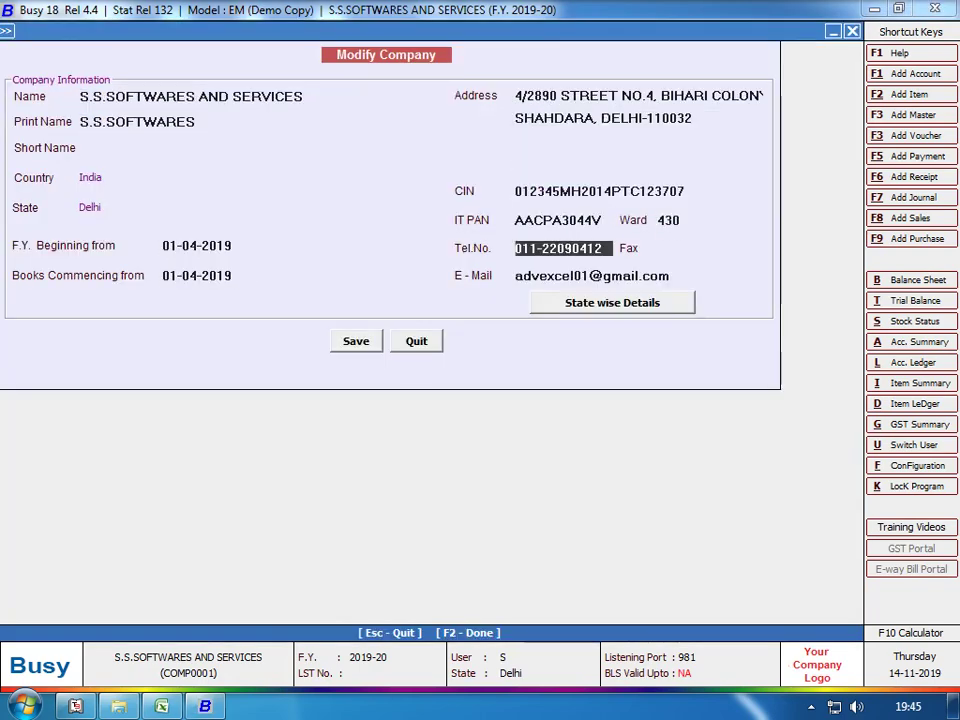
pyautogui.press('Escape')
pyautogui.press('Return')
pyautogui.press('Up')
pyautogui.press('Return')
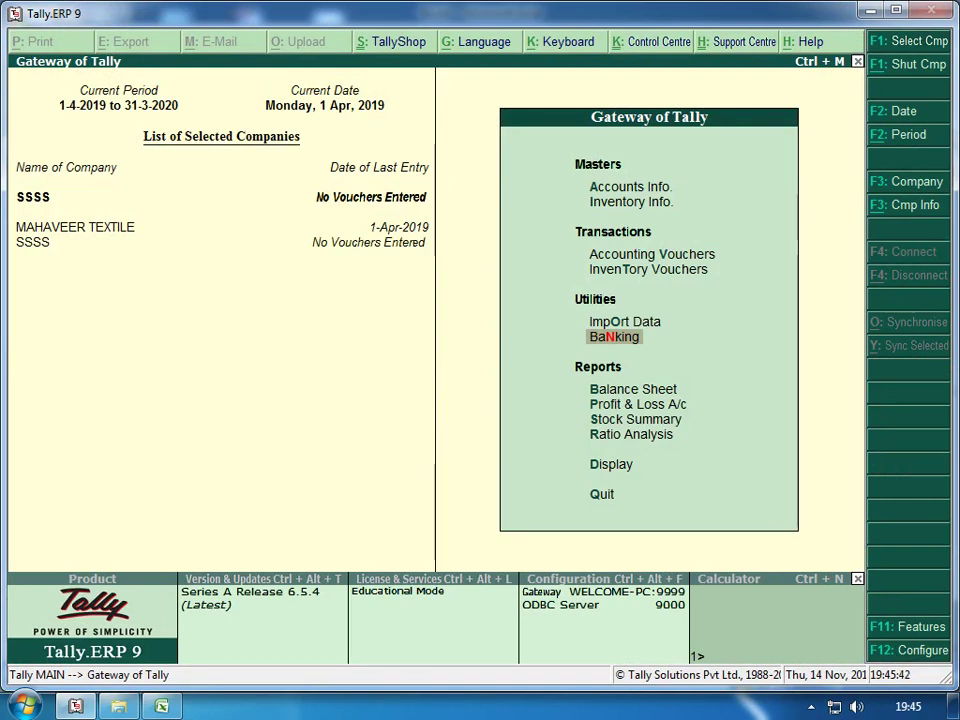
# Step: Navigate Explorer to D:\tally data to show the company folder 10000
pyautogui.click(118, 706)
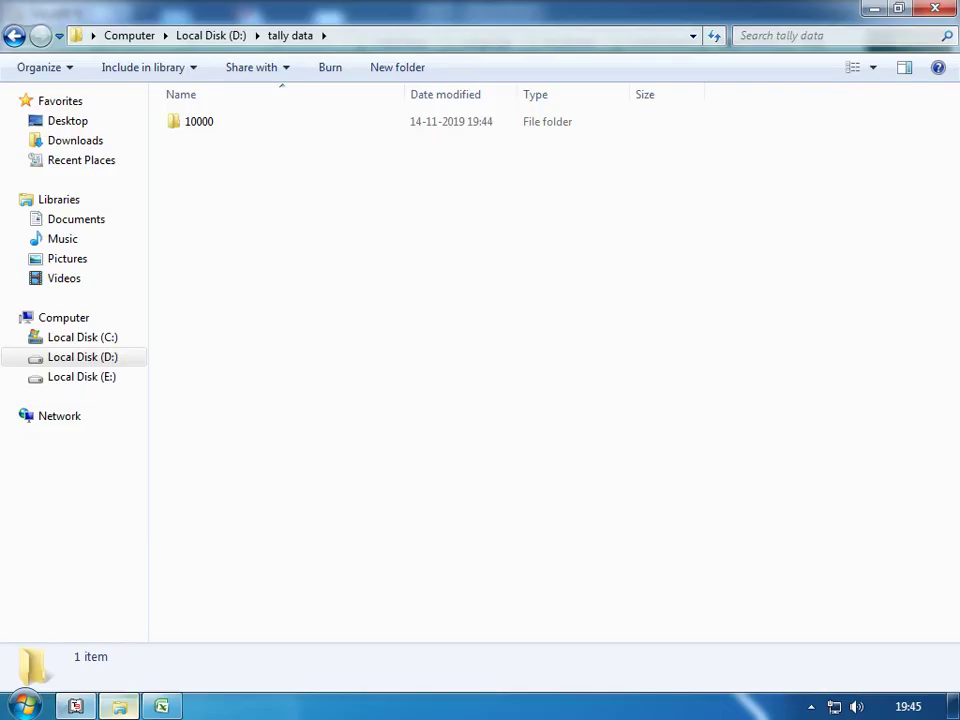
pyautogui.click(210, 35)
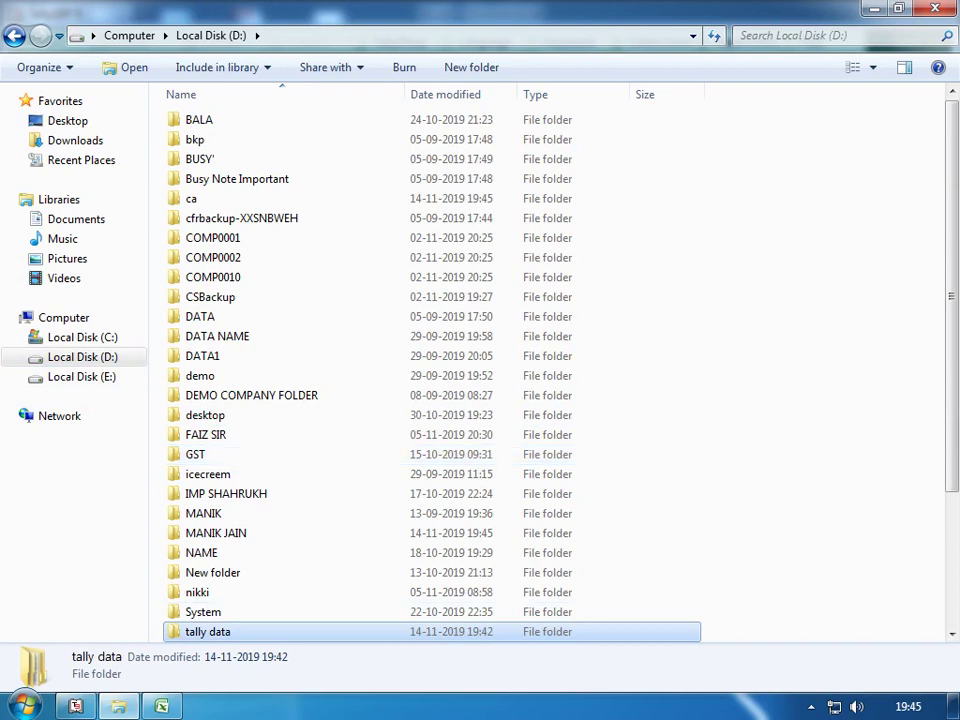
pyautogui.doubleClick(245, 631)
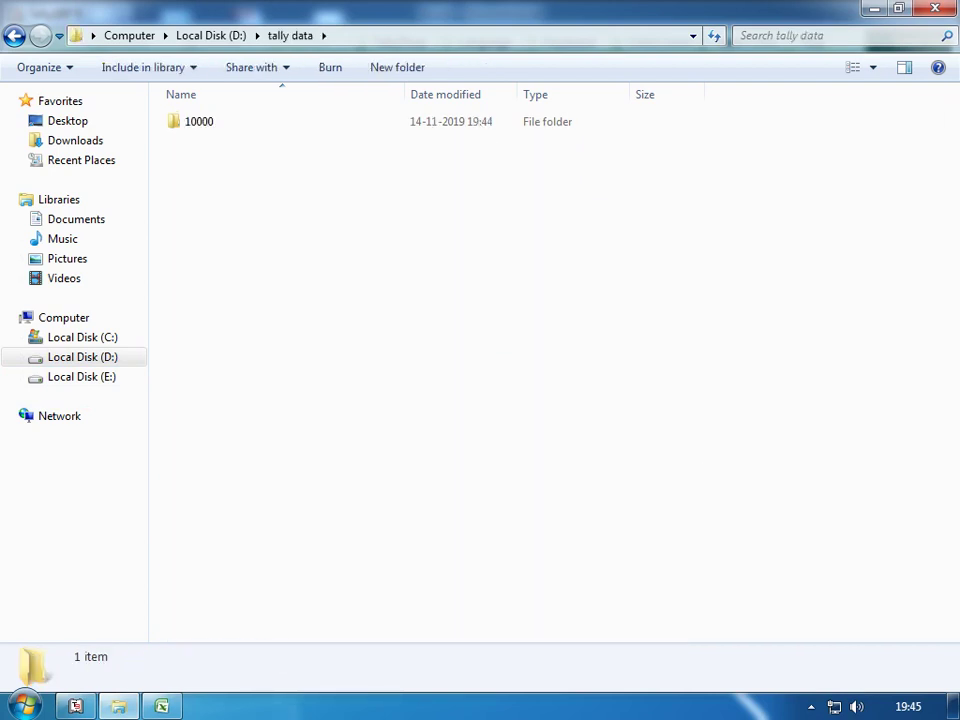
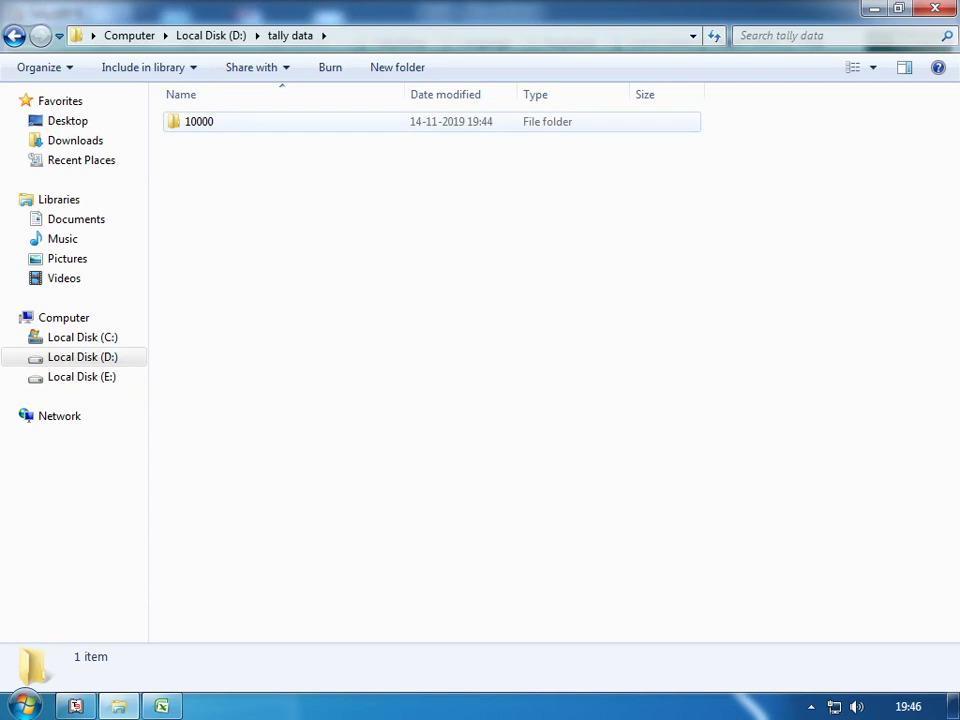
# Step: Back in Tally, create company AAA with country India and state Delhi
pyautogui.hotkey('alt', 'Tab')
pyautogui.press('Escape')
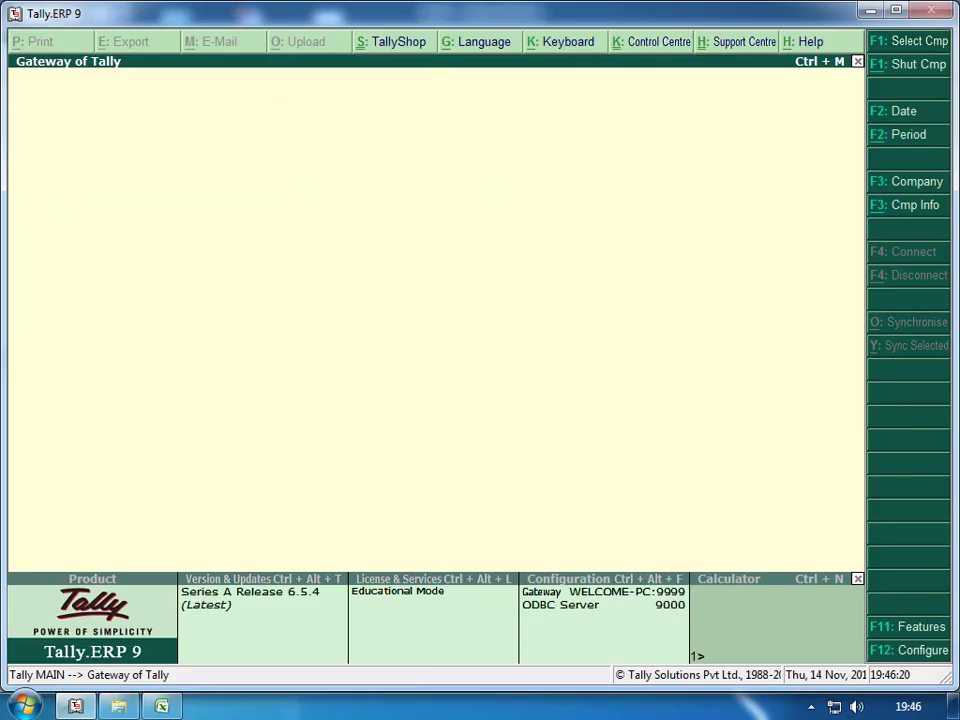
pyautogui.press('n')
pyautogui.hotkey('alt', 'F3')
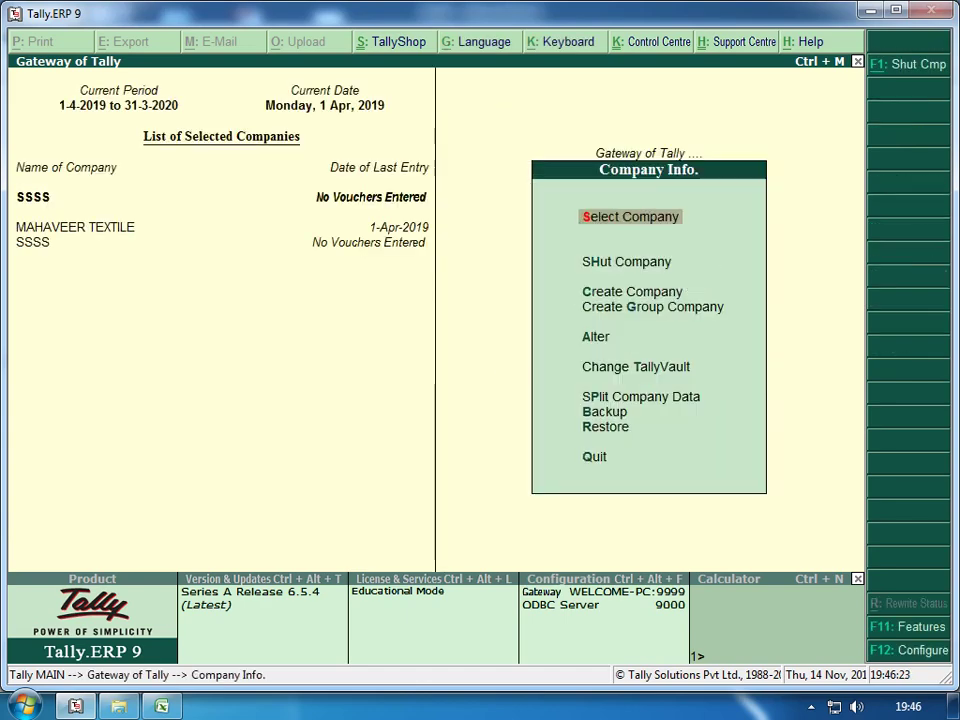
pyautogui.press('Down')
pyautogui.press('Down')
pyautogui.press('Return')
pyautogui.write('A')
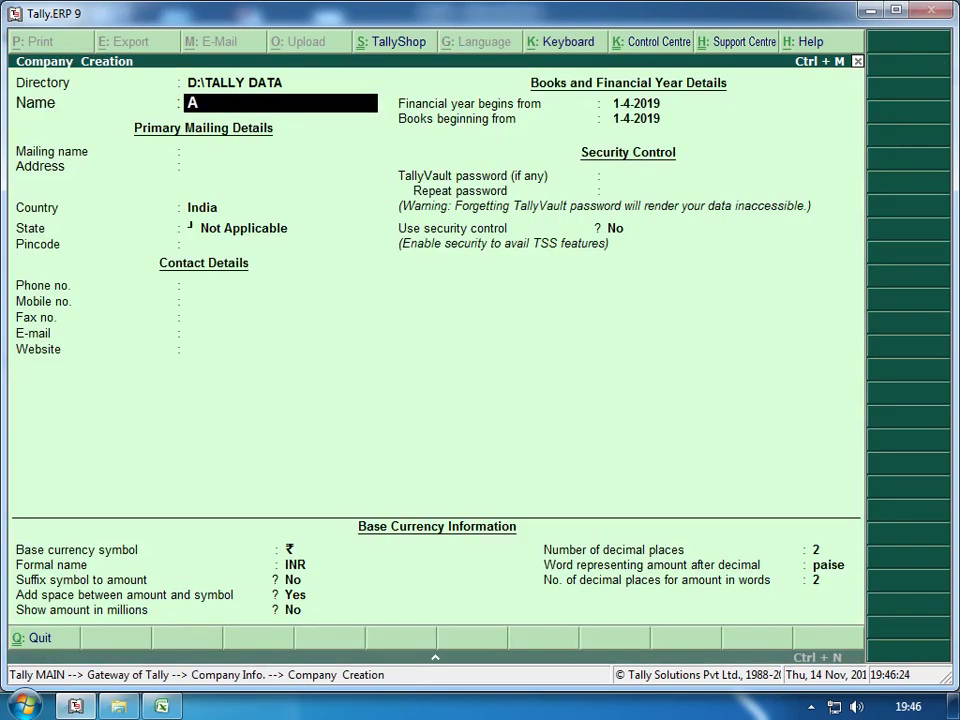
pyautogui.write('AA')
pyautogui.press('Return')
pyautogui.press('Return')
pyautogui.press('Return')
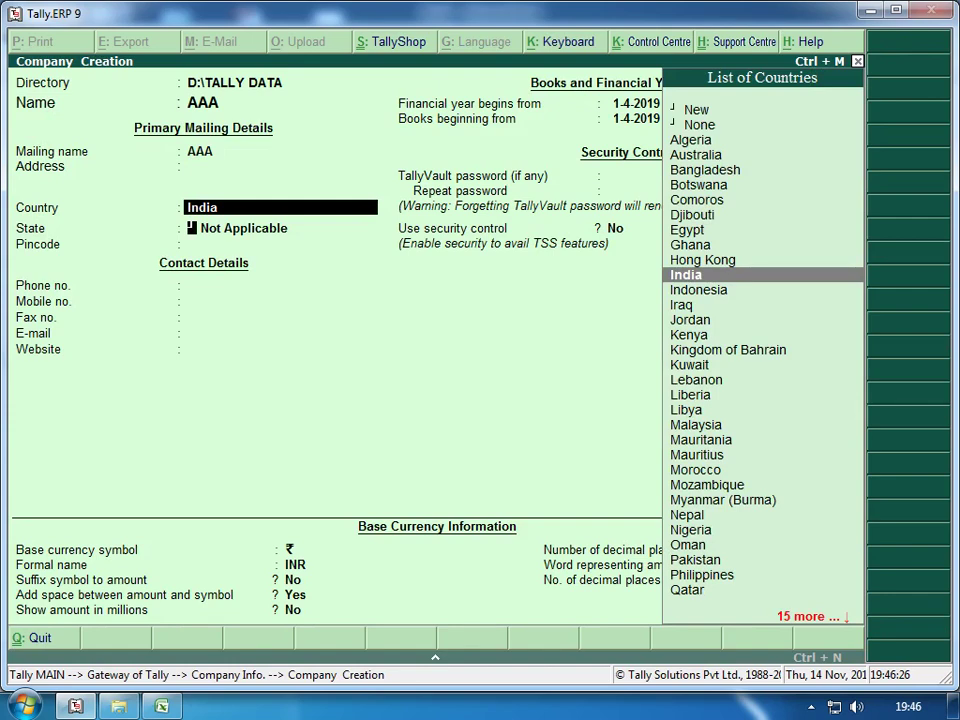
pyautogui.press('Return')
pyautogui.write('De')
pyautogui.press('Return')
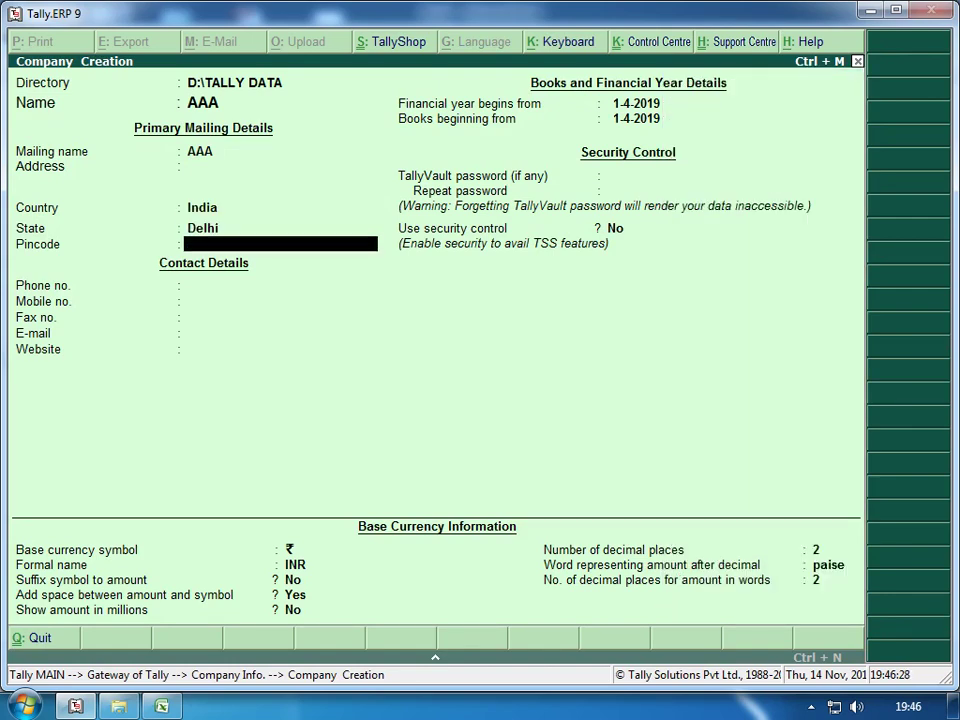
pyautogui.hotkey('ctrl', 'a')
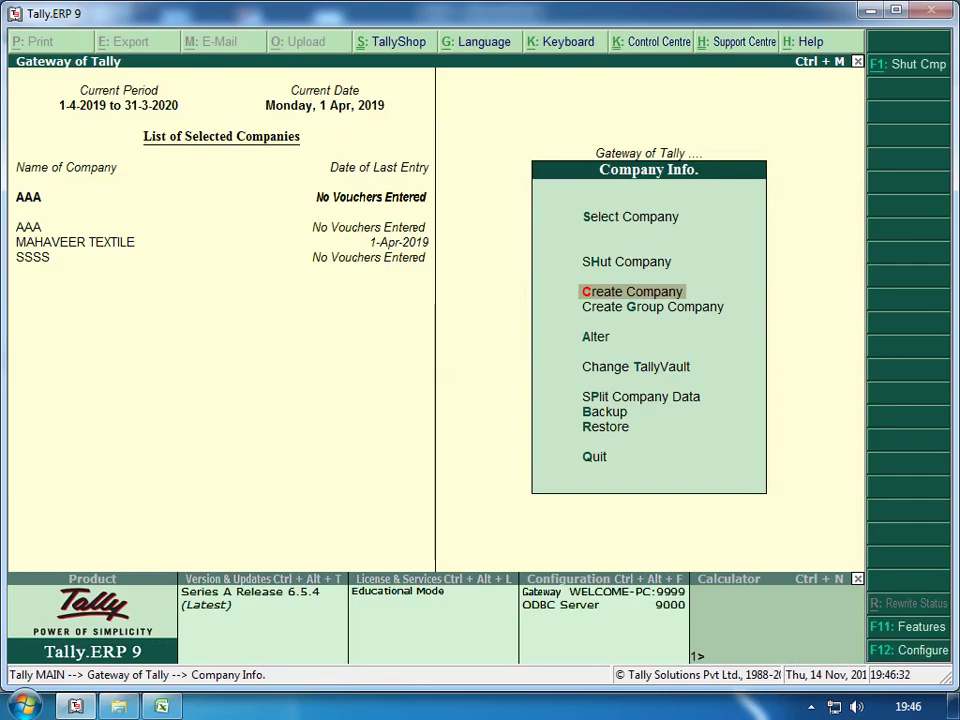
# Step: Check tally data, confirm AAA appears as 10001 in the Select Company list, then open Computer
pyautogui.hotkey('alt', 'Tab')
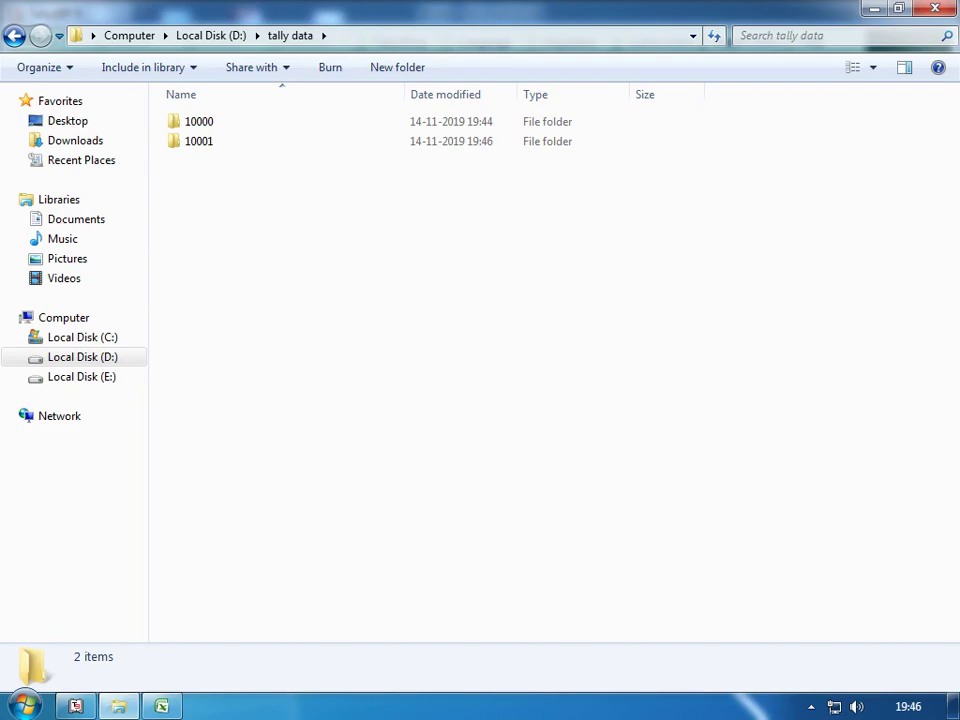
pyautogui.hotkey('alt', 'F4')
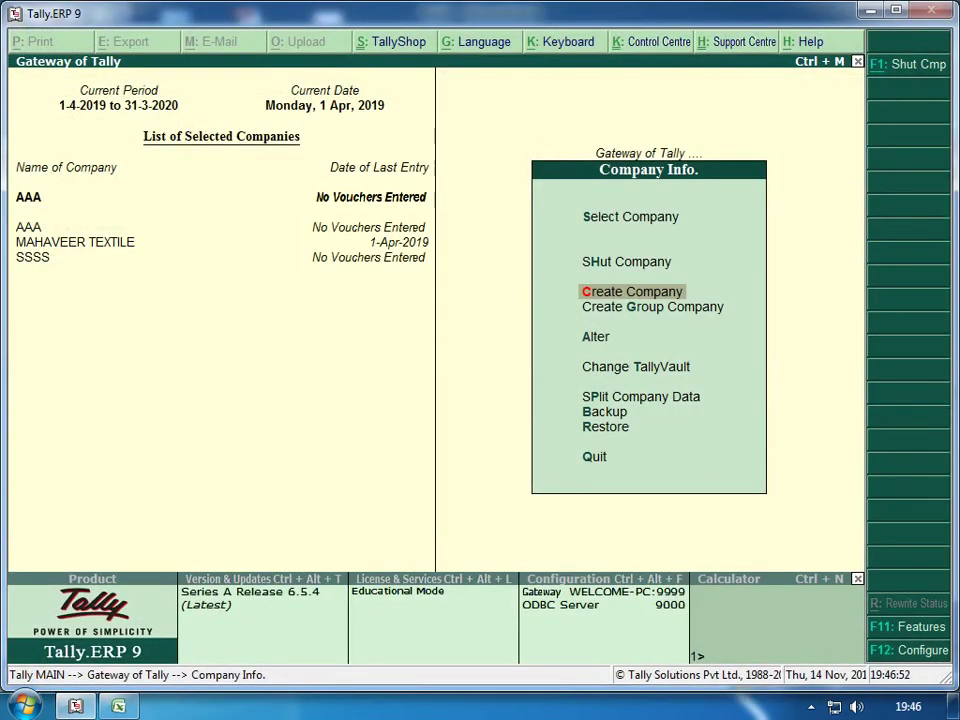
pyautogui.press('Up')
pyautogui.press('Up')
pyautogui.press('Return')
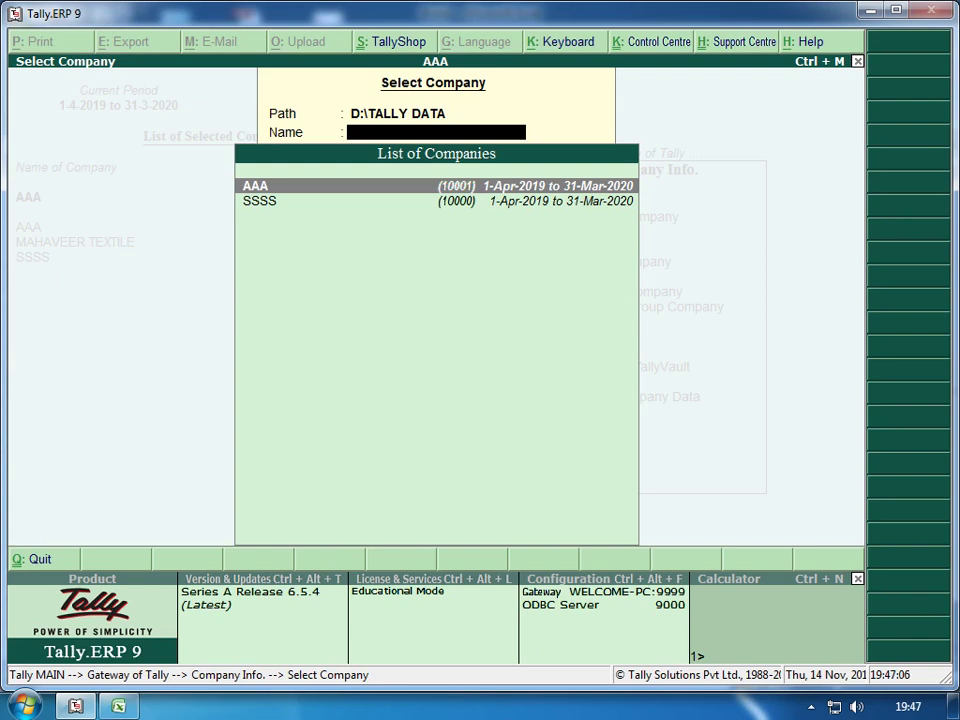
pyautogui.hotkey('alt', 'Tab')
pyautogui.hotkey('alt', 'Tab')
pyautogui.press('super+e')
# Step: Browse into D:\tally data\10001 to view the new company's 11 data files, then close Explorer
pyautogui.doubleClick(470, 140)
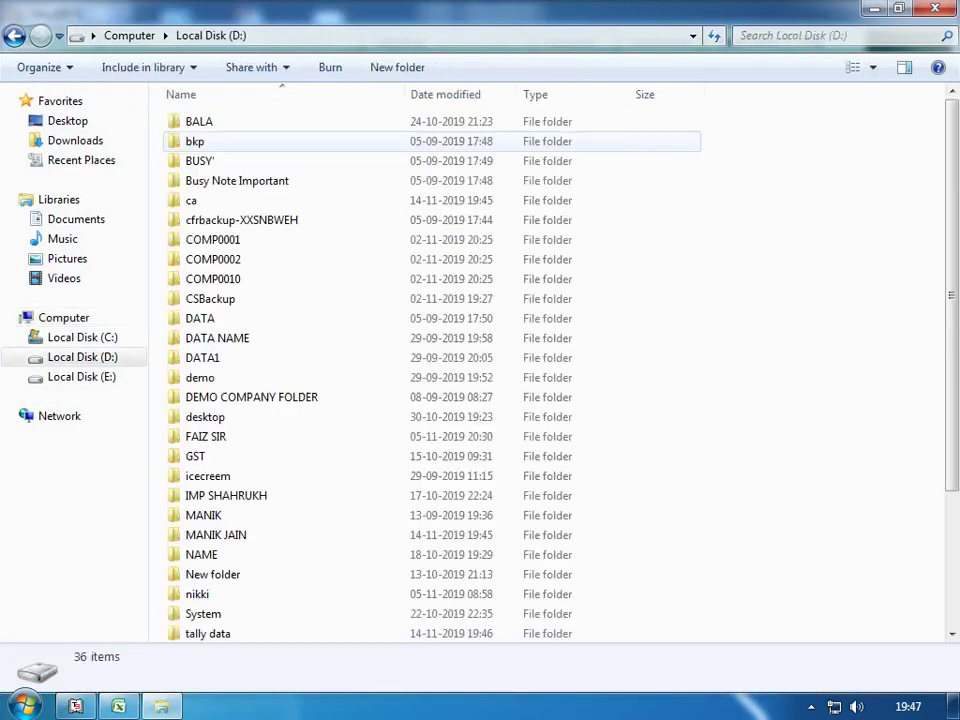
pyautogui.write('t')
pyautogui.press('Return')
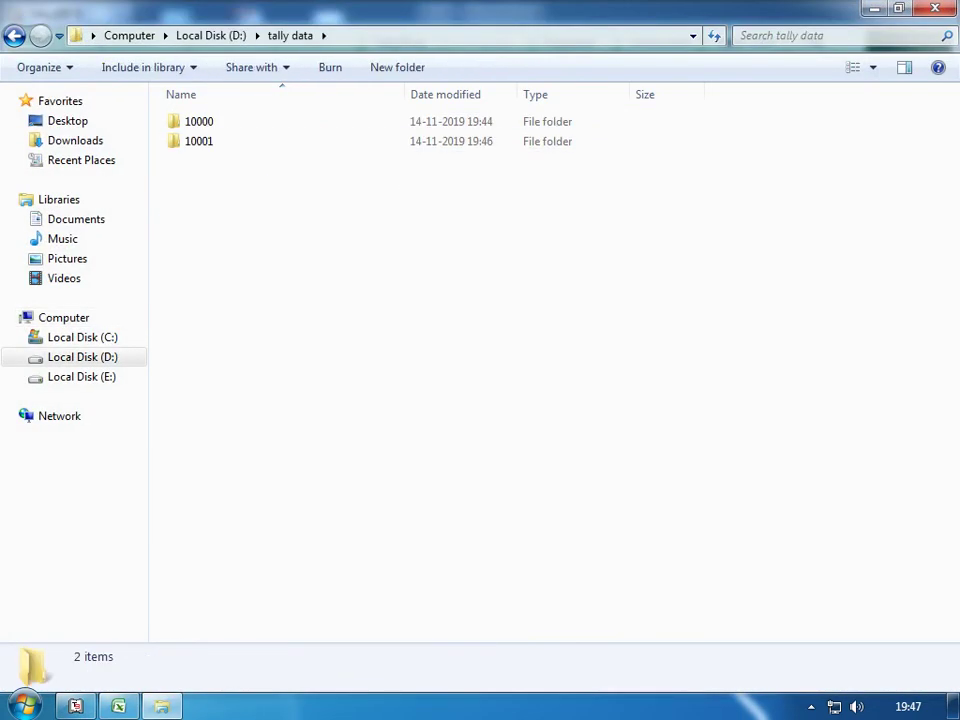
pyautogui.press('Down')
pyautogui.press('Down')
pyautogui.hotkey('ctrl', 'a')
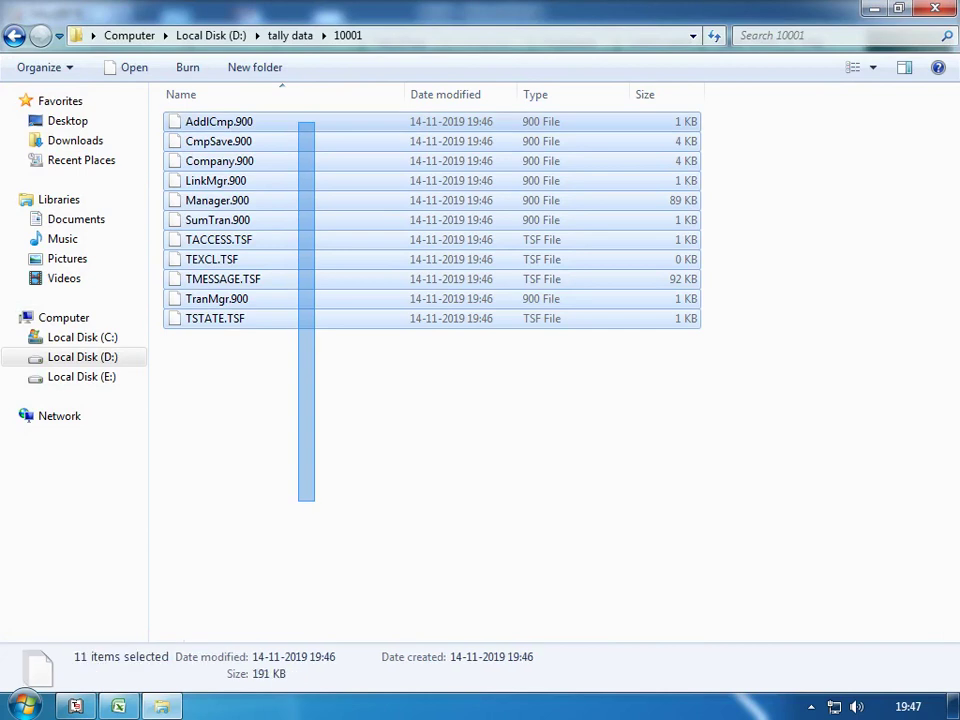
pyautogui.hotkey('shift', 'F10')
pyautogui.press('Escape')
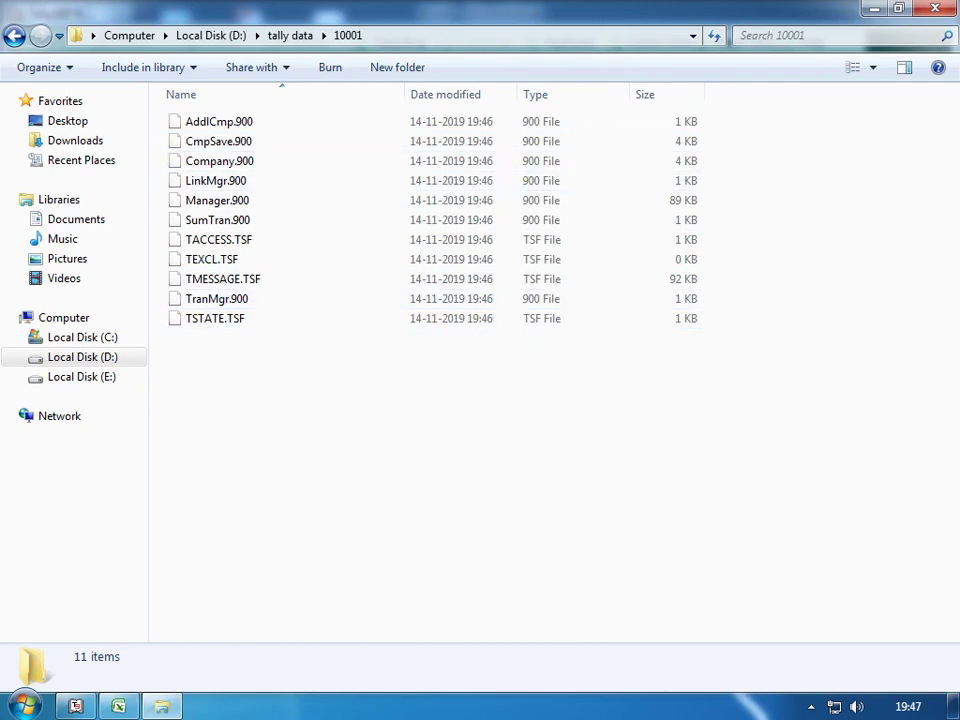
pyautogui.hotkey('alt', 'F4')
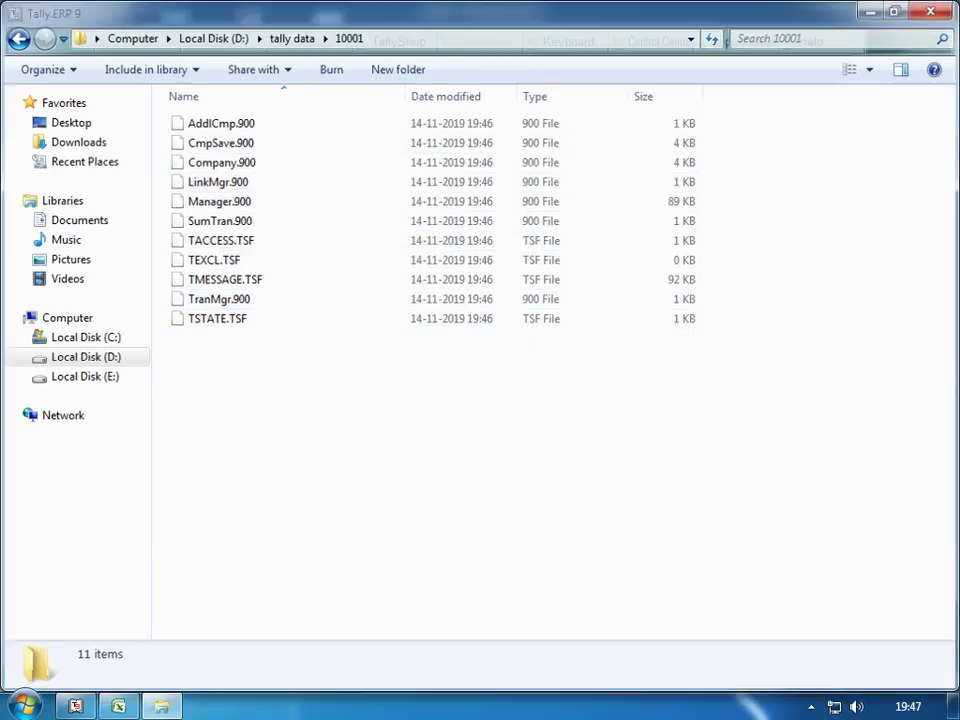
pyautogui.press('Return')
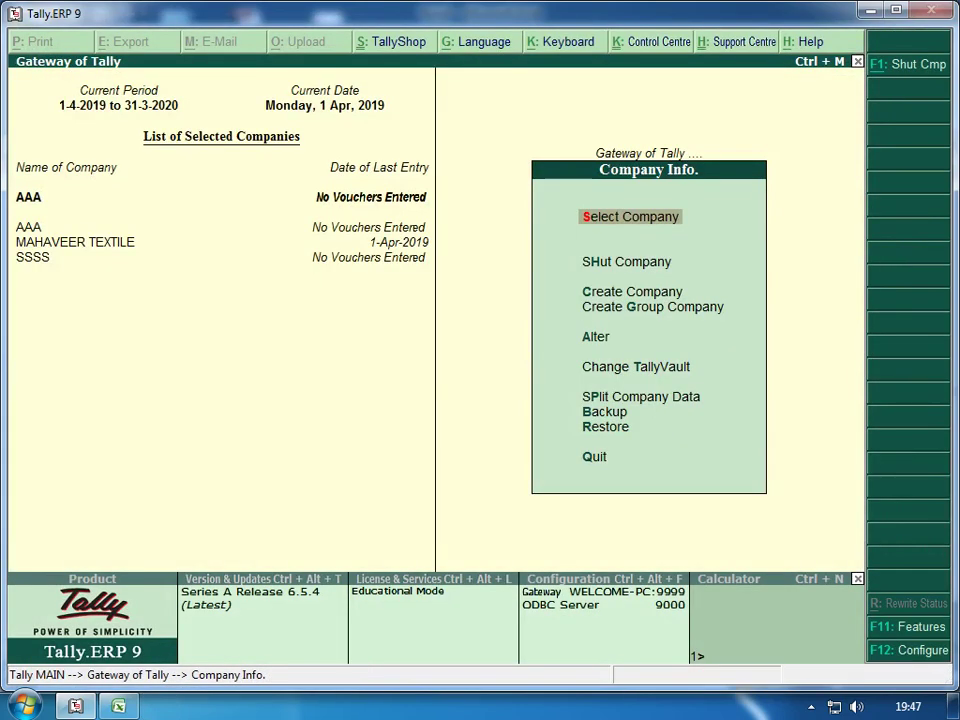
pyautogui.press('Escape')
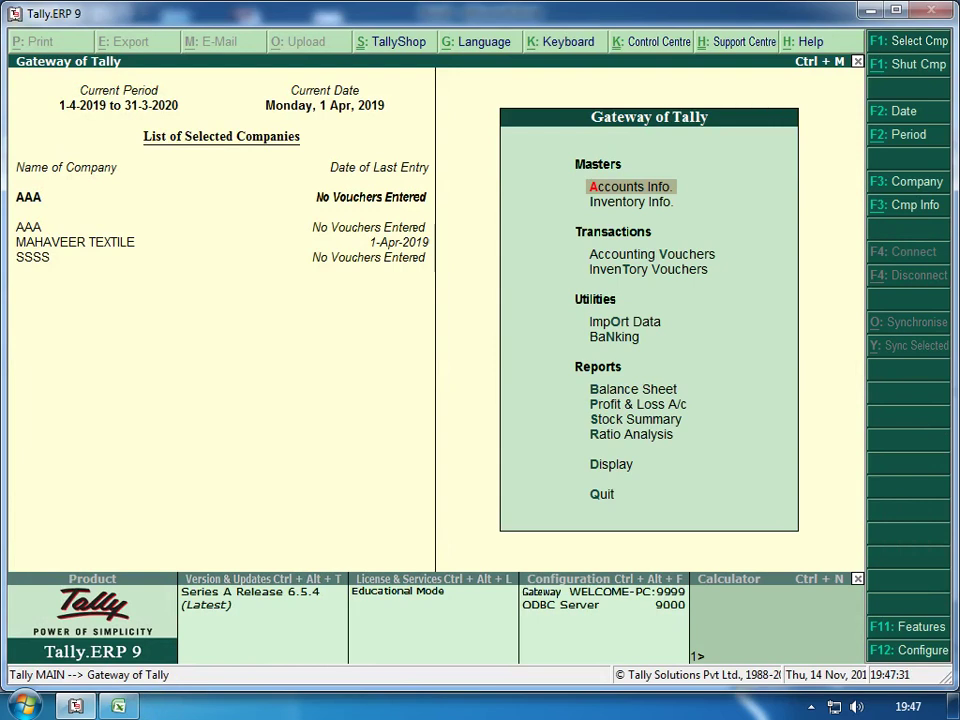
pyautogui.hotkey('alt', 'F3')
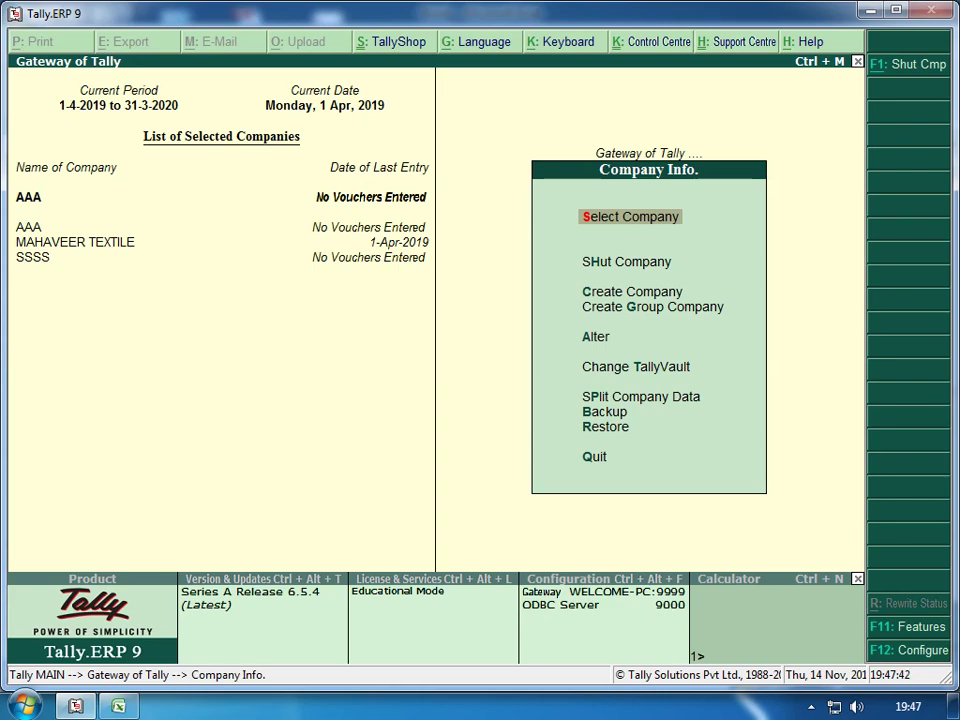
# Step: Open company AAA for alteration and start a deletion, then back out without changes
pyautogui.press('Down')
pyautogui.press('Down')
pyautogui.press('Down')
pyautogui.press('Down')
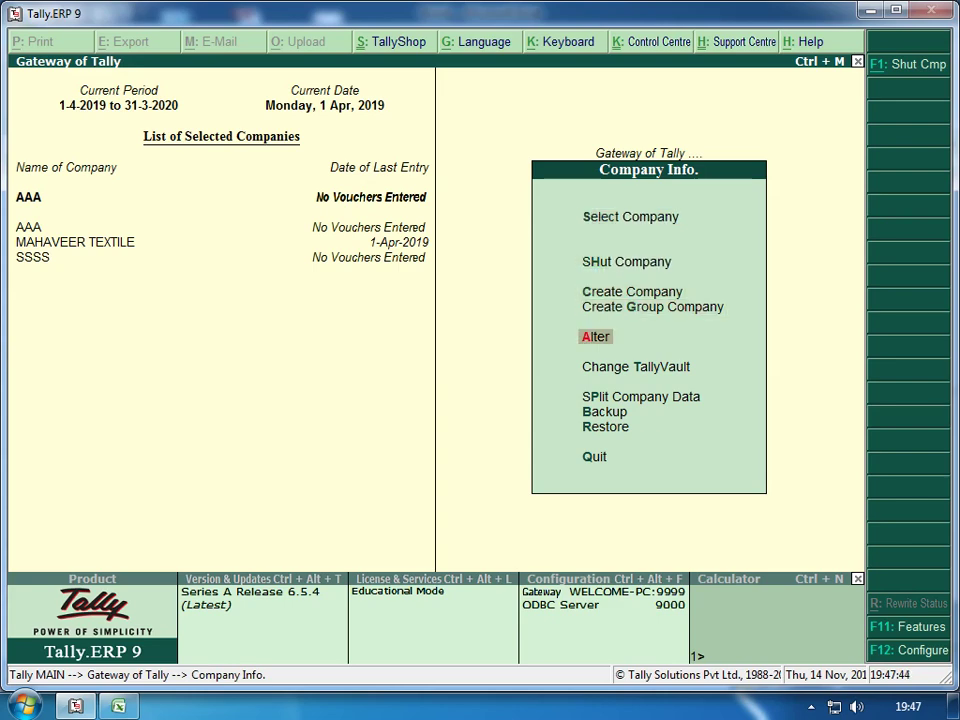
pyautogui.press('Return')
pyautogui.press('Return')
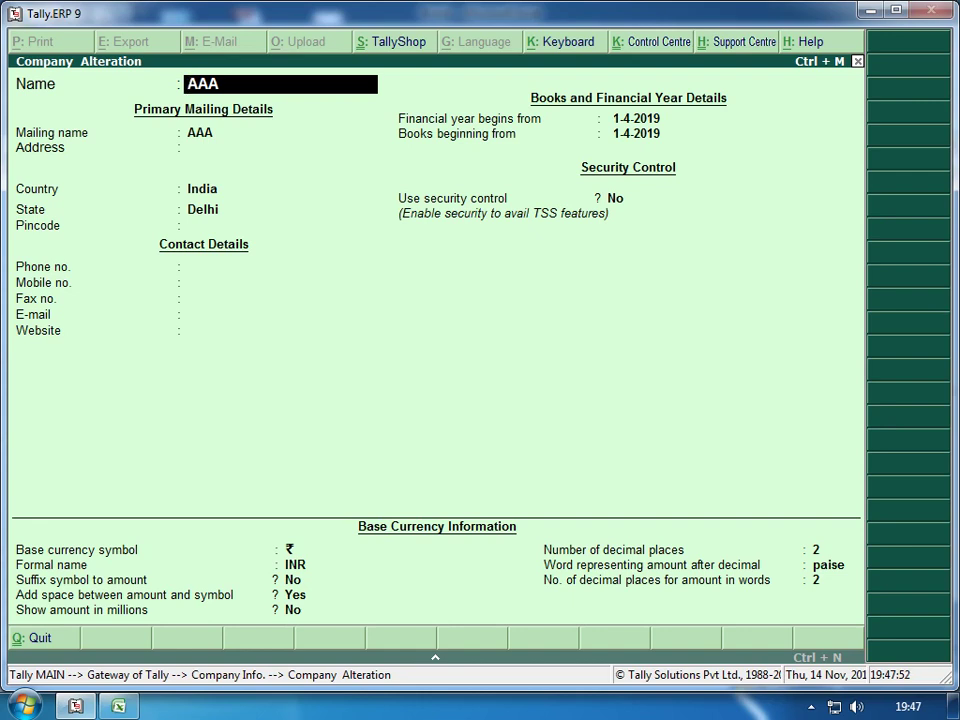
pyautogui.hotkey('alt', 'd')
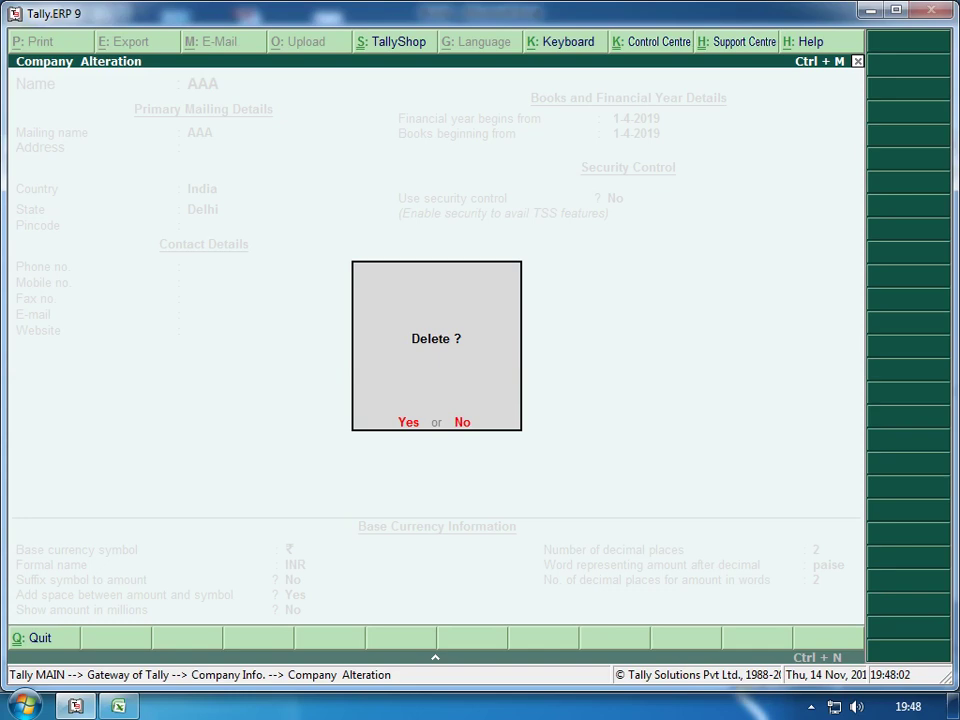
pyautogui.press('Escape')
pyautogui.press('Escape')
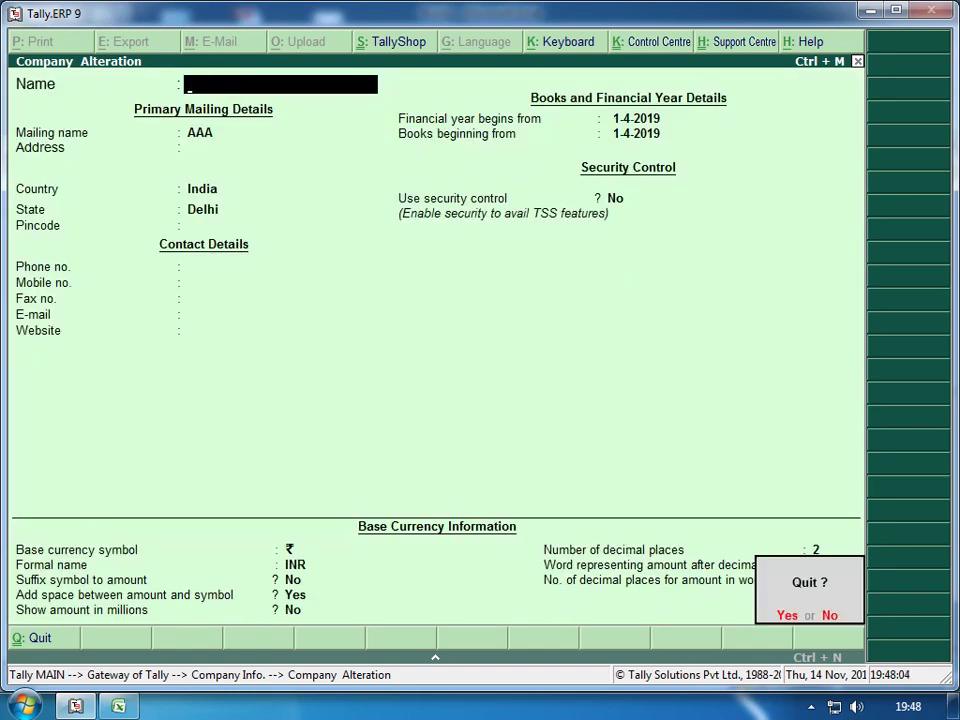
pyautogui.press('Return')
pyautogui.press('Escape')
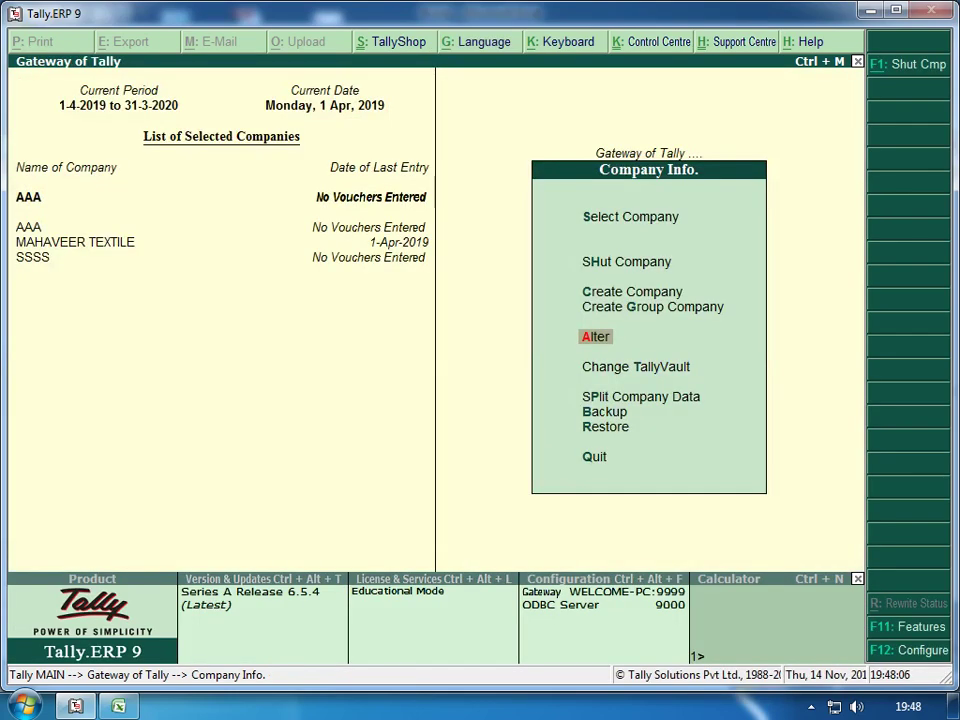
# Step: Reopen AAA and delete it, answering Yes to both confirmations
pyautogui.press('Return')
pyautogui.press('Return')
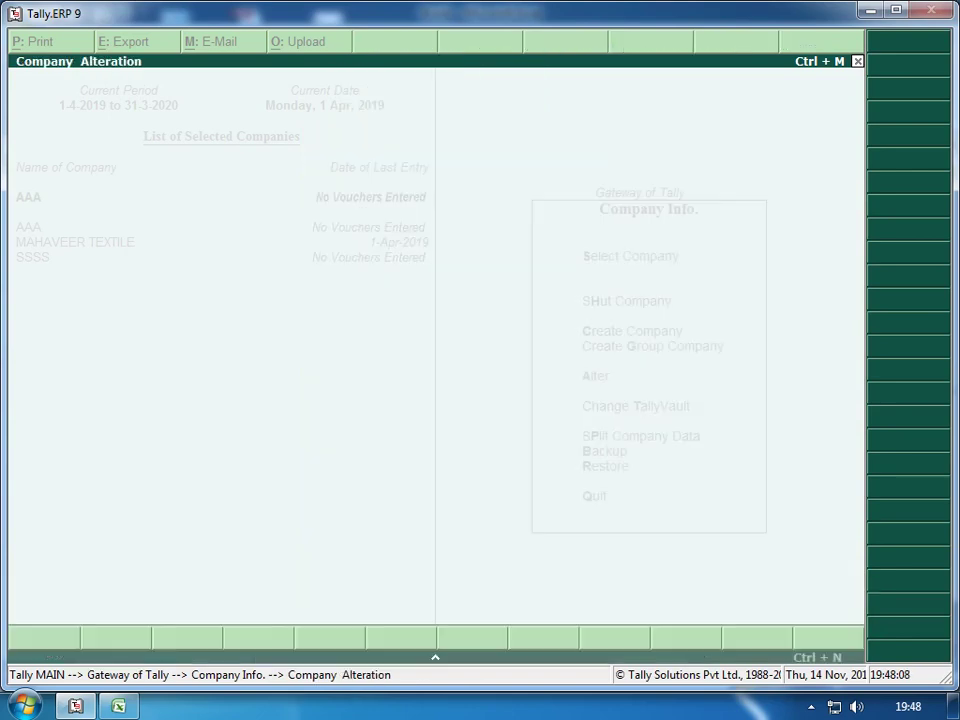
pyautogui.hotkey('alt', 'd')
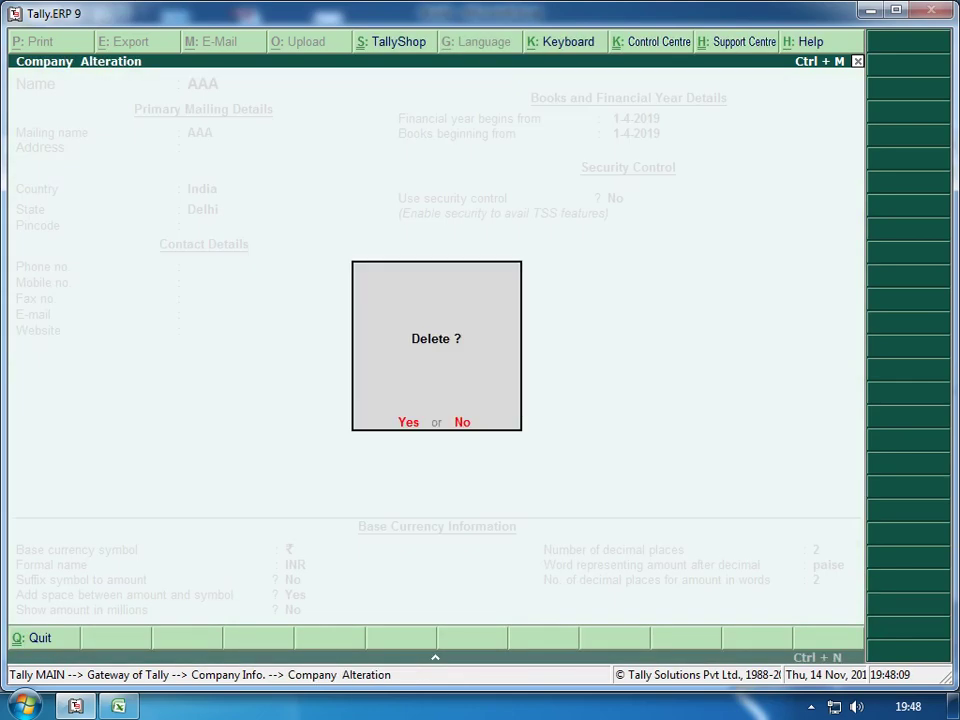
pyautogui.press('y')
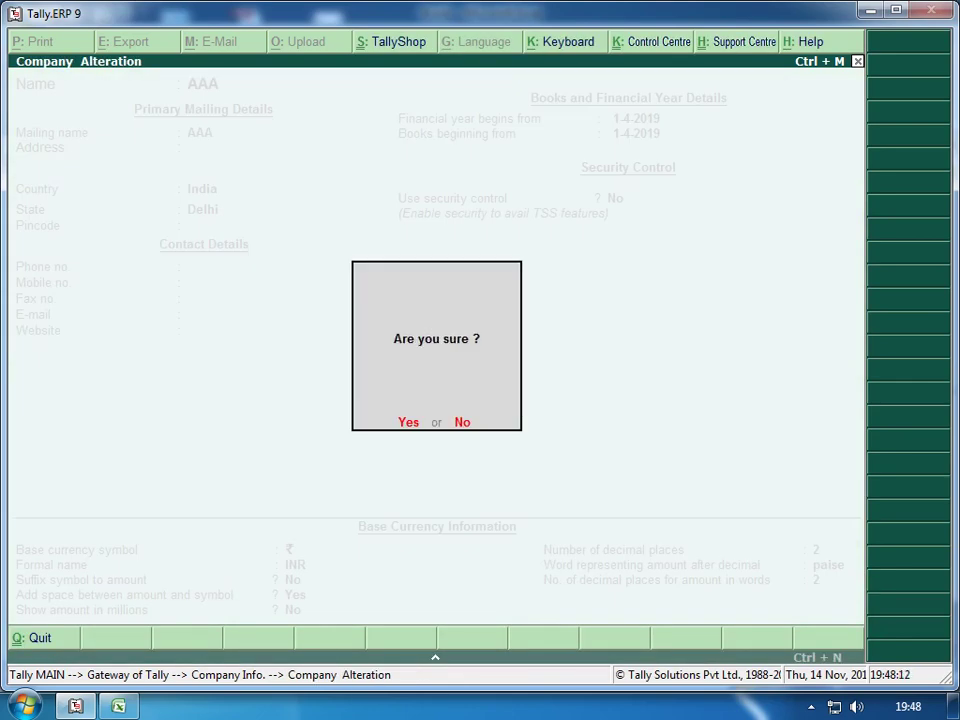
pyautogui.press('y')
pyautogui.press('Escape')
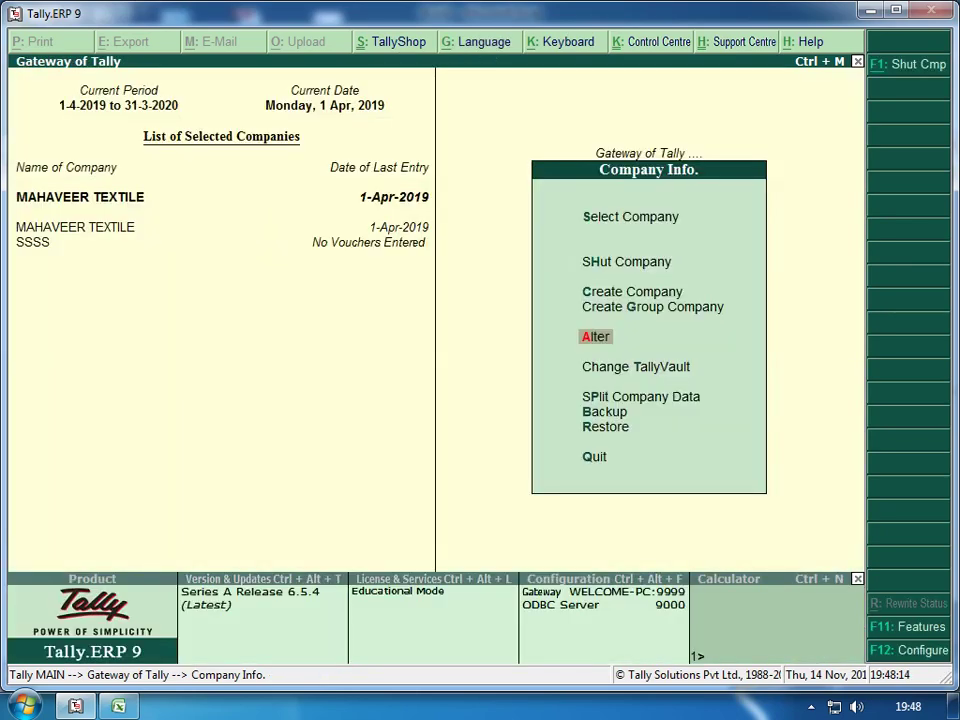
pyautogui.click(24, 706)
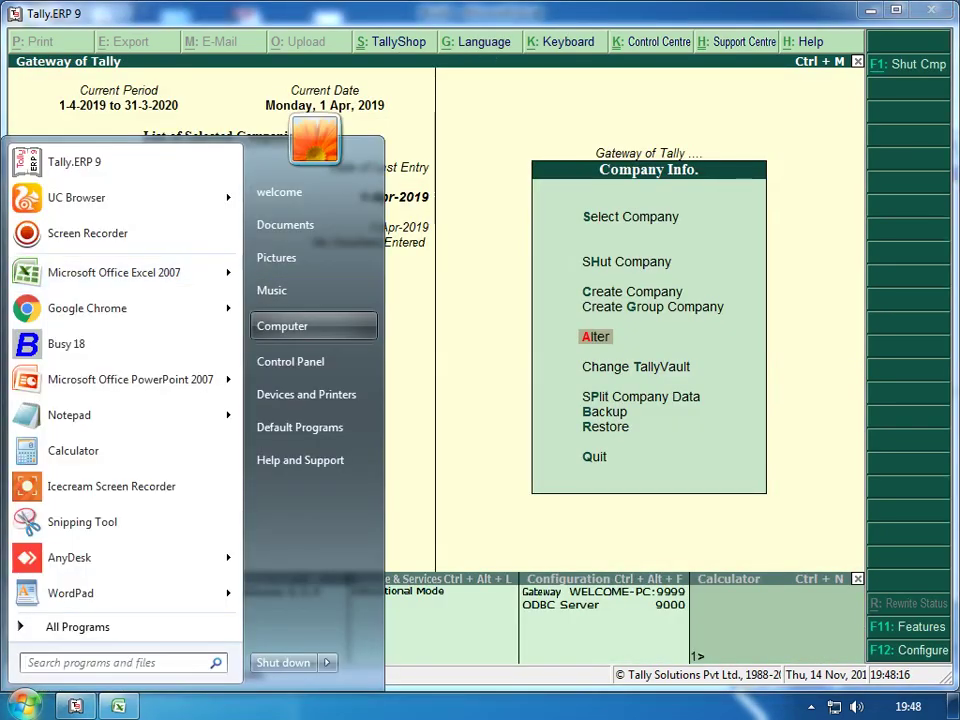
# Step: Open the tally data folder on Local Disk (D:) from Computer
pyautogui.click(282, 326)
pyautogui.doubleClick(440, 138)
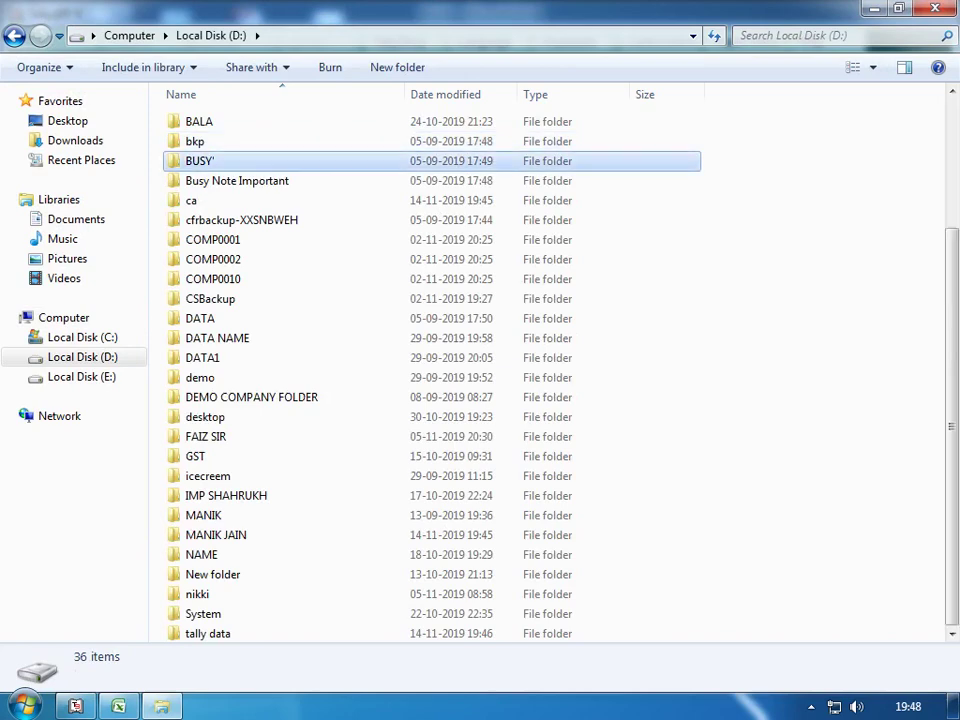
pyautogui.scroll(-3, 300, 161)
pyautogui.doubleClick(207, 454)
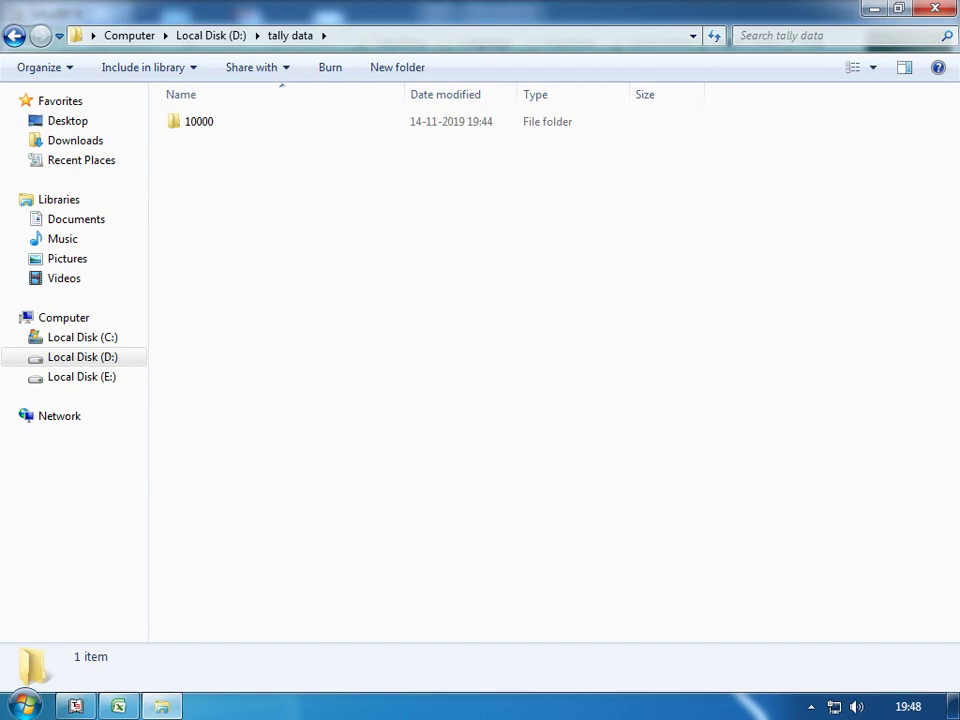
# Step: Return to the Gateway of Tally and quit Tally
pyautogui.hotkey('alt', 'Tab')
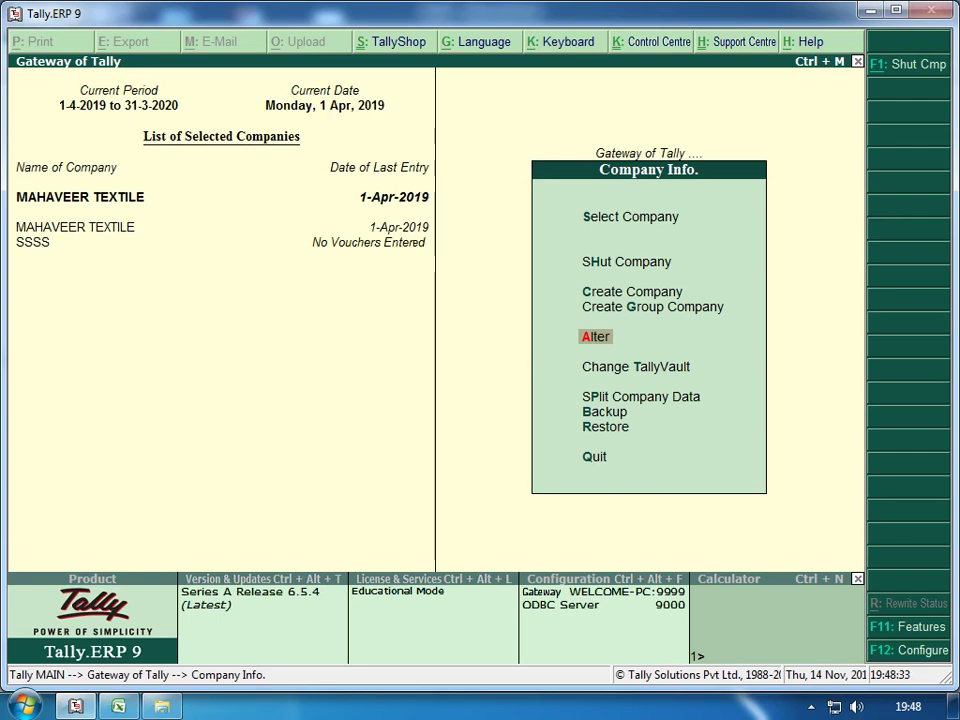
pyautogui.press('Escape')
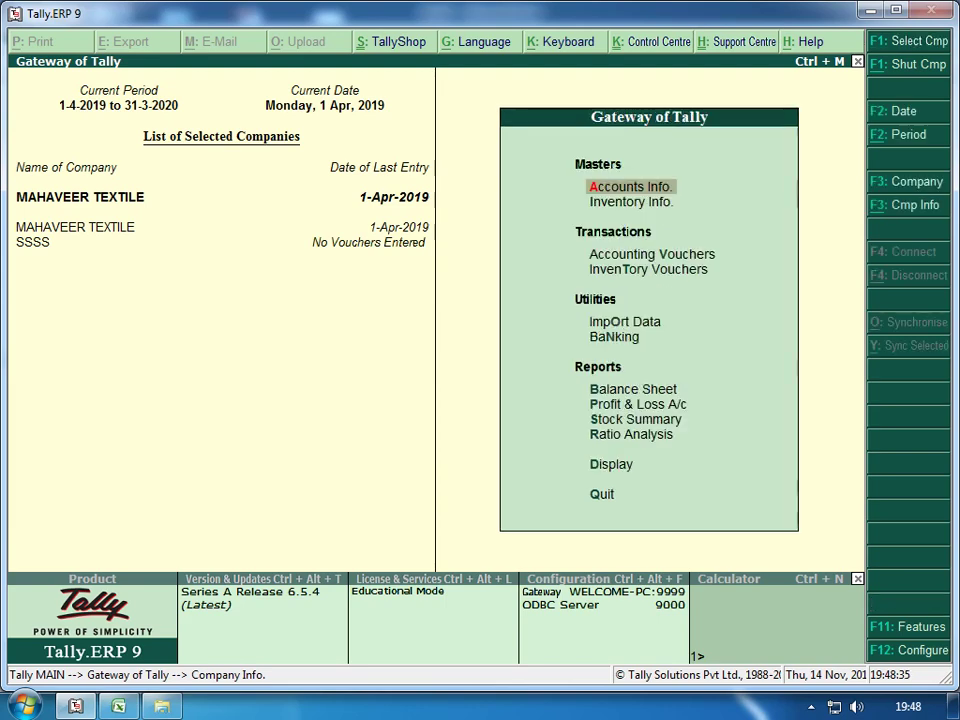
pyautogui.press('Escape')
pyautogui.press('Return')
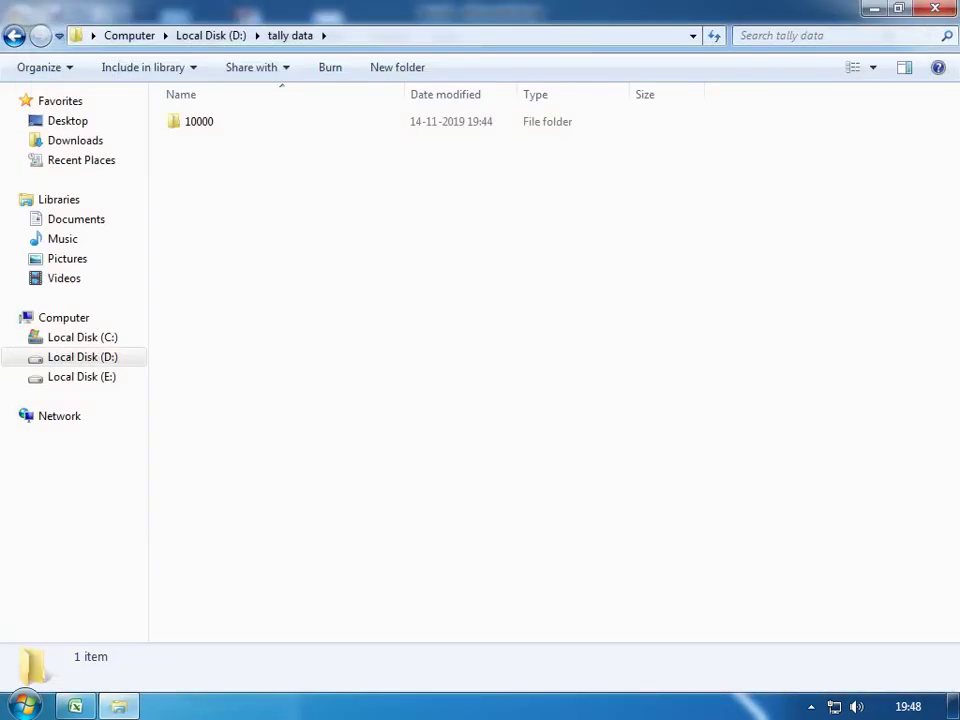
# Step: Close the tally data folder window and the Excel workbook without saving
pyautogui.hotkey('alt', 'F4')
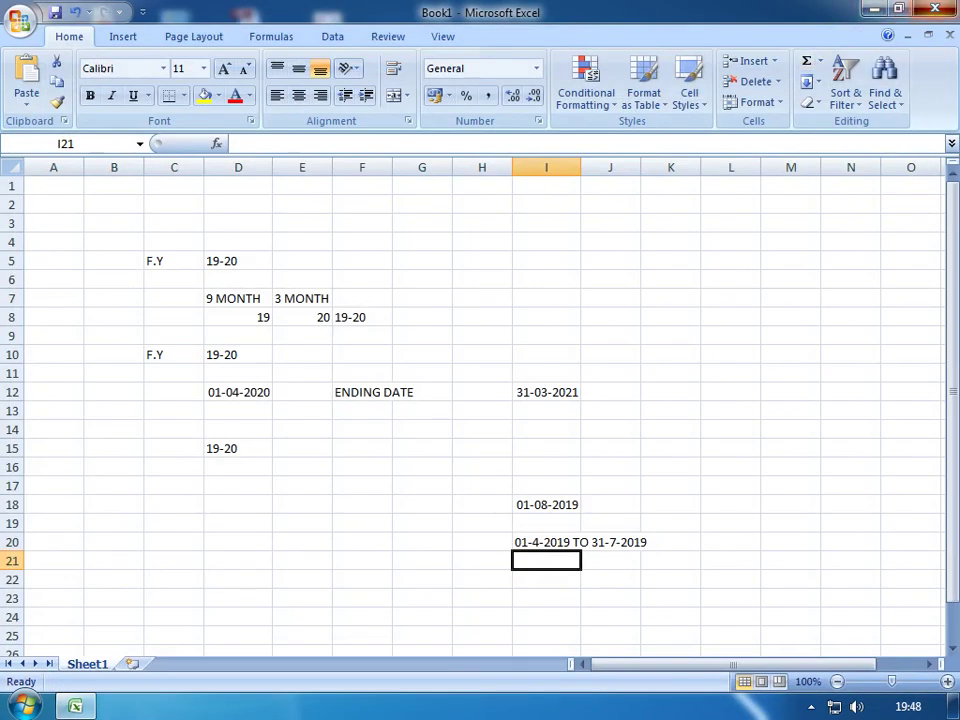
pyautogui.hotkey('alt', 'F4')
pyautogui.press('Tab')
pyautogui.press('Return')
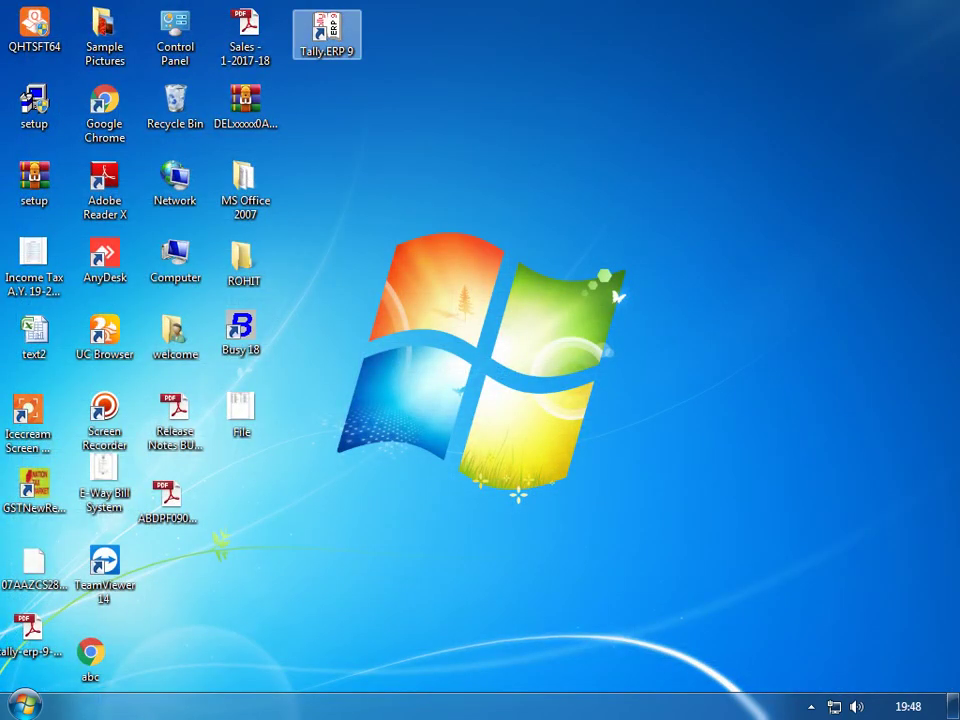
# Step: Launch Tally.ERP 9 from the desktop and choose Work in Educational Mode
pyautogui.press('Return')
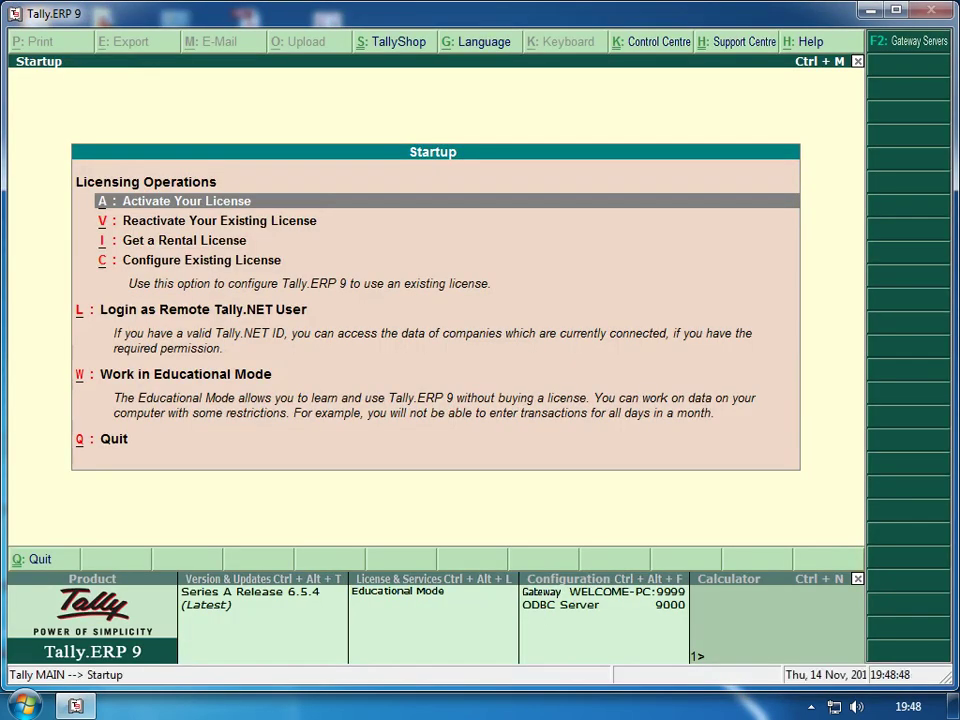
pyautogui.press('w')
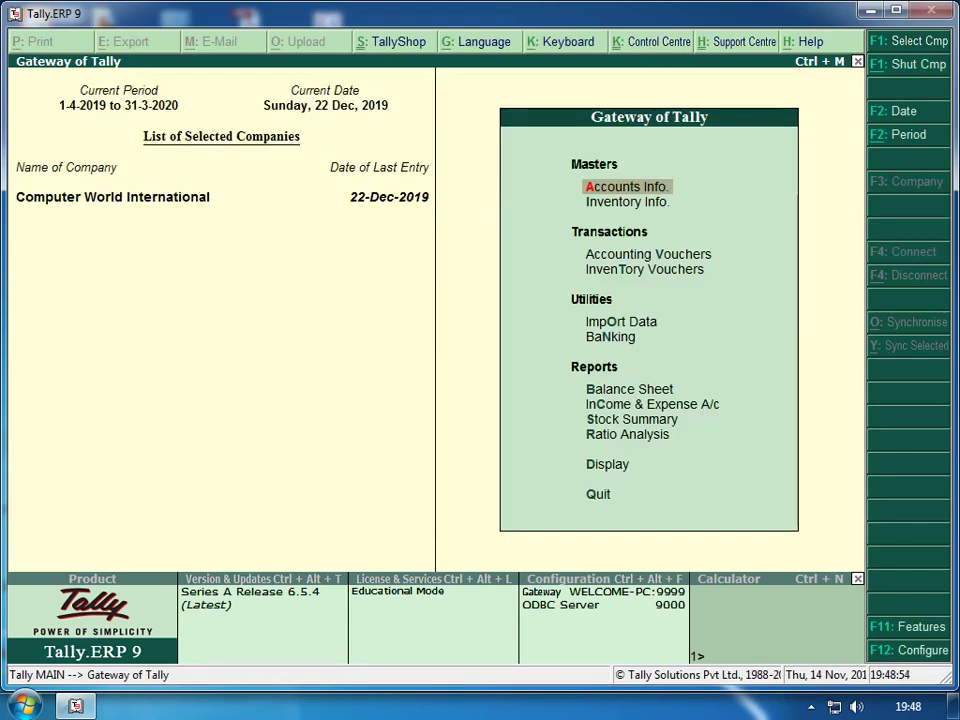
# Step: Change the Select Company path to D:\TALLY DATA and load company SSSS
pyautogui.hotkey('alt', 'F3')
pyautogui.press('Return')
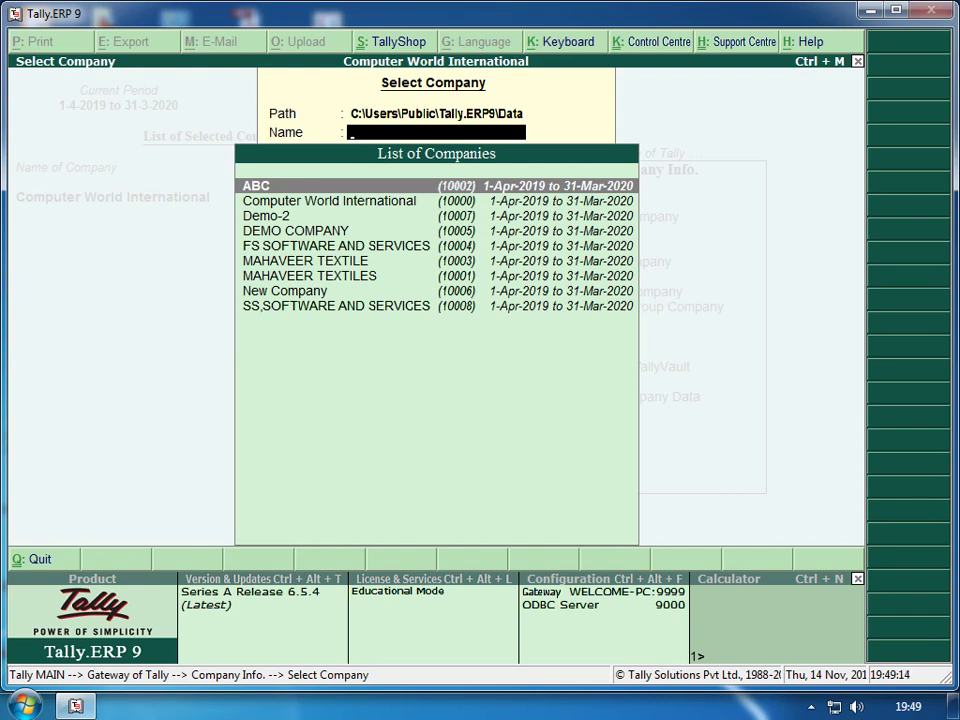
pyautogui.press('BackSpace')
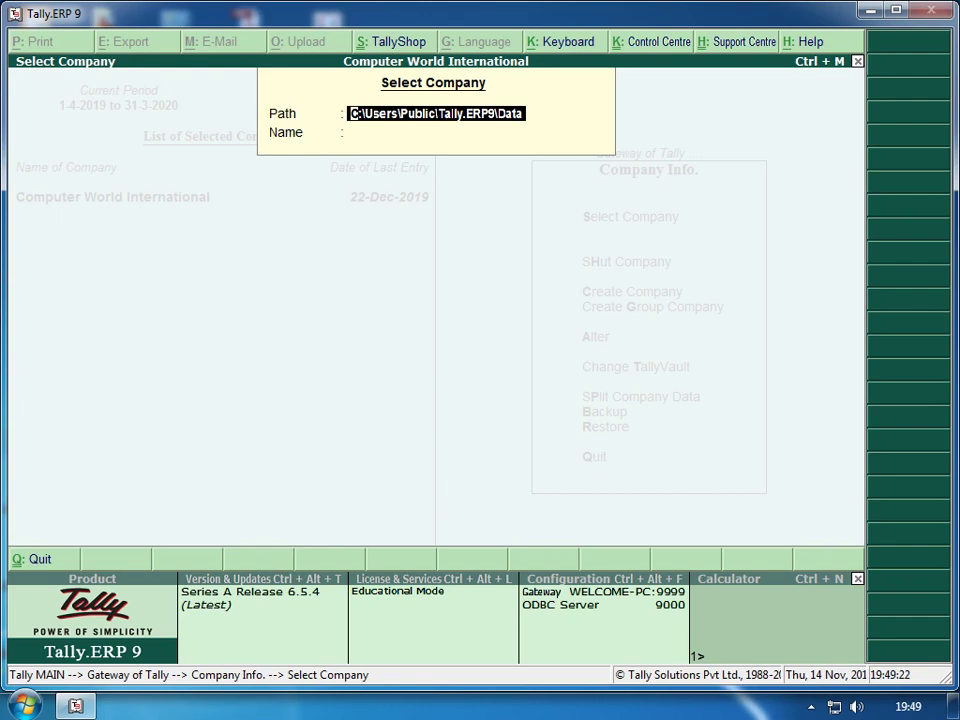
pyautogui.write('D')
pyautogui.write('\\')
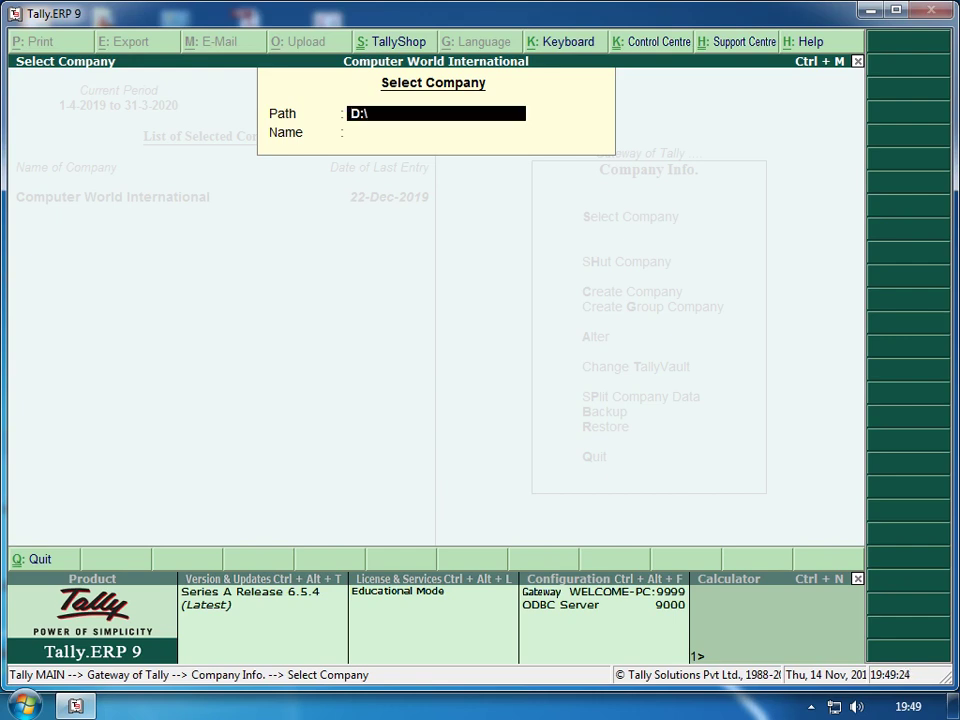
pyautogui.write('TAKL')
pyautogui.press('BackSpace')
pyautogui.press('BackSpace')
pyautogui.write('LLYT')
pyautogui.press('BackSpace')
pyautogui.write('DATA')
pyautogui.press('Return')
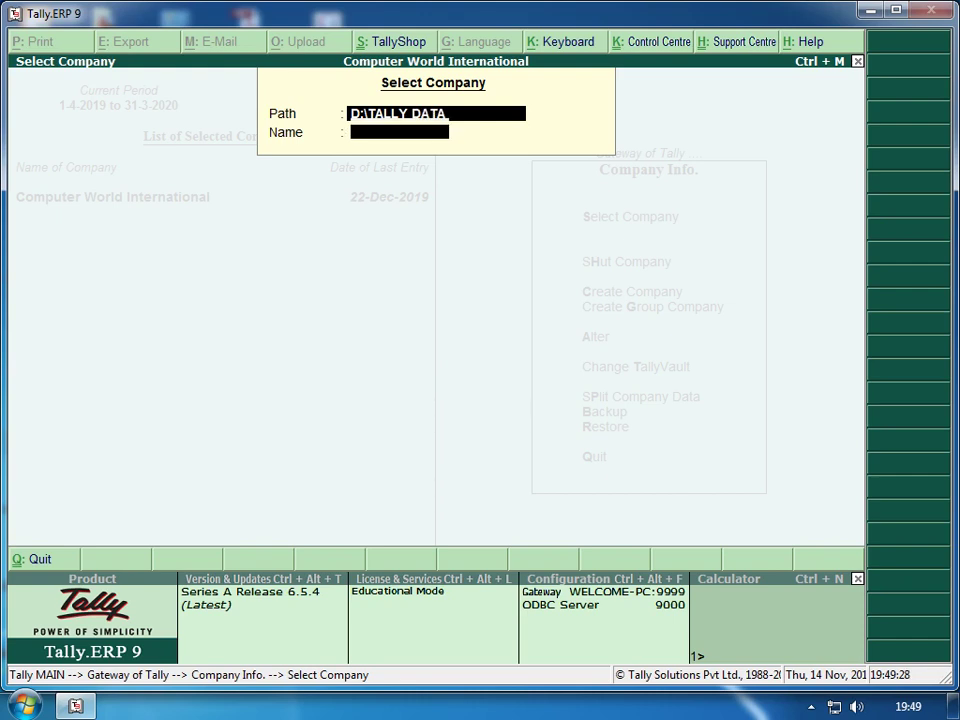
pyautogui.press('Return')
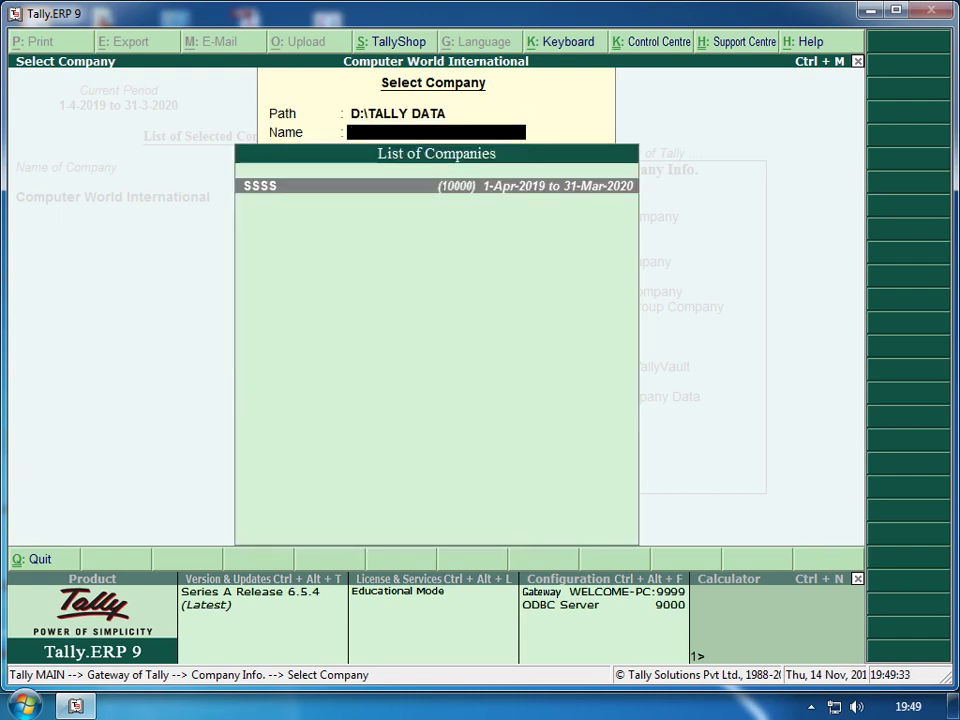
pyautogui.press('Return')
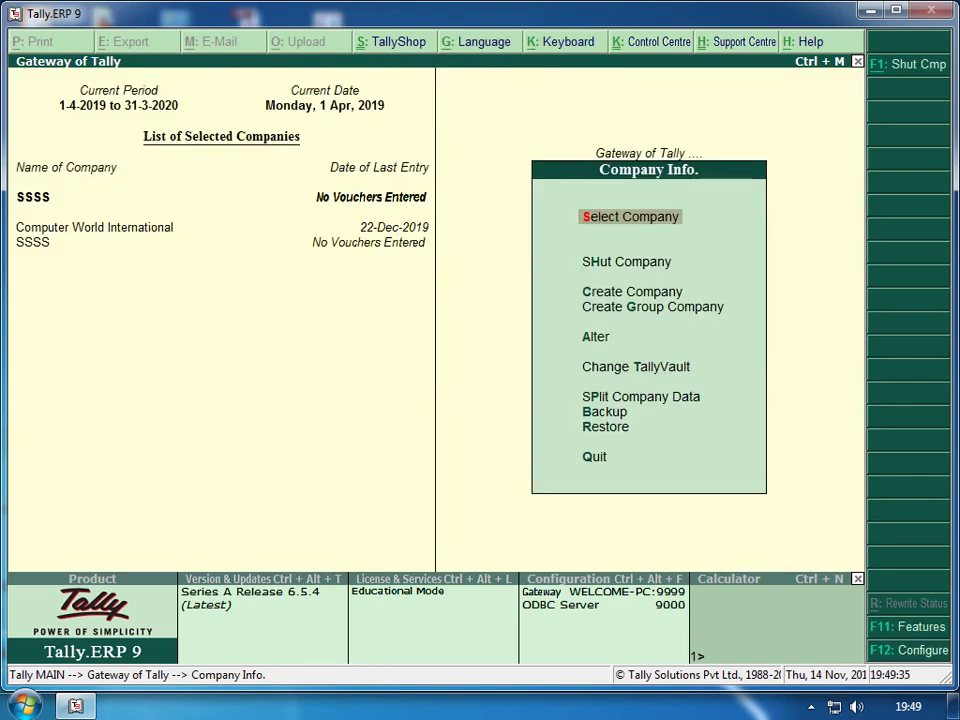
# Step: Quit Tally from the Gateway of Tally
pyautogui.press('Escape')
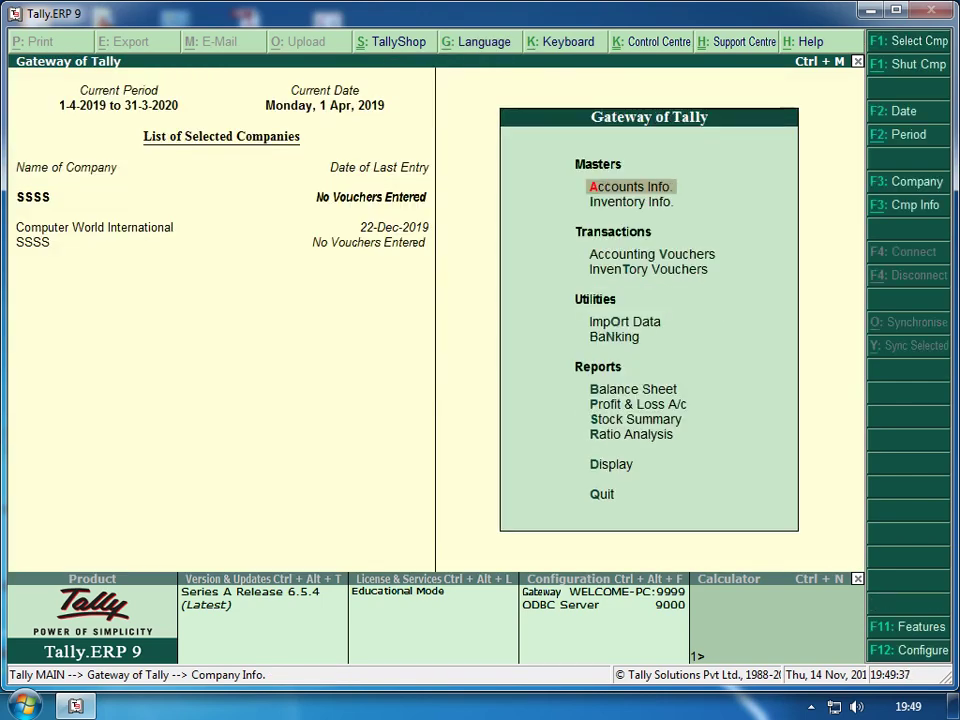
pyautogui.press('Escape')
pyautogui.press('Return')
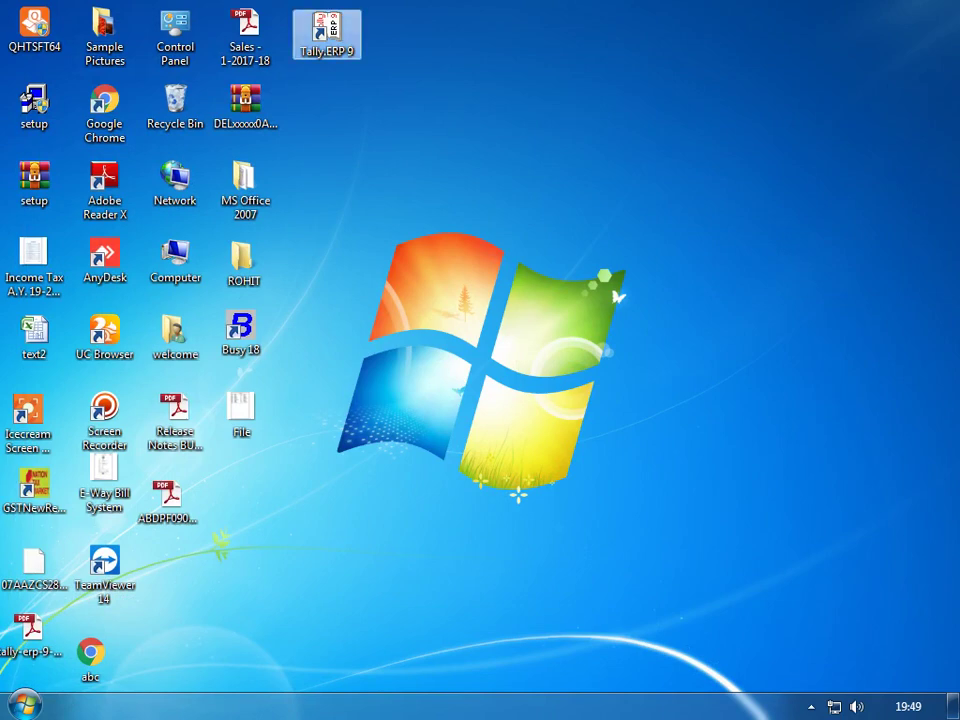
# Step: Relaunch Tally.ERP 9 in Educational Mode
pyautogui.doubleClick(318, 40)
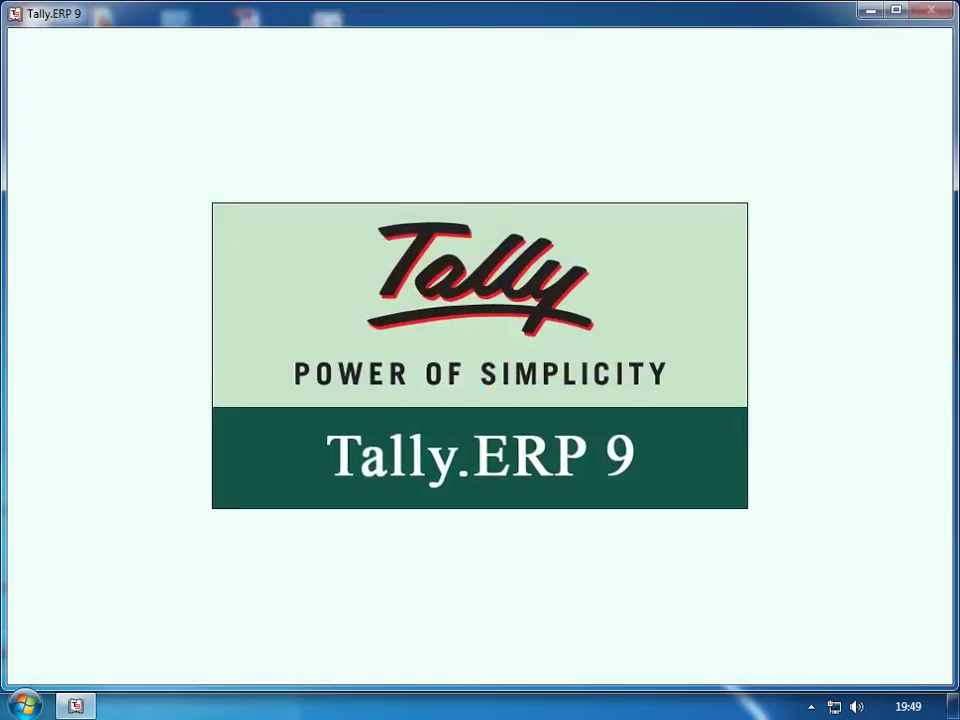
pyautogui.press('Down')
pyautogui.press('Down')
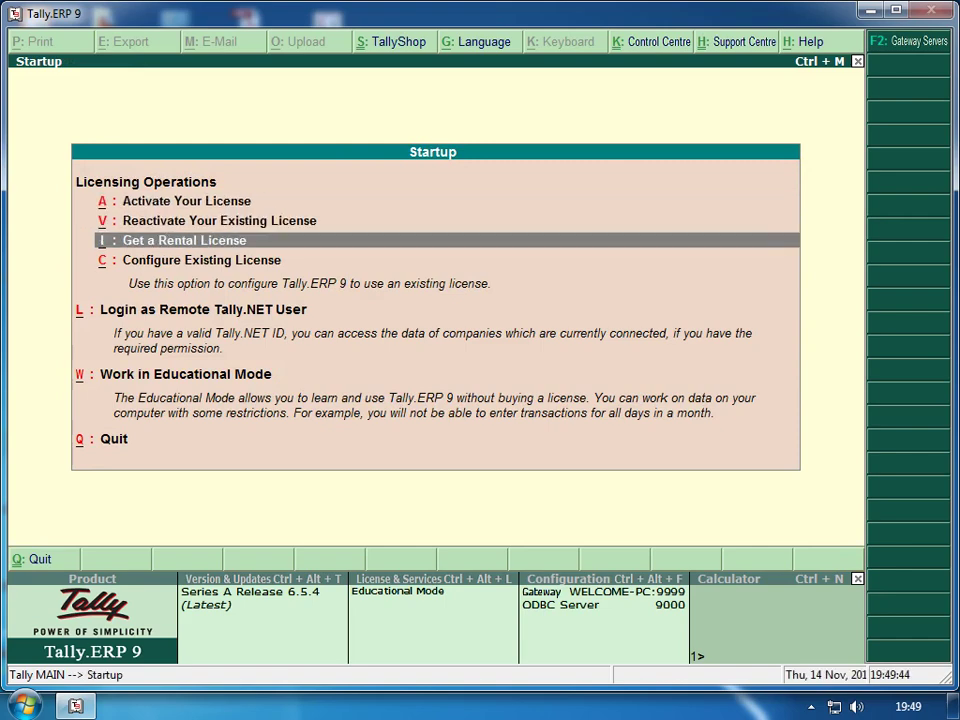
pyautogui.press('Down')
pyautogui.press('Down')
pyautogui.press('Down')
pyautogui.press('Return')
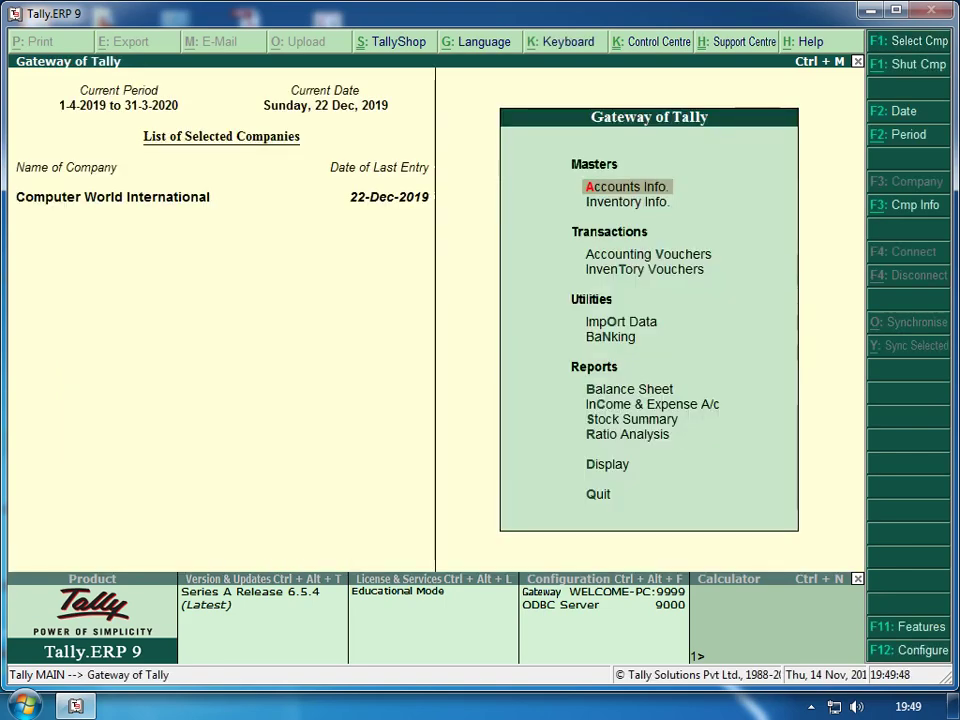
# Step: Check that Select Company still shows C:\Users\Public\Tally.ERP9\Data, then quit Tally
pyautogui.hotkey('alt', 'F3')
pyautogui.press('Return')
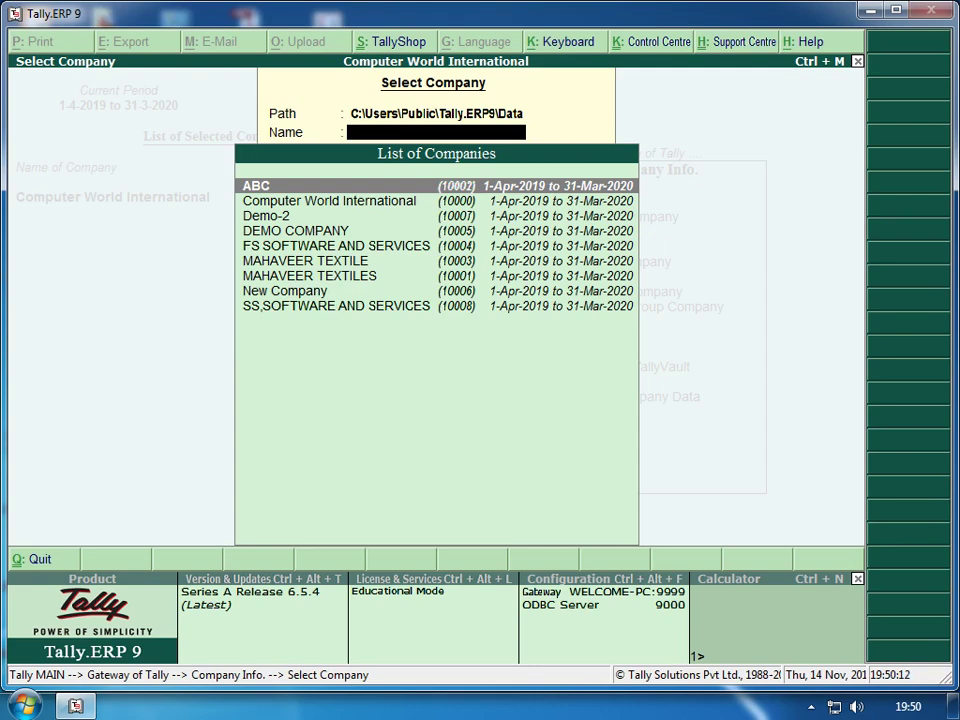
pyautogui.press('Escape')
pyautogui.press('Escape')
pyautogui.press('Escape')
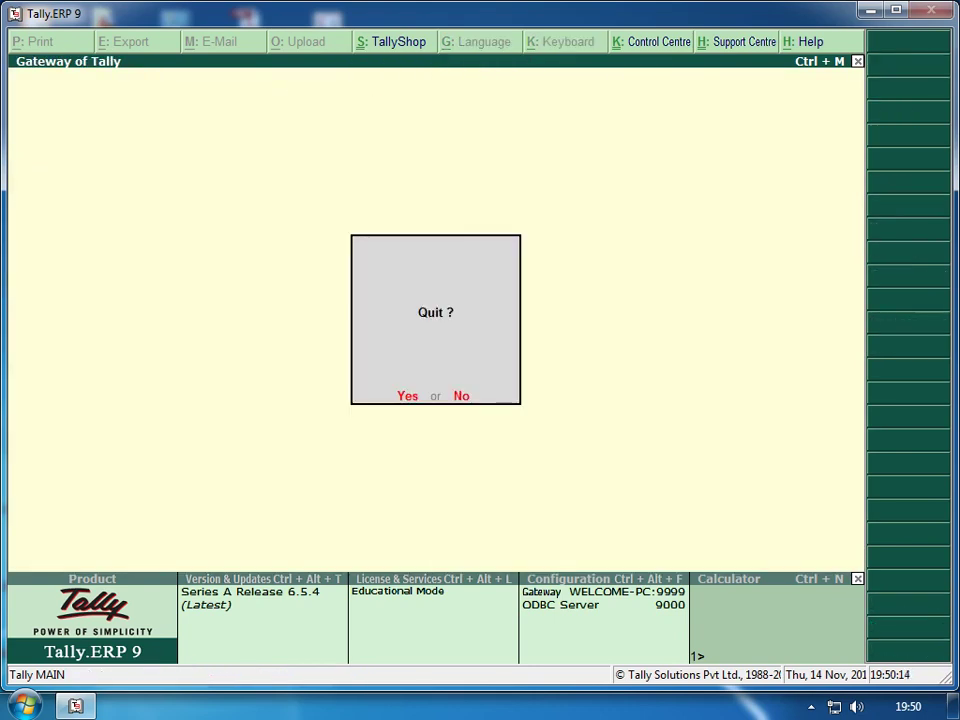
pyautogui.press('Return')
# Step: Review the Tally.ERP 9 shortcut's Target in Properties, then open its file location
pyautogui.click(327, 30)
pyautogui.rightClick(328, 42)
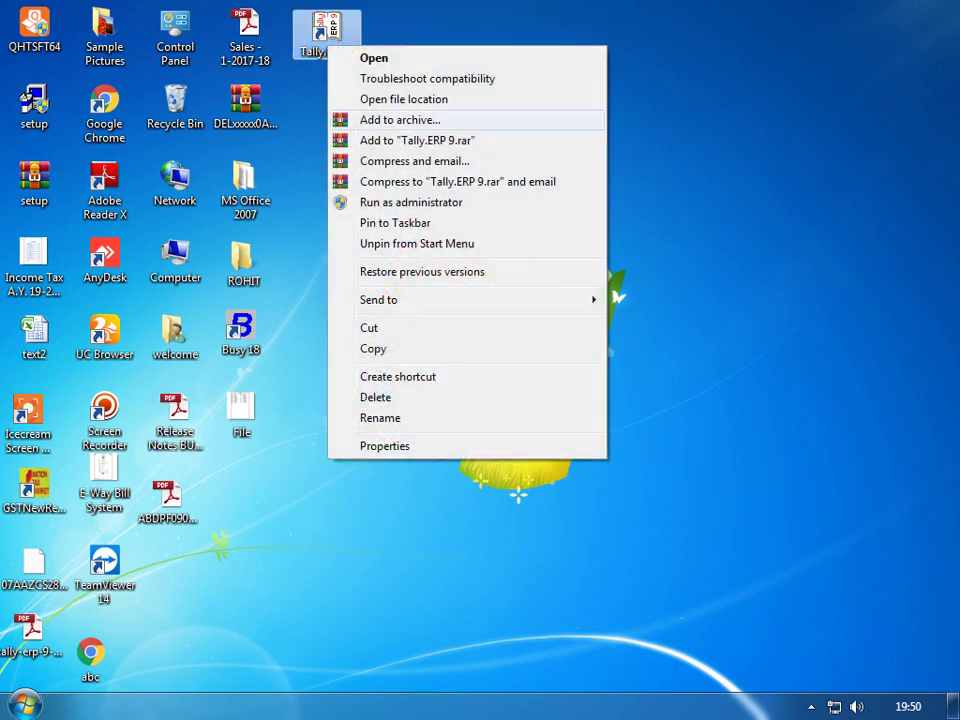
pyautogui.click(385, 446)
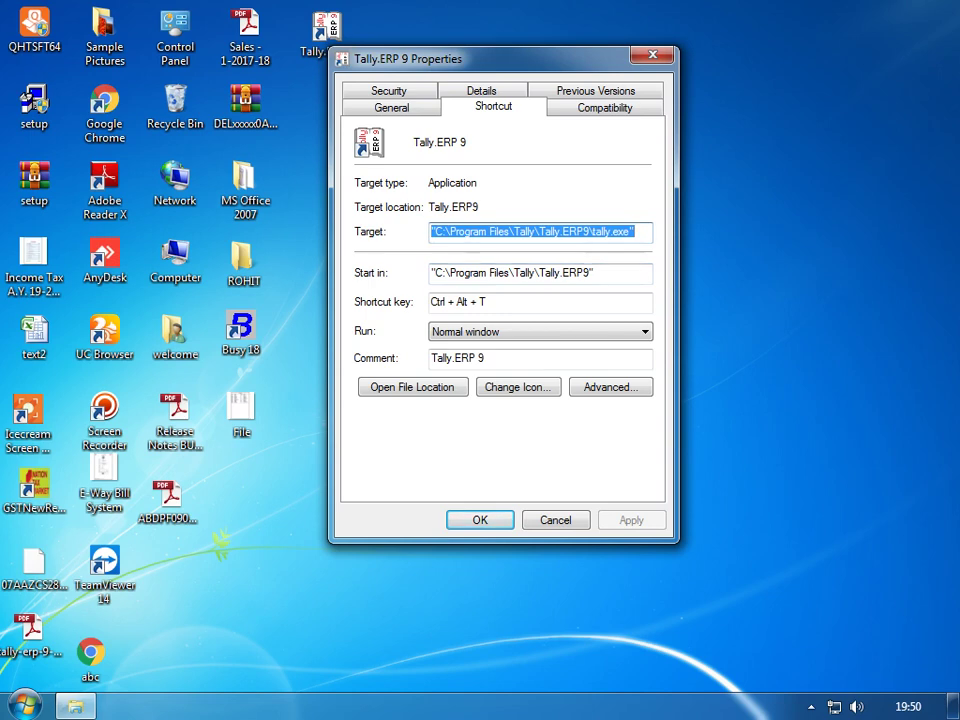
pyautogui.press('Escape')
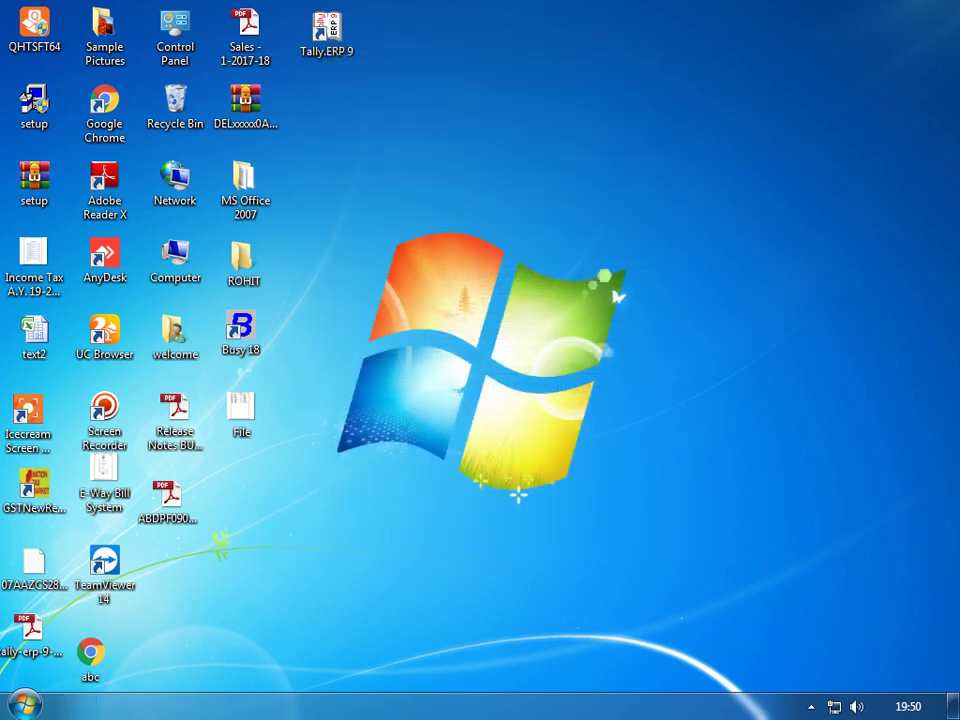
pyautogui.rightClick(321, 45)
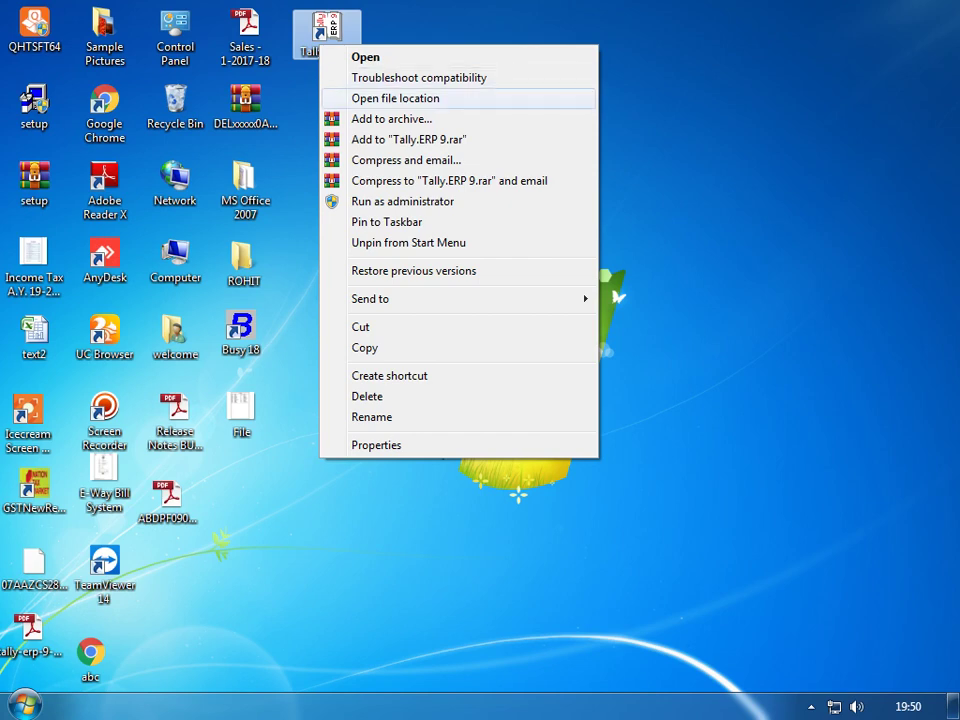
pyautogui.click(395, 98)
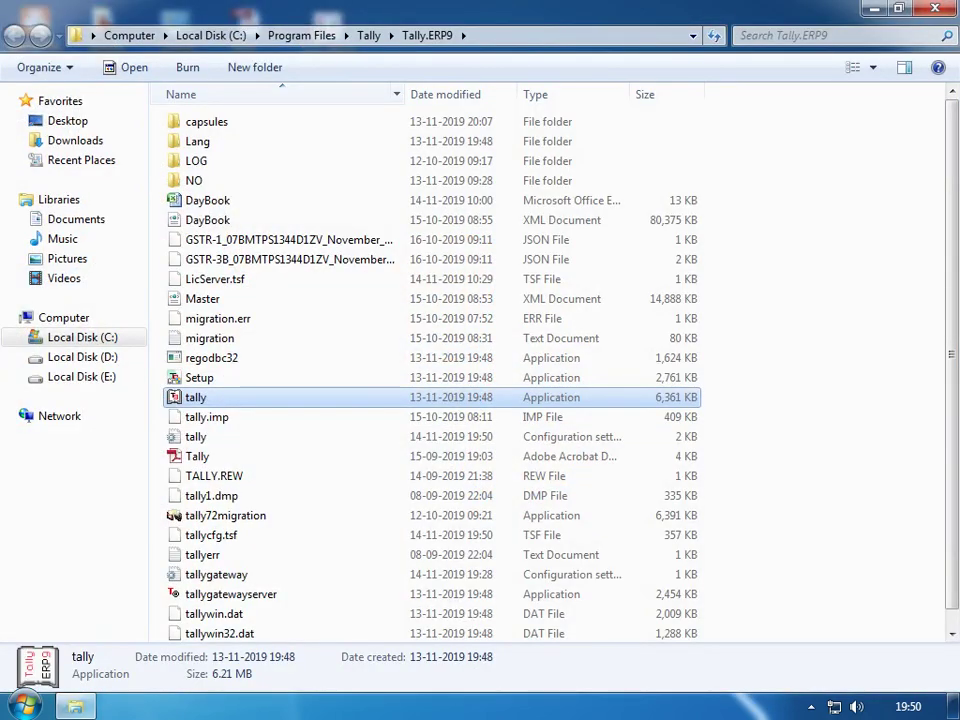
# Step: Open the tally.ini configuration file from the Tally.ERP9 folder in WordPad
pyautogui.click(196, 436)
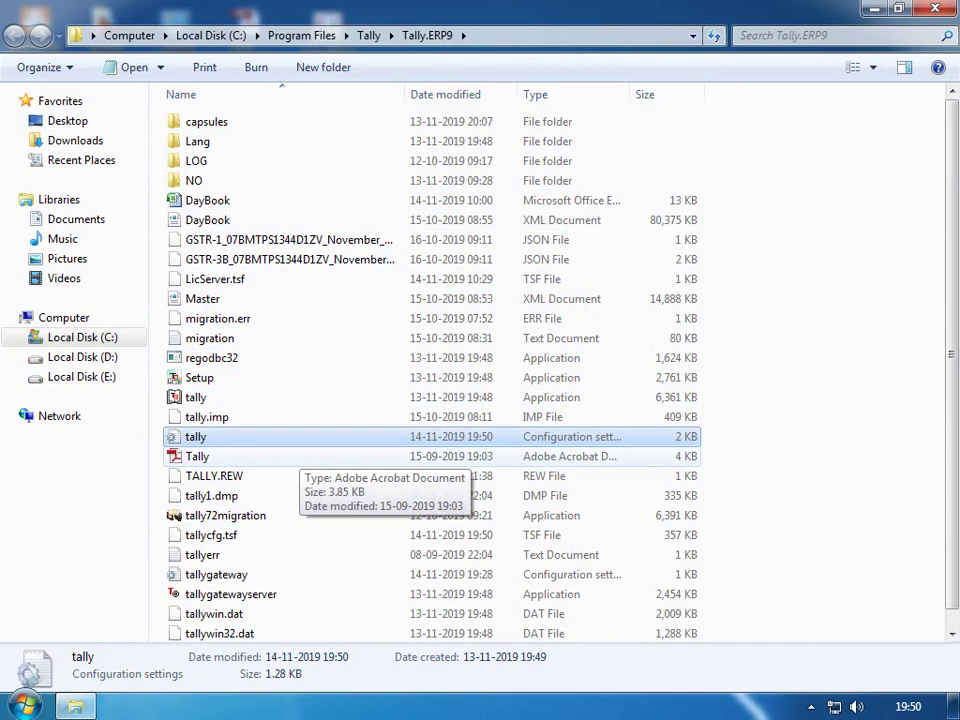
pyautogui.keyDown('ctrl'); pyautogui.scroll(2, 295, 462); pyautogui.keyUp('ctrl')
pyautogui.keyDown('ctrl'); pyautogui.scroll(2, 295, 462); pyautogui.keyUp('ctrl')
pyautogui.keyDown('ctrl'); pyautogui.scroll(2, 295, 462); pyautogui.keyUp('ctrl')
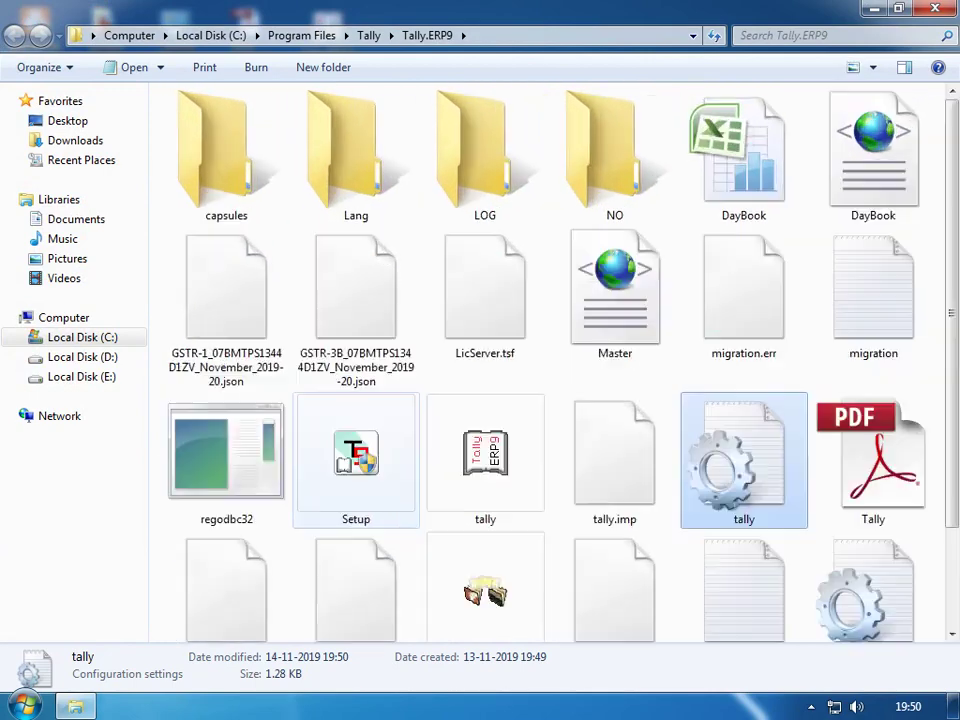
pyautogui.keyDown('ctrl'); pyautogui.scroll(1, 295, 462); pyautogui.keyUp('ctrl')
pyautogui.keyDown('ctrl'); pyautogui.scroll(-1, 295, 462); pyautogui.keyUp('ctrl')
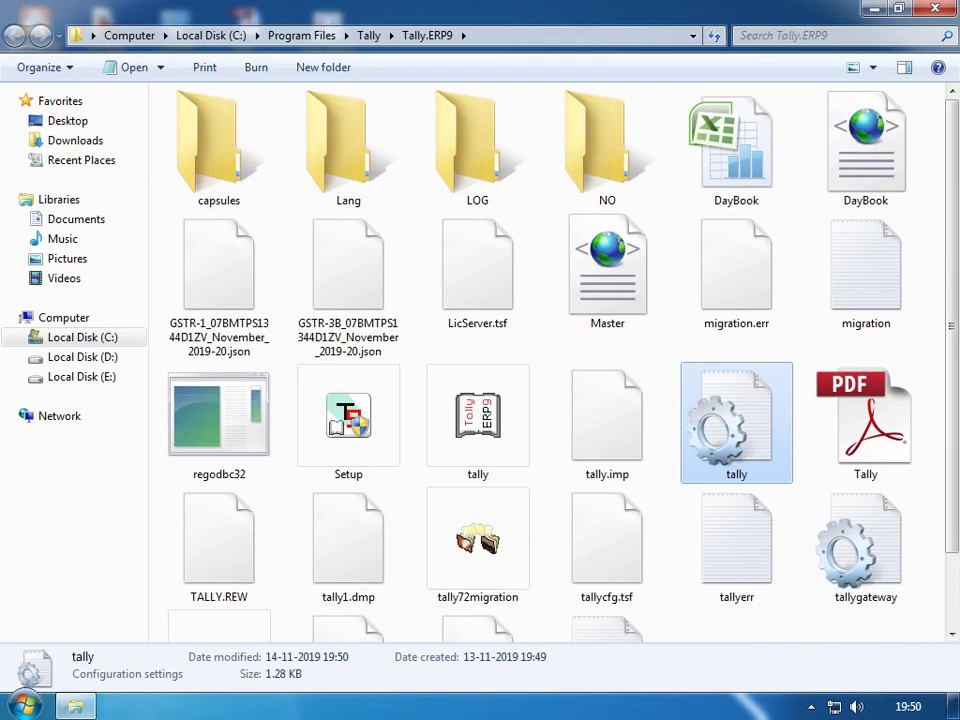
pyautogui.rightClick(714, 430)
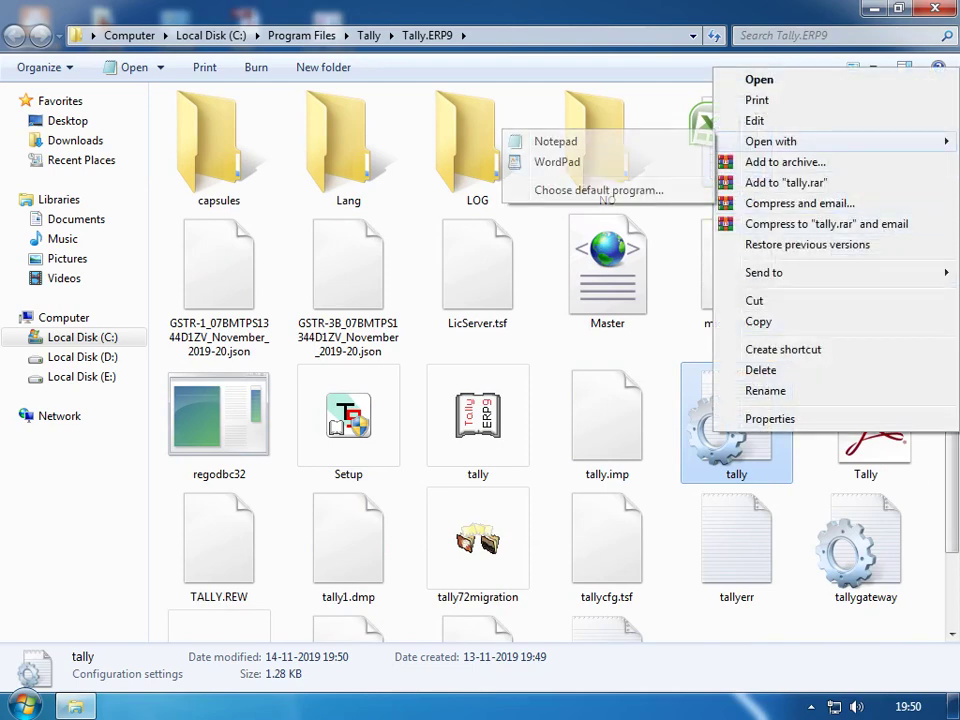
pyautogui.click(555, 141)
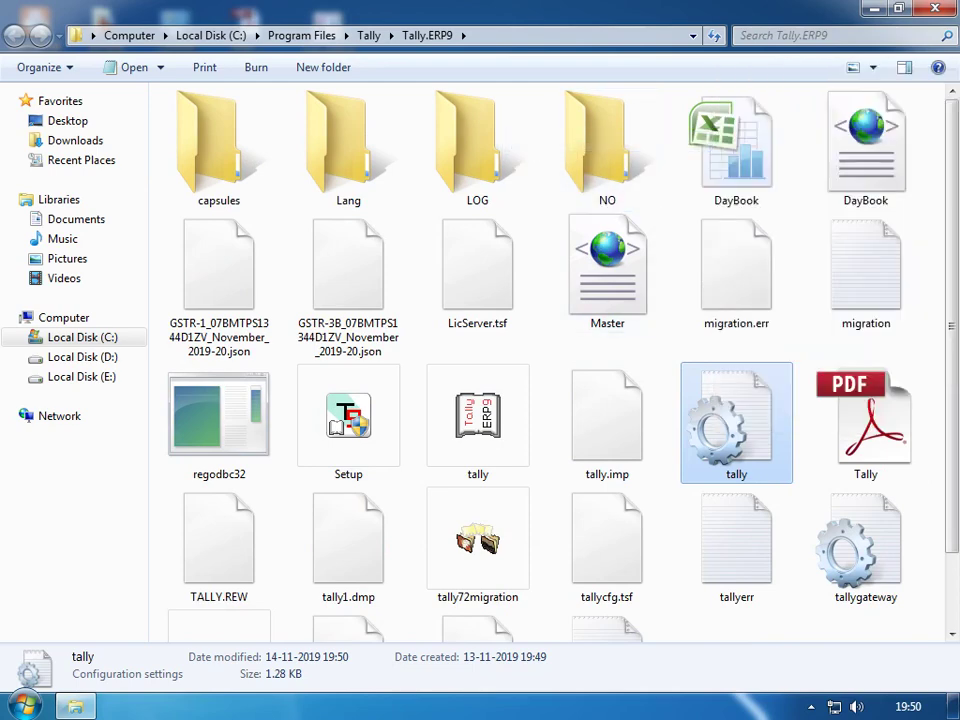
pyautogui.rightClick(700, 381)
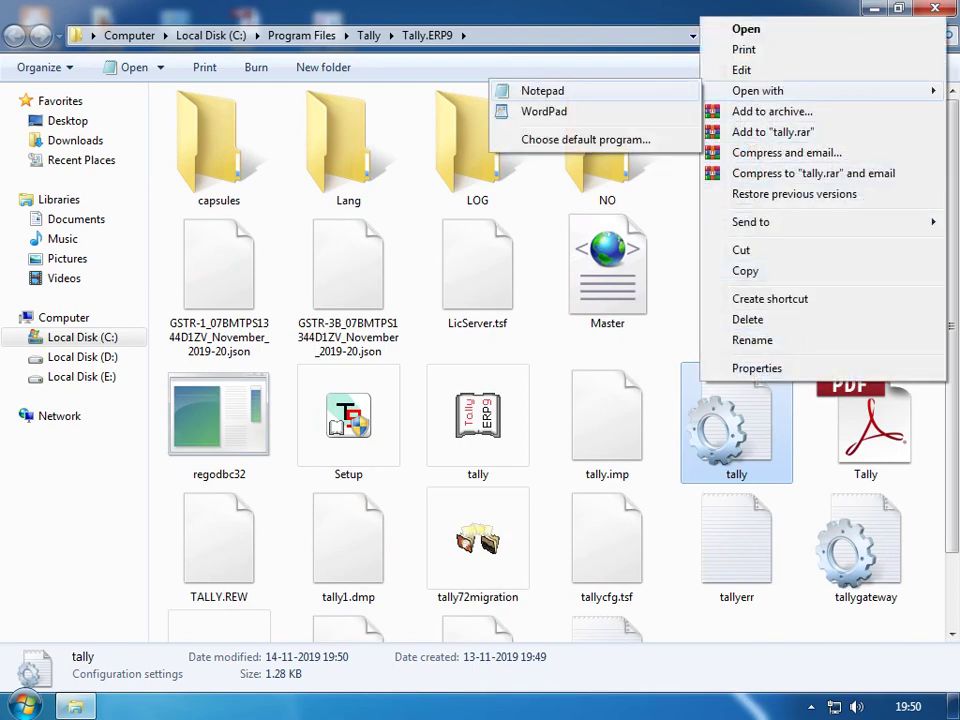
pyautogui.click(544, 111)
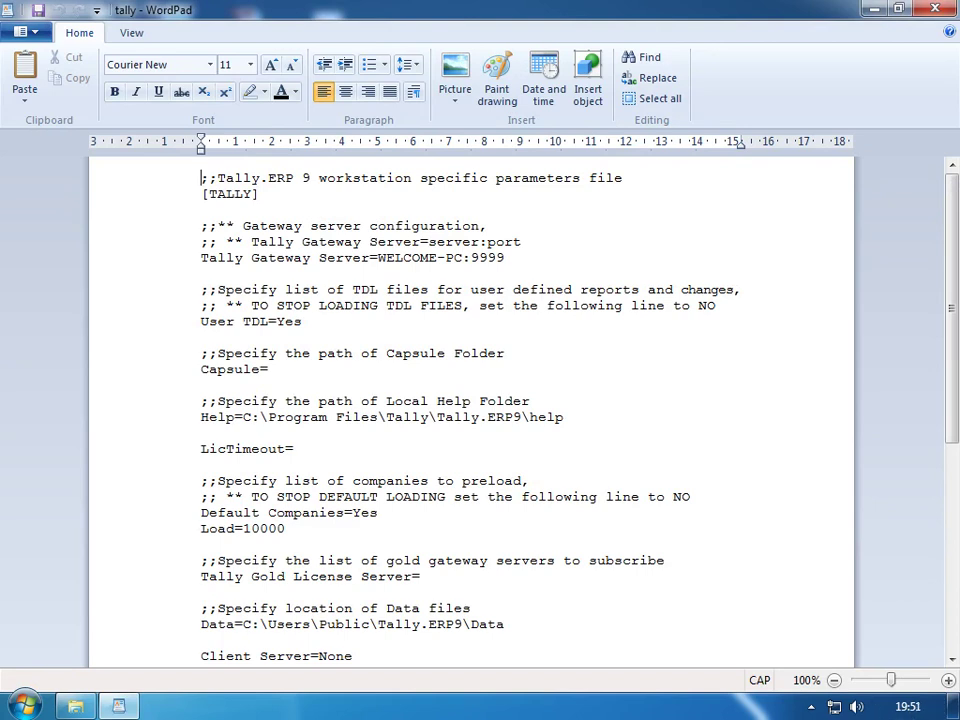
# Step: Replace the Data= path value in the configuration file with D:\TALLY DATA
pyautogui.scroll(-2, 470, 410)
pyautogui.scroll(-3, 470, 410)
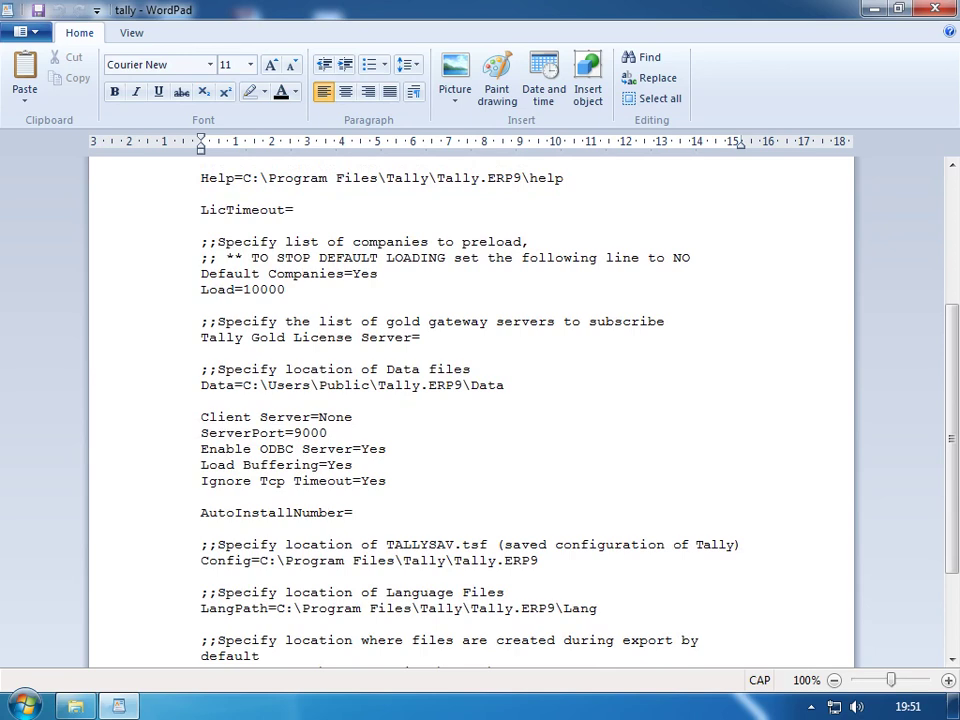
pyautogui.hotkey('shift', 'Right')
pyautogui.hotkey('shift', 'Right')
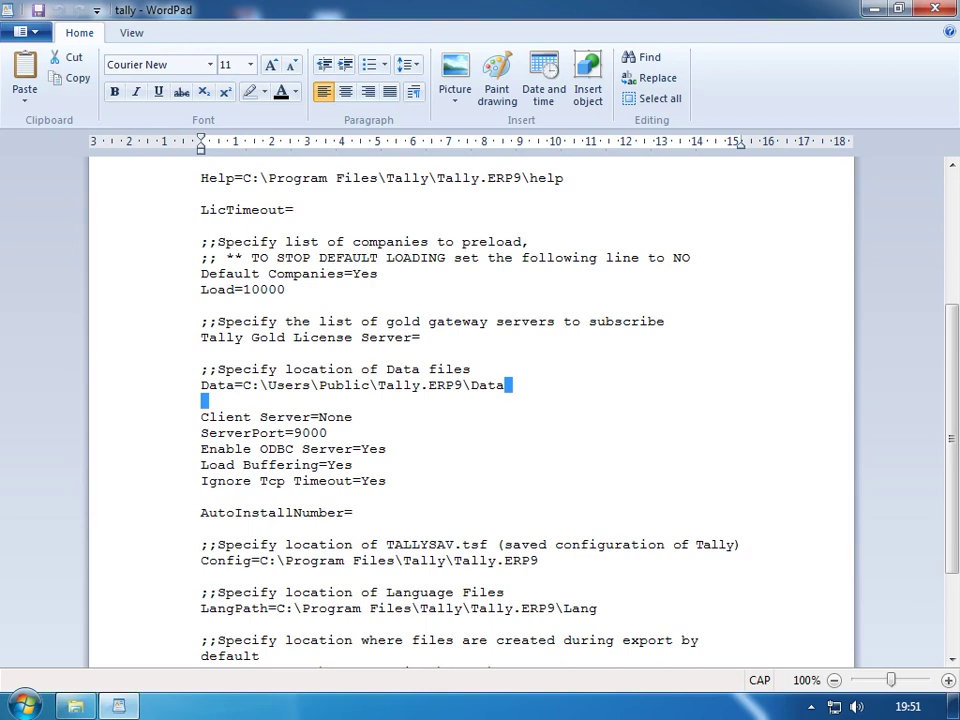
pyautogui.press('Left')
pyautogui.press('BackSpace')
pyautogui.press('BackSpace')
pyautogui.press('BackSpace')
pyautogui.press('BackSpace')
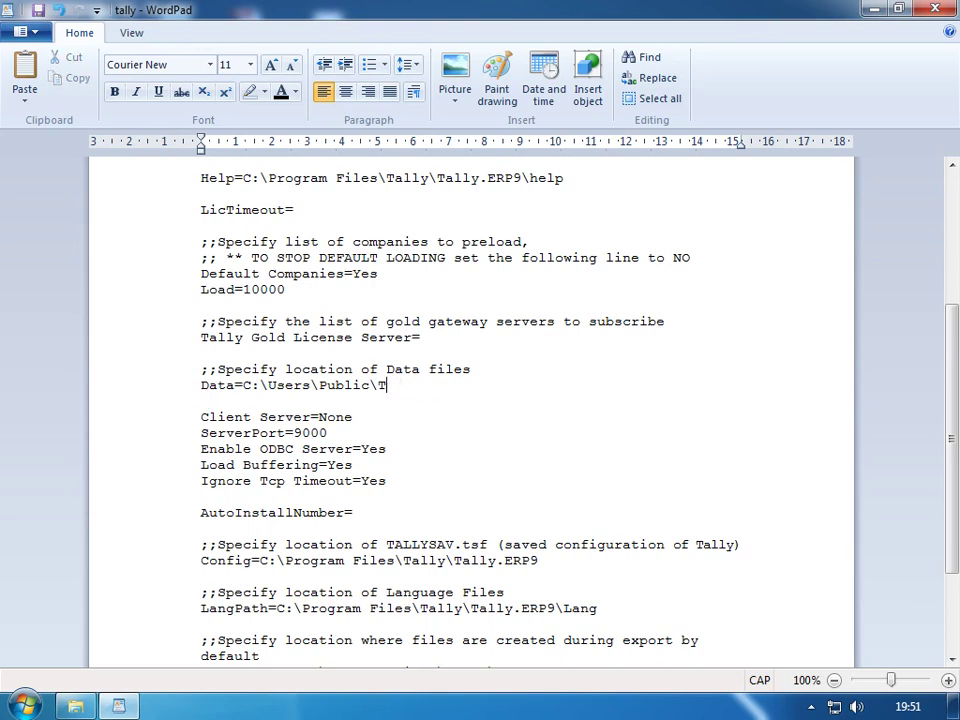
pyautogui.press('BackSpace')
pyautogui.press('BackSpace')
pyautogui.press('BackSpace')
pyautogui.press('BackSpace')
pyautogui.press('BackSpace')
pyautogui.press('BackSpace')
pyautogui.press('BackSpace')
pyautogui.press('BackSpace')
pyautogui.write('d')
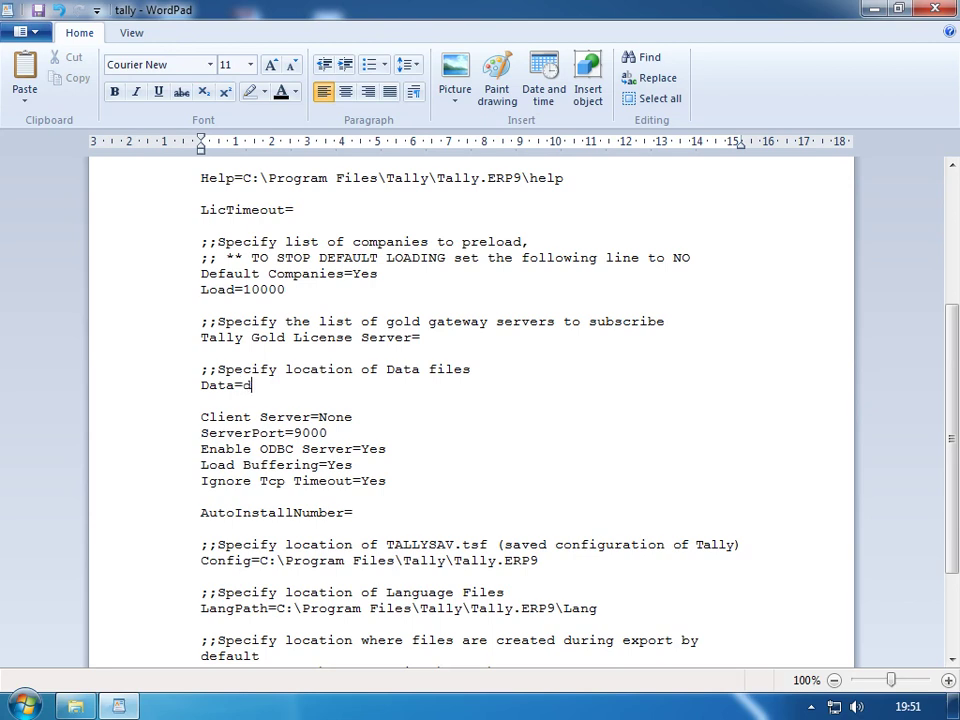
pyautogui.press('BackSpace')
pyautogui.press('capslock')
pyautogui.write('D:')
pyautogui.write('\\TA')
pyautogui.write('LLY DATA')
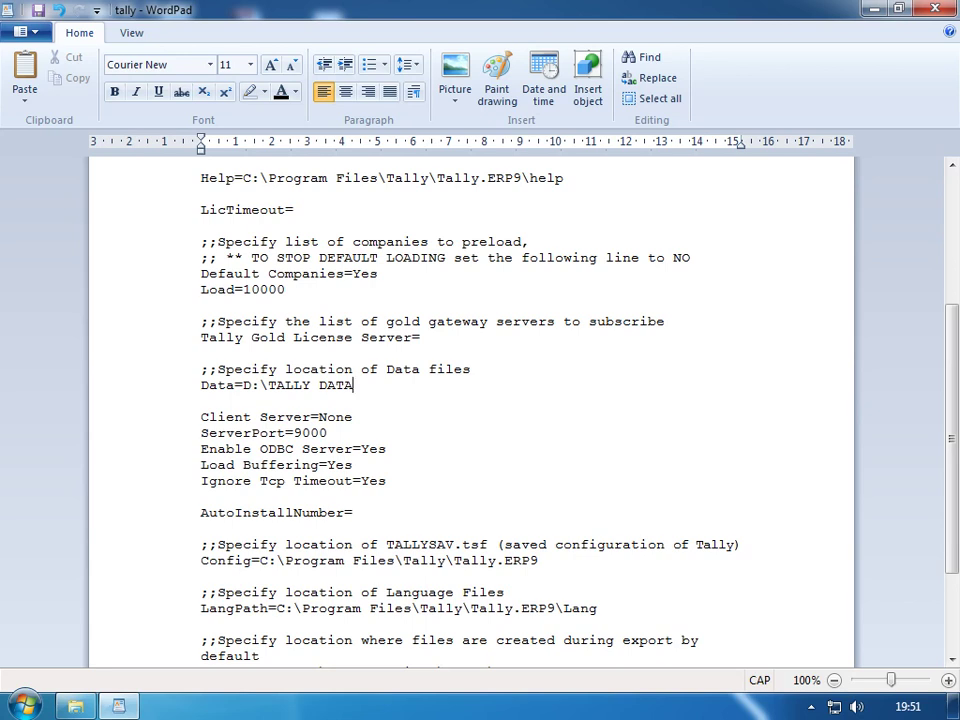
# Step: Change Load=10000 to Load=1000 and save the tally configuration file
pyautogui.click(285, 289)
pyautogui.press('BackSpace')
pyautogui.click(956, 706)
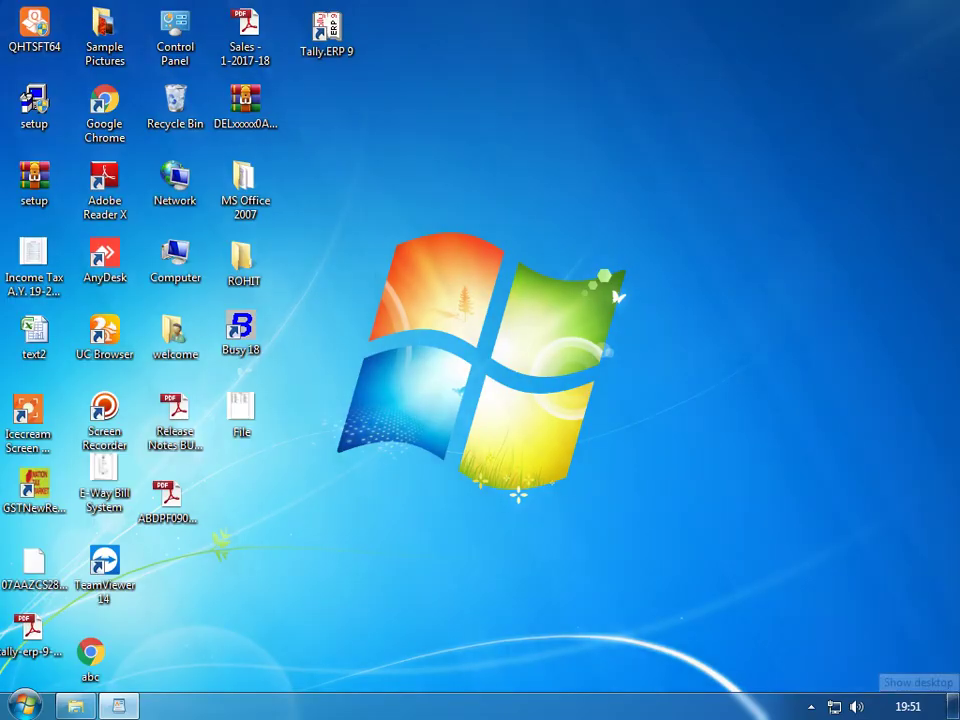
pyautogui.click(956, 706)
pyautogui.scroll(-2, 470, 410)
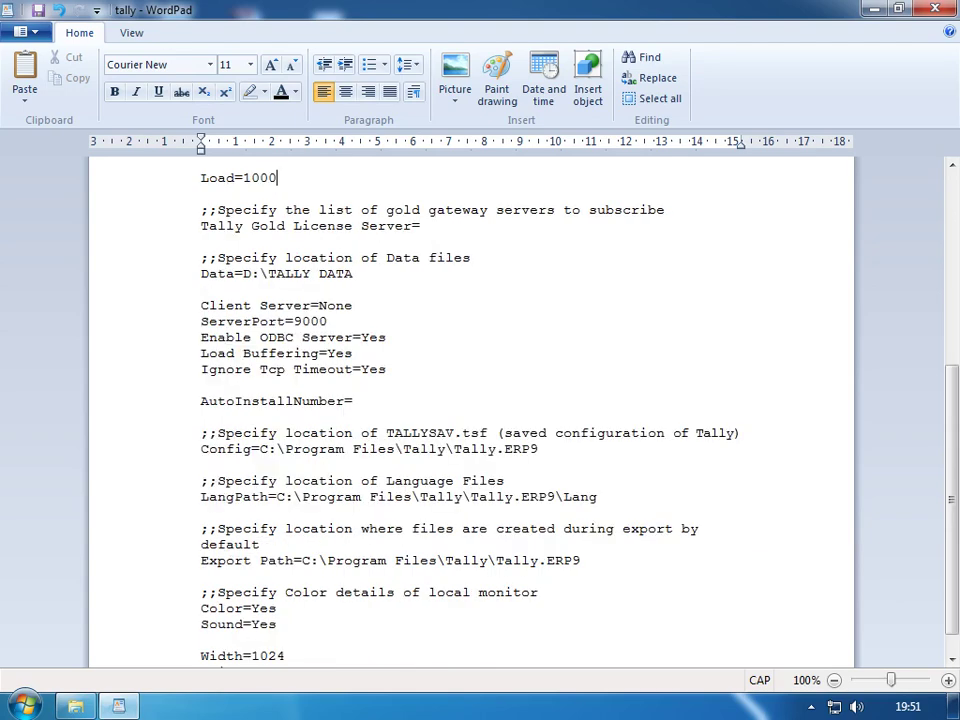
pyautogui.click(20, 32)
pyautogui.rightClick(66, 38)
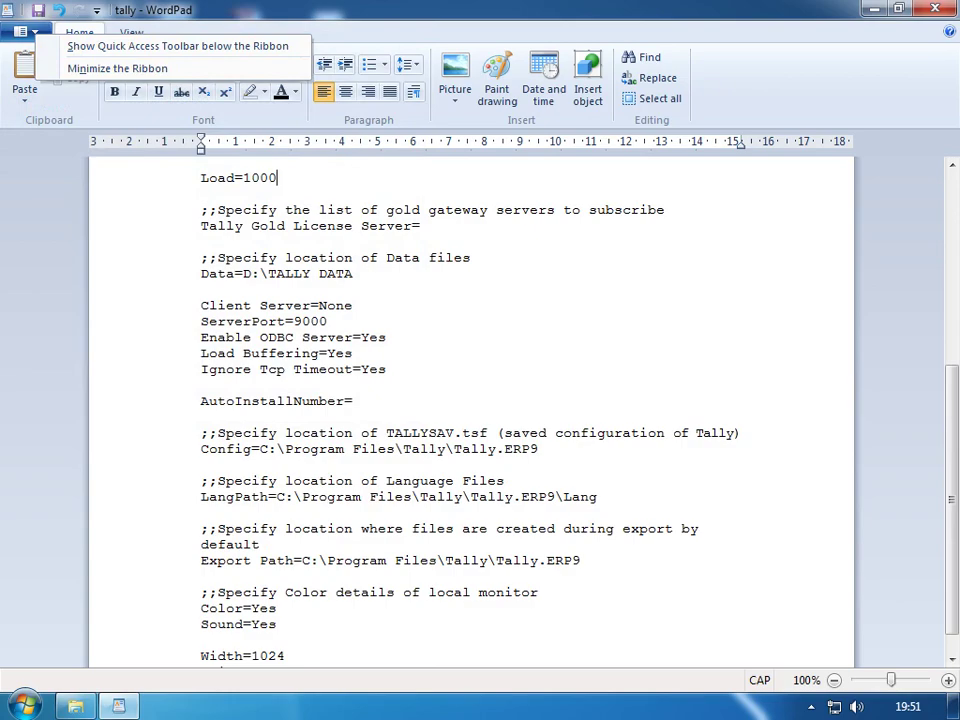
pyautogui.click(20, 32)
pyautogui.click(55, 147)
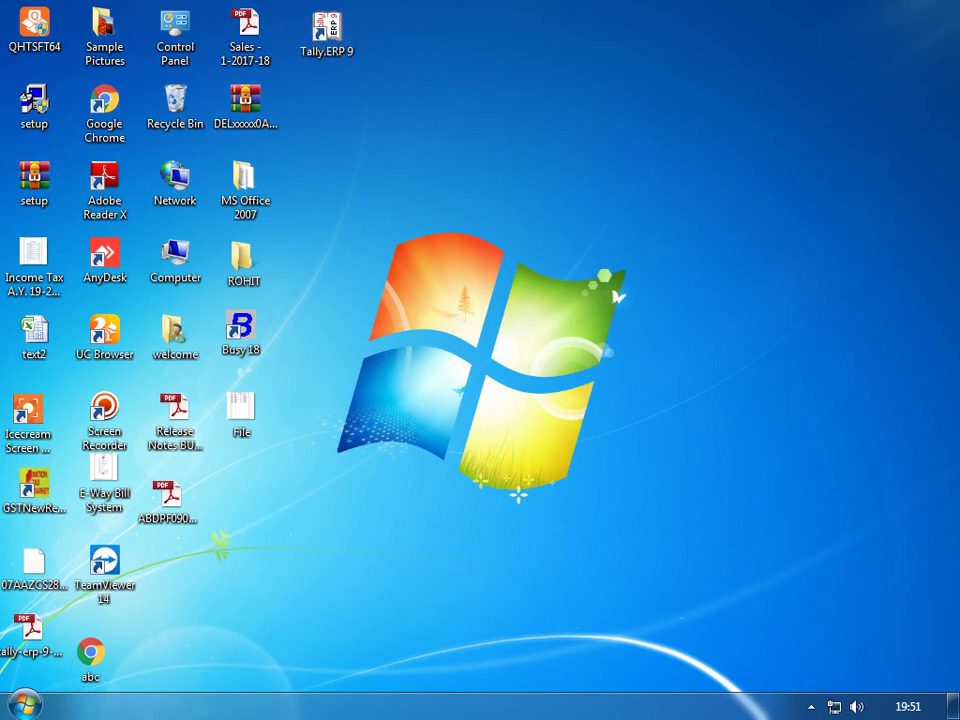
# Step: Launch Tally.ERP 9 in Educational Mode and check the company list's data path
pyautogui.click(327, 33)
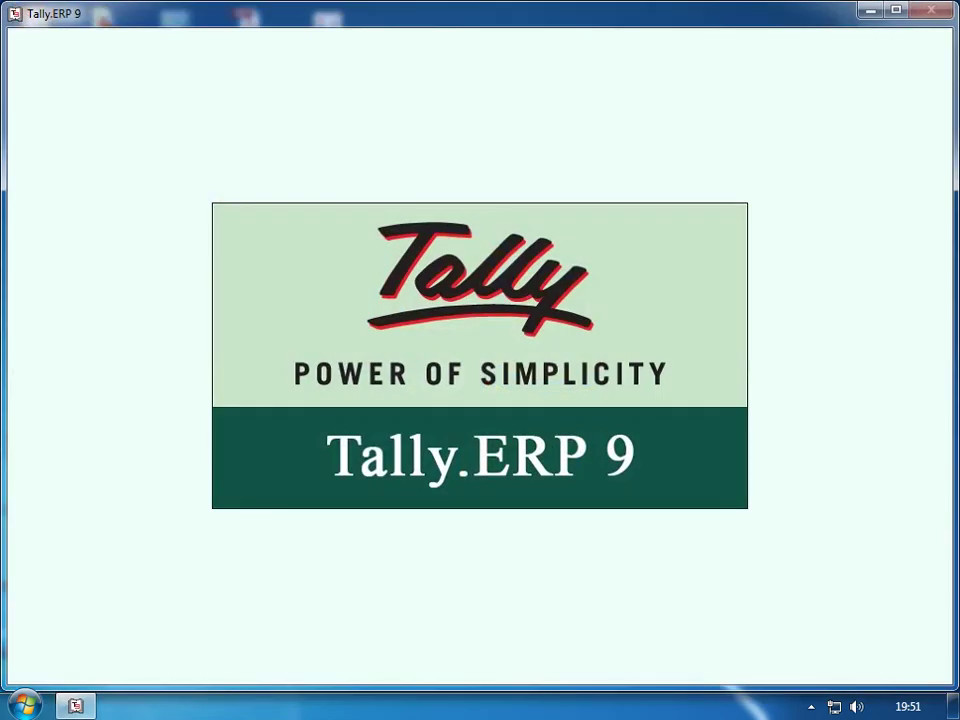
pyautogui.press('w')
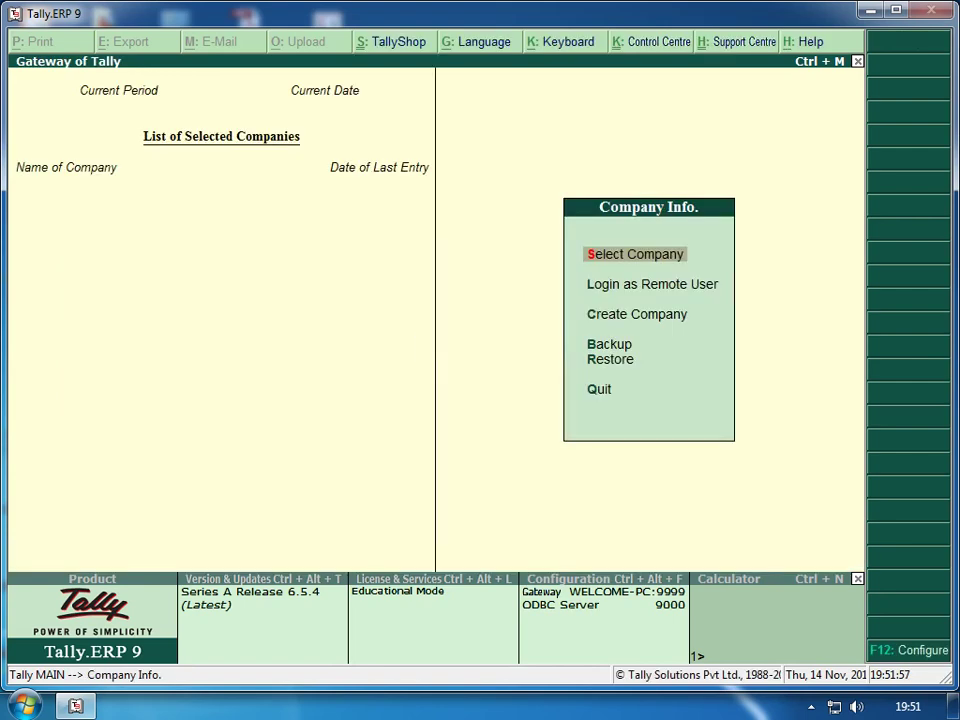
pyautogui.press('Return')
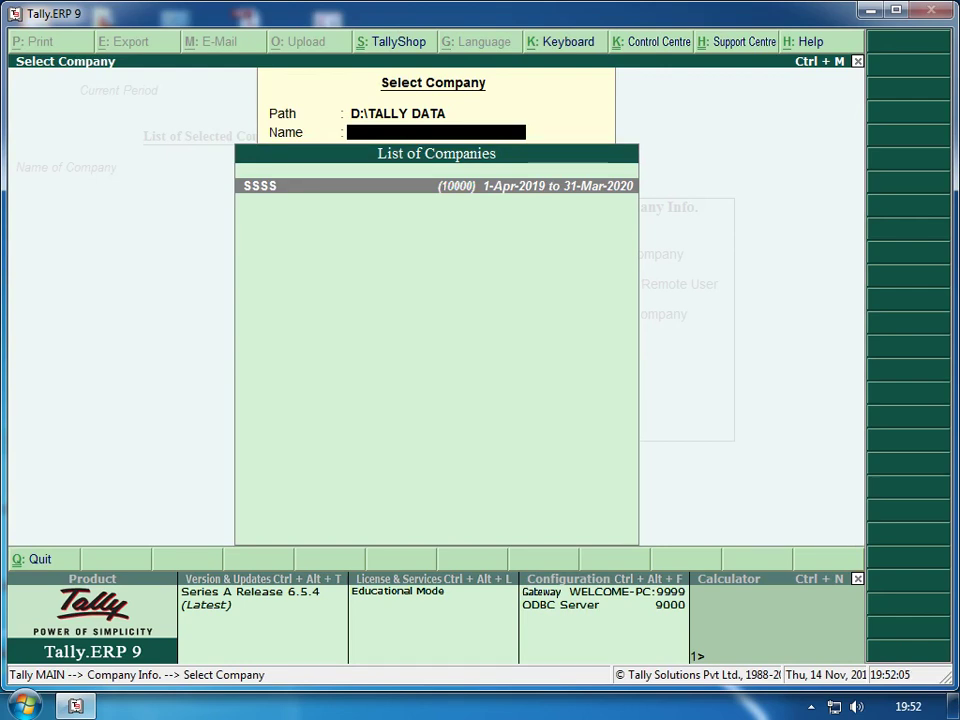
pyautogui.press('Escape')
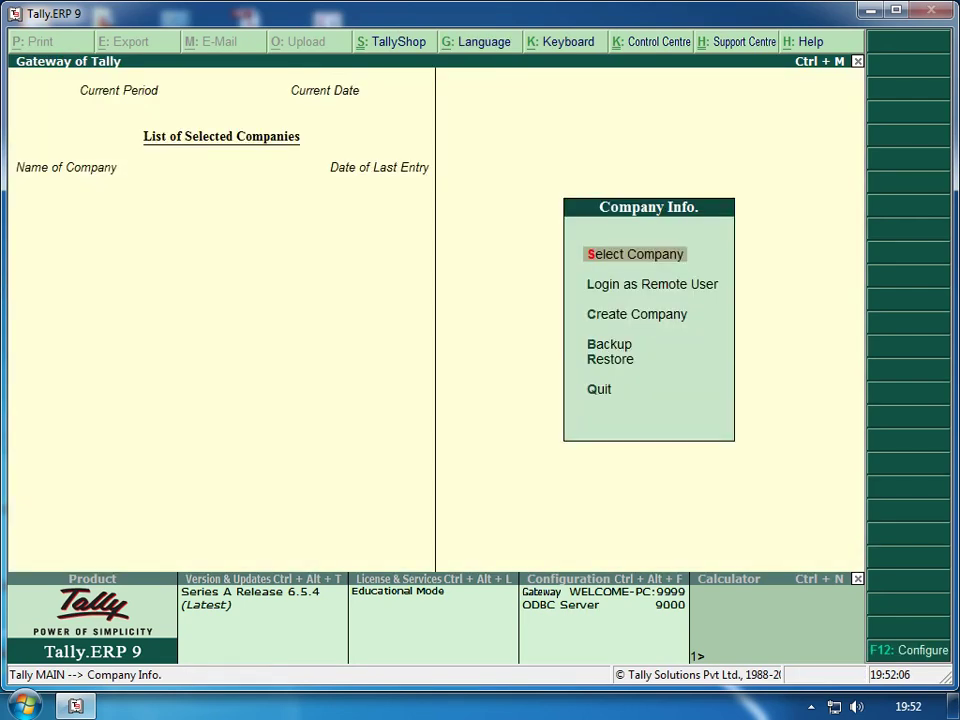
# Step: Create a new company named A with state Delhi and save it
pyautogui.press('Down')
pyautogui.press('Down')
pyautogui.press('Return')
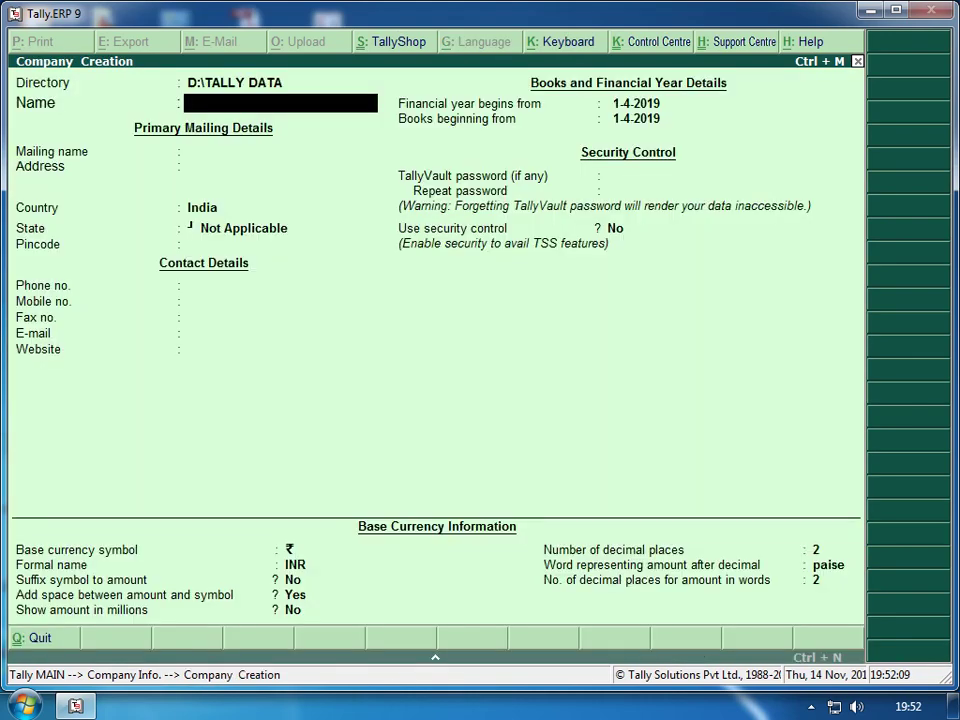
pyautogui.write('A')
pyautogui.press('Return')
pyautogui.press('Return')
pyautogui.press('Return')
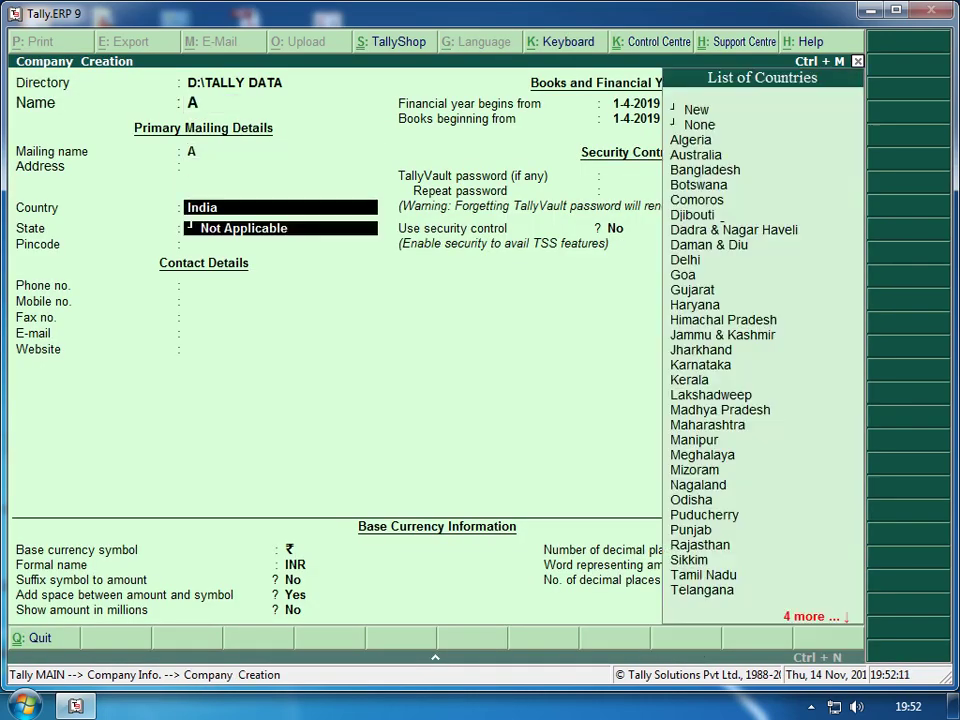
pyautogui.press('Return')
pyautogui.write('De')
pyautogui.press('Return')
pyautogui.hotkey('ctrl', 'a')
pyautogui.press('Return')
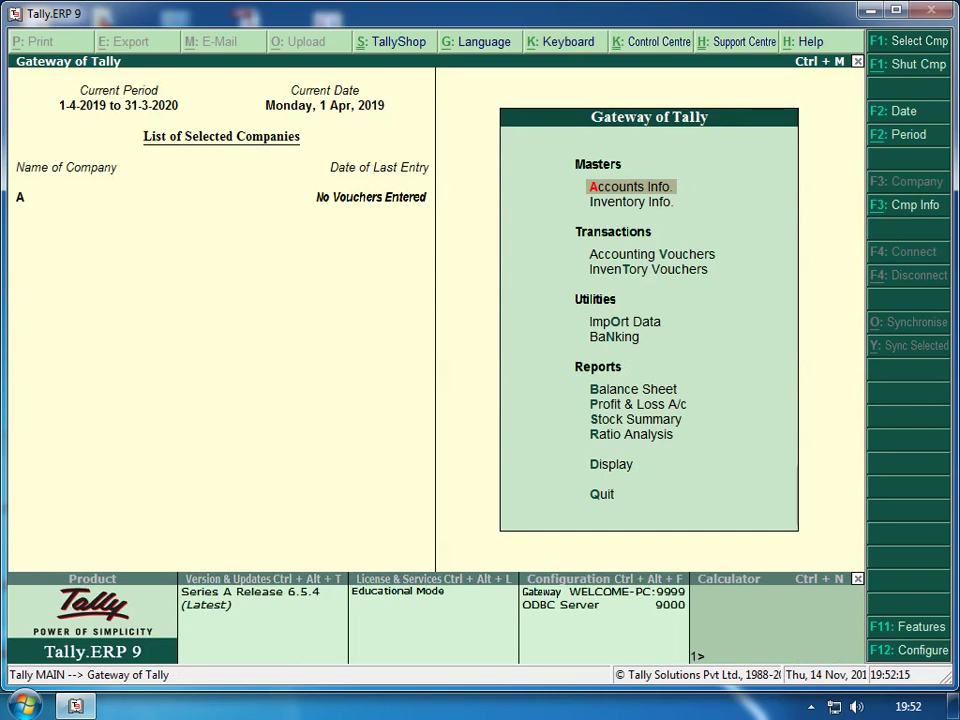
# Step: Confirm folder 10001 exists in D:\tally data, then close Explorer and quit Tally
pyautogui.press('super+e')
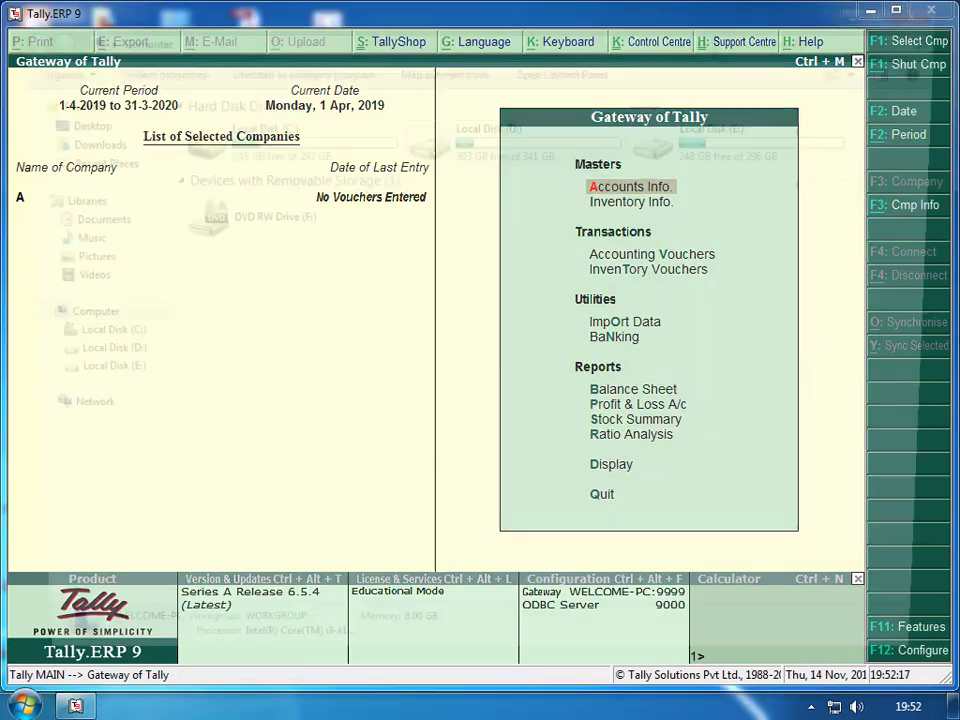
pyautogui.rightClick(551, 142)
pyautogui.click(596, 149)
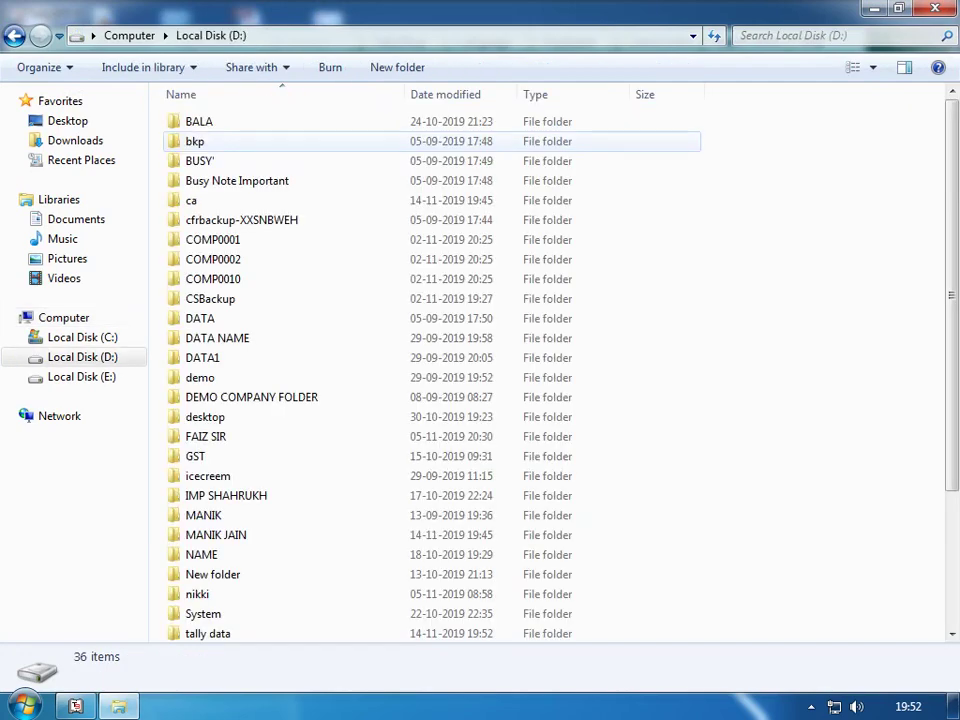
pyautogui.press('t')
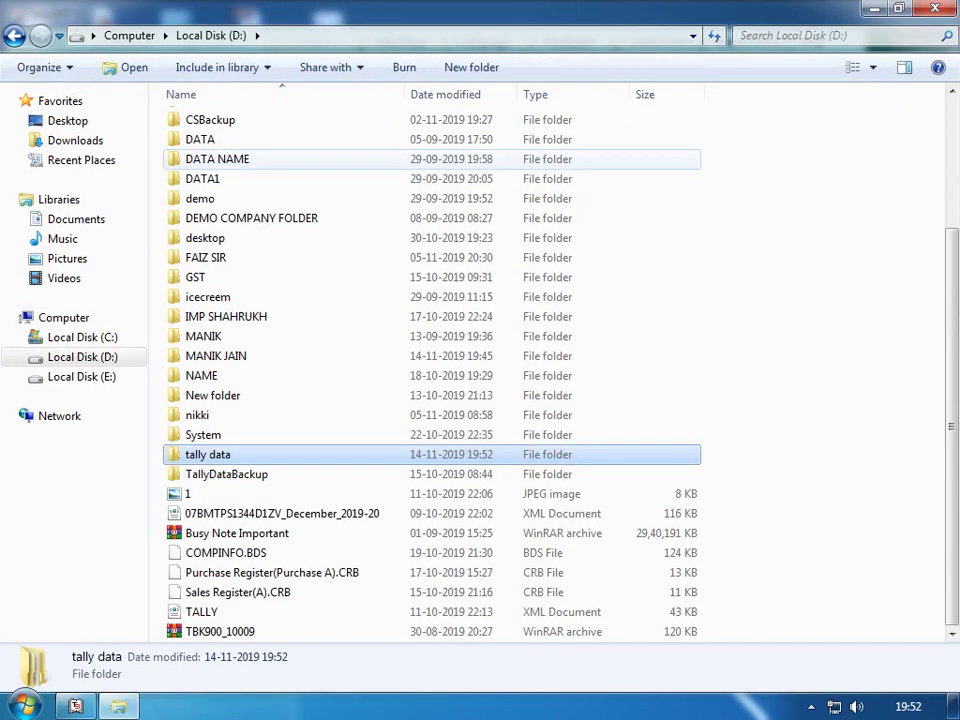
pyautogui.press('Return')
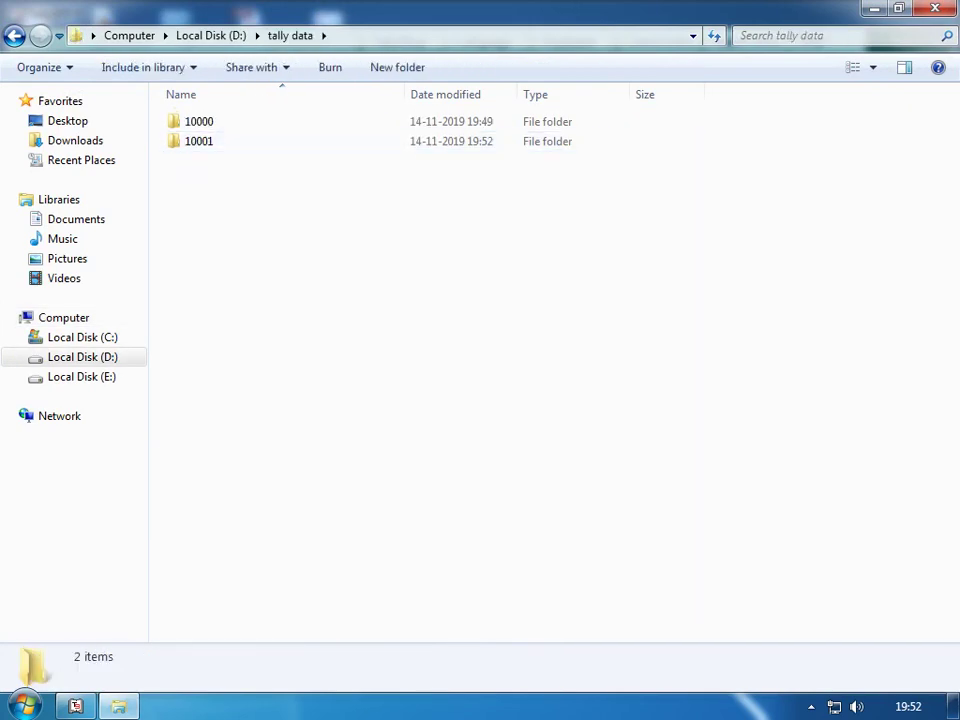
pyautogui.click(198, 141)
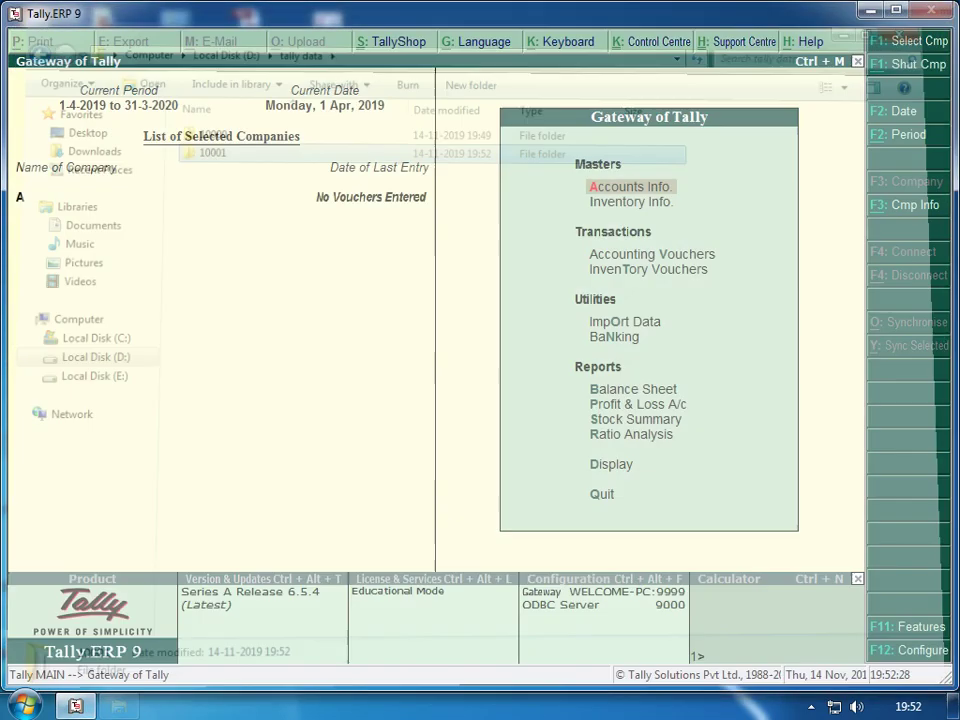
pyautogui.click(935, 8)
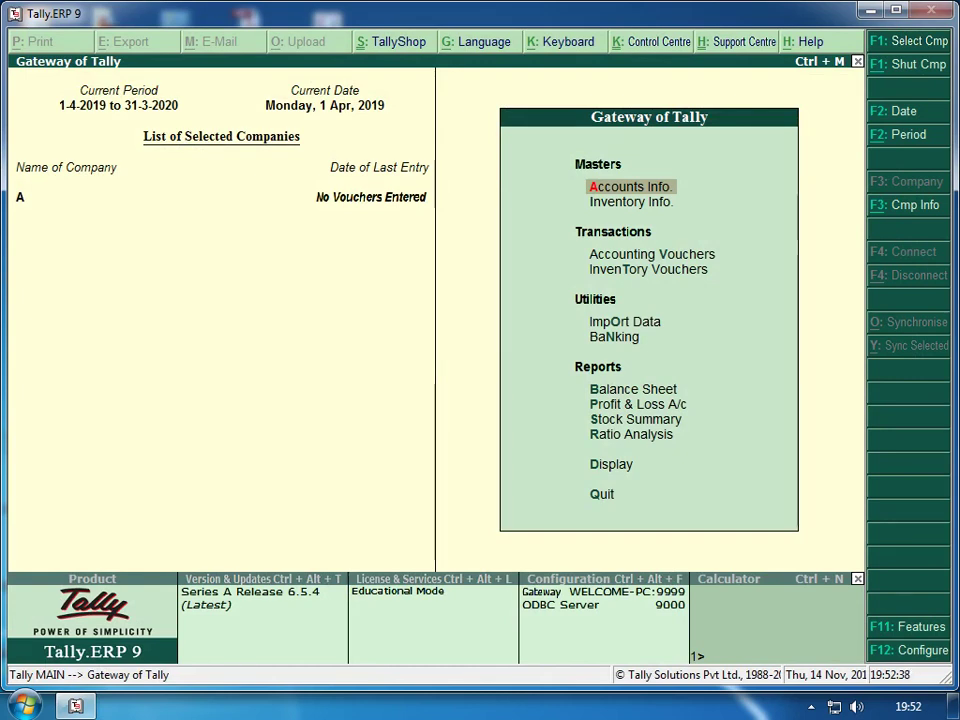
pyautogui.hotkey('ctrl', 'q')
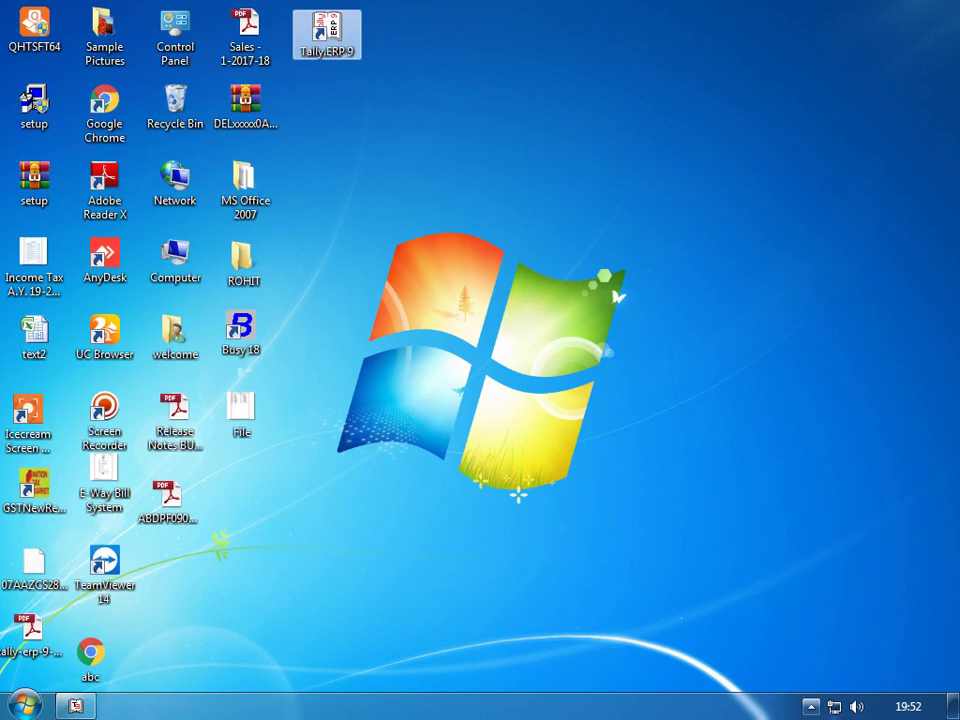